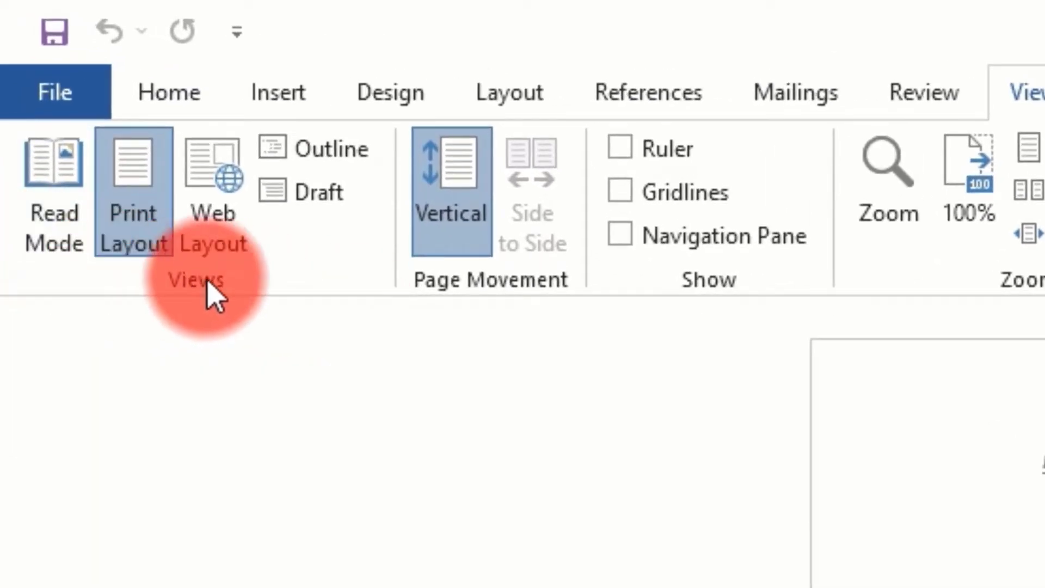
Open the document in Read Mode, page forward to its last screens and return to the first ones
click(55, 240)
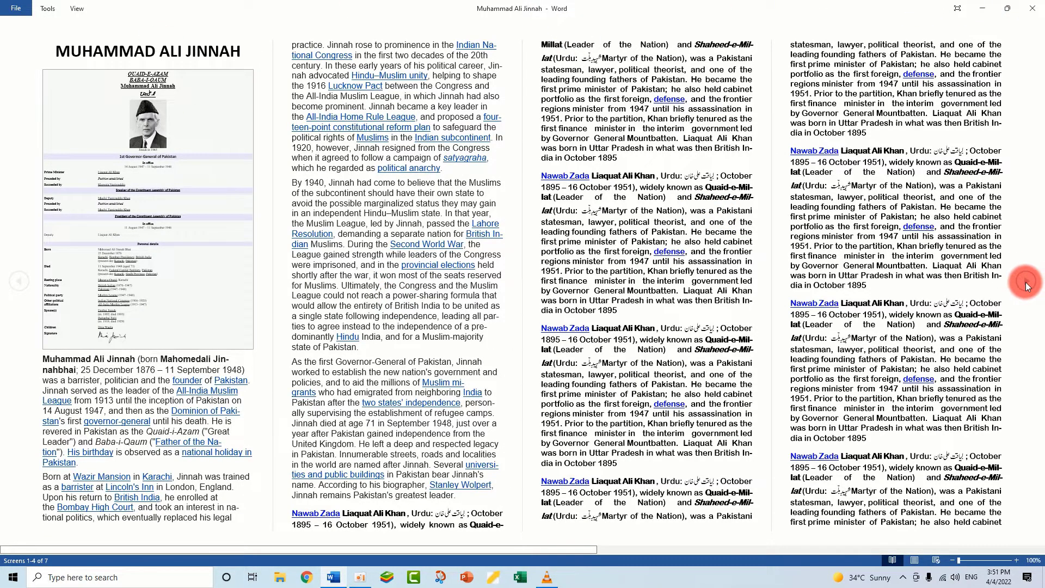
click(1026, 283)
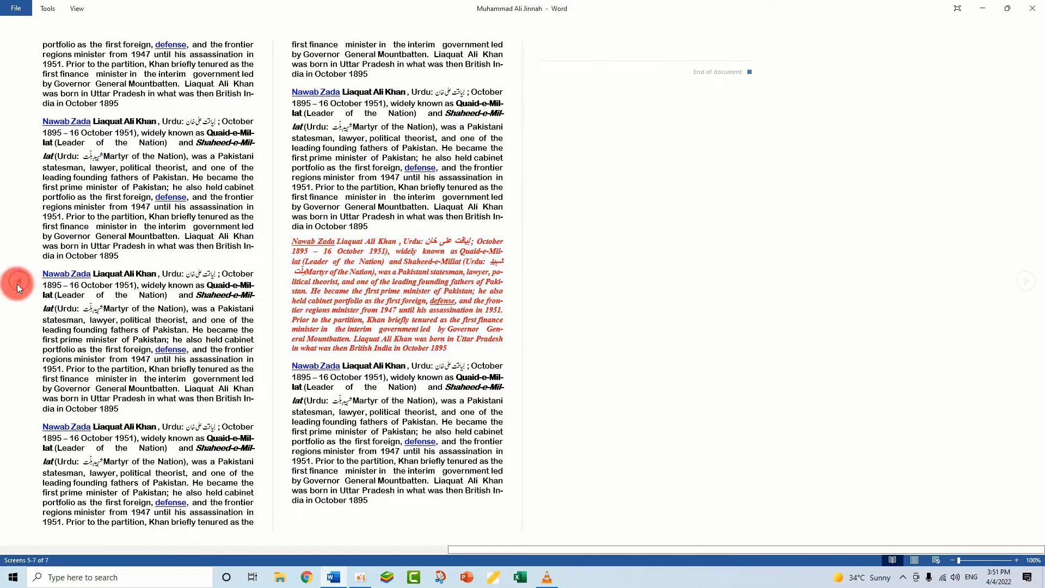
click(18, 282)
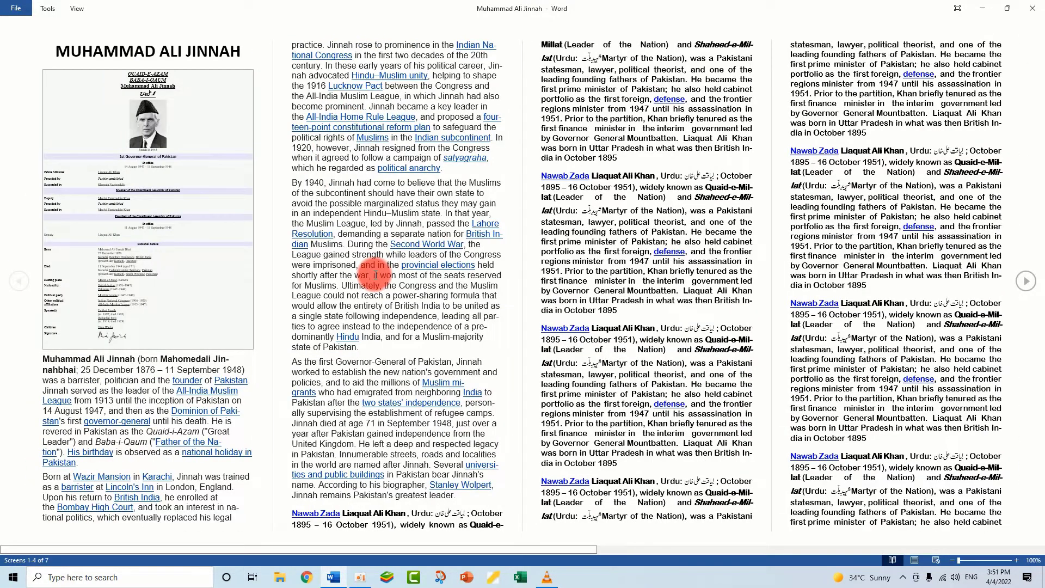
Enlarge the Read Mode text zoom to 190% and exit to Print Layout
scroll(458, 311, up, 2)
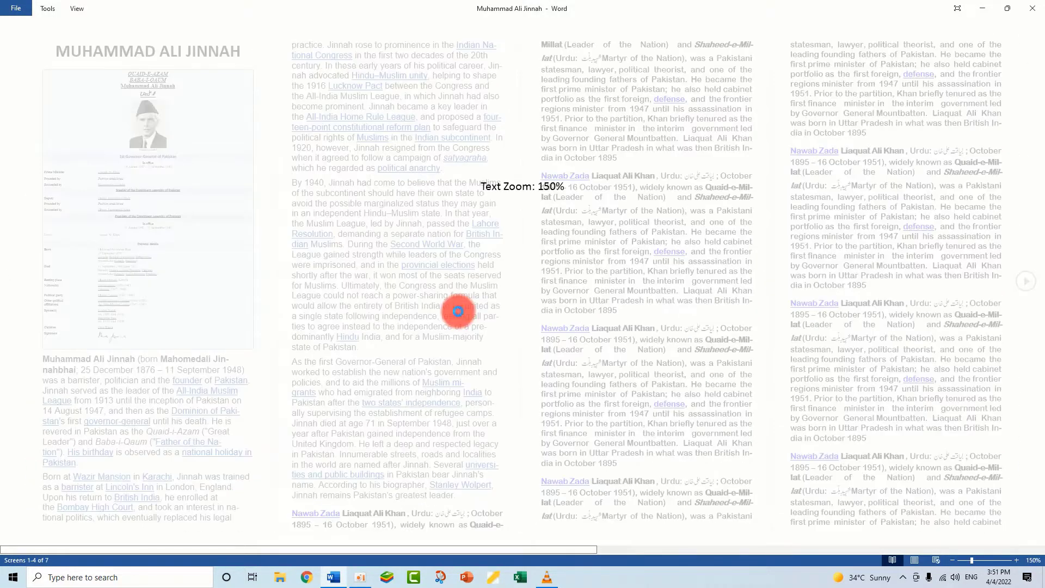
scroll(457, 311, up, 1)
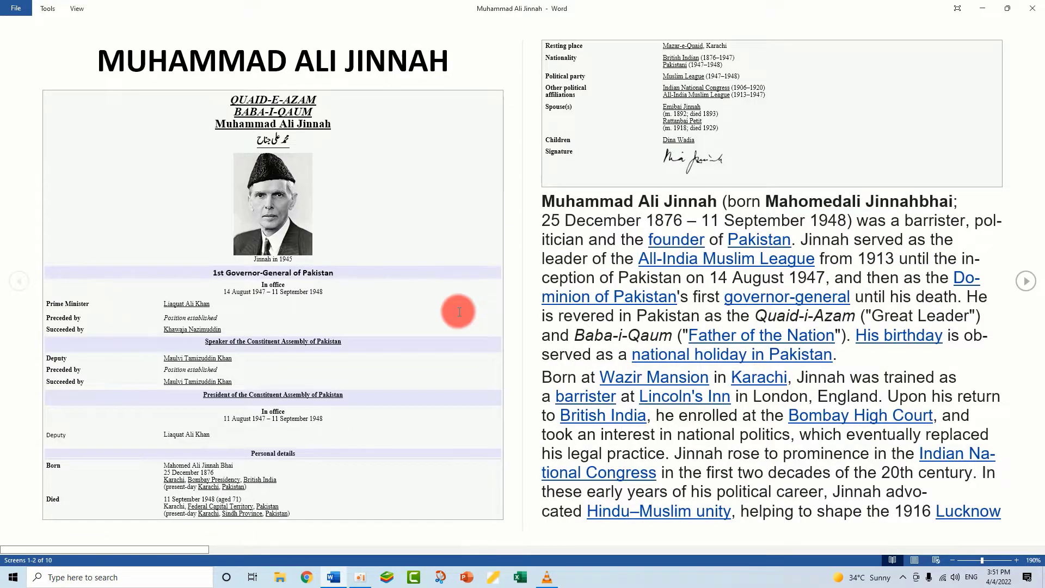
scroll(458, 312, up, 1)
scroll(459, 312, down, 2)
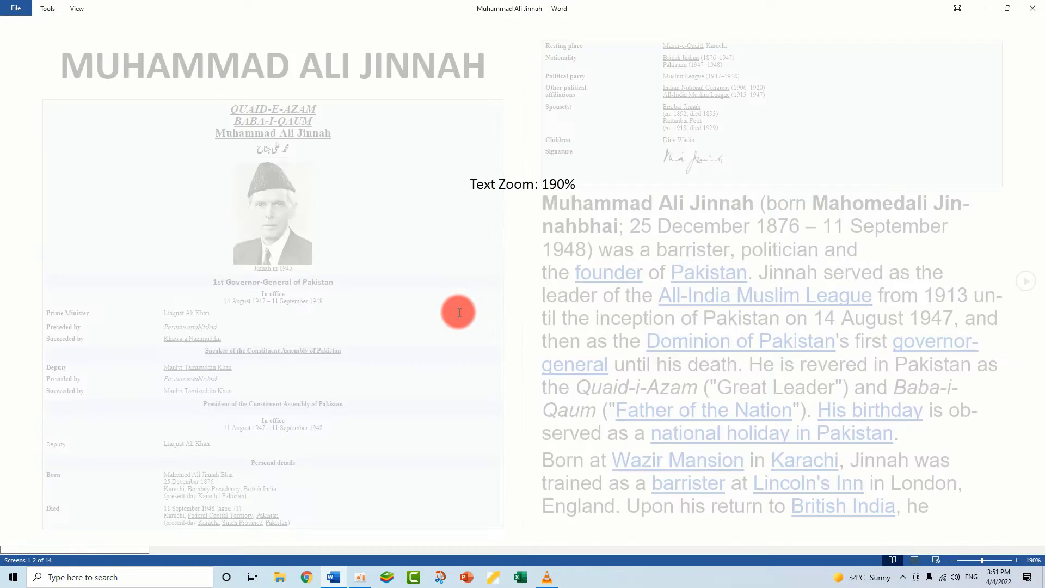
key(Escape)
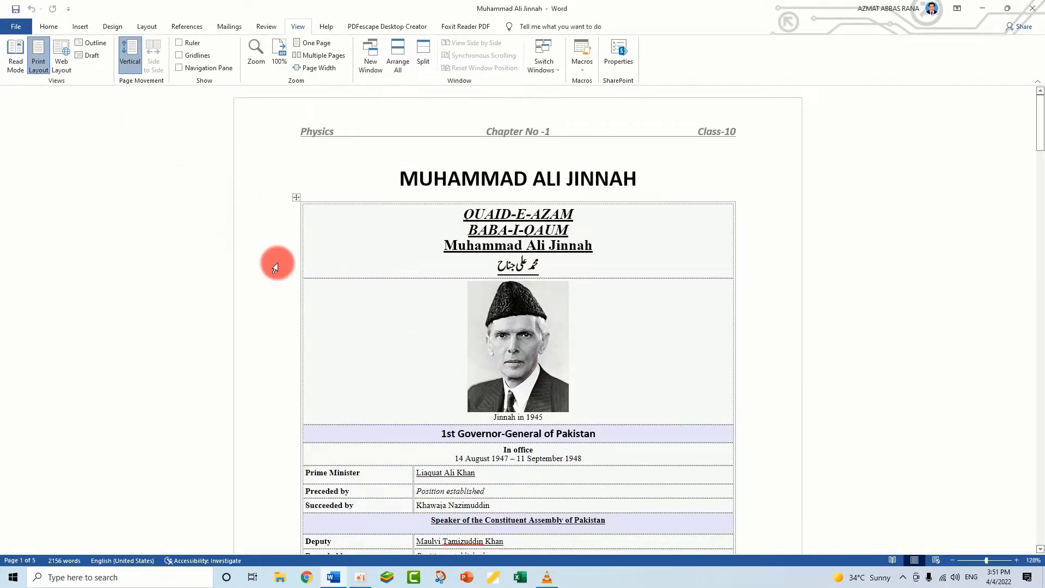
Reopen the document in Read Mode, page forward once and return to Print Layout
click(16, 63)
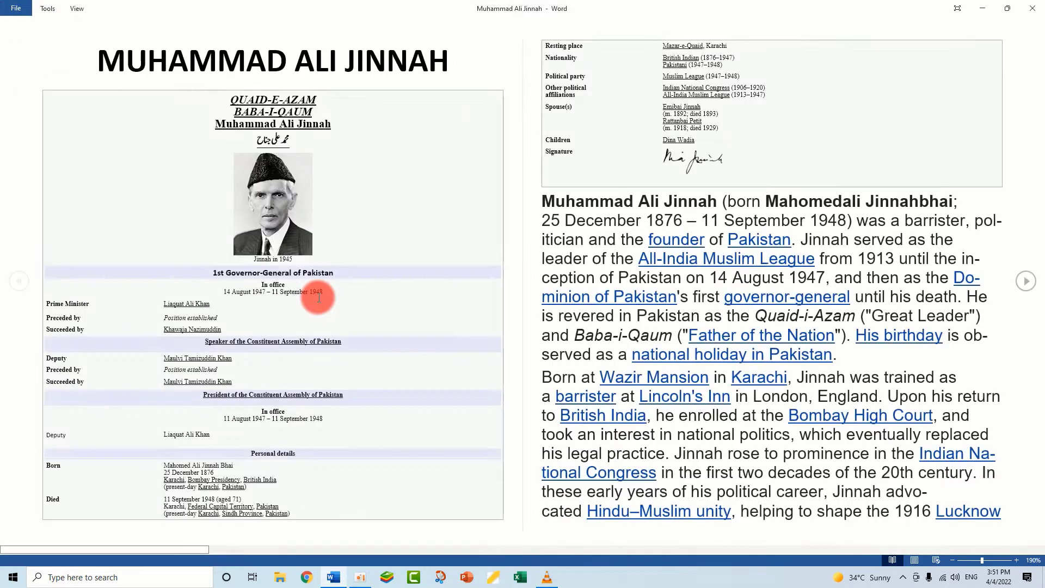
click(1037, 286)
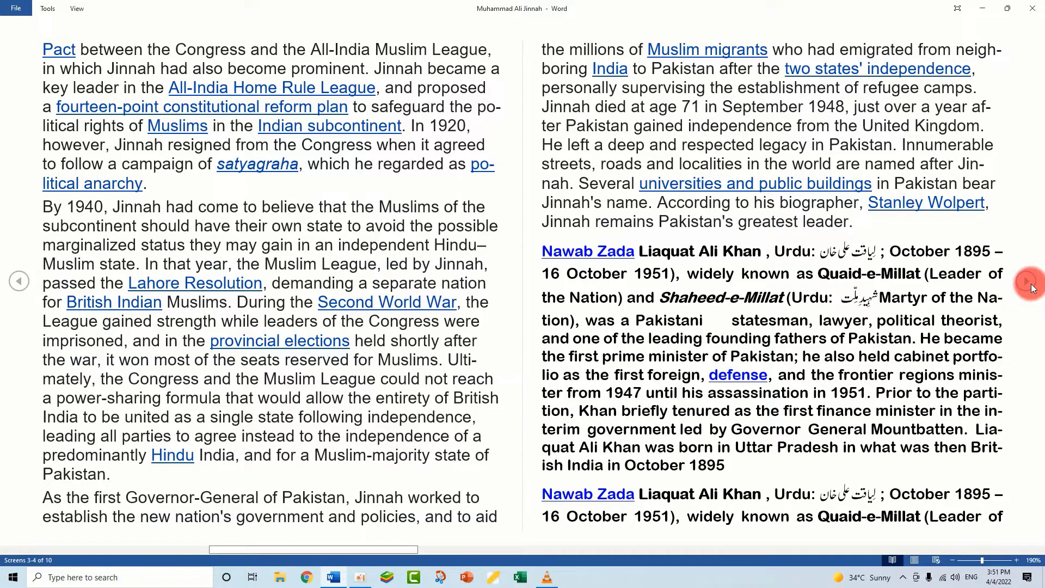
key(Escape)
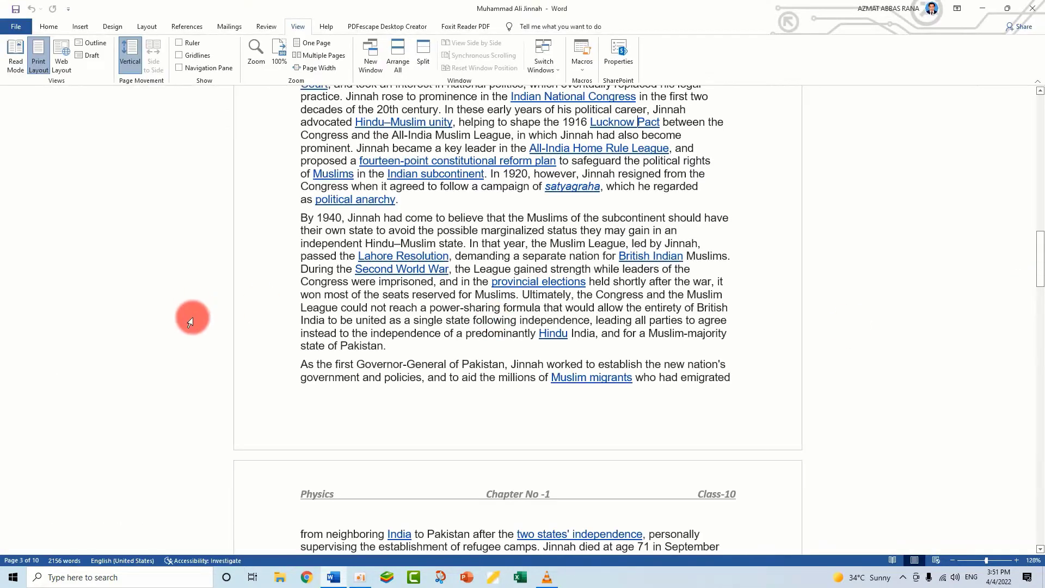
scroll(572, 348, up, 12)
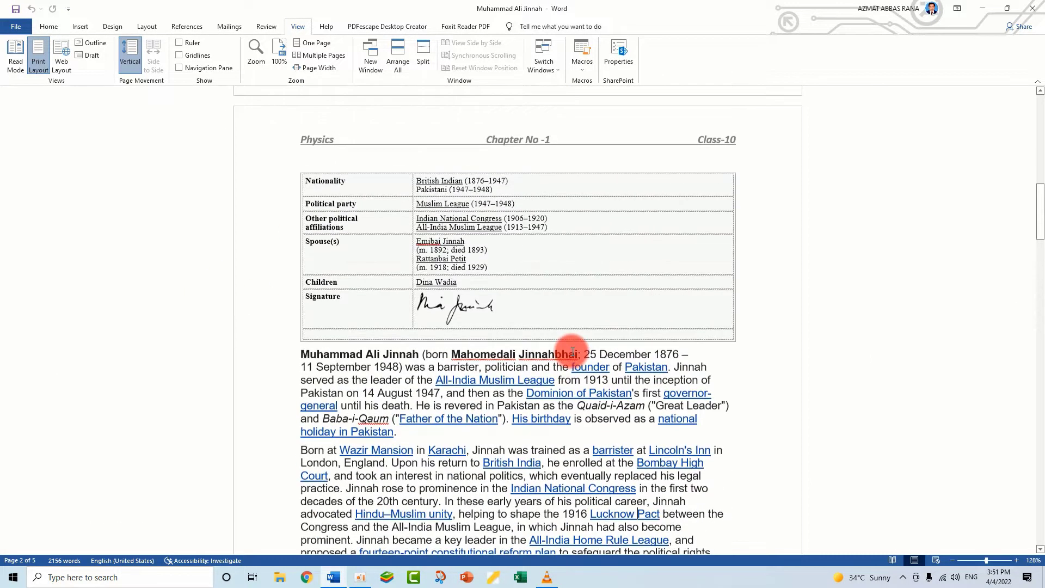
scroll(571, 351, up, 10)
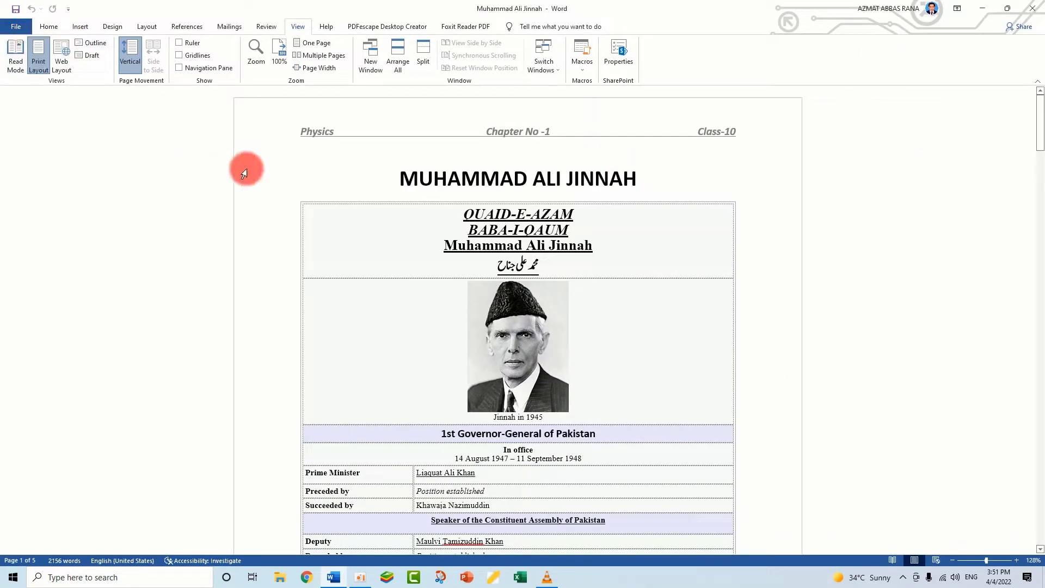
click(18, 23)
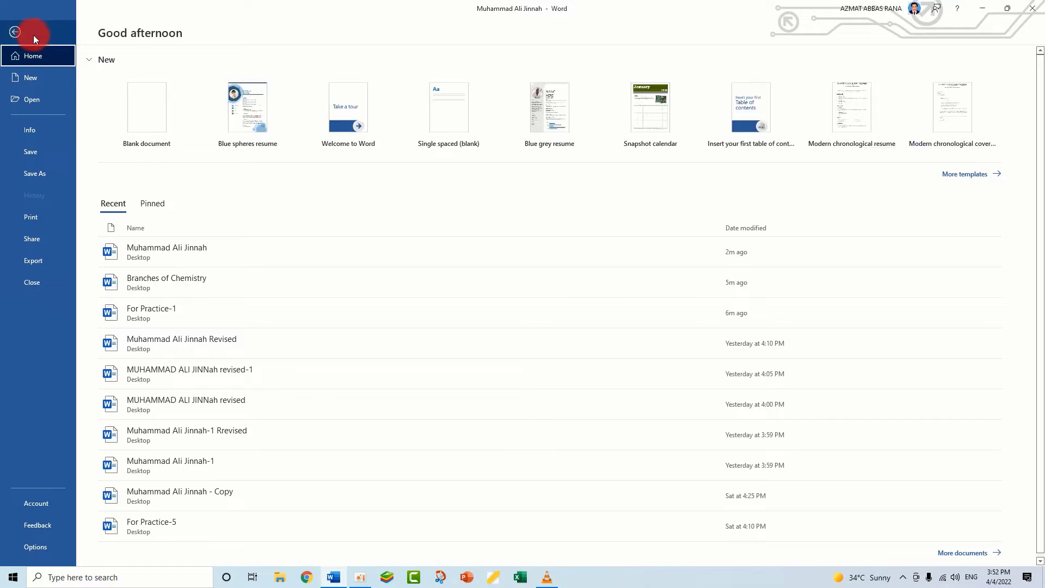
click(11, 28)
scroll(736, 349, down, 3)
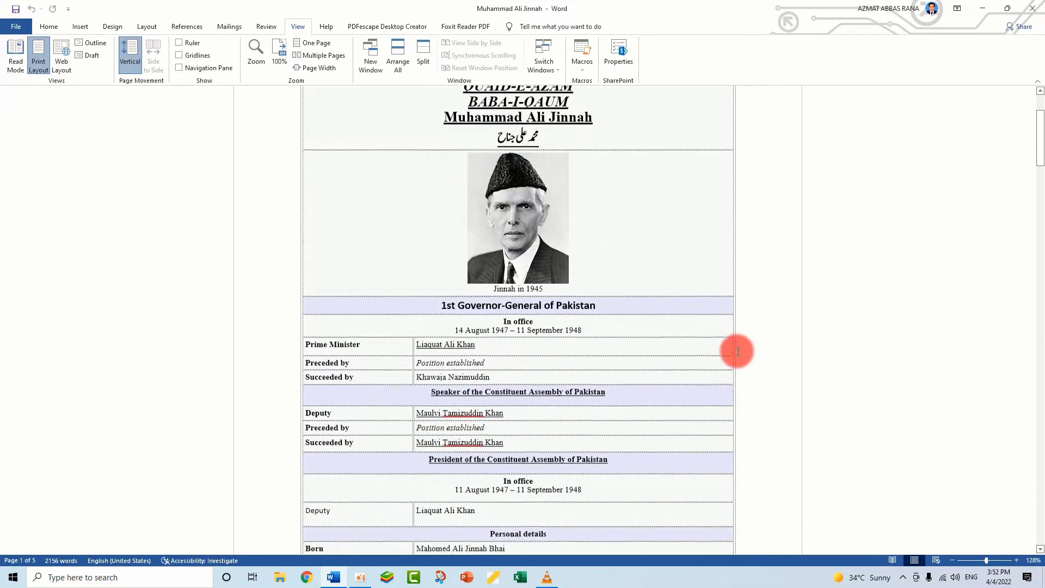
scroll(737, 350, up, 3)
scroll(738, 352, up, 1)
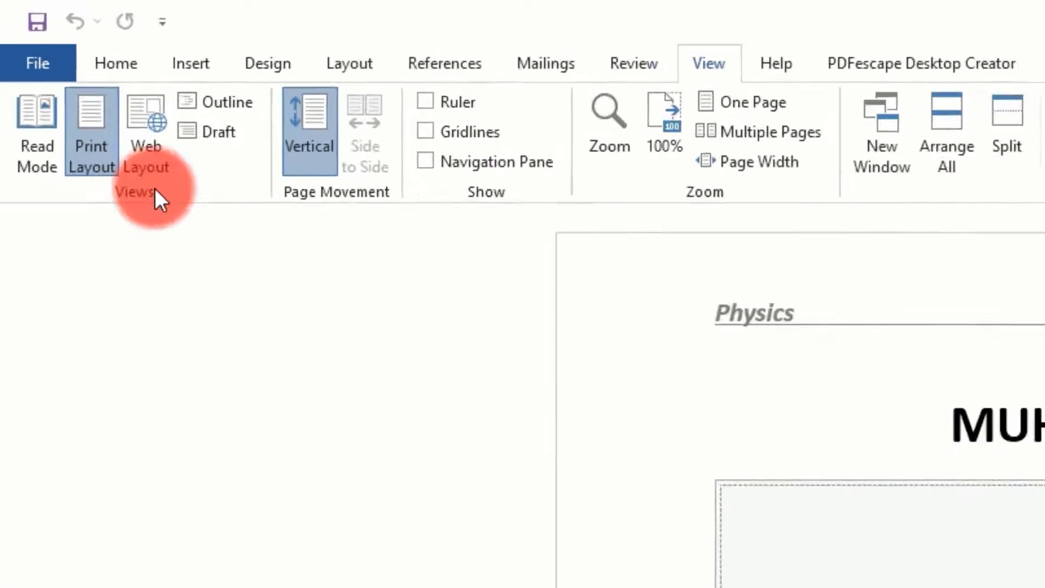
Display the document in Web Layout and look through how its table and paragraphs are arranged
click(140, 157)
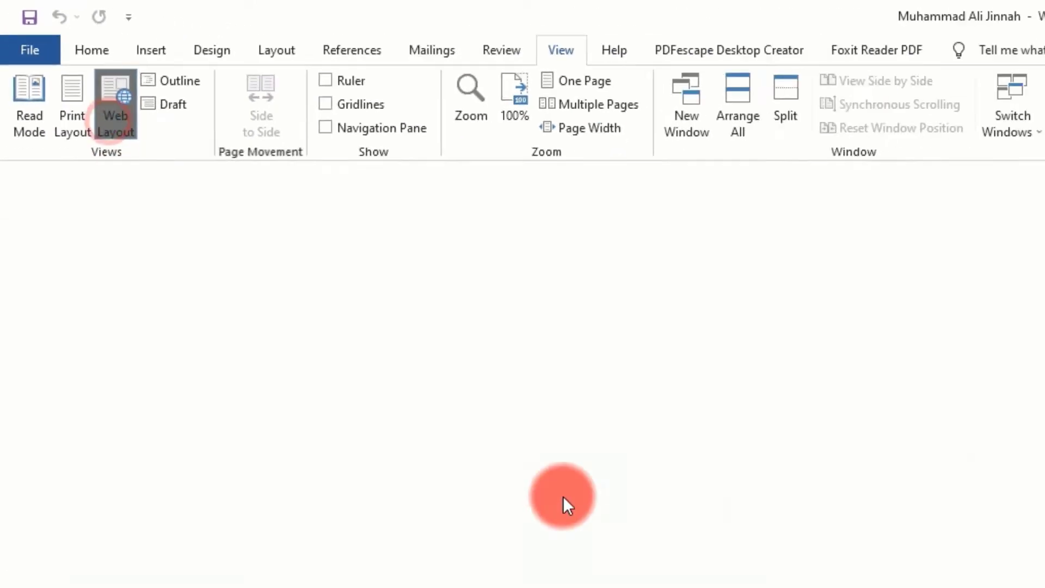
scroll(516, 336, down, 3)
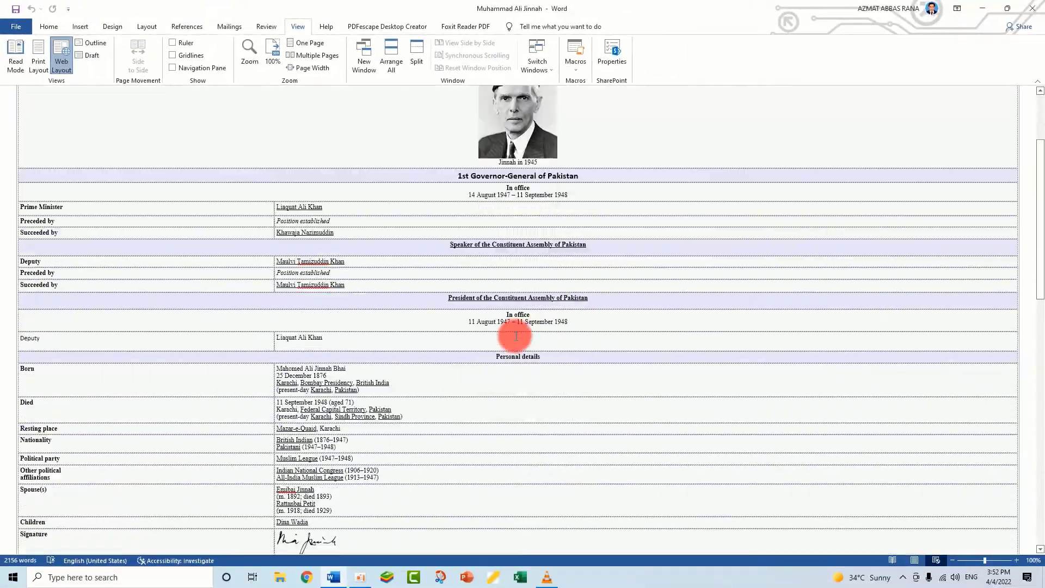
scroll(516, 335, down, 15)
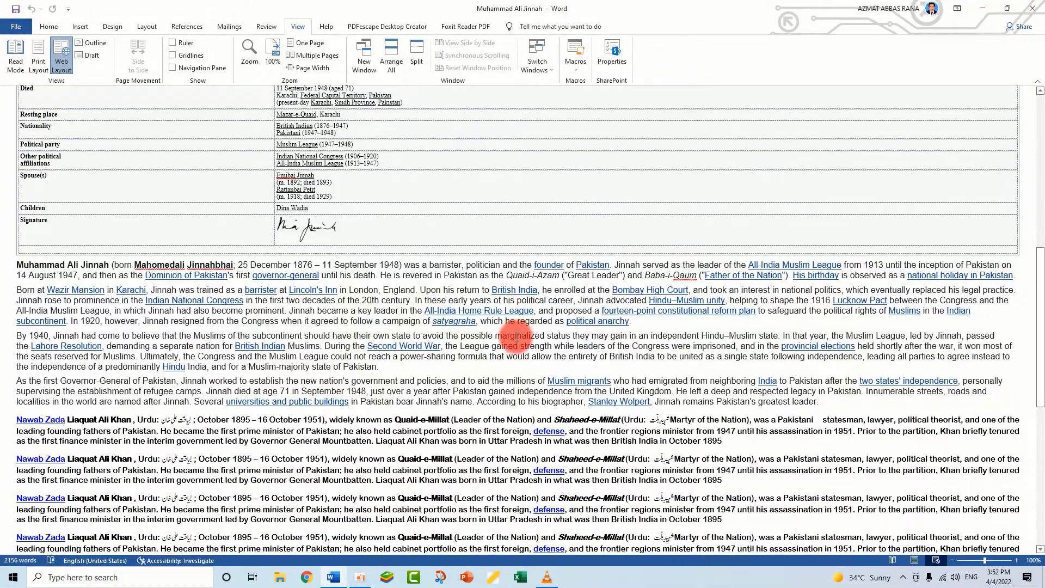
scroll(517, 336, up, 20)
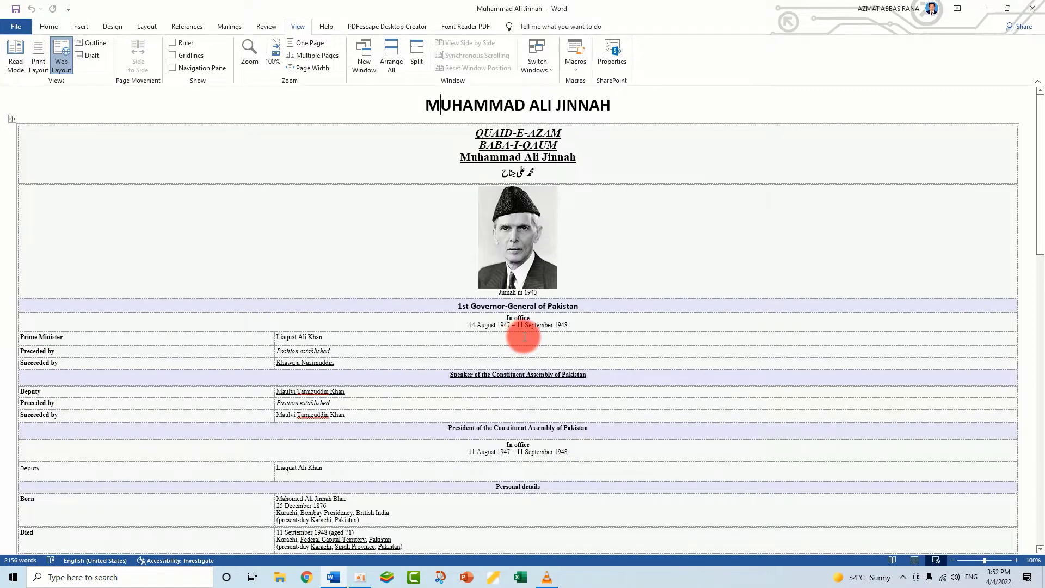
Switch the document to Outline view and look through its paragraphs down to the end
click(101, 42)
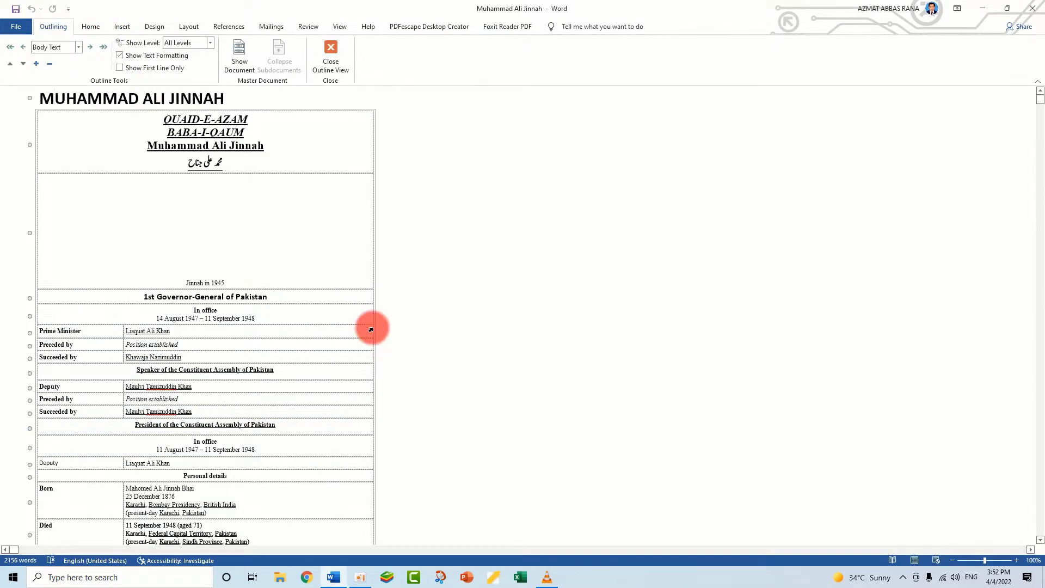
scroll(196, 302, down, 20)
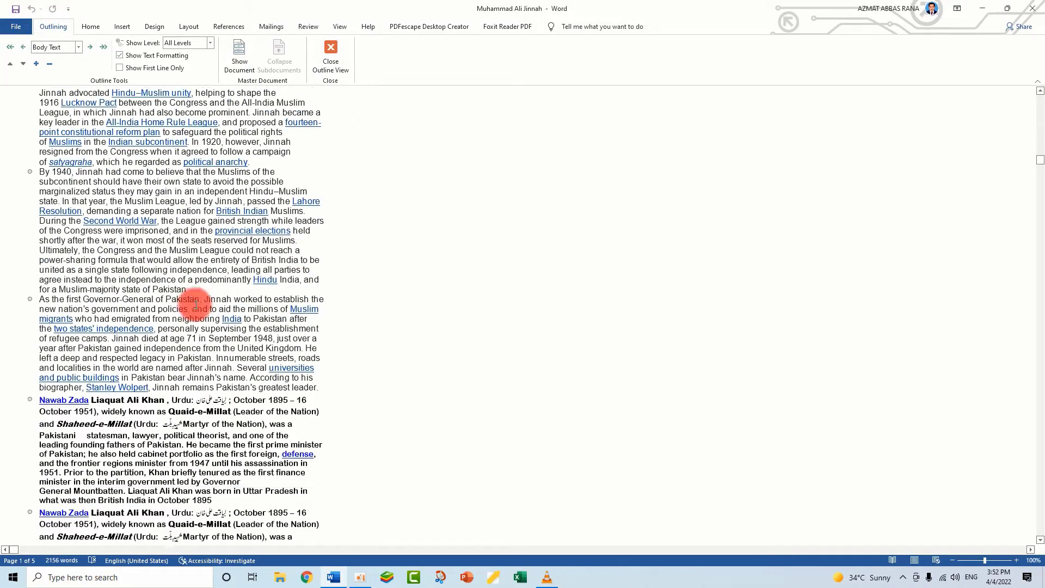
scroll(196, 303, down, 10)
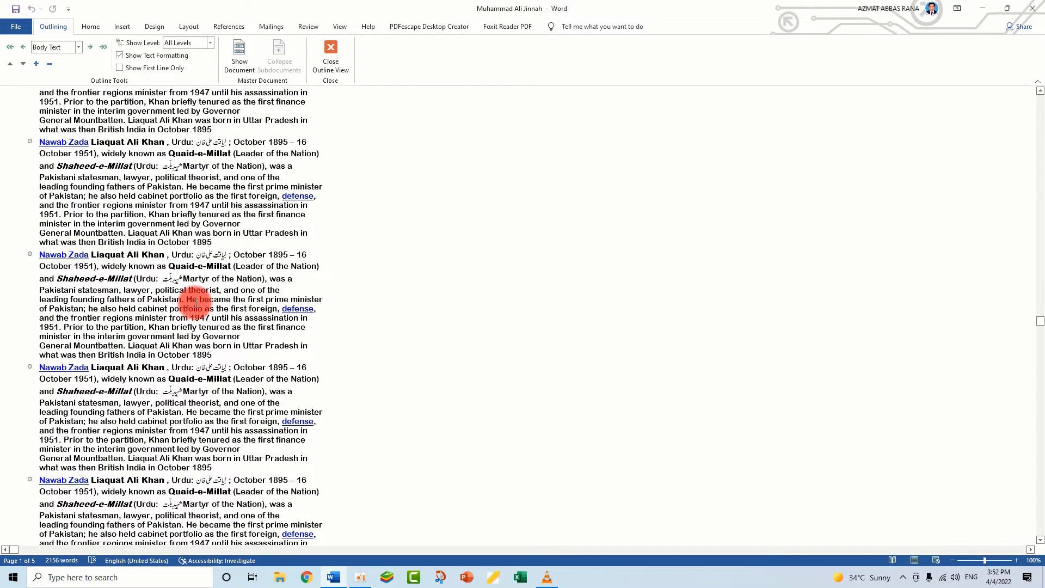
scroll(198, 301, down, 10)
scroll(196, 304, up, 2)
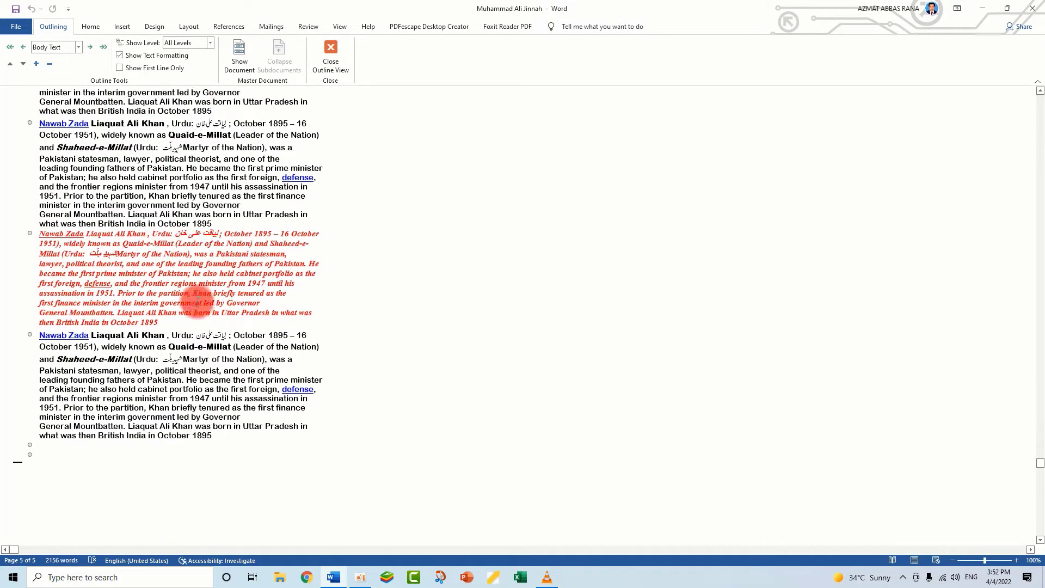
Select the red italic paragraph near the document's end and move it up three positions and back down three in the outline
drag(163, 351, 41, 262)
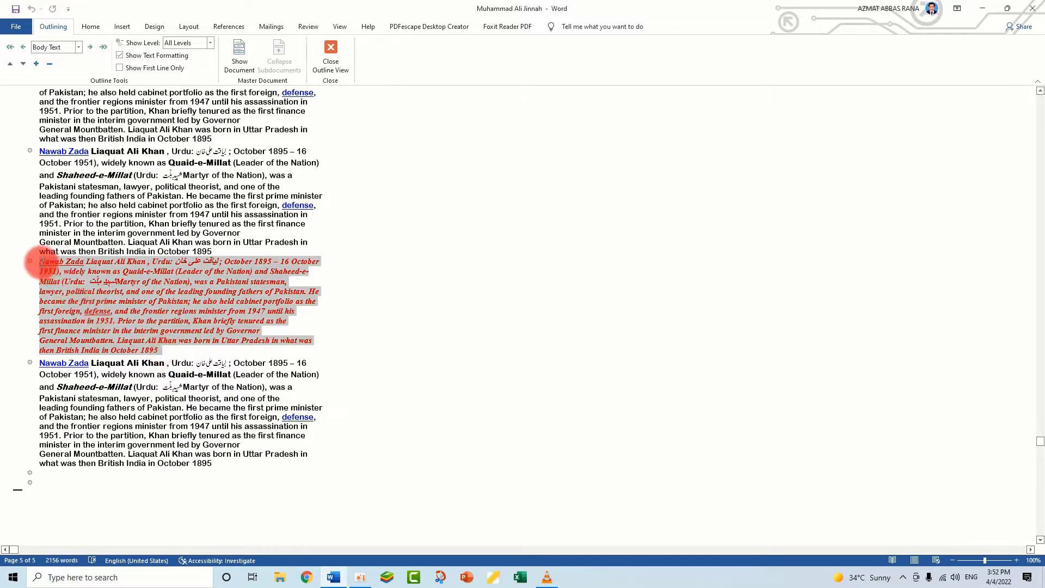
click(12, 65)
click(12, 64)
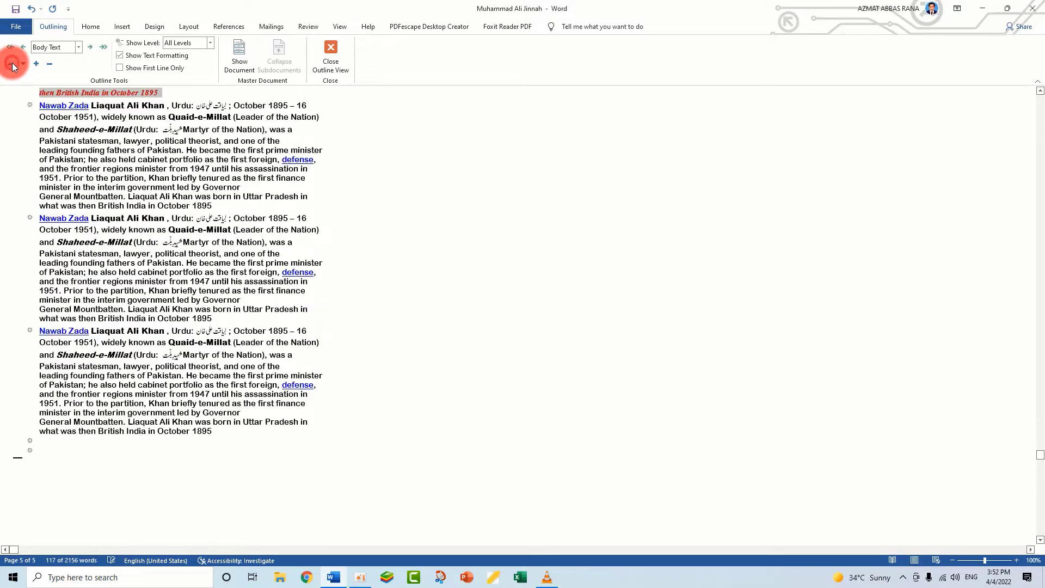
click(12, 64)
click(21, 64)
click(21, 64)
click(21, 64)
click(21, 63)
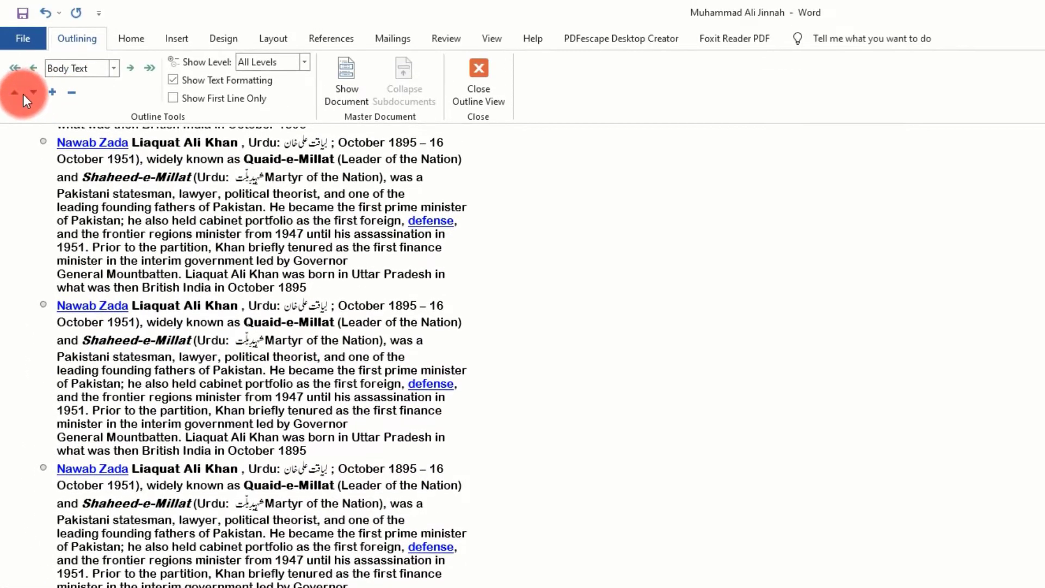
Move the second black paragraph above the red one up two positions, down two and up two again
click(15, 93)
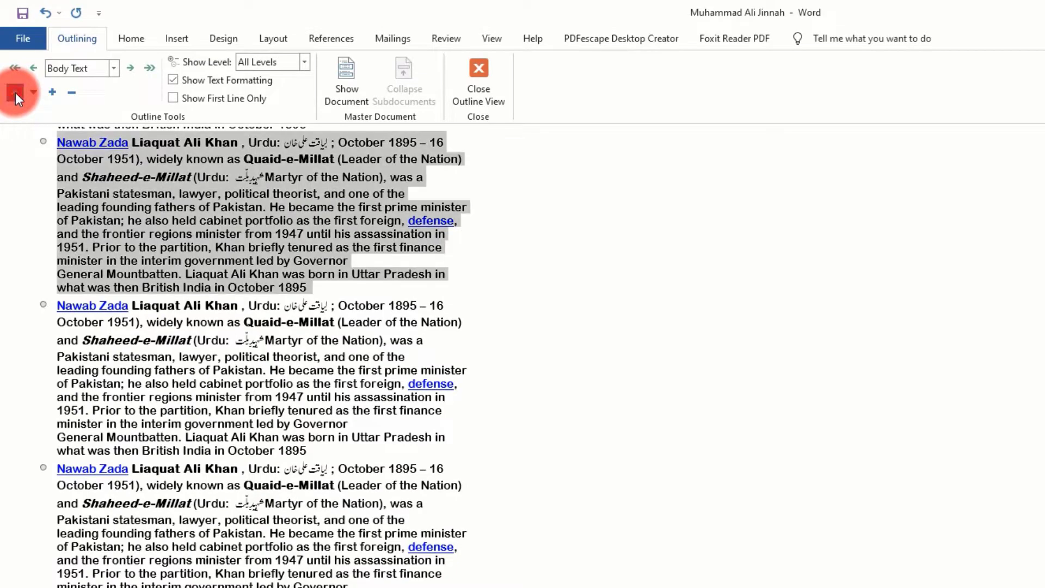
click(15, 92)
click(27, 94)
click(27, 93)
click(28, 93)
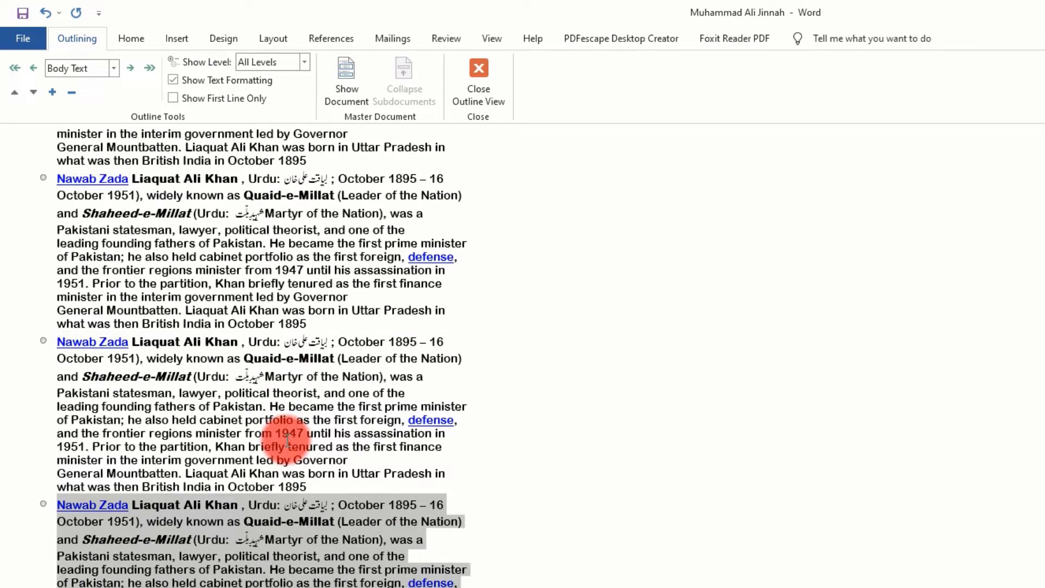
click(15, 92)
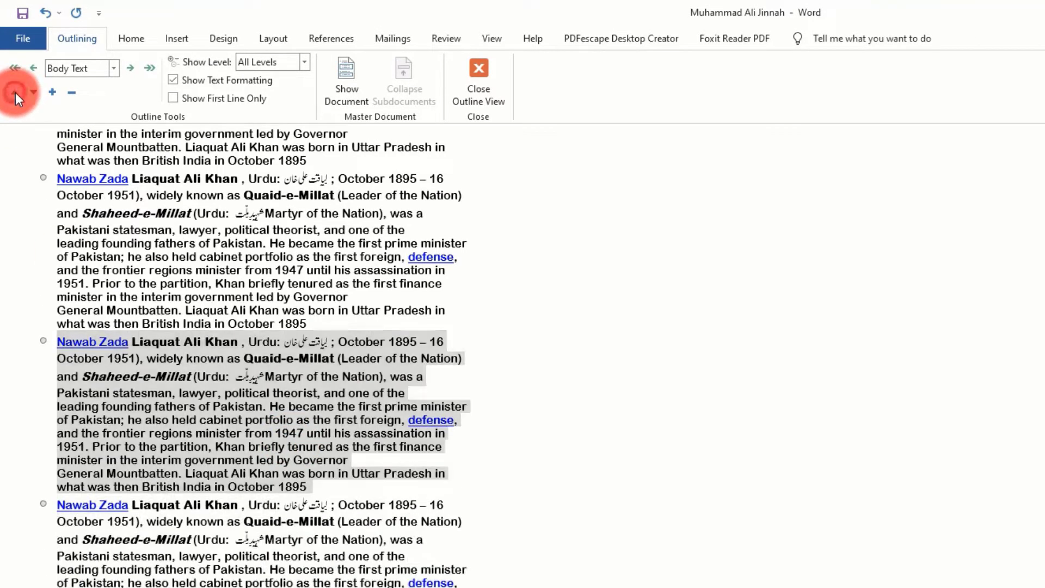
click(15, 93)
scroll(240, 435, up, 5)
scroll(239, 436, up, 5)
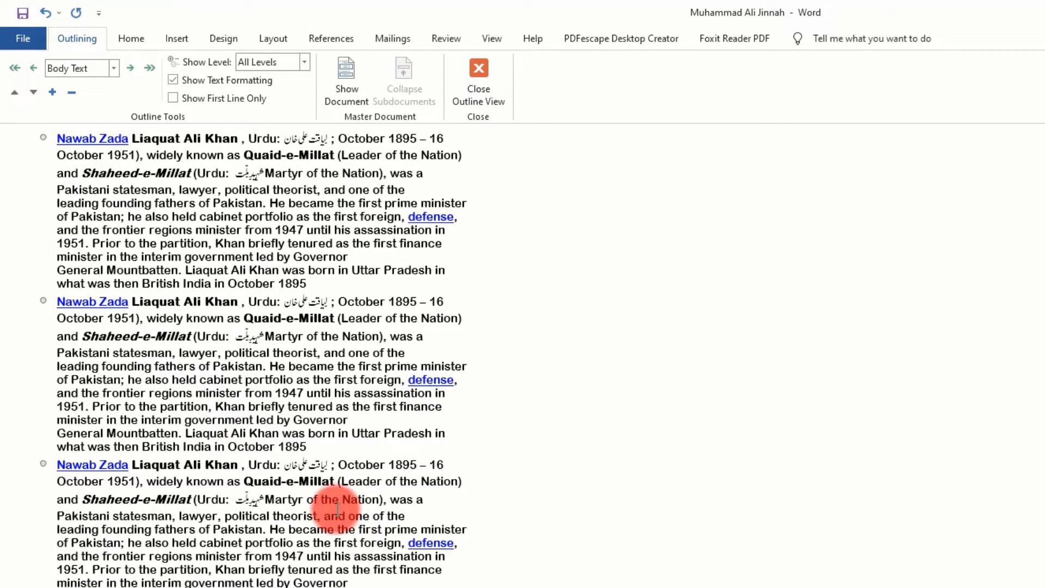
Select the whole red italic paragraph and move it up one position in the outline
click(284, 458)
scroll(169, 347, up, 2)
scroll(169, 347, down, 1)
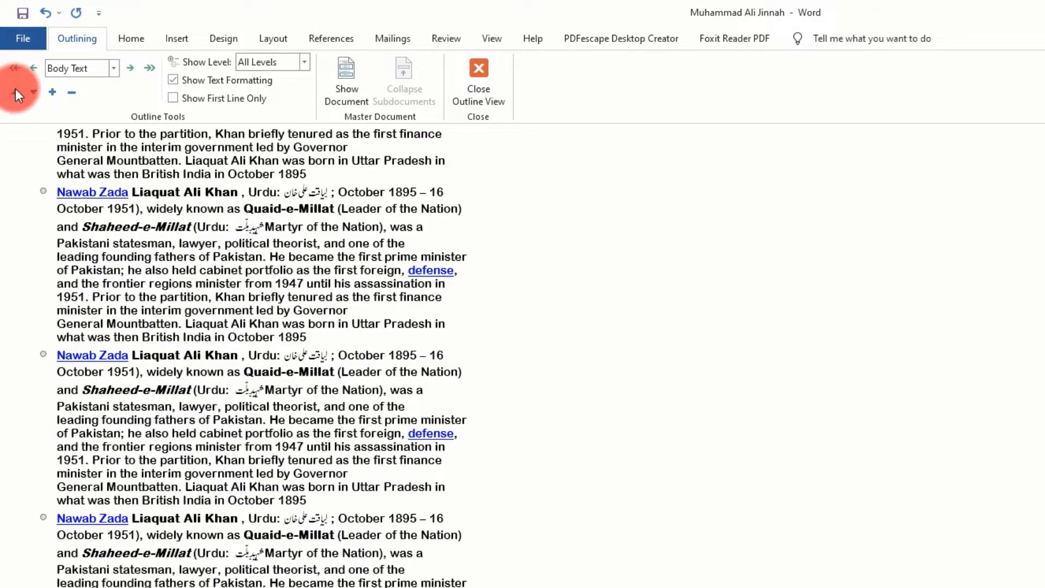
scroll(289, 466, down, 3)
click(285, 466)
scroll(284, 492, down, 6)
scroll(261, 353, down, 8)
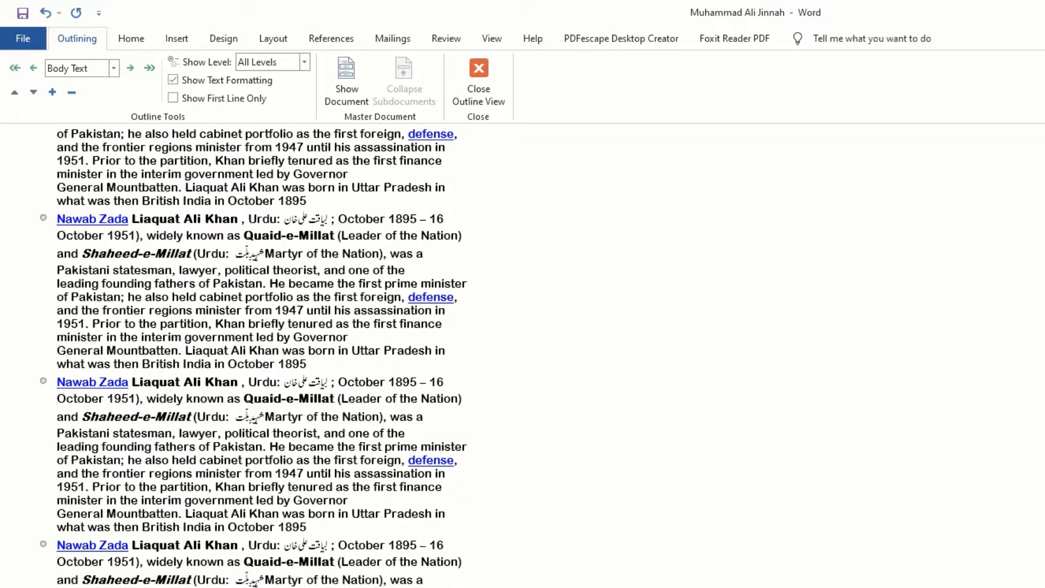
drag(241, 574, 56, 439)
click(14, 92)
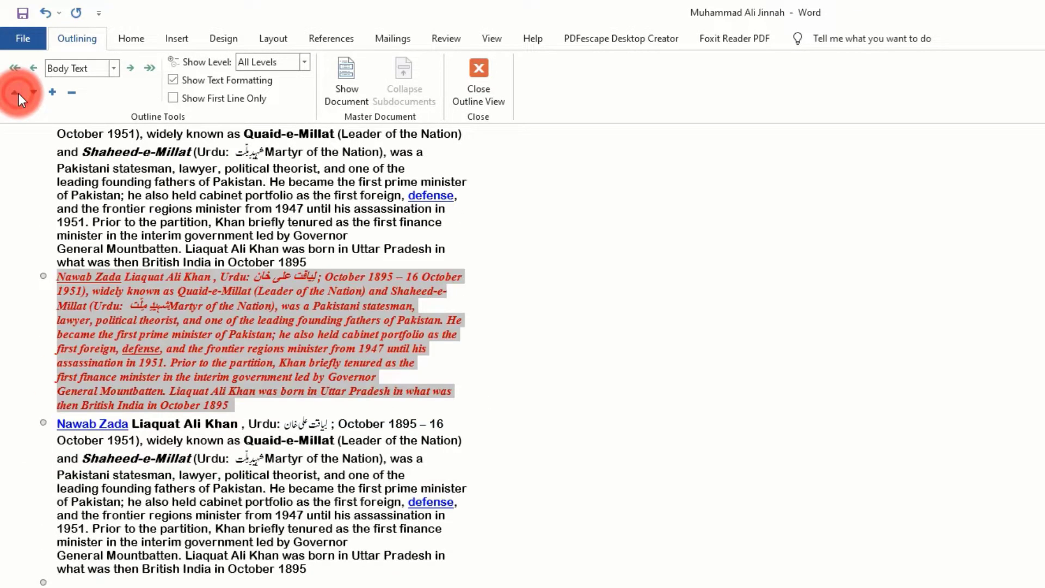
Move the black paragraph directly above the red one down one position, placing it below the red paragraph
click(277, 235)
scroll(328, 370, up, 5)
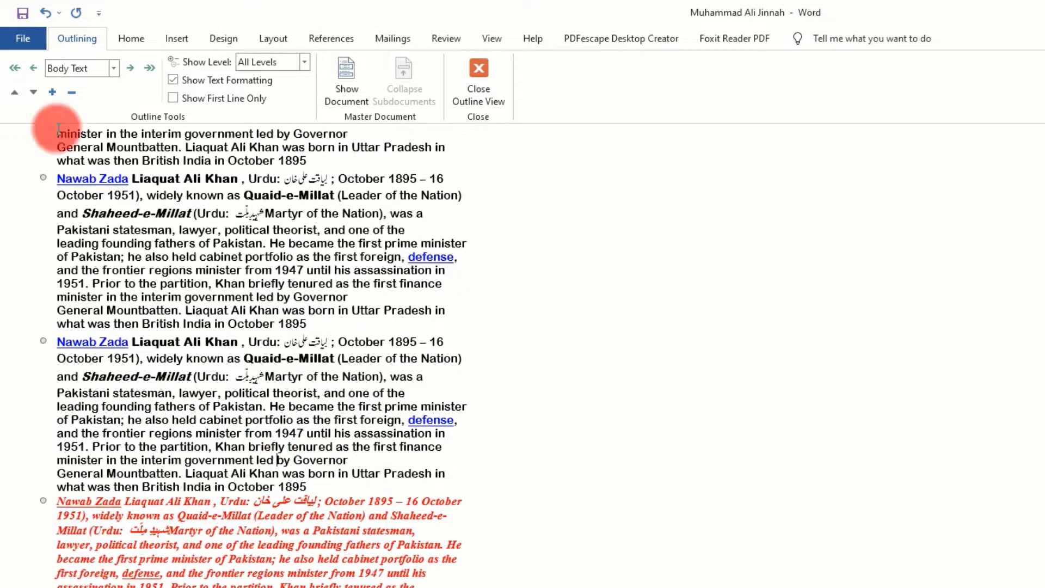
click(33, 92)
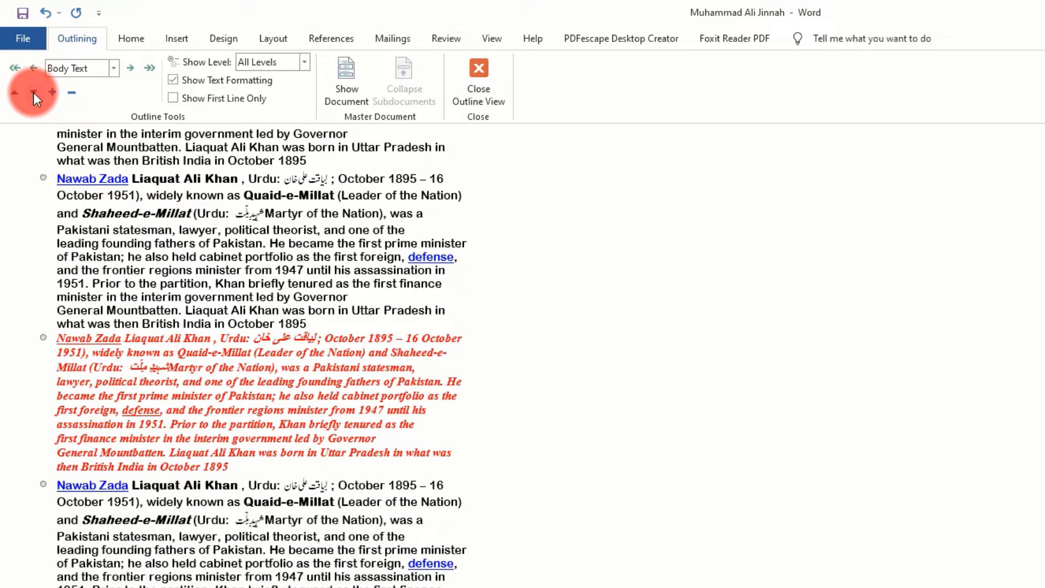
scroll(140, 377, up, 10)
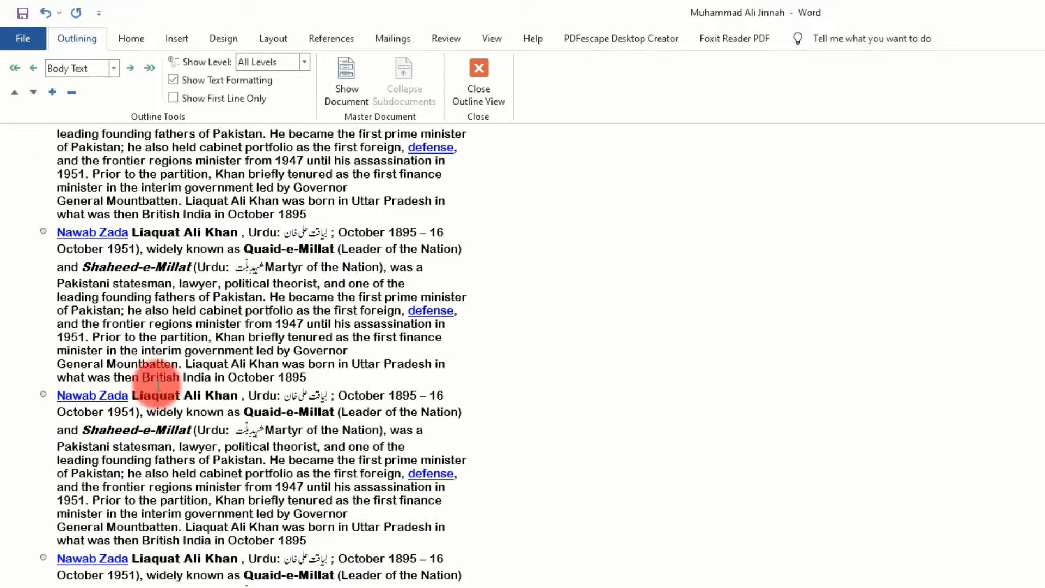
Limit the outline display to Level 9, and restore it to All Levels
click(305, 62)
click(304, 62)
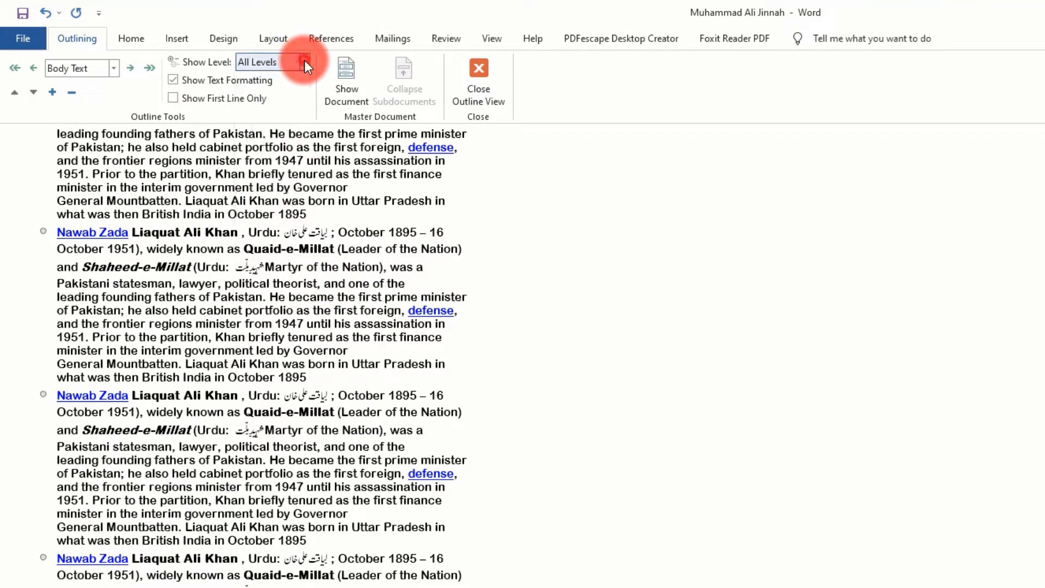
scroll(117, 286, down, 5)
scroll(117, 285, up, 1)
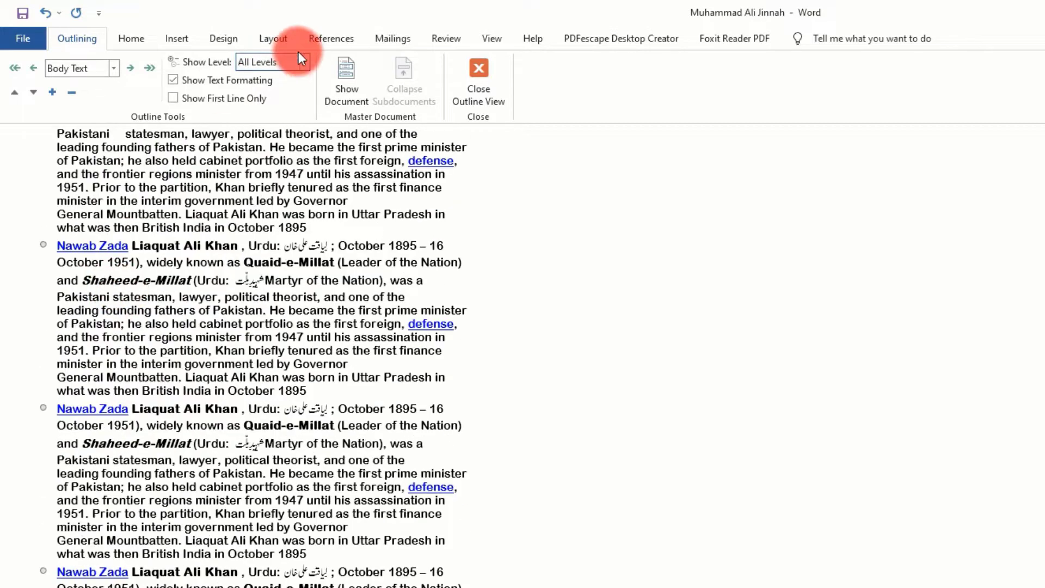
click(300, 60)
click(264, 213)
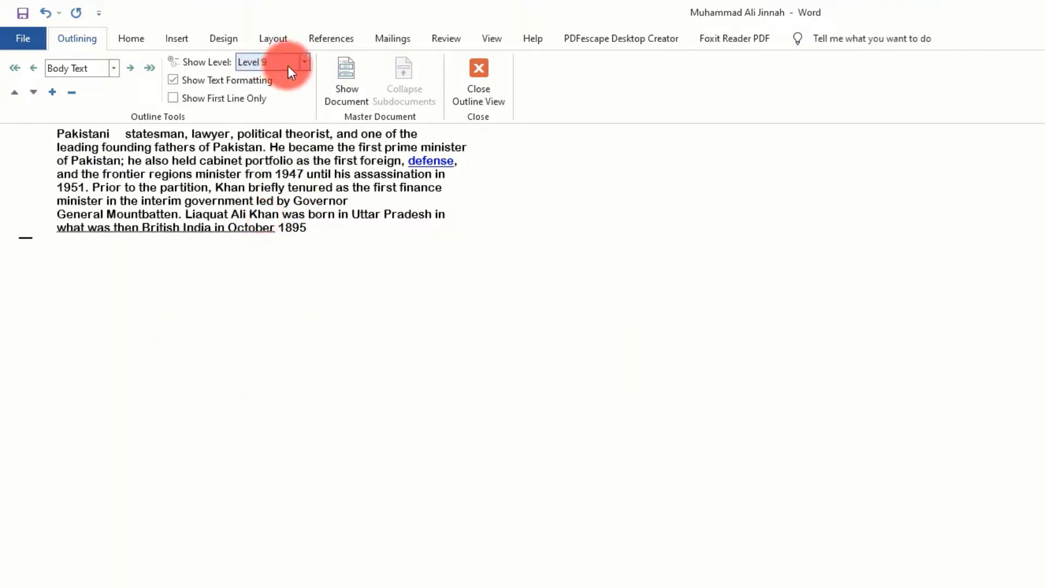
click(306, 62)
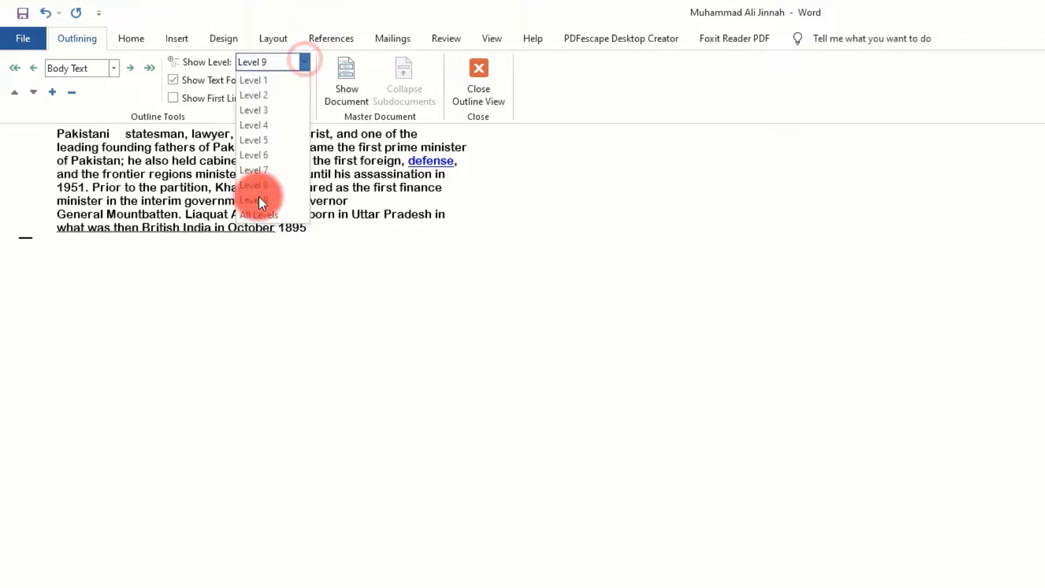
click(261, 224)
Hide the text formatting in the outline and look through the plain text, and show the formatting again
scroll(407, 325, up, 18)
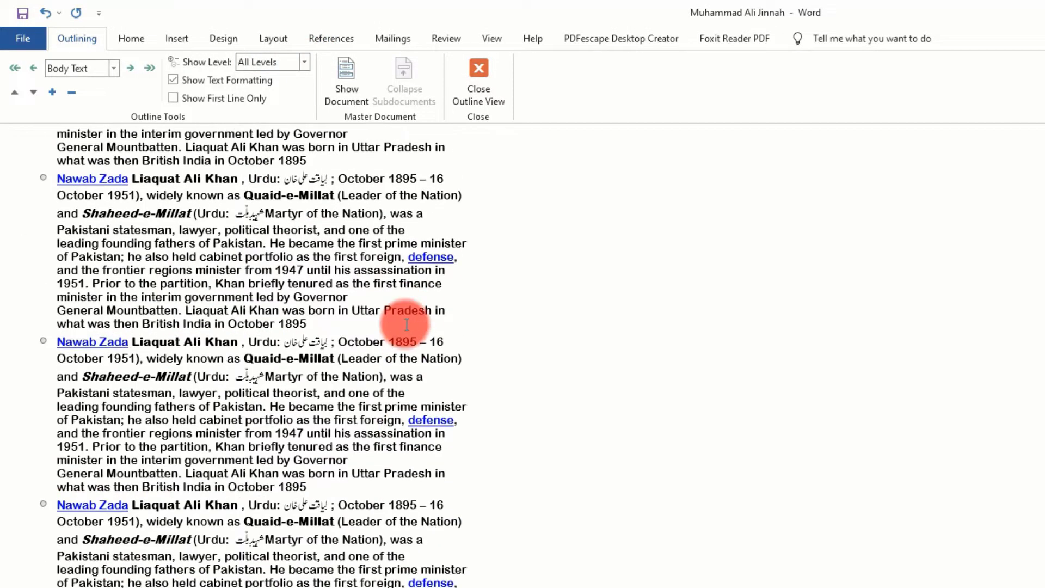
scroll(212, 294, up, 15)
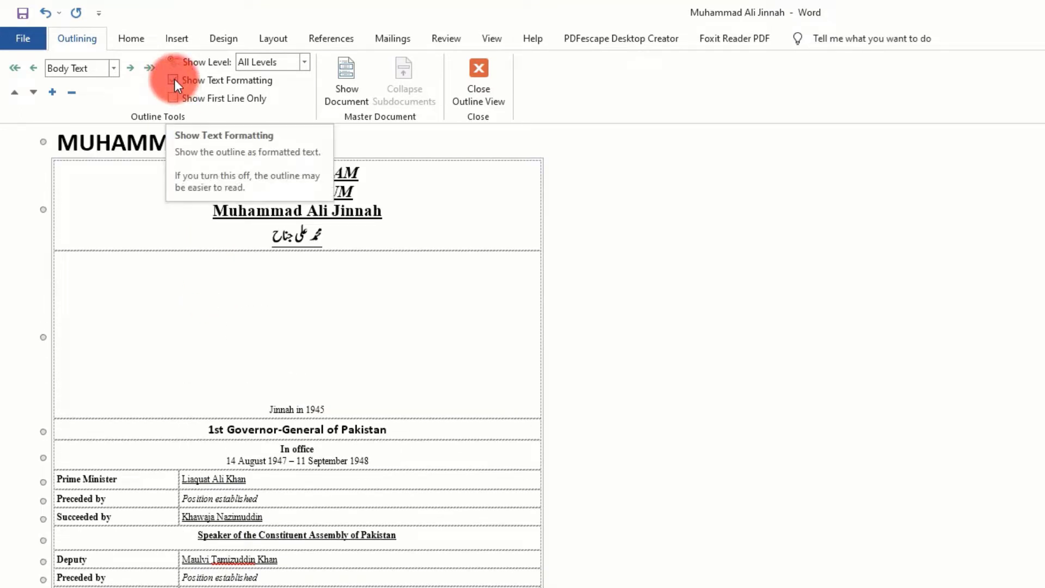
scroll(263, 419, down, 10)
scroll(265, 422, down, 3)
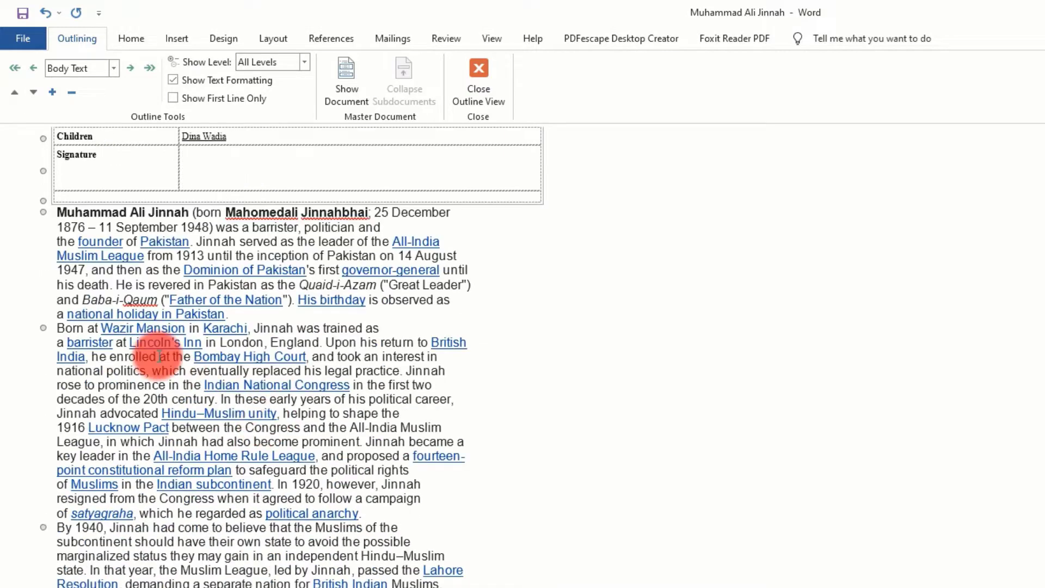
scroll(154, 350, up, 12)
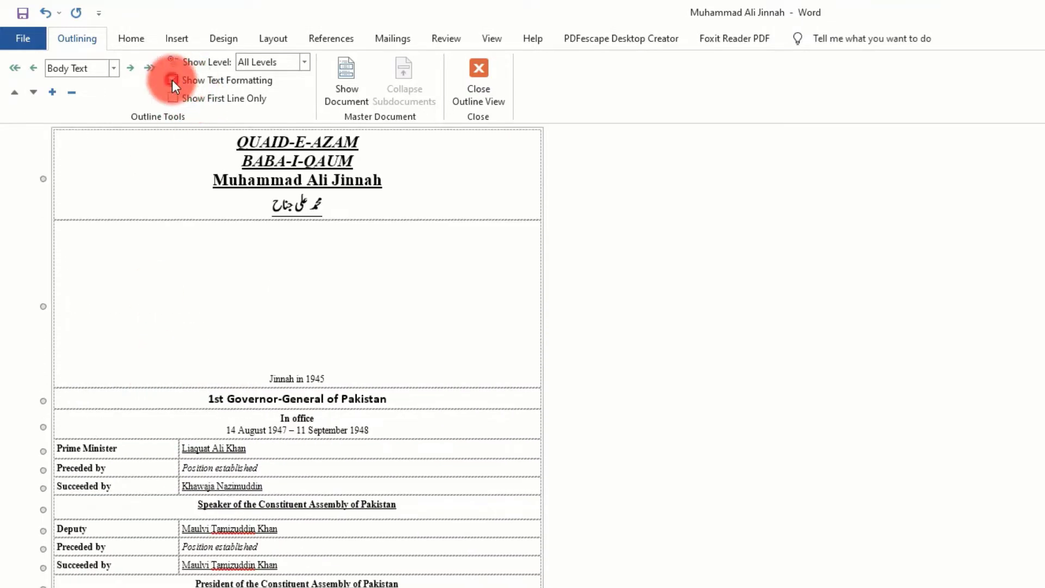
click(172, 80)
scroll(314, 431, down, 10)
scroll(316, 437, down, 10)
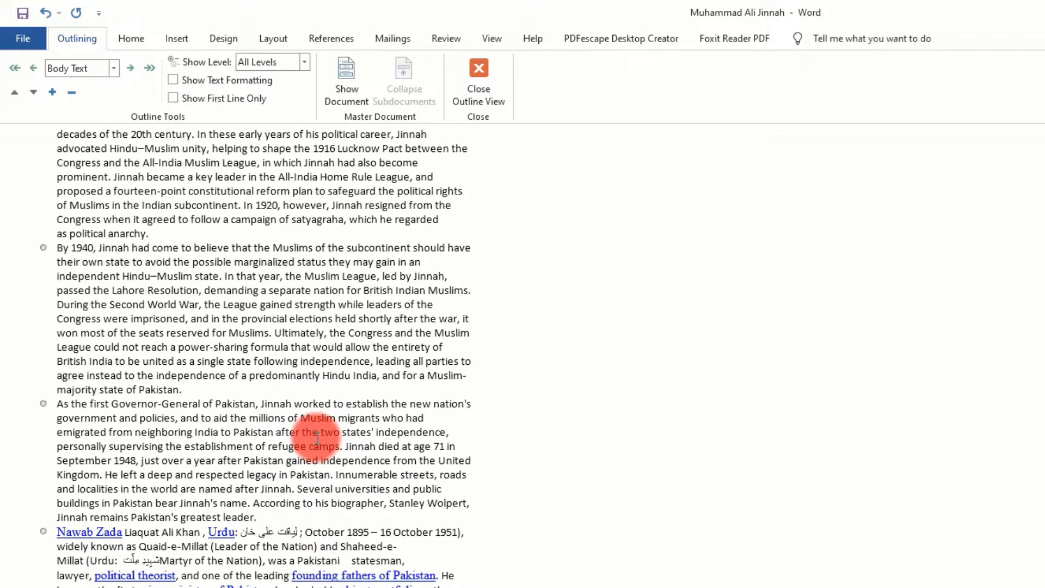
click(173, 80)
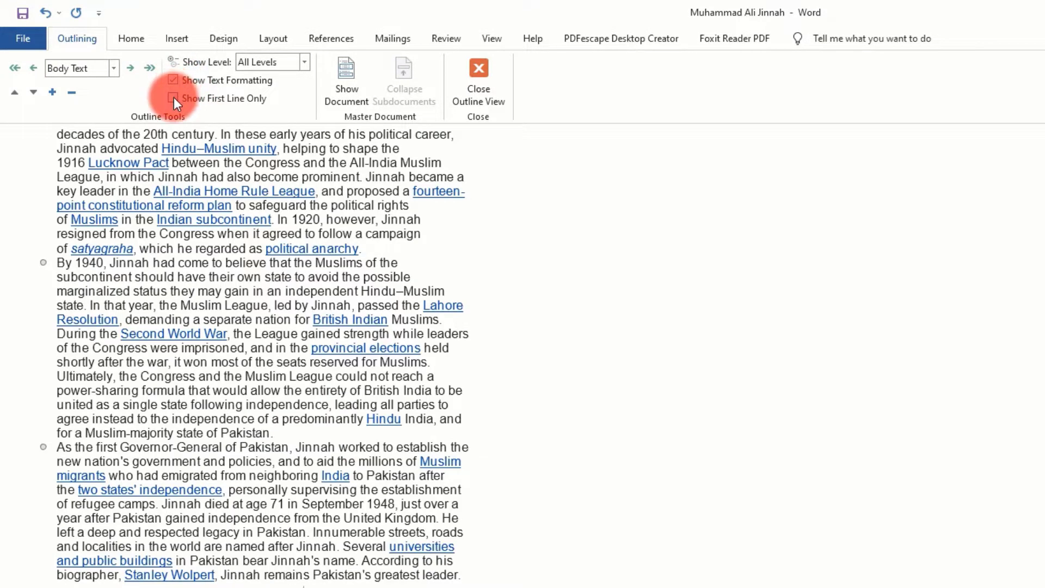
Show only the first line of each outline paragraph, switching the option off and on once more
click(173, 97)
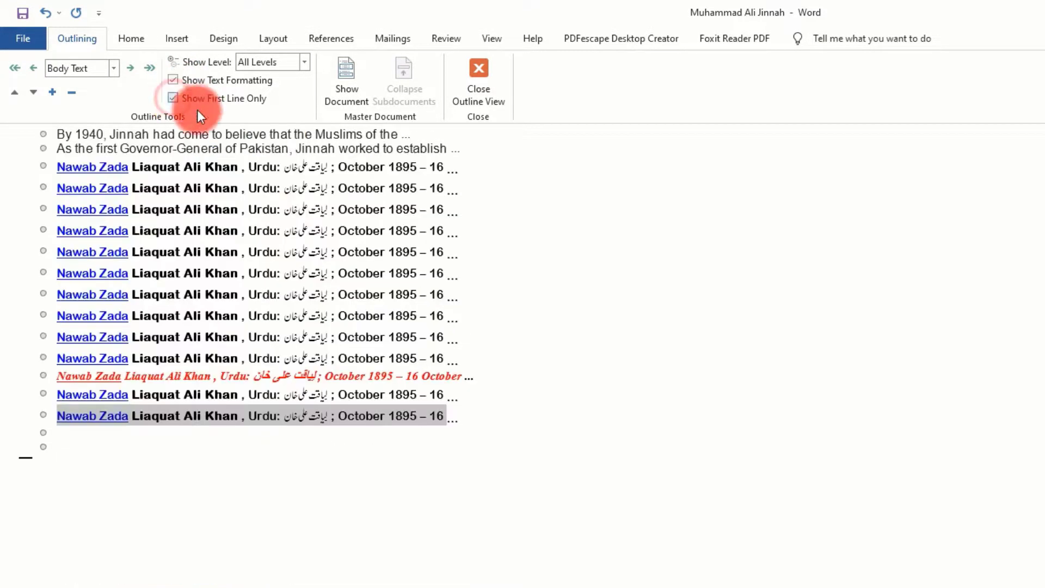
scroll(175, 474, up, 10)
scroll(121, 508, down, 13)
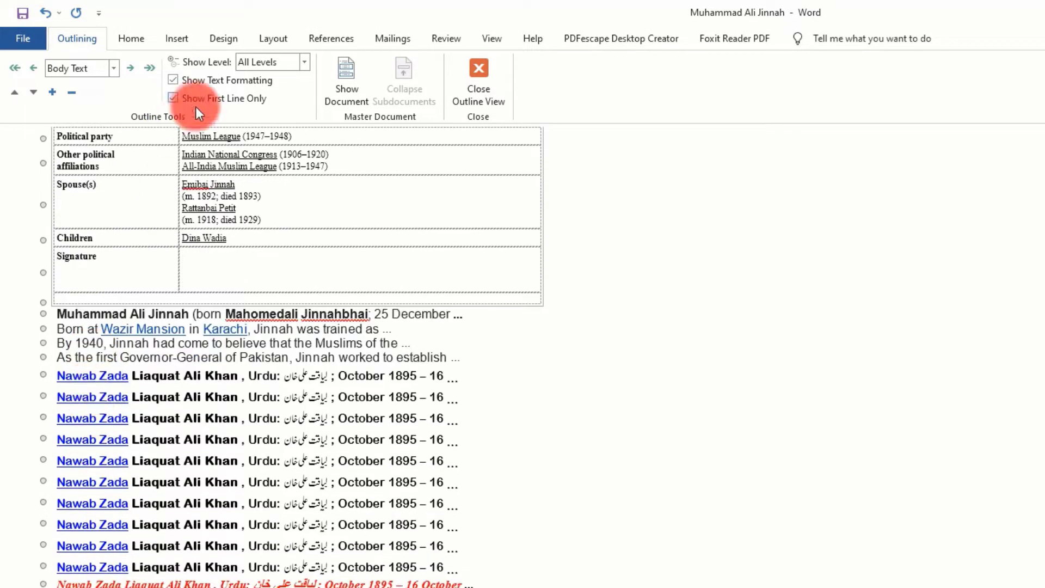
click(173, 98)
click(173, 98)
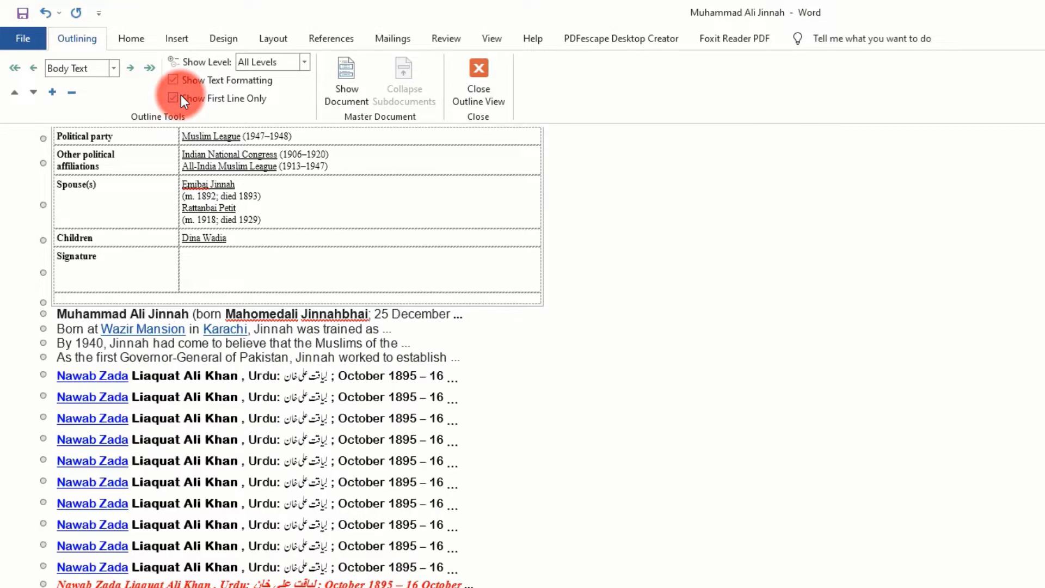
Show the master document commands, restore the full paragraph text in the outline, and hide the commands again
click(348, 80)
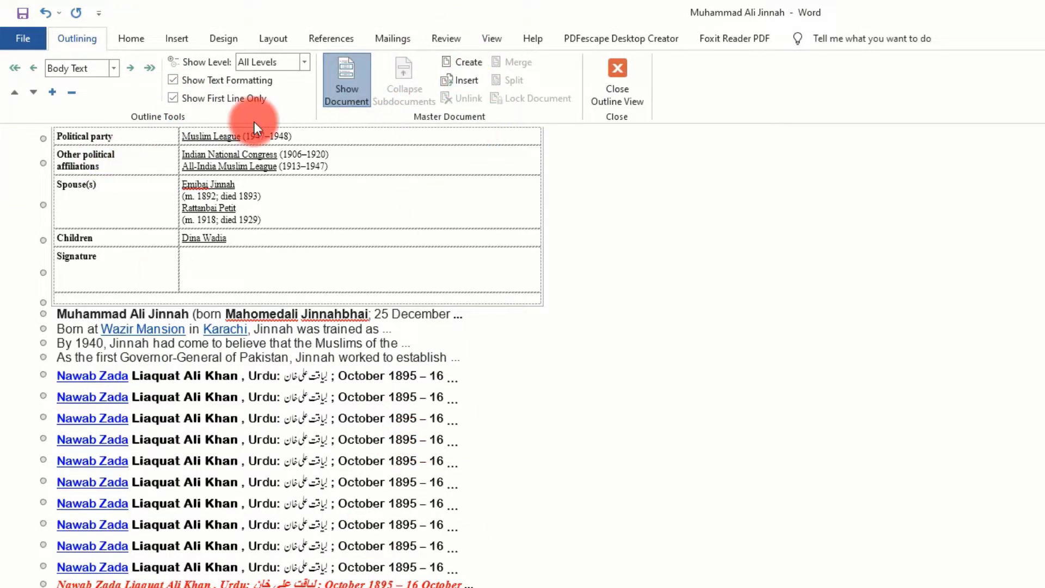
click(173, 98)
click(347, 87)
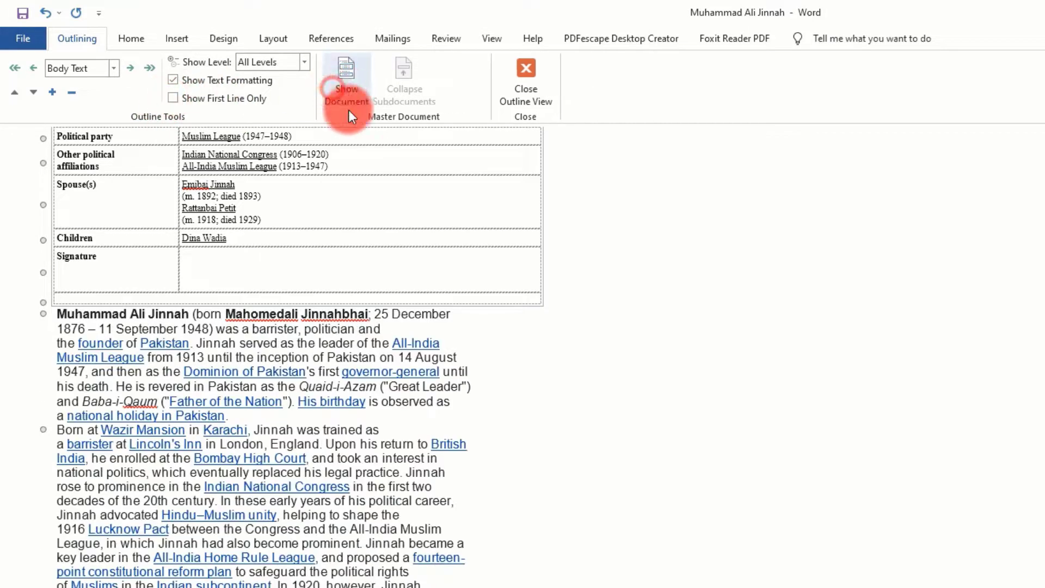
Insert two empty paragraphs after the introductory paragraph ending in "national holiday in Pakistan."
scroll(331, 269, up, 10)
scroll(331, 269, up, 3)
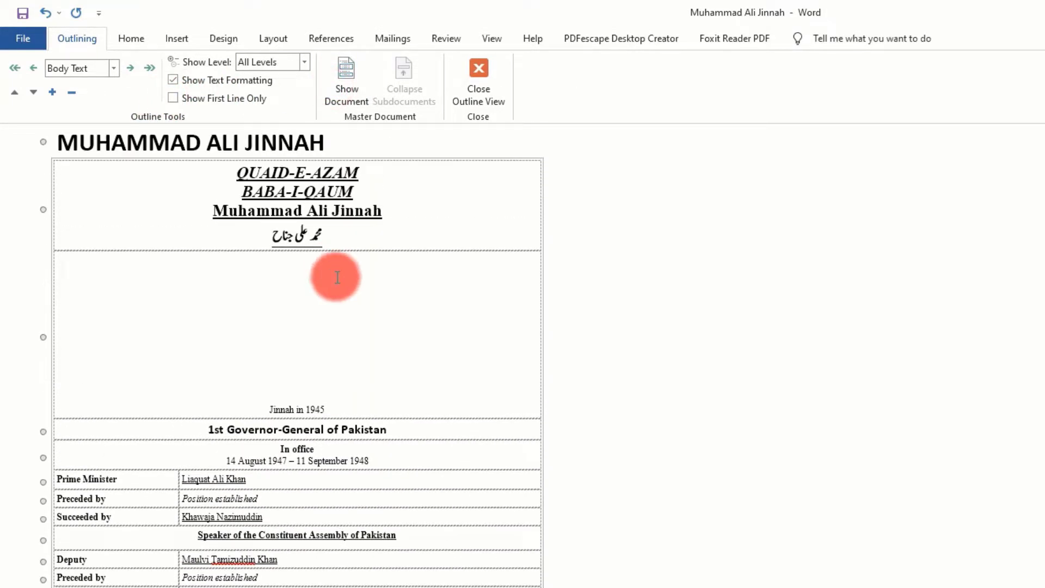
scroll(355, 384, down, 20)
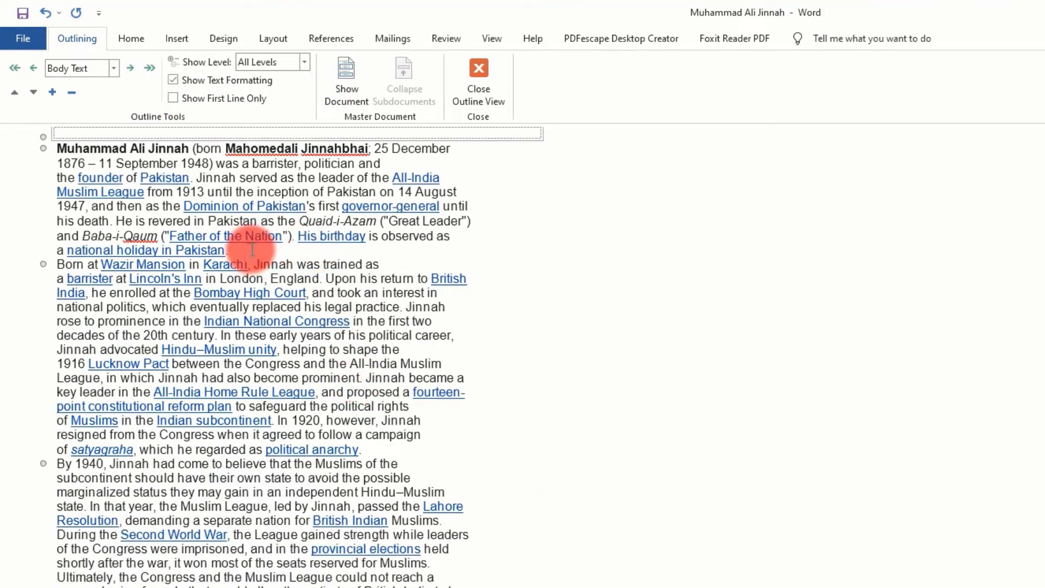
click(252, 249)
key(Return)
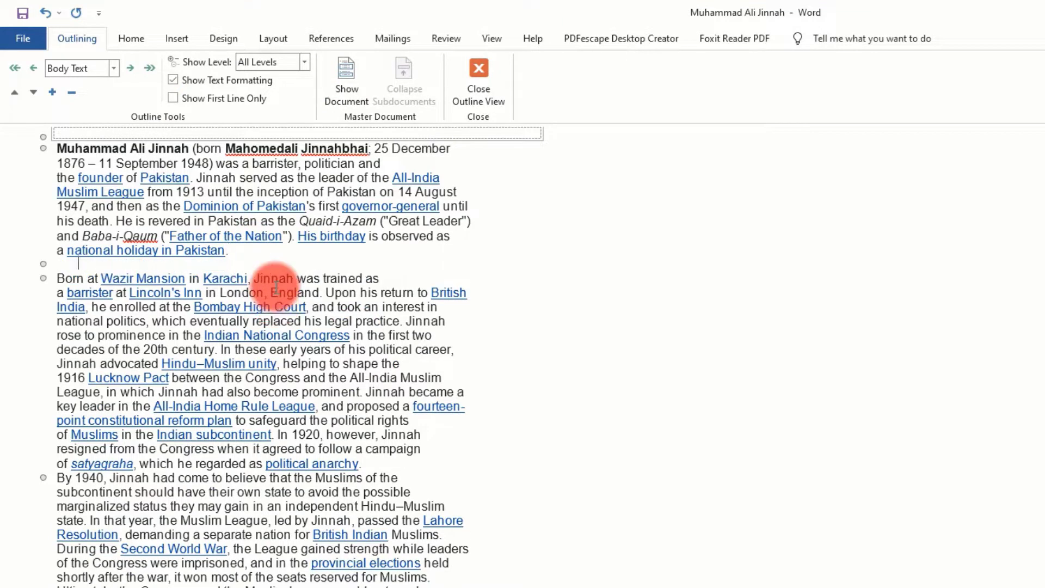
key(Return)
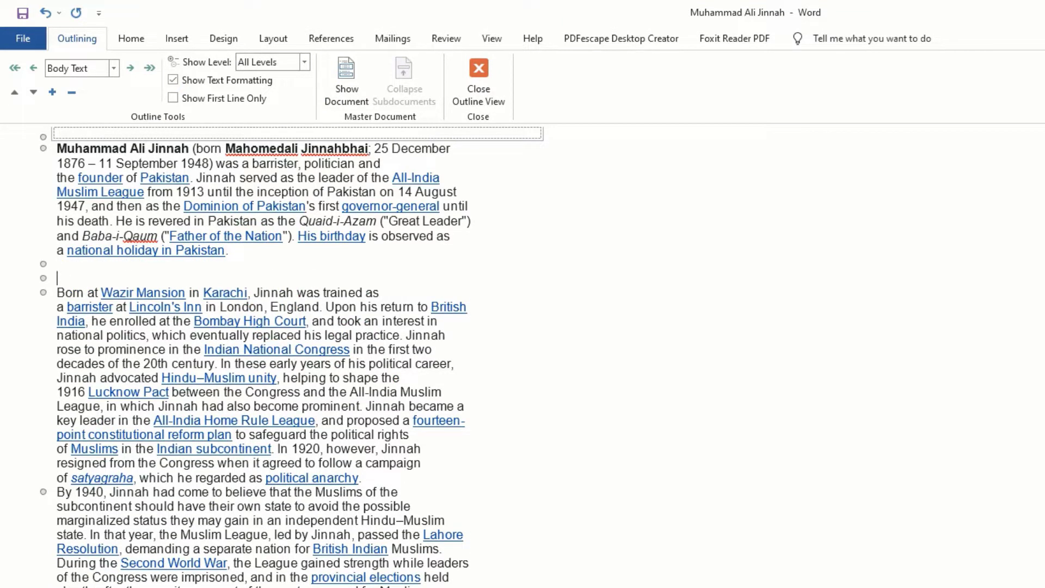
Show the master document commands and choose the Desktop file Muhammad Ali Jinnah Revised for insertion as a subdocument
click(357, 87)
click(464, 77)
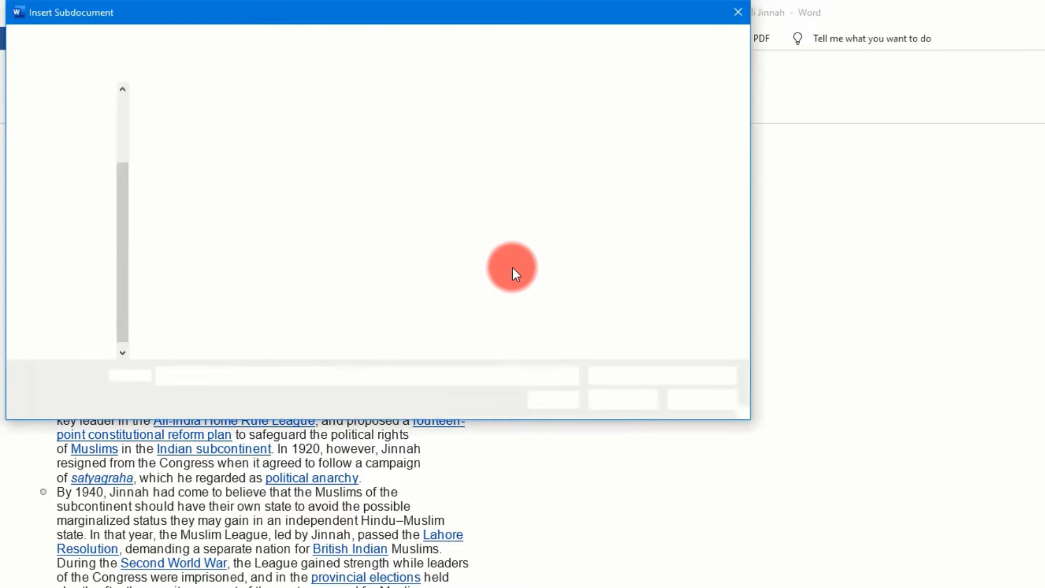
click(70, 138)
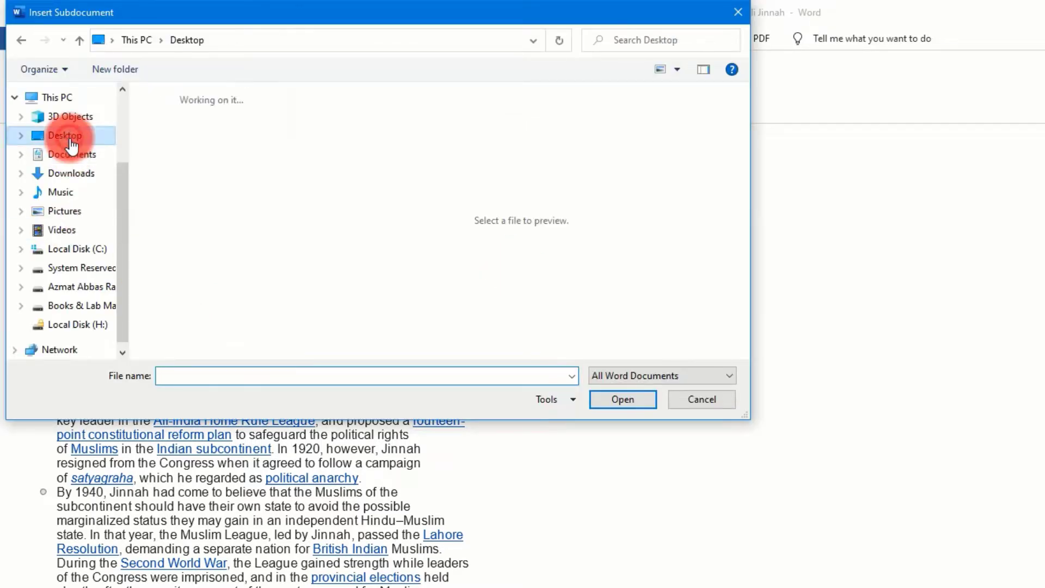
drag(283, 109, 292, 271)
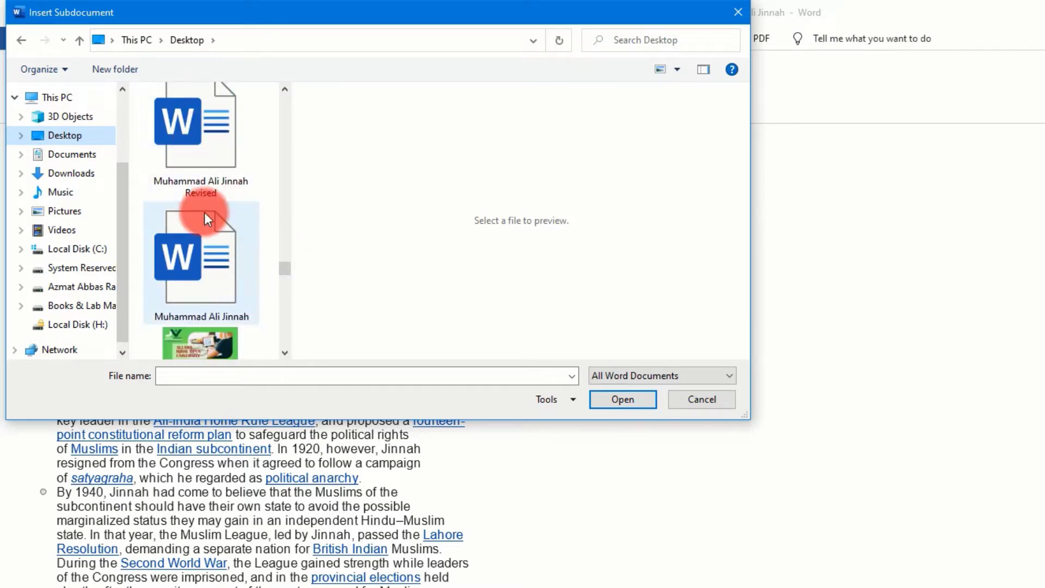
click(221, 146)
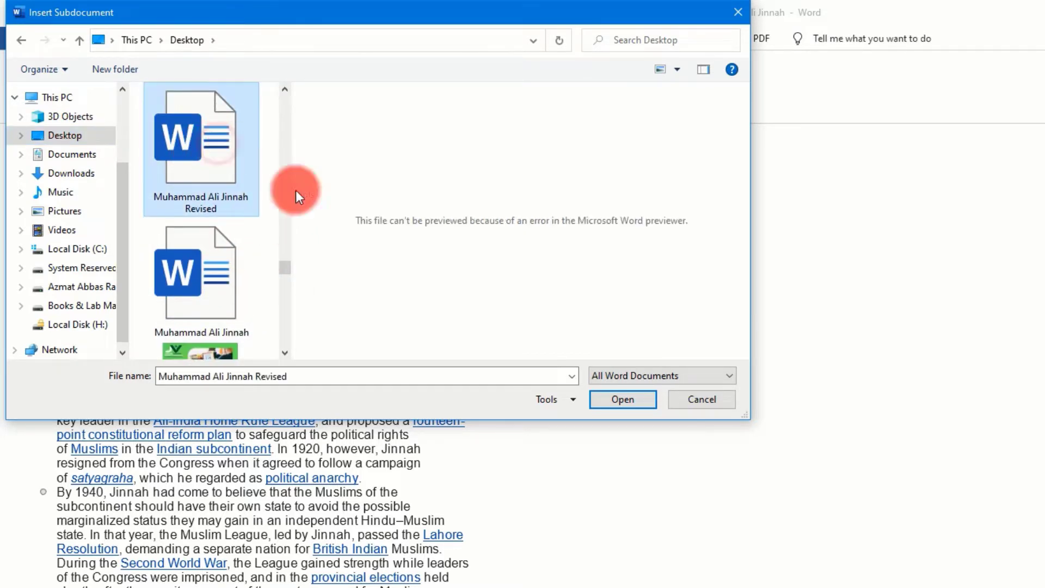
click(598, 398)
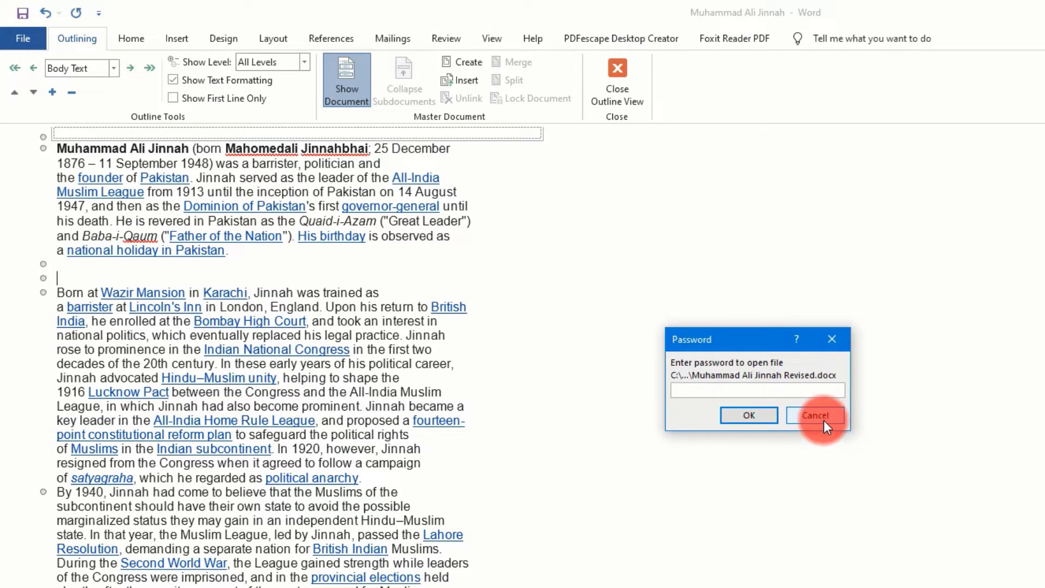
Enter the opening password and the modification password for the Muhammad Ali Jinnah Revised subdocument
text(123)
click(747, 415)
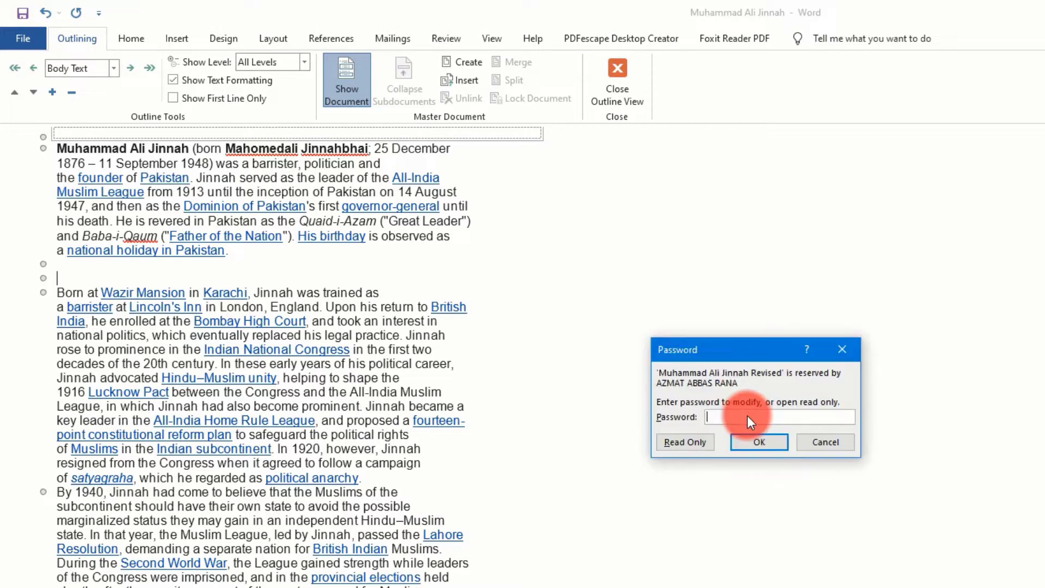
text(123)
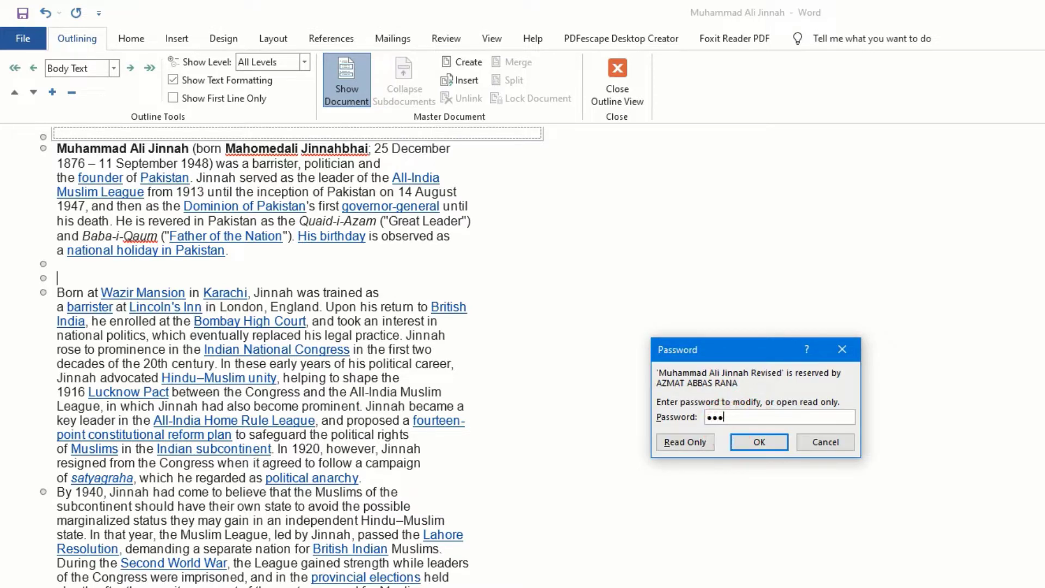
click(746, 439)
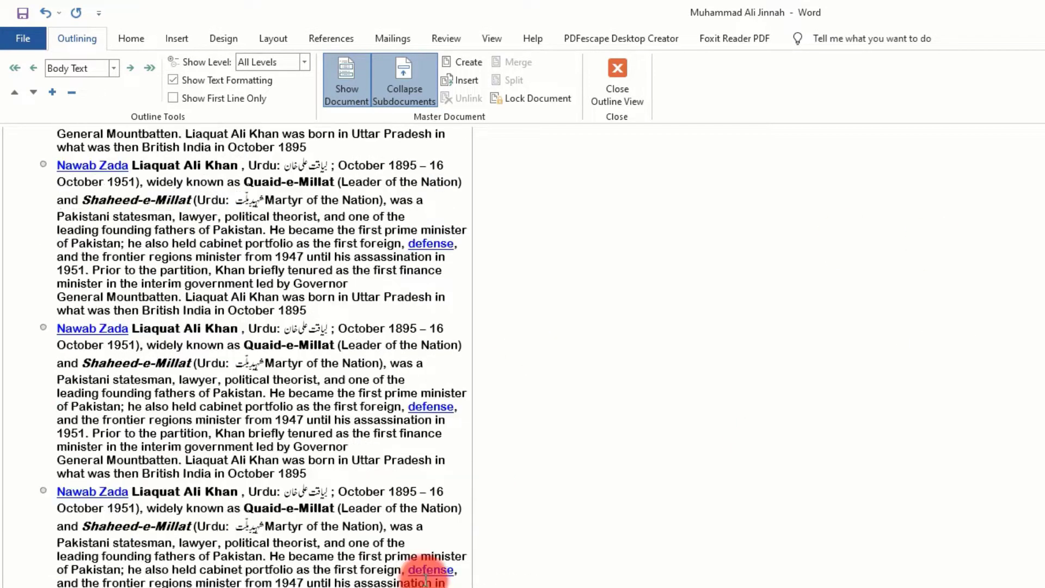
Look through the inserted subdocument content, collapse the subdocuments, and locate the file link below the introductory paragraph
scroll(423, 577, down, 10)
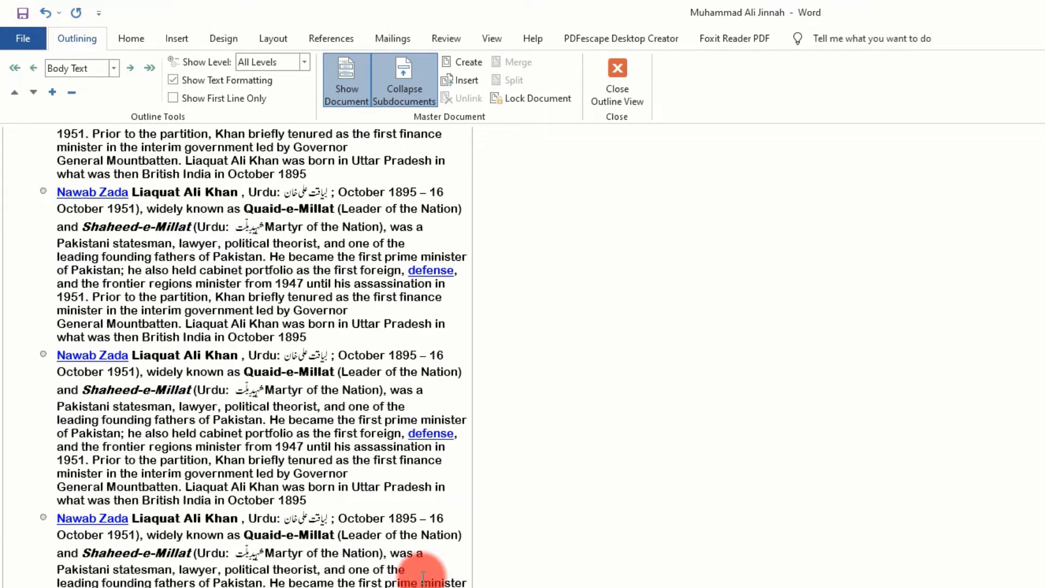
scroll(423, 577, up, 15)
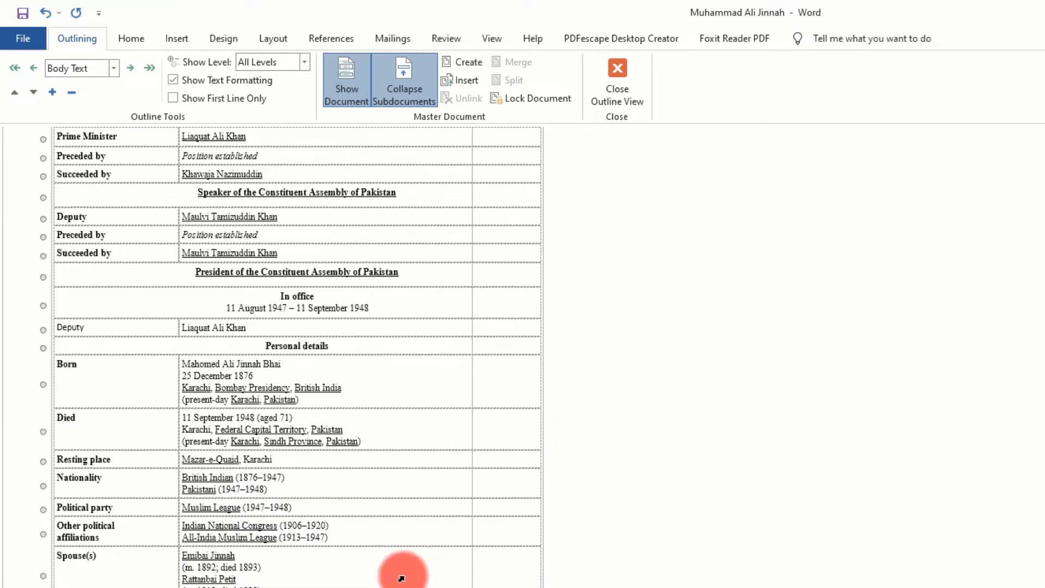
scroll(401, 569, down, 10)
ctrl+scroll(302, 462, down, 7)
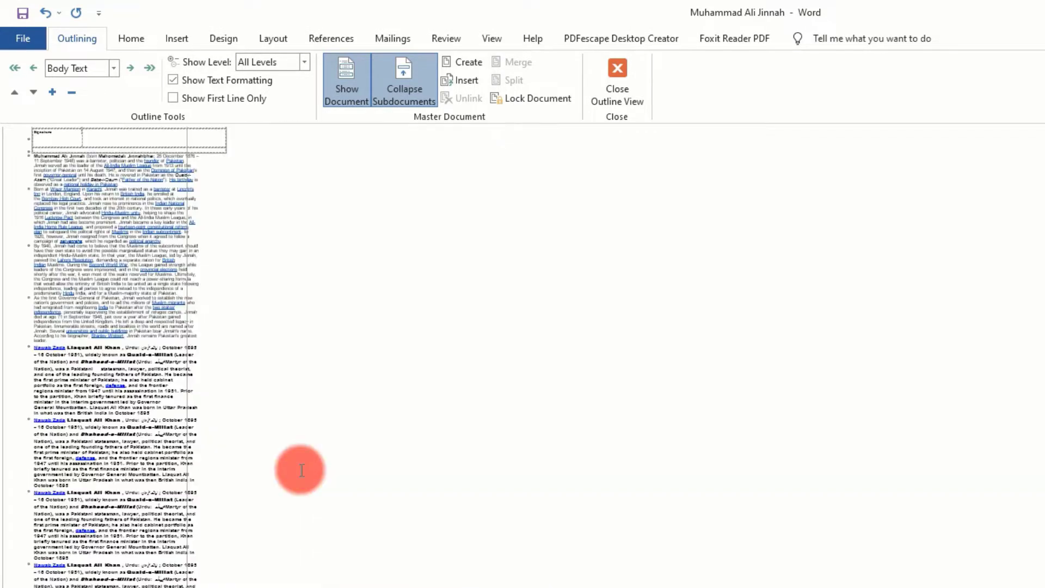
ctrl+scroll(302, 469, up, 8)
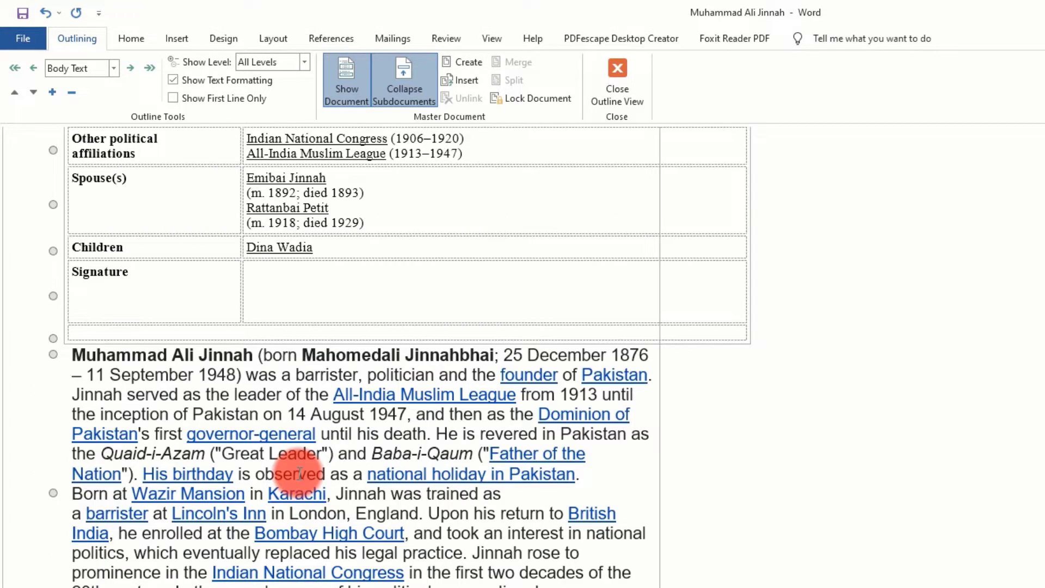
click(409, 84)
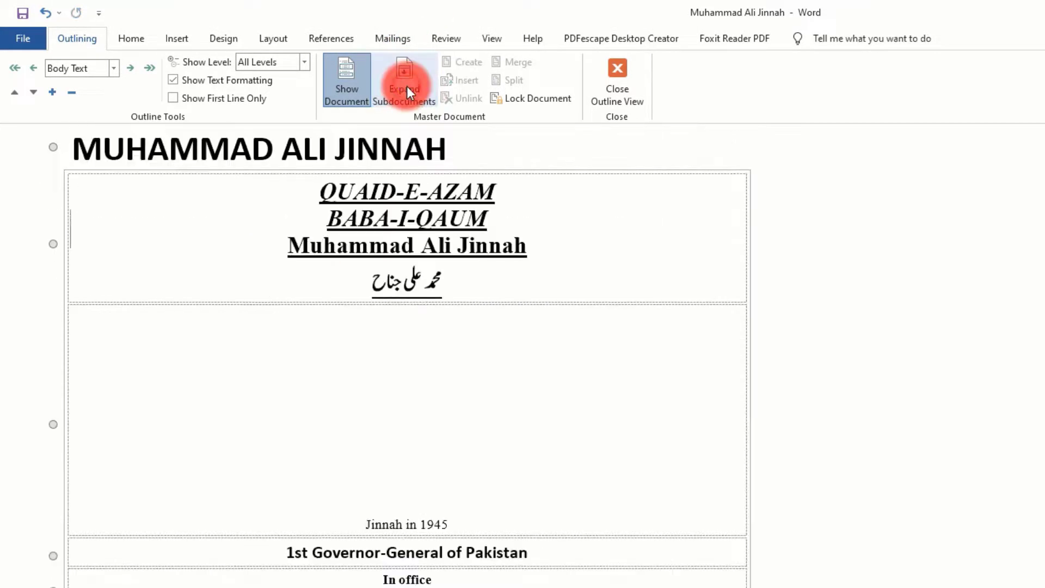
click(442, 467)
scroll(441, 467, down, 20)
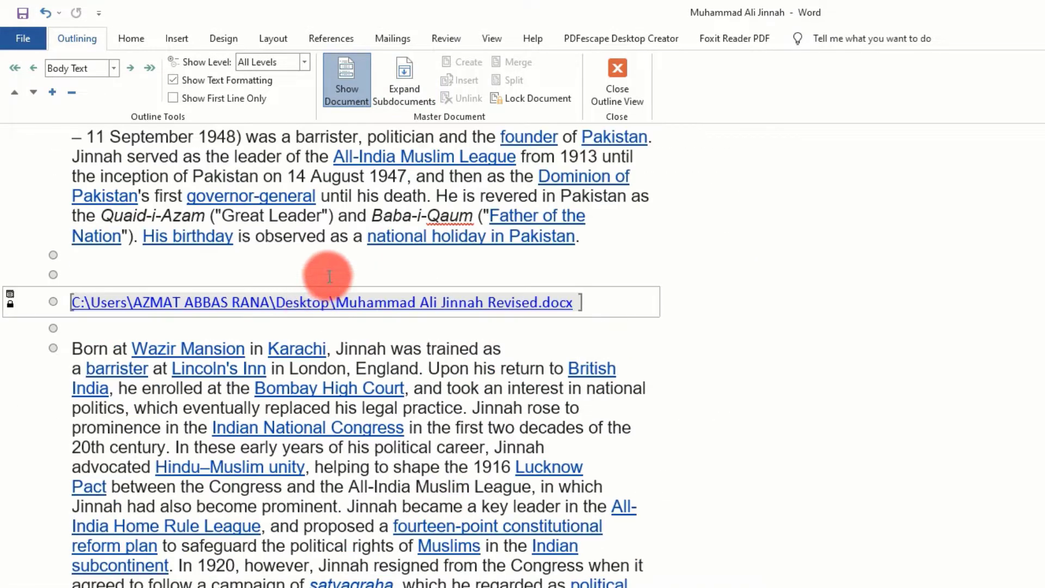
Open the Muhammad Ali Jinnah Revised subdocument from its file link, entering the opening password and the modification password
ctrl+click(326, 314)
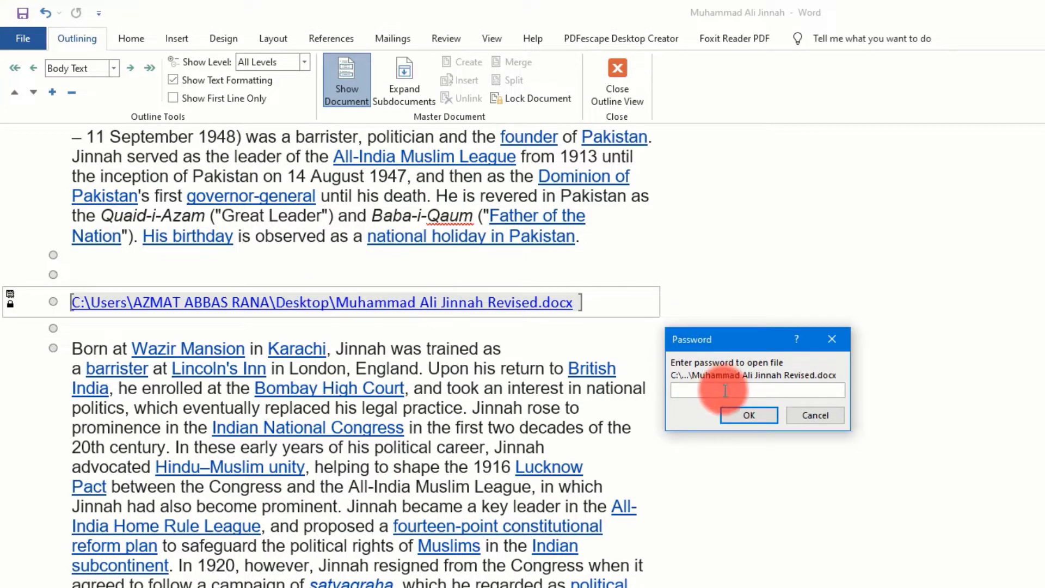
click(760, 417)
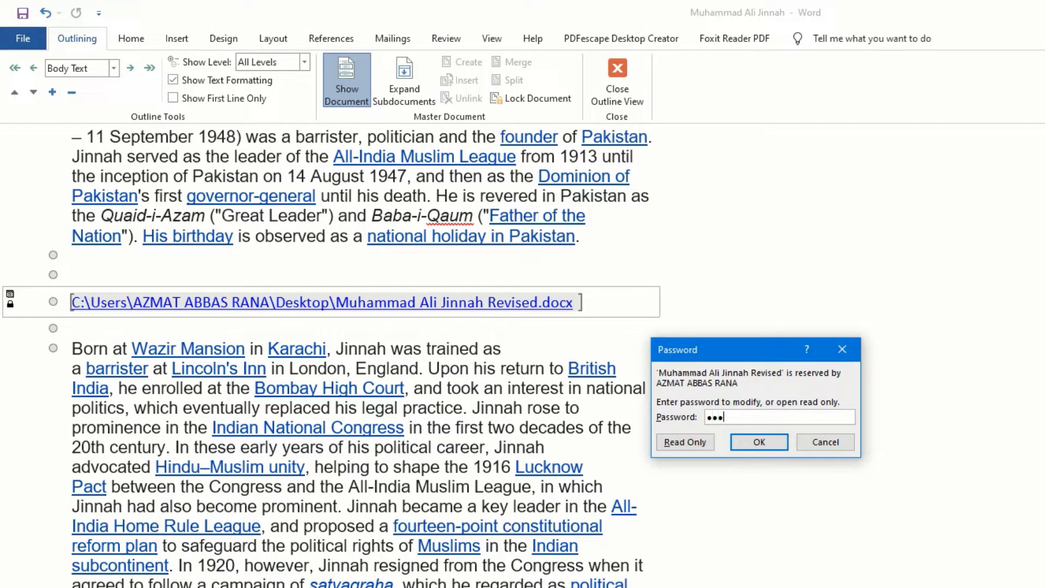
click(765, 443)
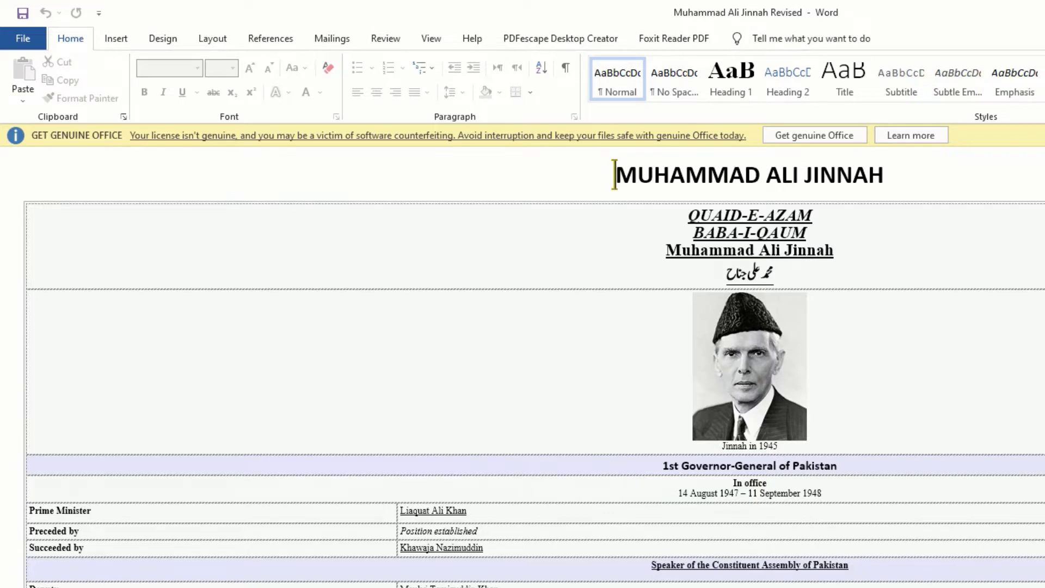
Display the opened Muhammad Ali Jinnah Revised document in Outline view and look over its beginning
click(434, 40)
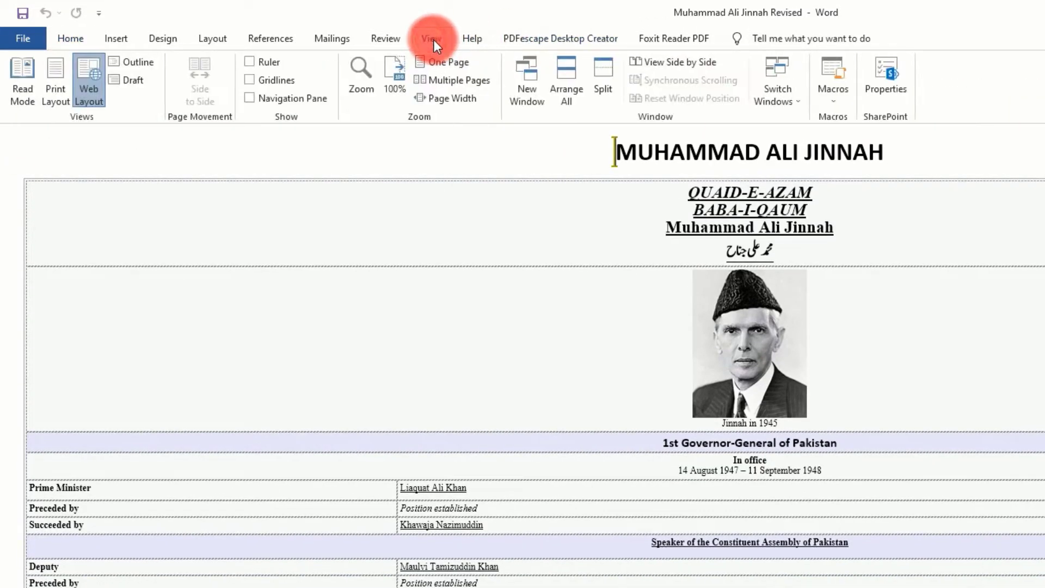
click(142, 61)
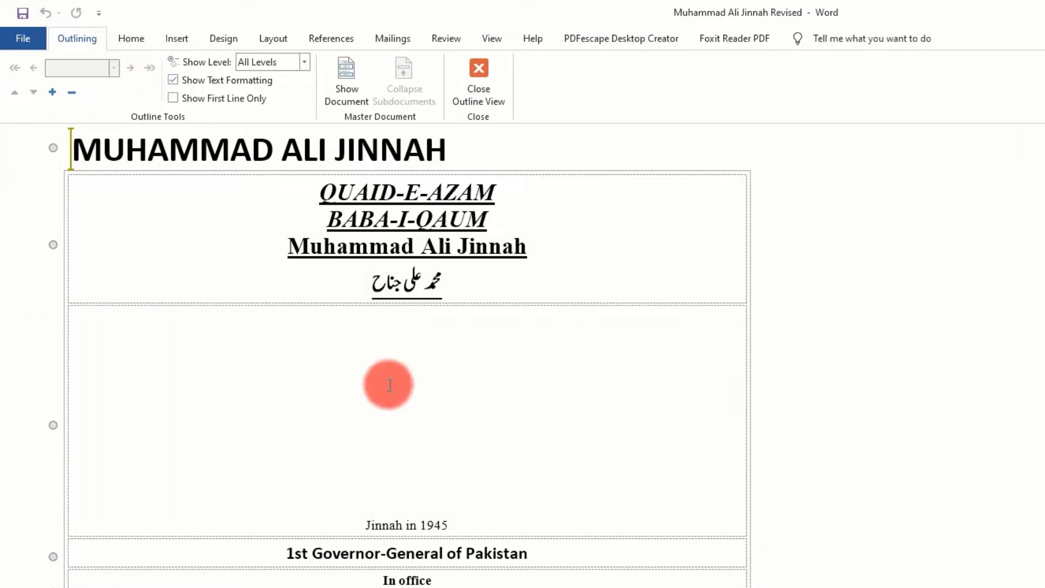
scroll(327, 365, down, 2)
scroll(324, 362, up, 1)
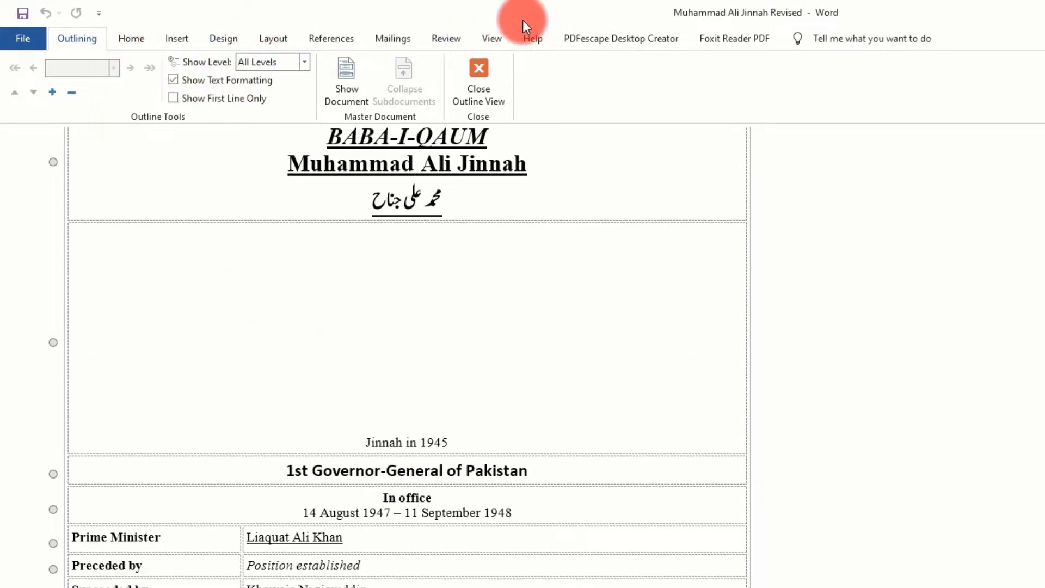
Change the document to Draft view and look through the text down to the Liaquat Ali Khan paragraphs
click(486, 40)
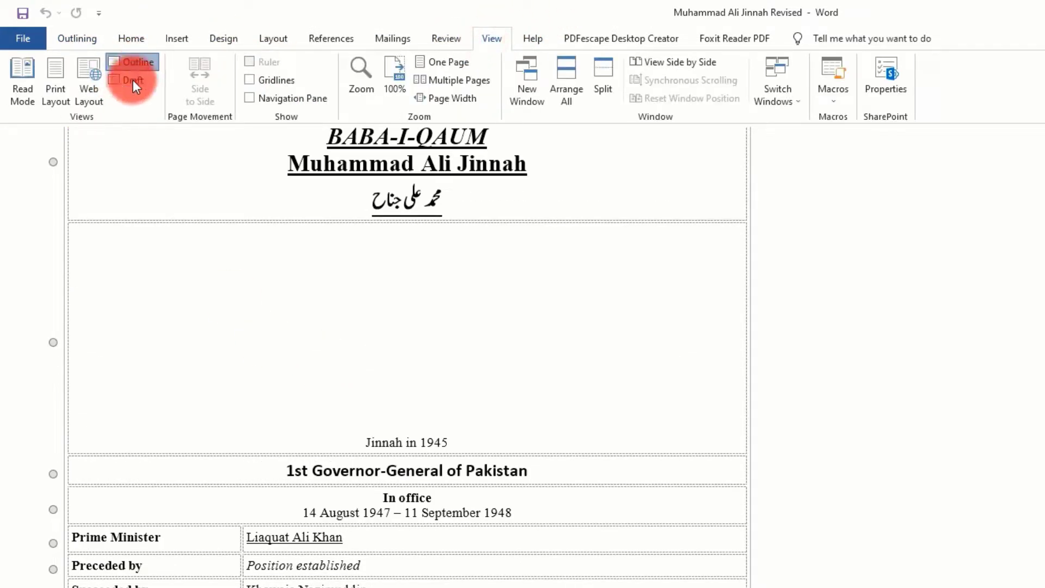
click(133, 80)
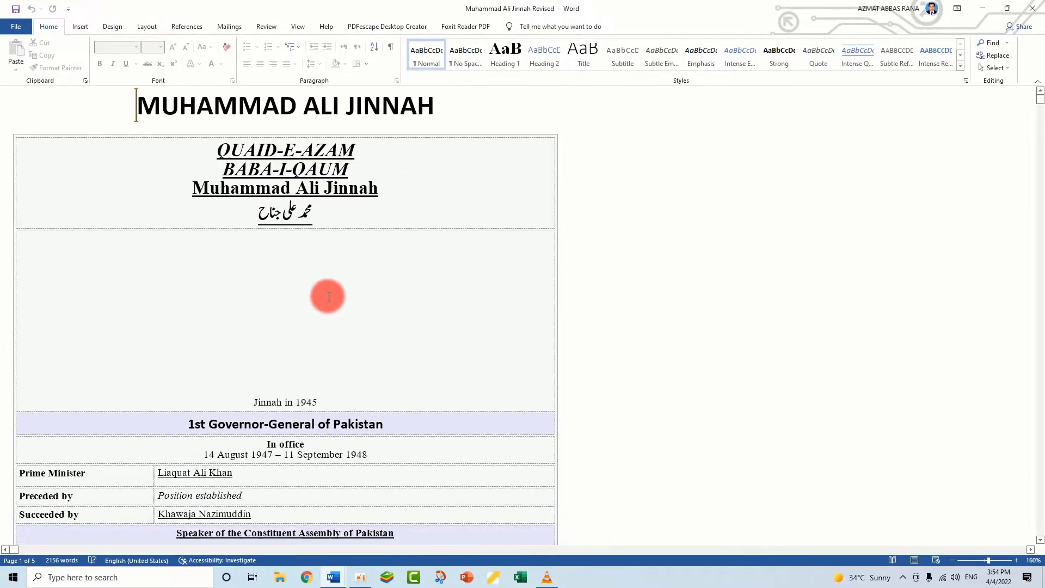
ctrl+scroll(328, 297, down, 3)
scroll(325, 298, down, 20)
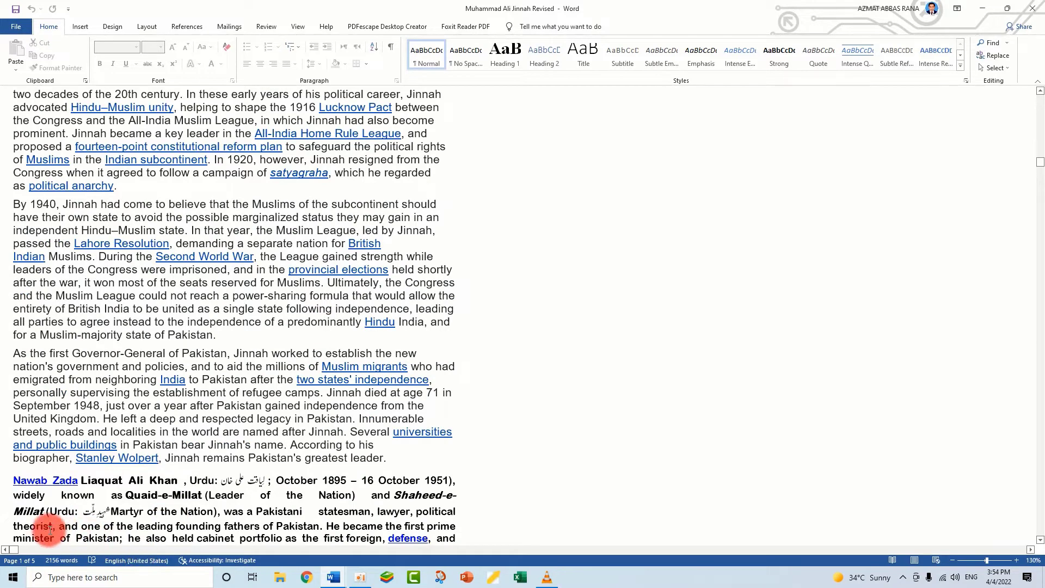
drag(16, 549, 0, 535)
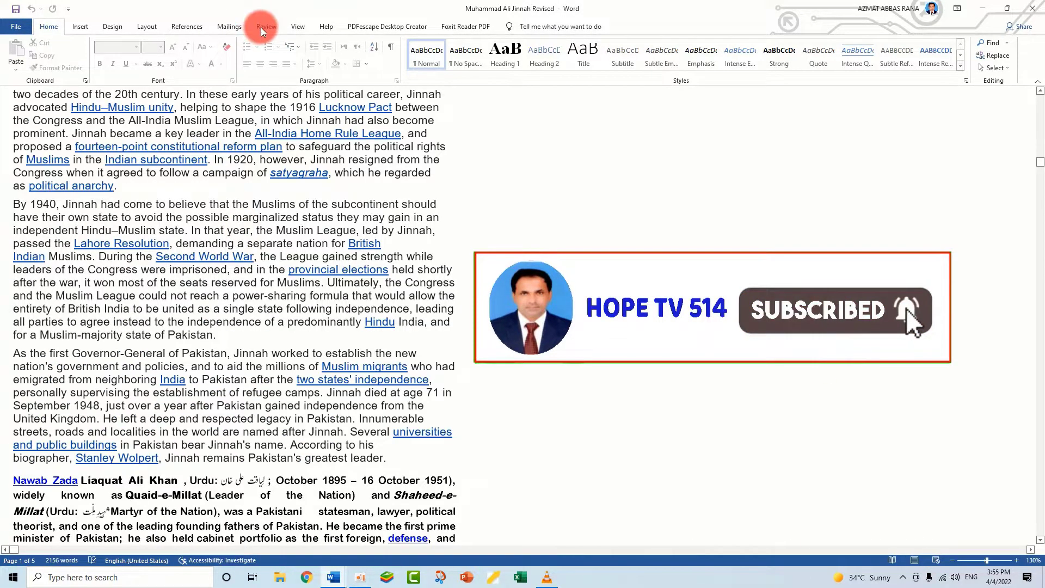
Return the document to Print Layout view and display the rulers
click(297, 26)
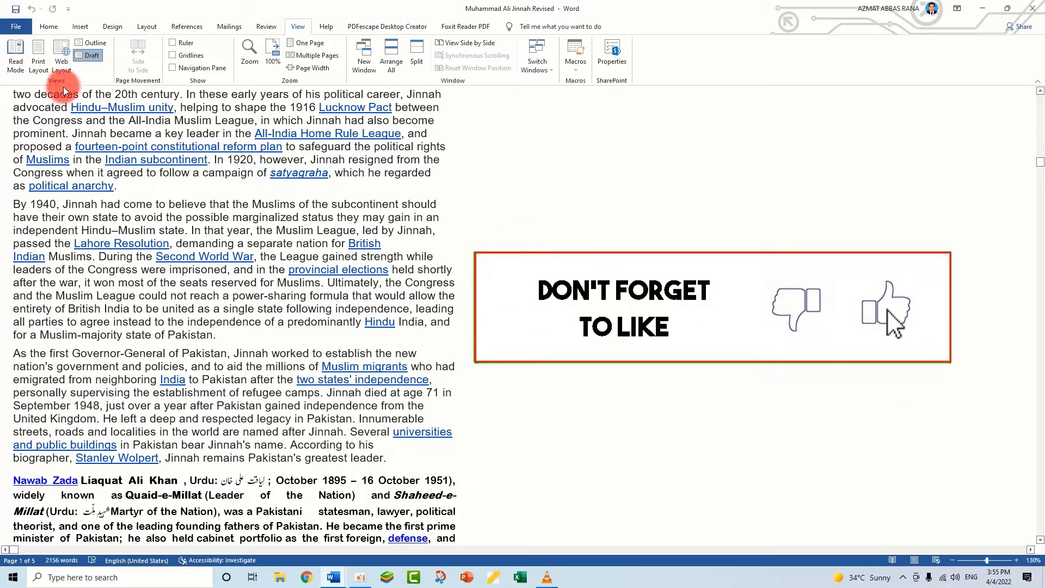
click(36, 61)
scroll(384, 305, up, 10)
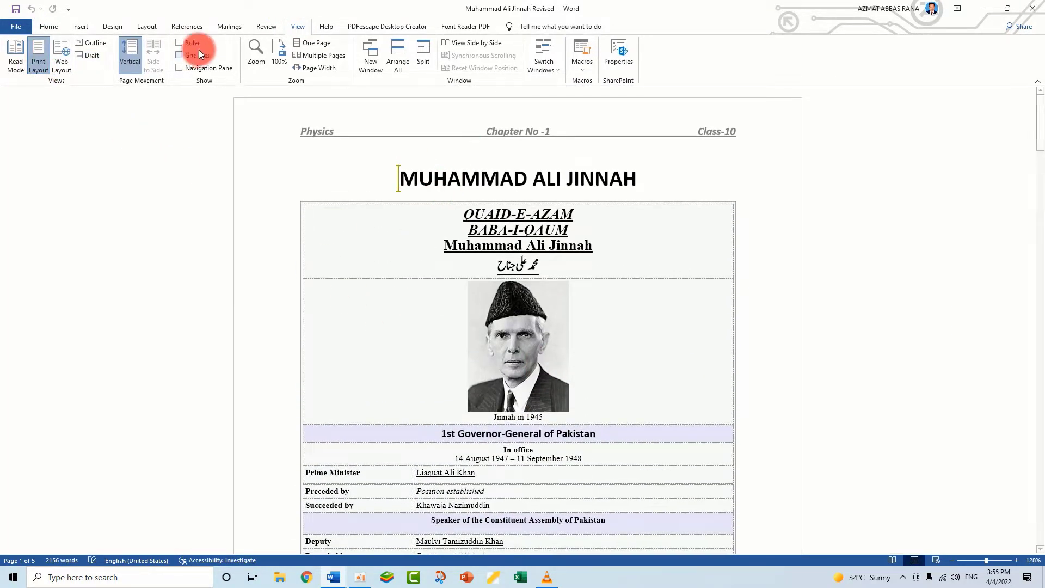
click(179, 42)
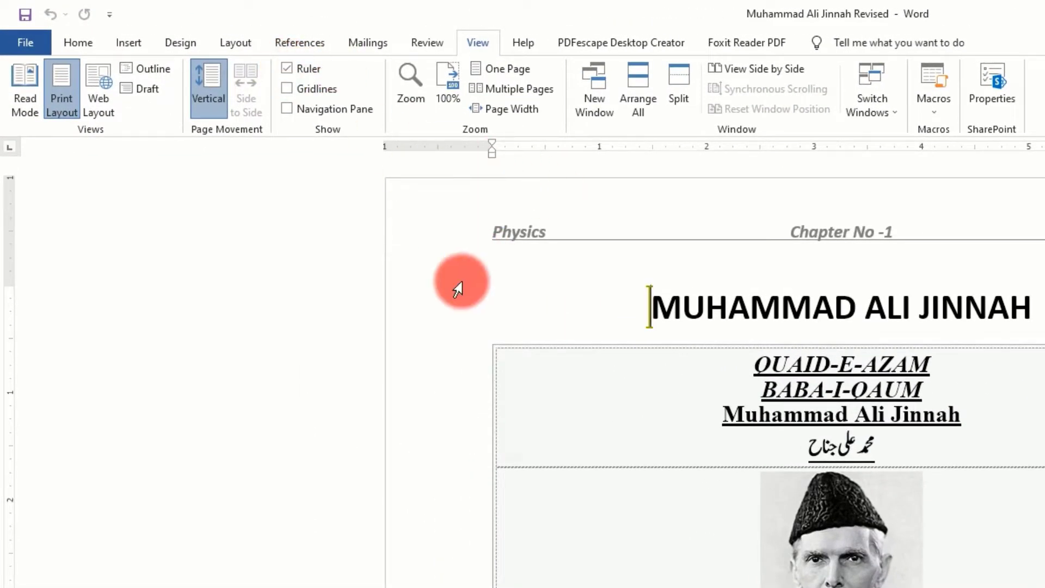
Look through the pages with the rulers shown, try selecting the paragraph beginning "Born at Wazir Mansion", and hide and redisplay the rulers
scroll(516, 308, down, 15)
scroll(515, 307, down, 8)
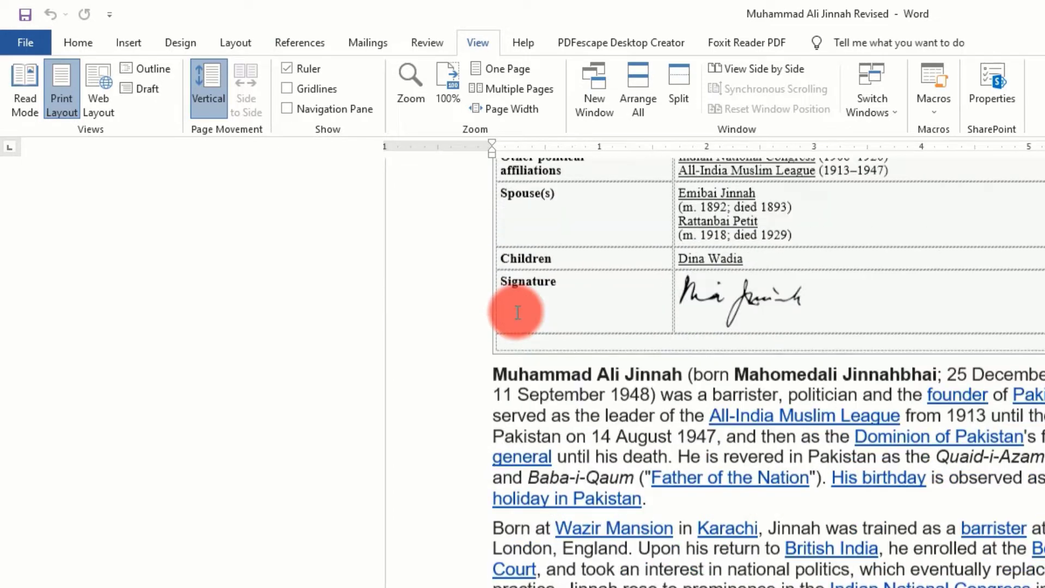
scroll(490, 305, up, 4)
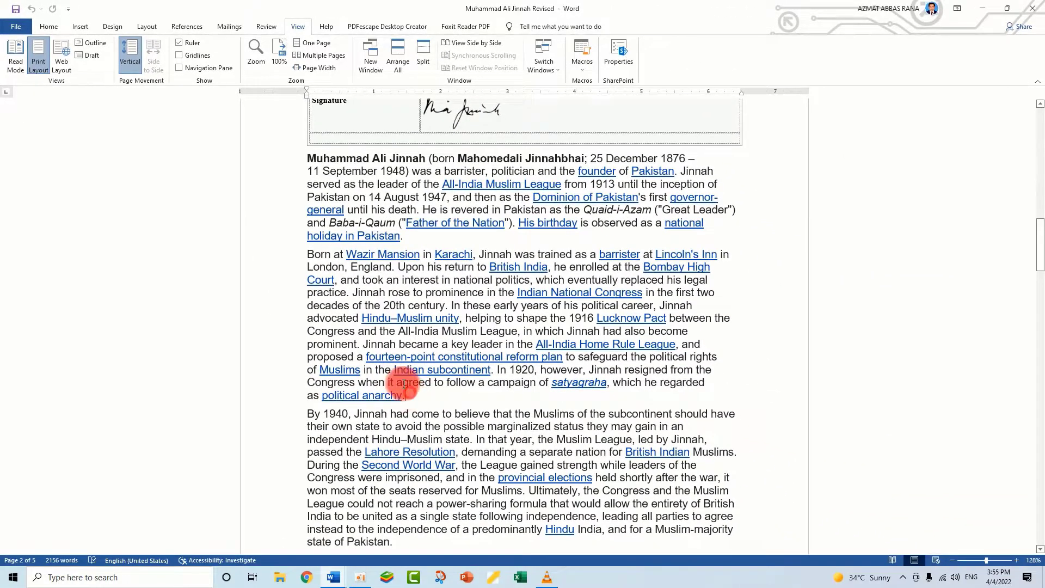
drag(404, 387, 303, 257)
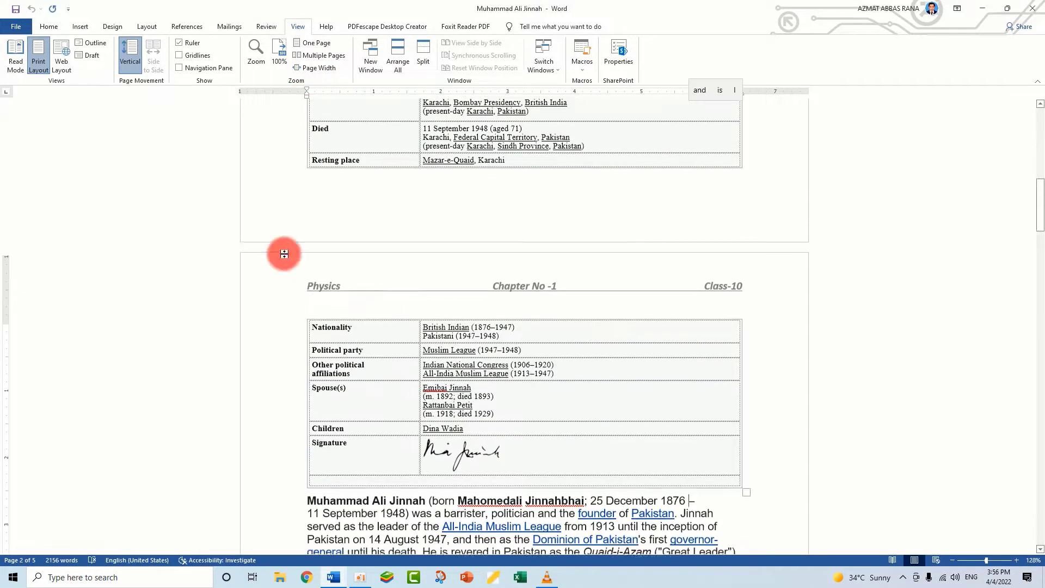
click(179, 44)
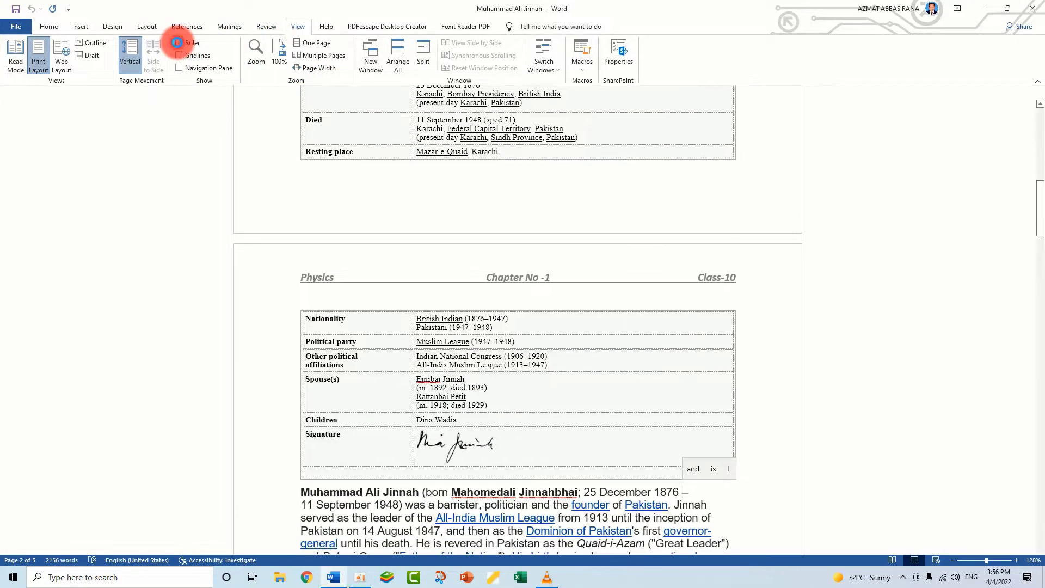
click(178, 44)
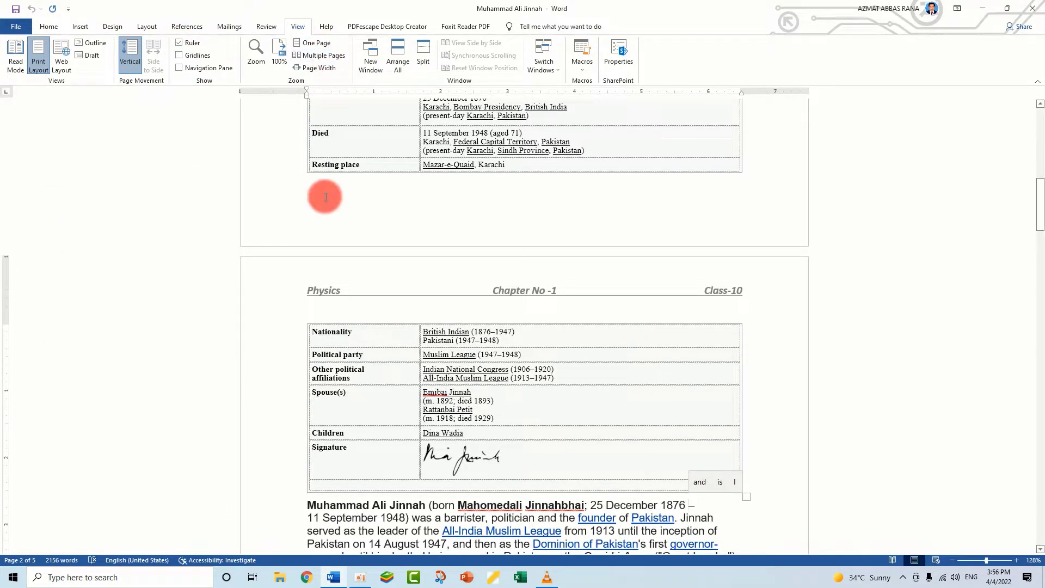
Indent the paragraph beginning "Born at Wazir Mansion" by about 0.7 inch on the left and about 1 inch on the right
scroll(459, 409, down, 5)
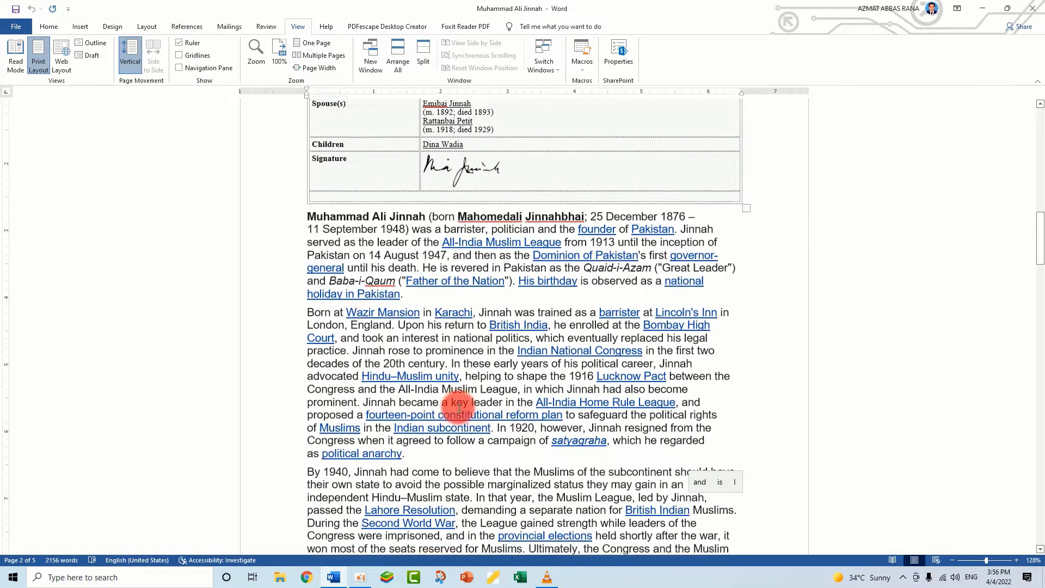
drag(407, 451, 308, 306)
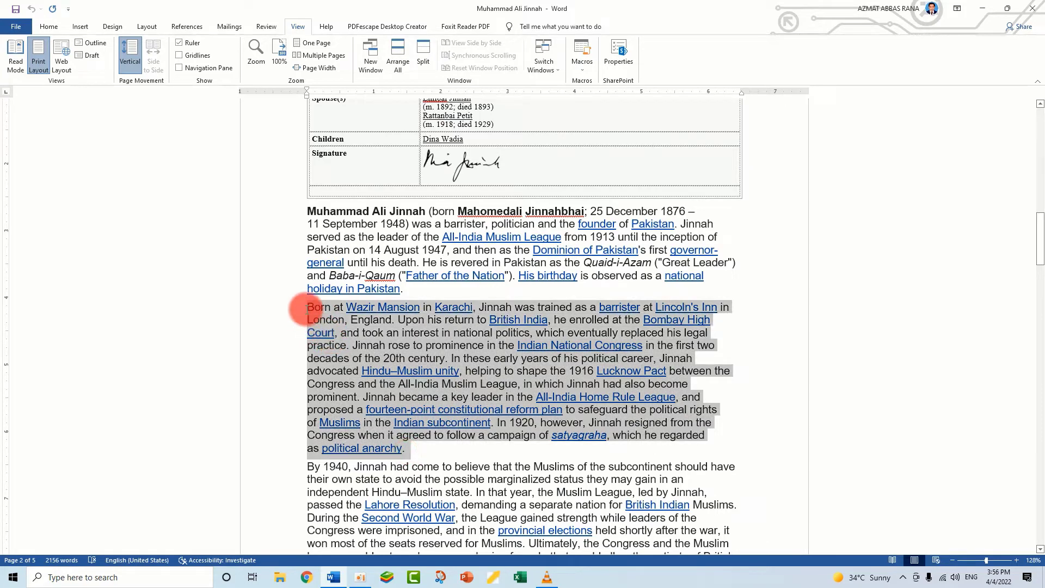
drag(306, 95, 352, 97)
drag(743, 94, 674, 97)
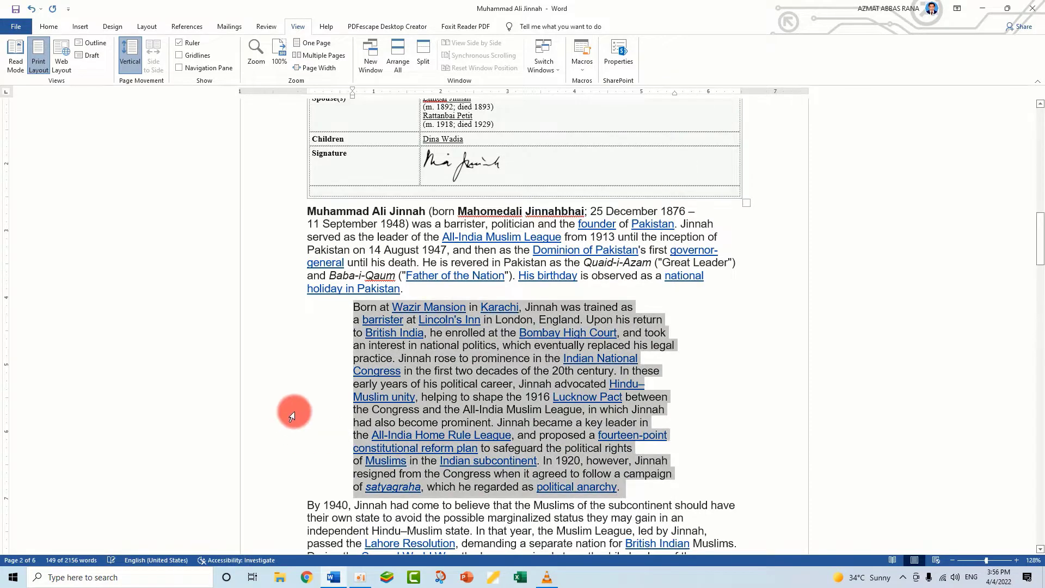
Enclose the indented "Born at Wazir Mansion" paragraph in opening and closing quotation marks
click(347, 309)
text(")
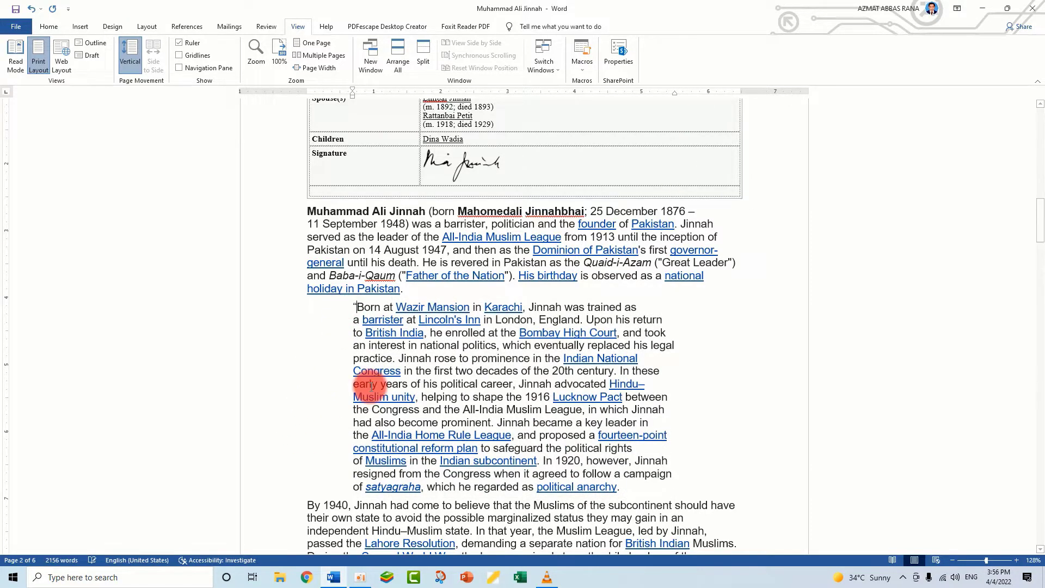
scroll(590, 337, down, 4)
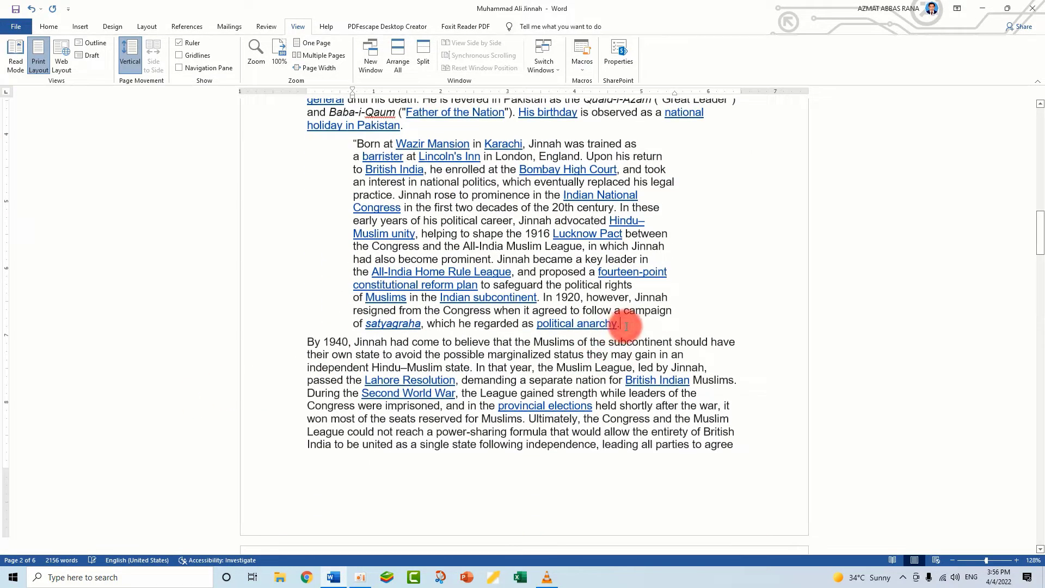
text(")
Format the whole quoted "Born at Wazir Mansion" paragraph as bold, italic and underlined, and deselect it
drag(626, 326, 350, 139)
click(48, 27)
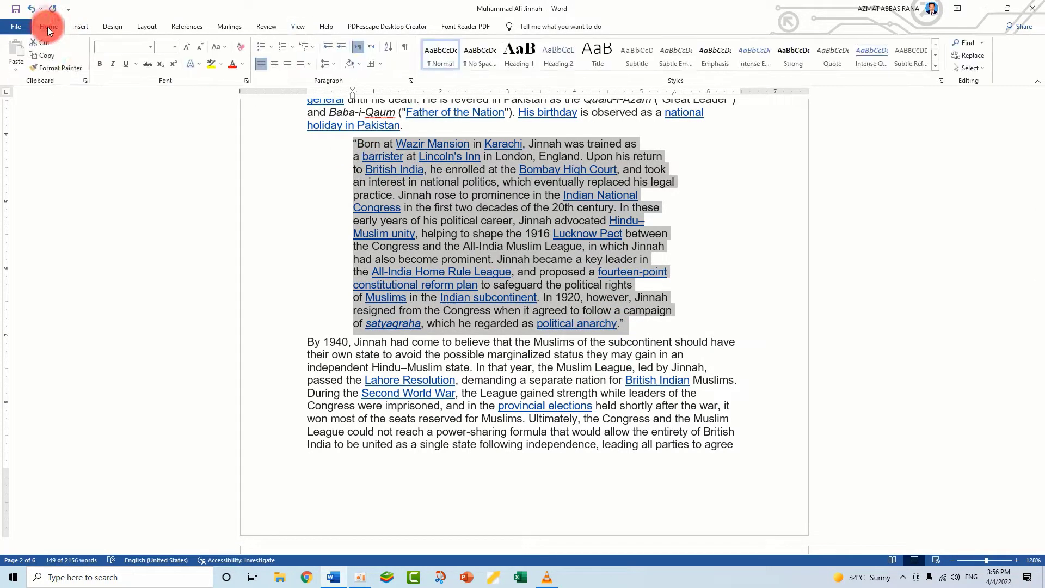
click(101, 64)
click(113, 63)
click(127, 64)
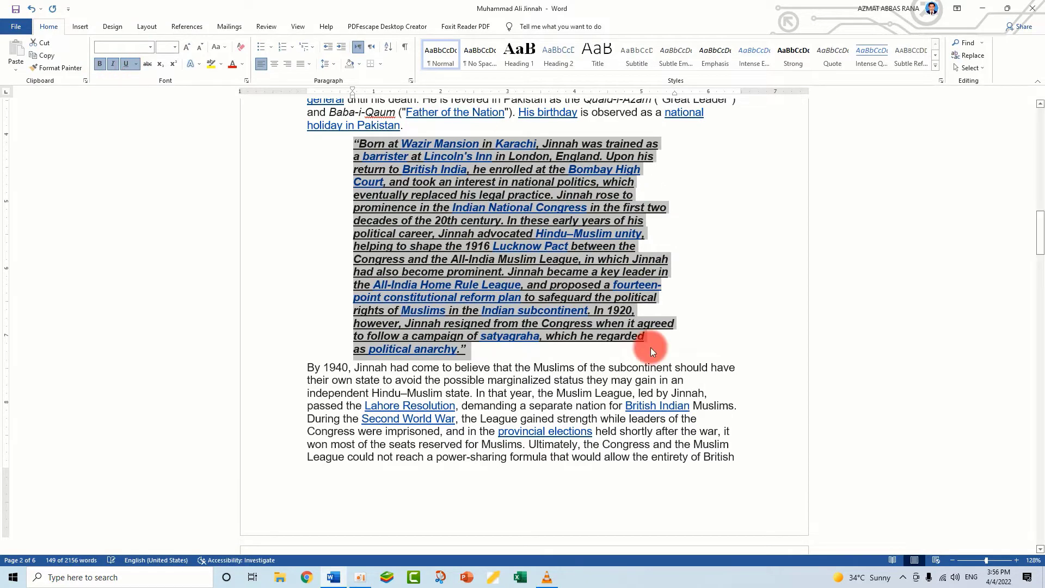
scroll(499, 247, up, 4)
click(517, 508)
scroll(517, 509, up, 3)
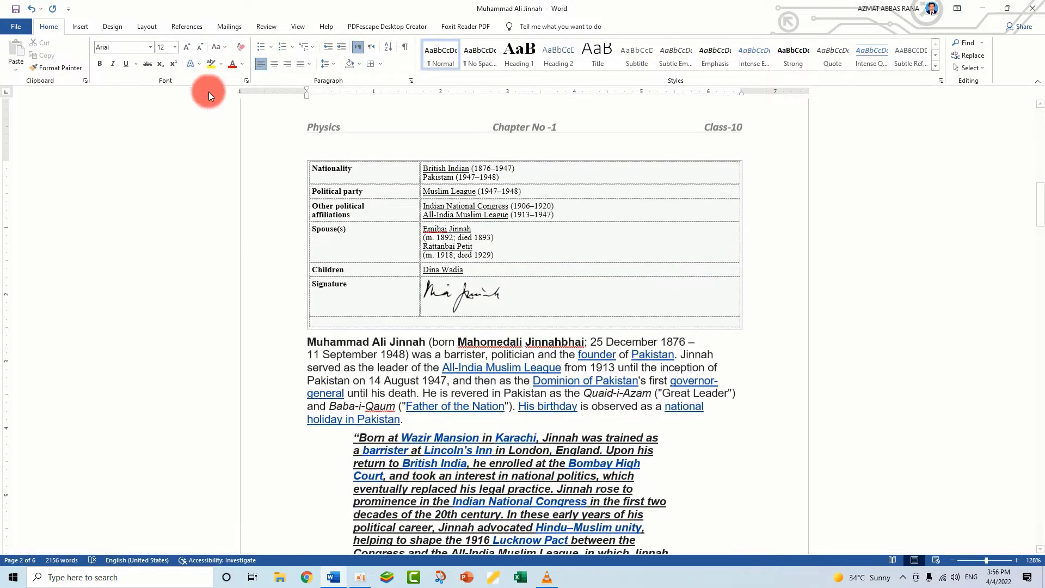
Display the gridlines in the document and look through the pages down to the empty area of the last page
click(301, 28)
click(131, 53)
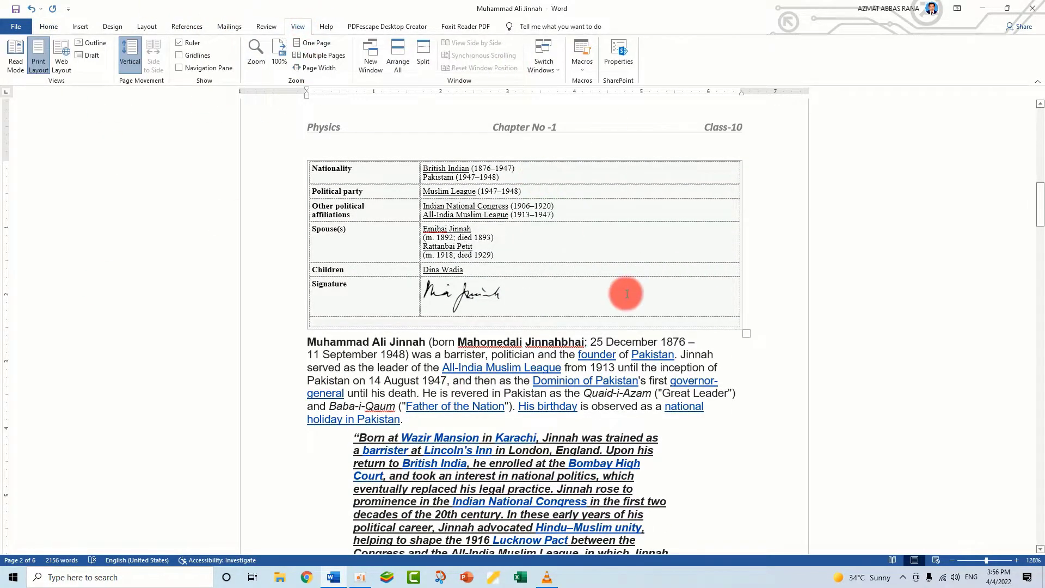
scroll(556, 435, down, 3)
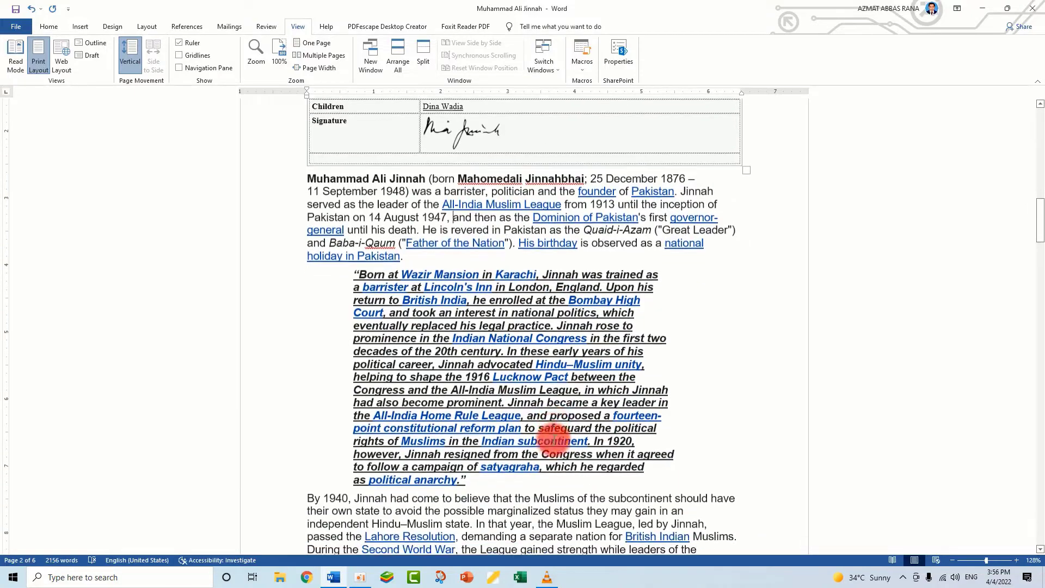
click(177, 55)
scroll(411, 343, down, 6)
scroll(437, 359, down, 15)
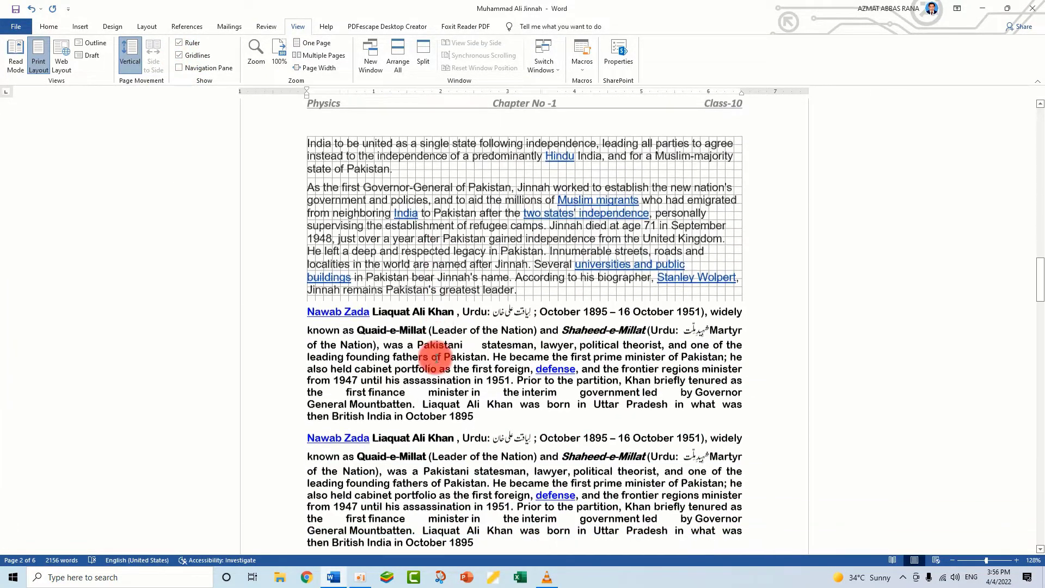
scroll(433, 359, down, 15)
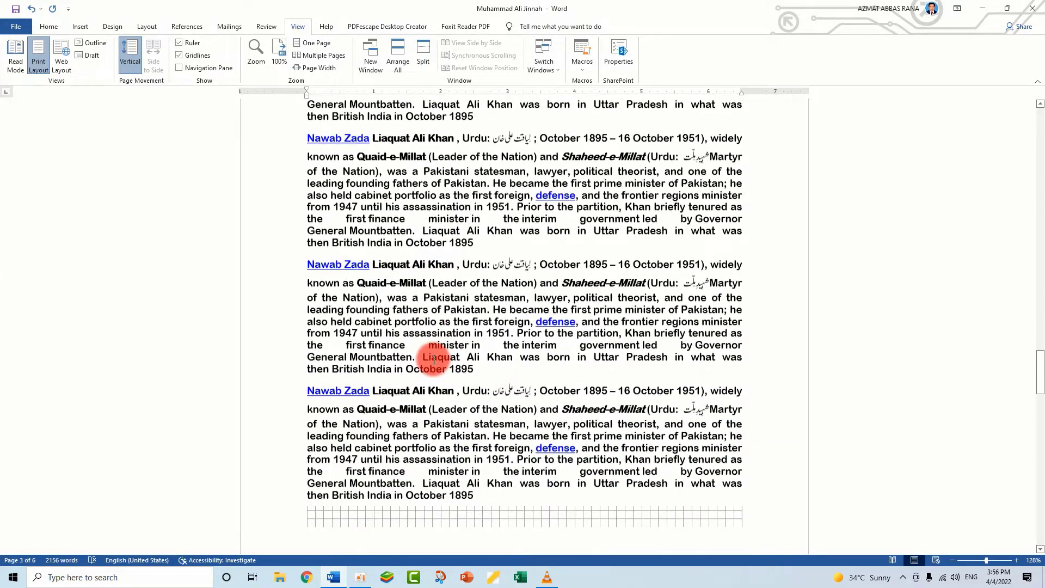
scroll(484, 381, down, 12)
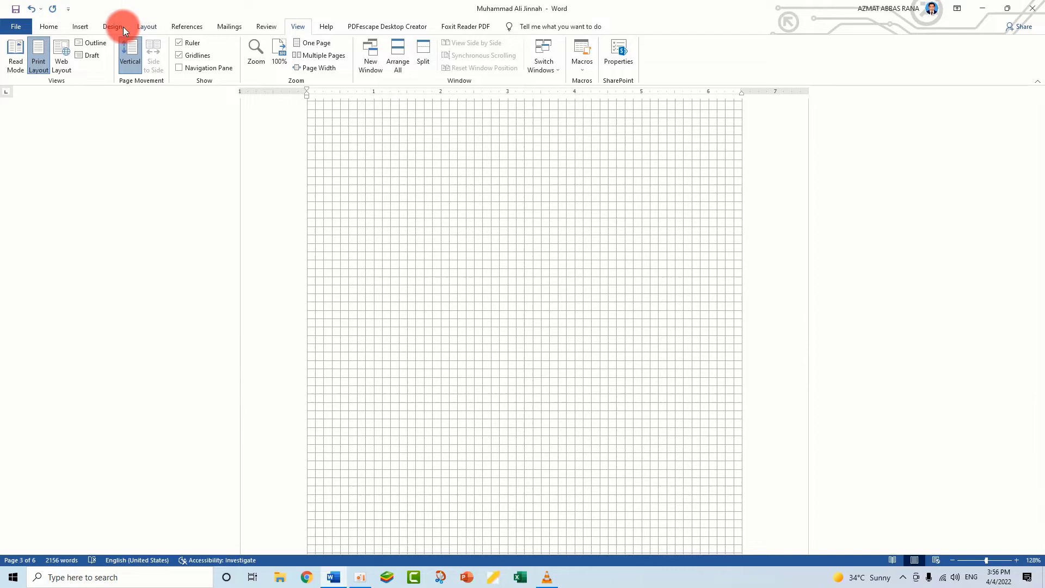
Draw a rectangle about 1.13 inches high and 2.13 inches wide on the empty gridlined page
click(81, 25)
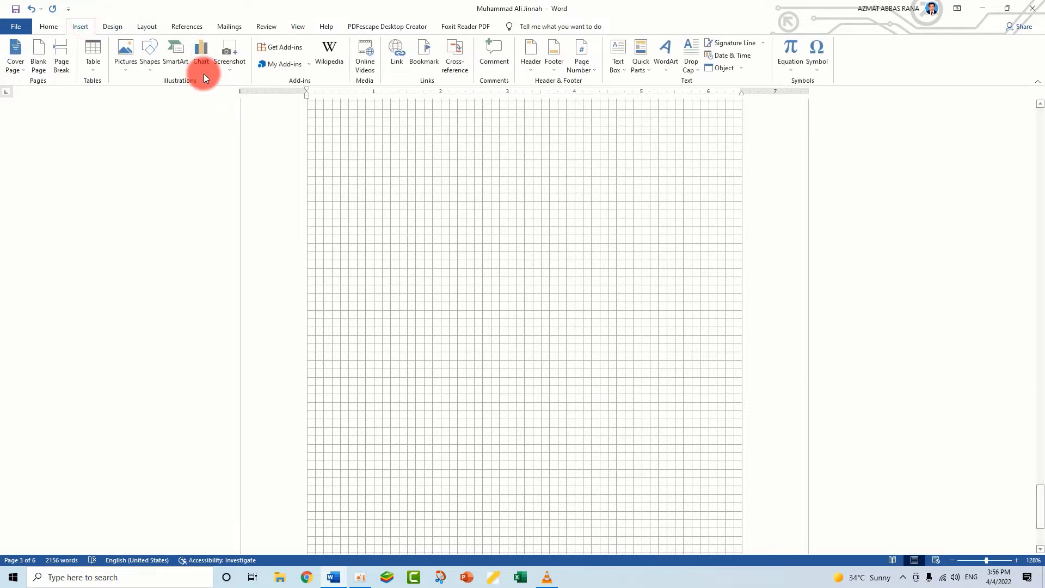
click(152, 67)
click(176, 93)
drag(366, 184, 507, 259)
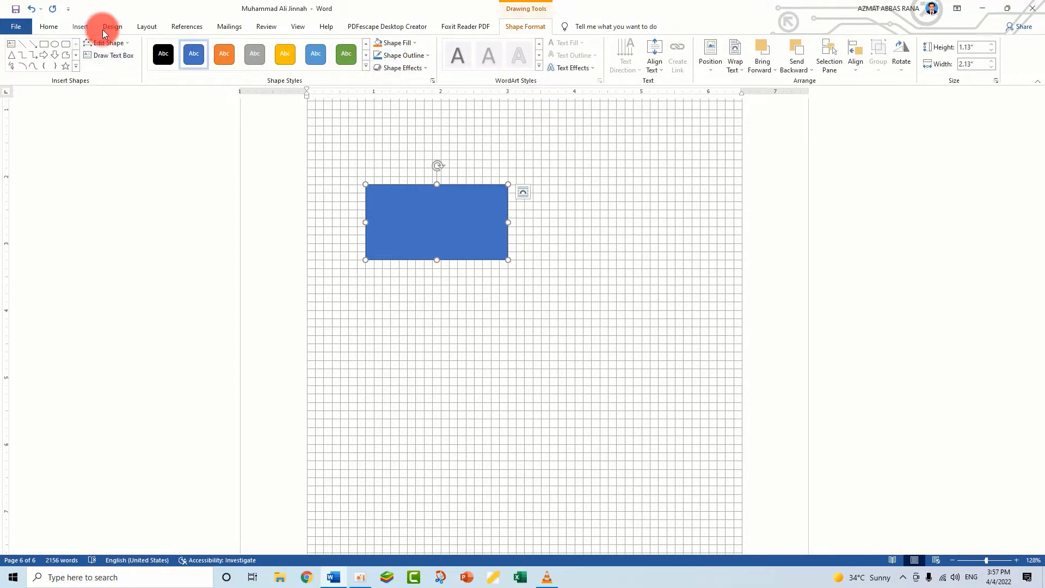
Draw a rounded rectangle about 1.13 inches high and 2.88 inches wide and line it up beside the rectangle along the gridlines
click(77, 28)
click(152, 66)
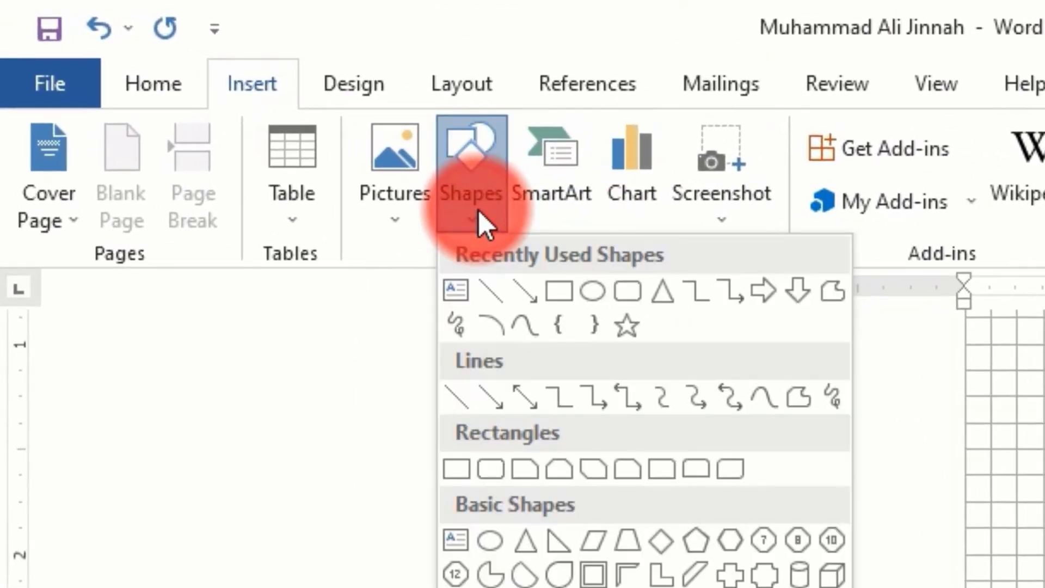
click(627, 290)
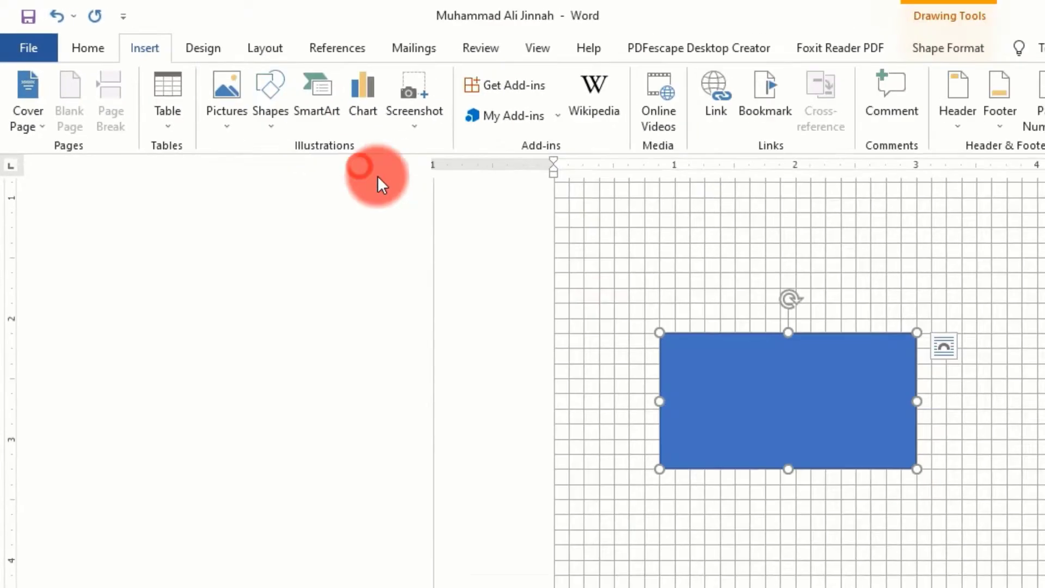
mouse_move(399, 294)
mouse_down()
mouse_move(562, 325)
mouse_move(591, 368)
mouse_up()
mouse_move(505, 334)
mouse_down()
mouse_move(584, 322)
mouse_move(611, 238)
mouse_move(627, 227)
mouse_up()
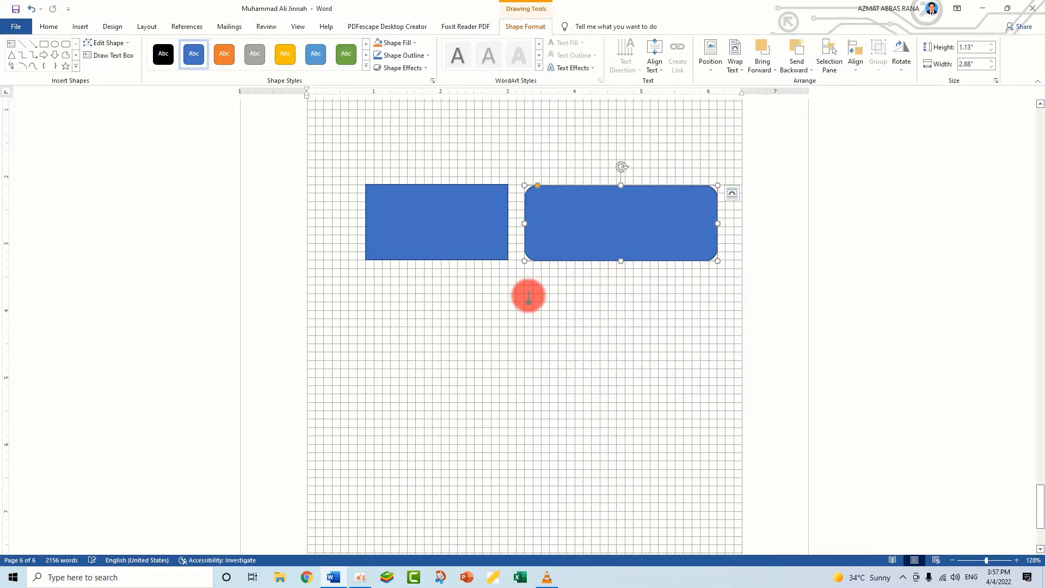
click(528, 297)
scroll(548, 374, up, 1)
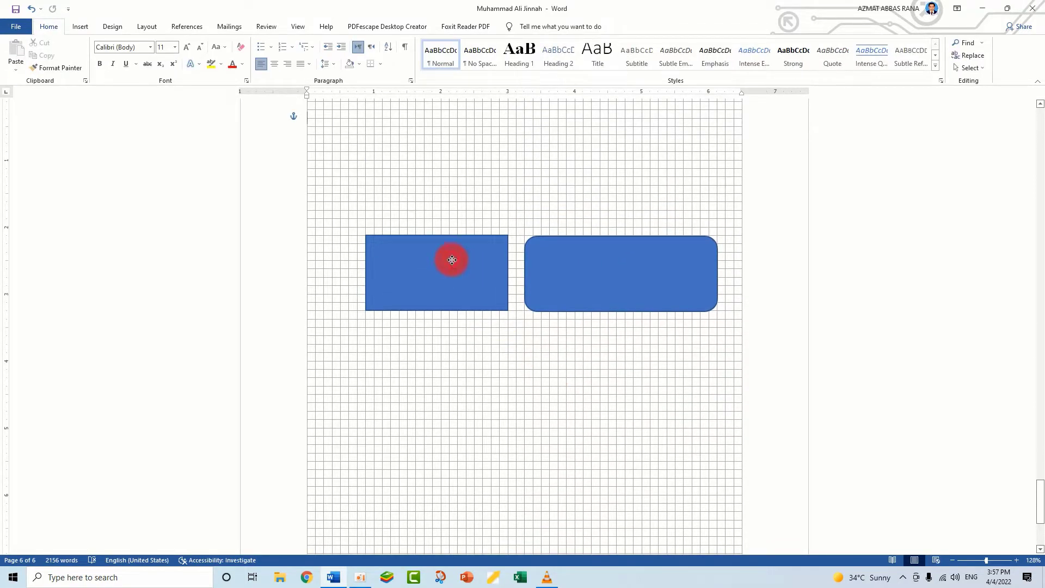
click(644, 267)
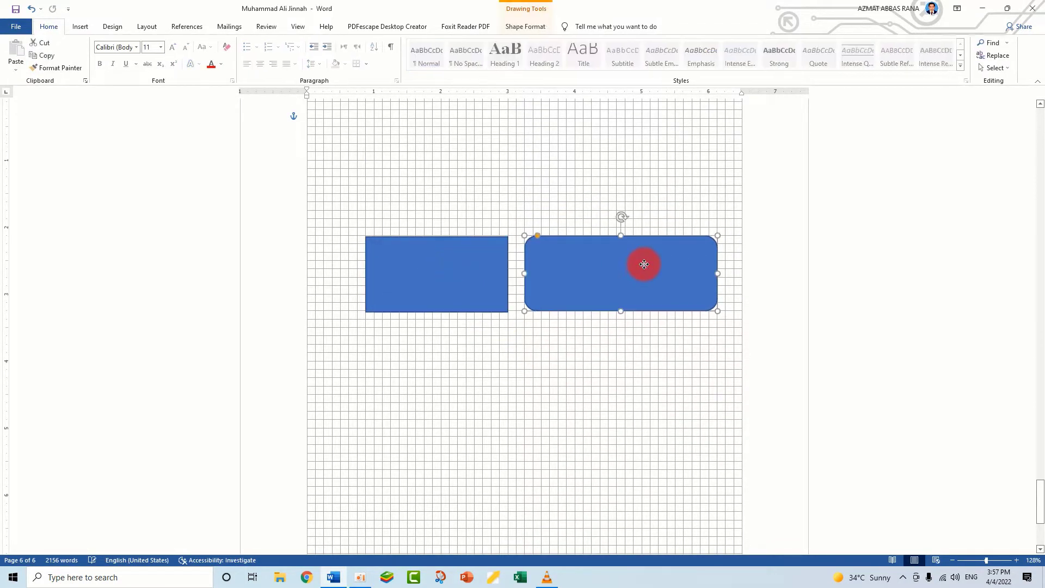
click(298, 26)
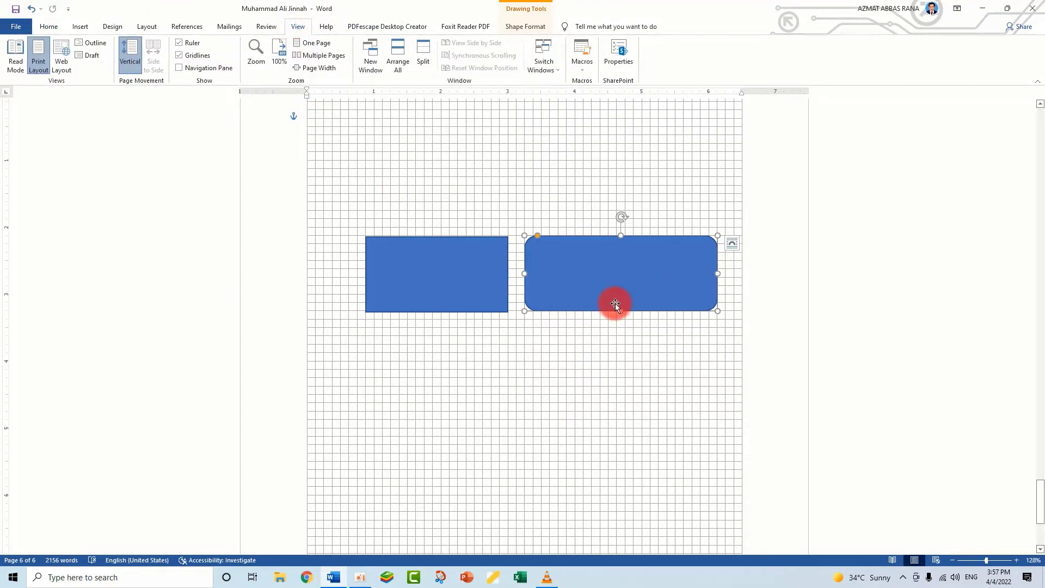
click(497, 417)
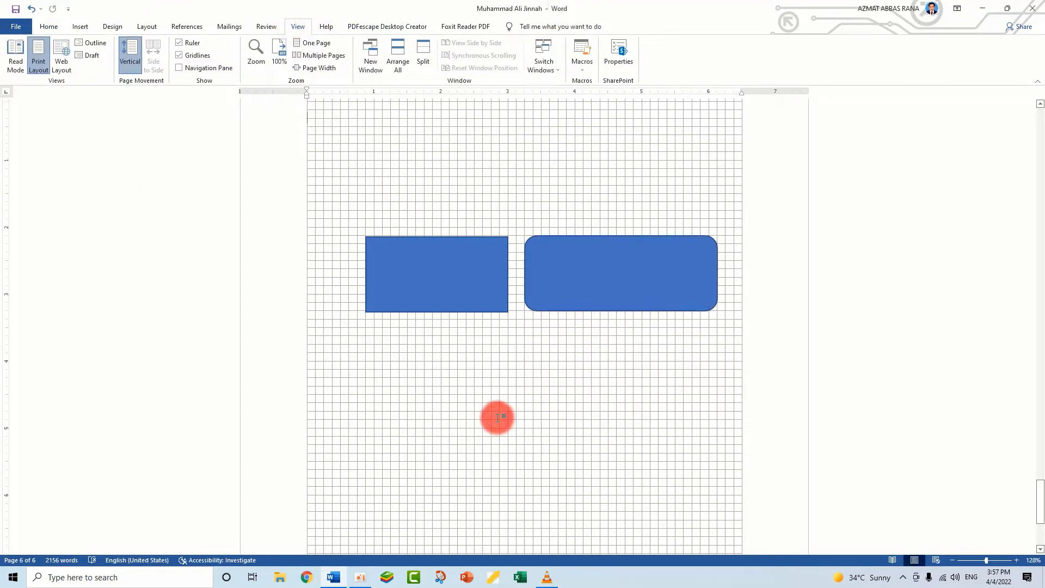
click(401, 278)
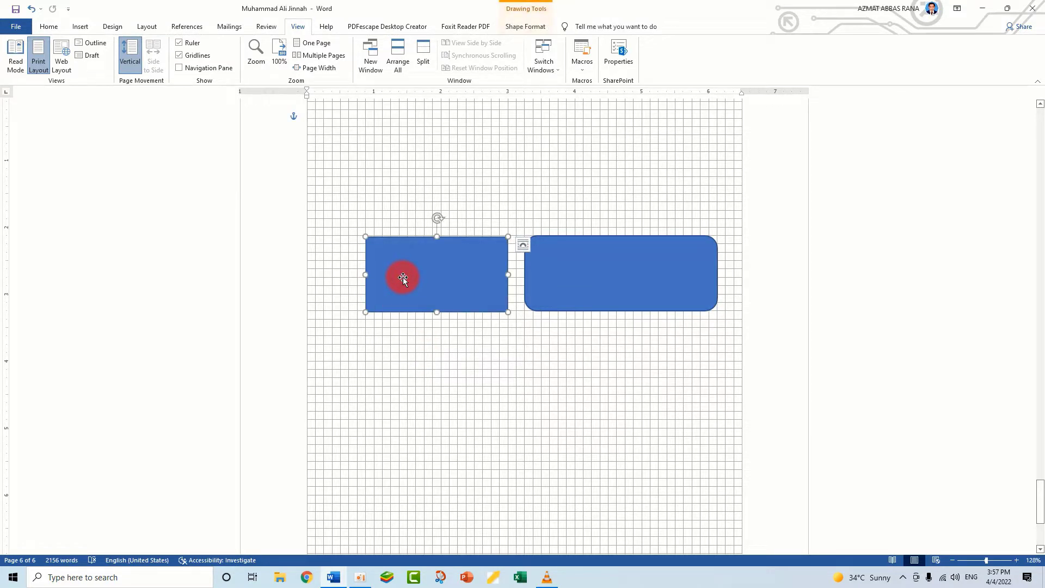
click(610, 279)
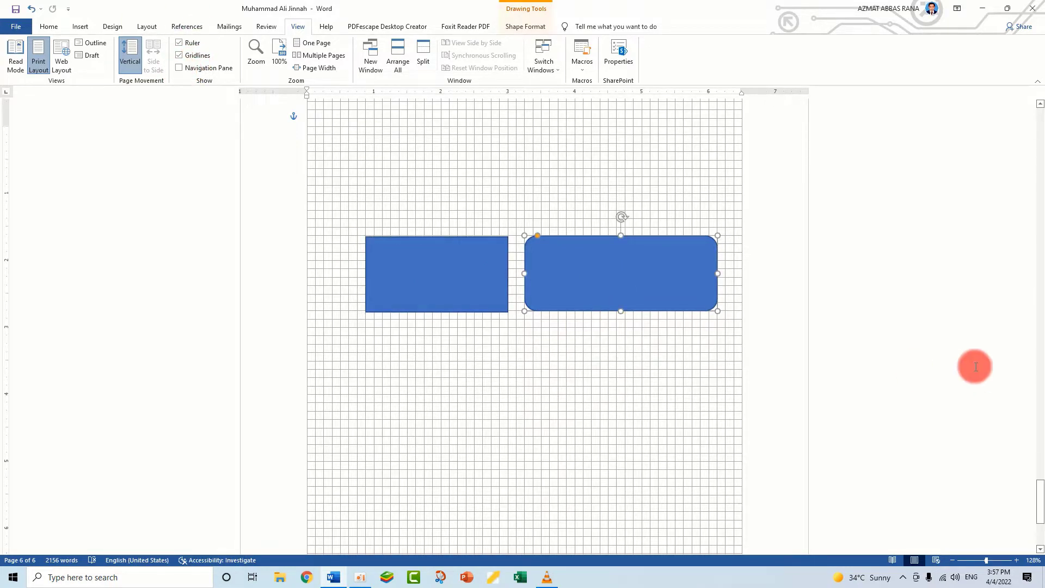
Return to the start of the document, show the Navigation Pane and search the document for "khan"
drag(1039, 521, 1039, 142)
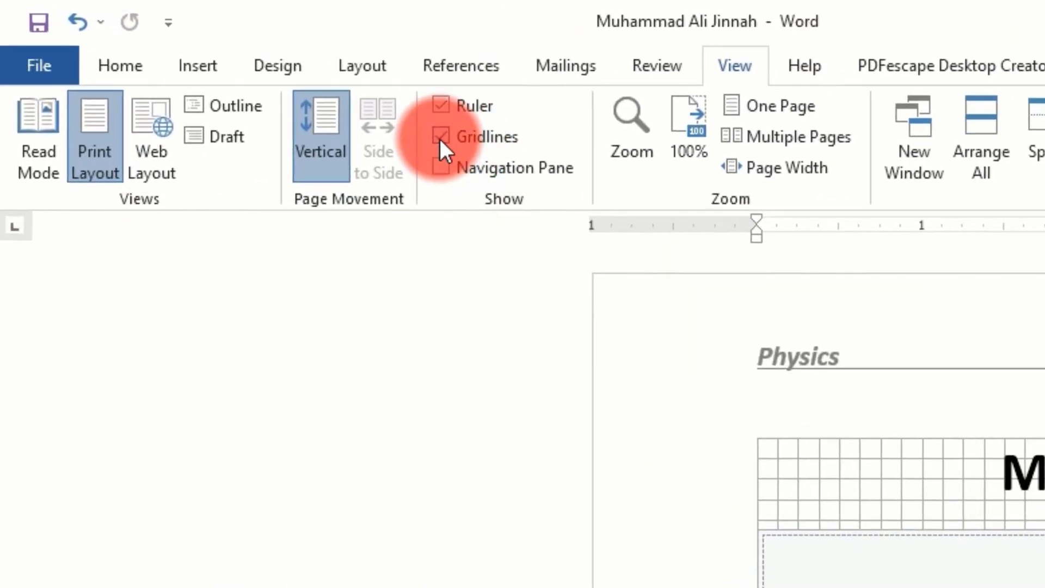
click(445, 164)
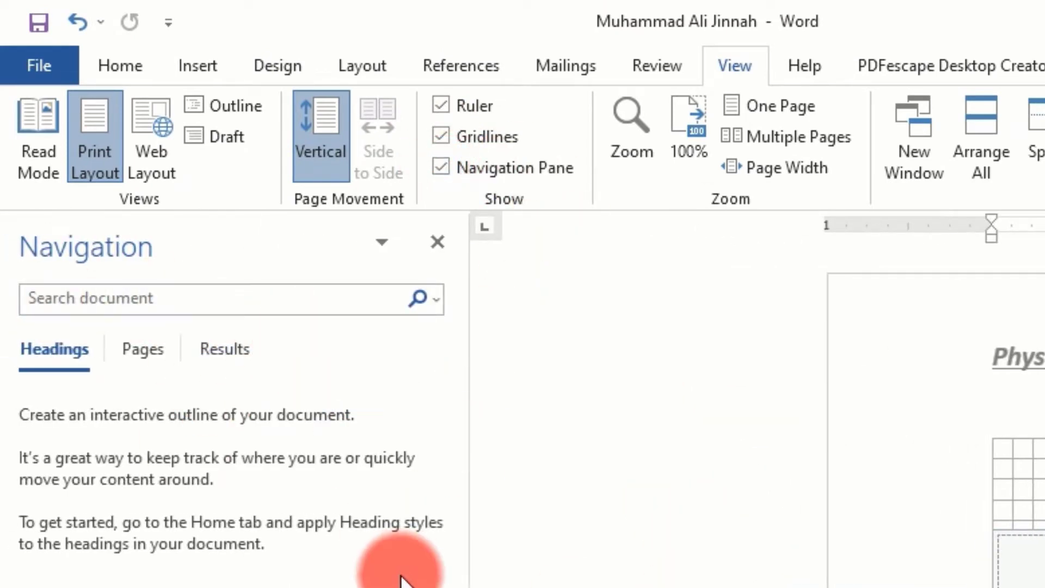
click(161, 294)
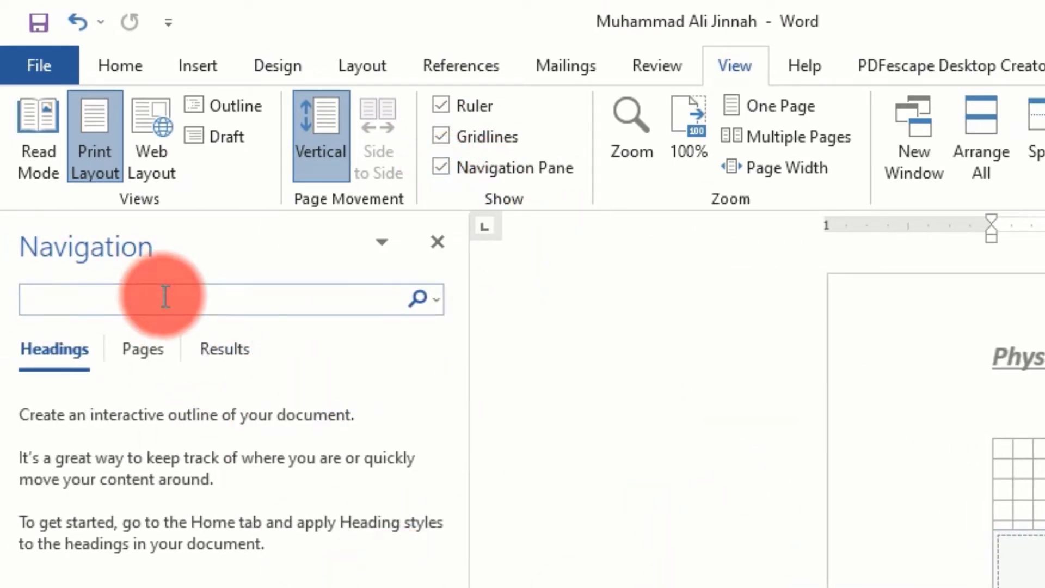
text(khan)
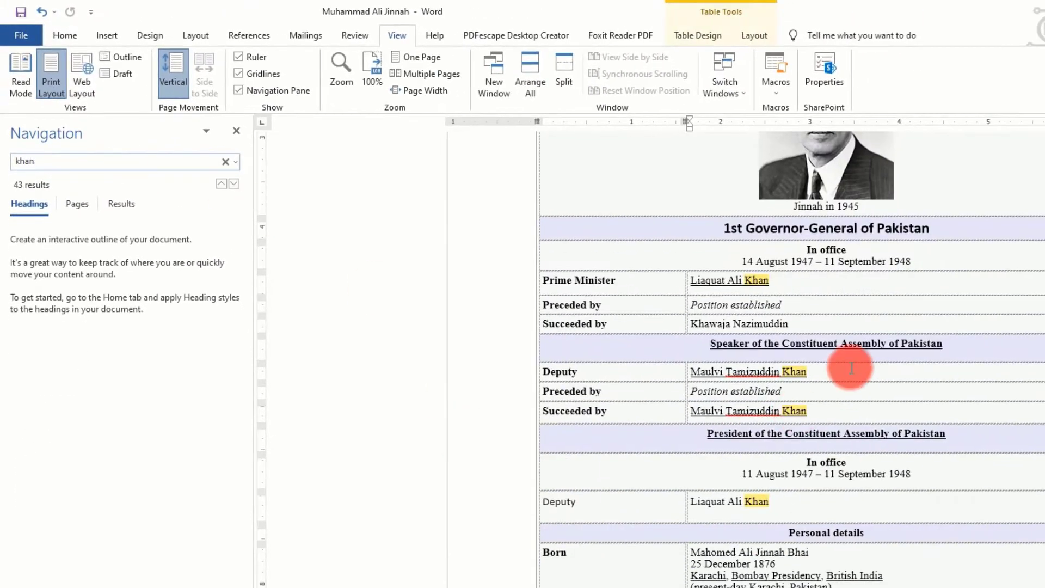
scroll(729, 539, down, 3)
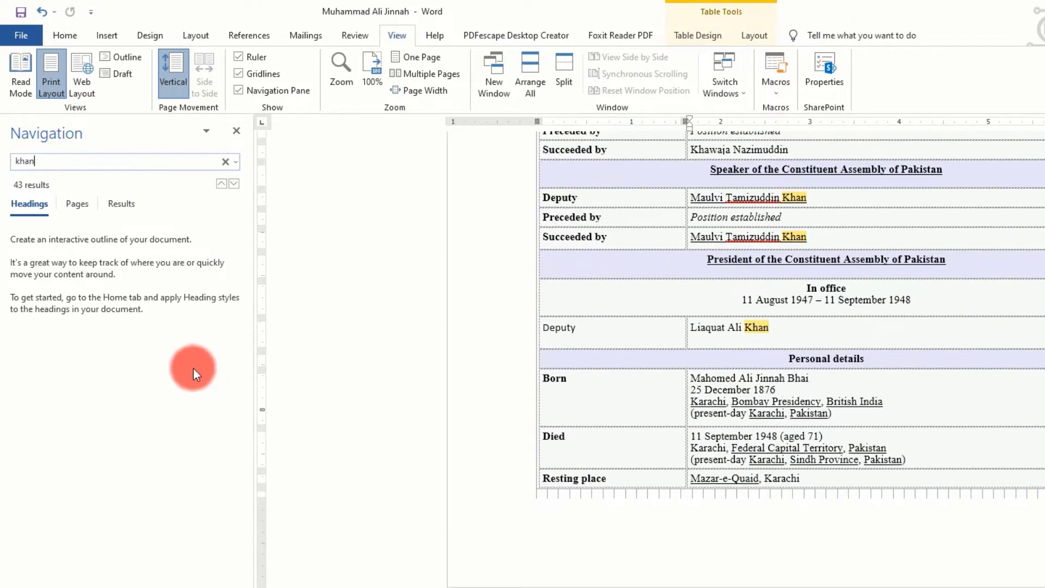
Look through the Headings, Pages and Results listings for the "khan" search
click(74, 202)
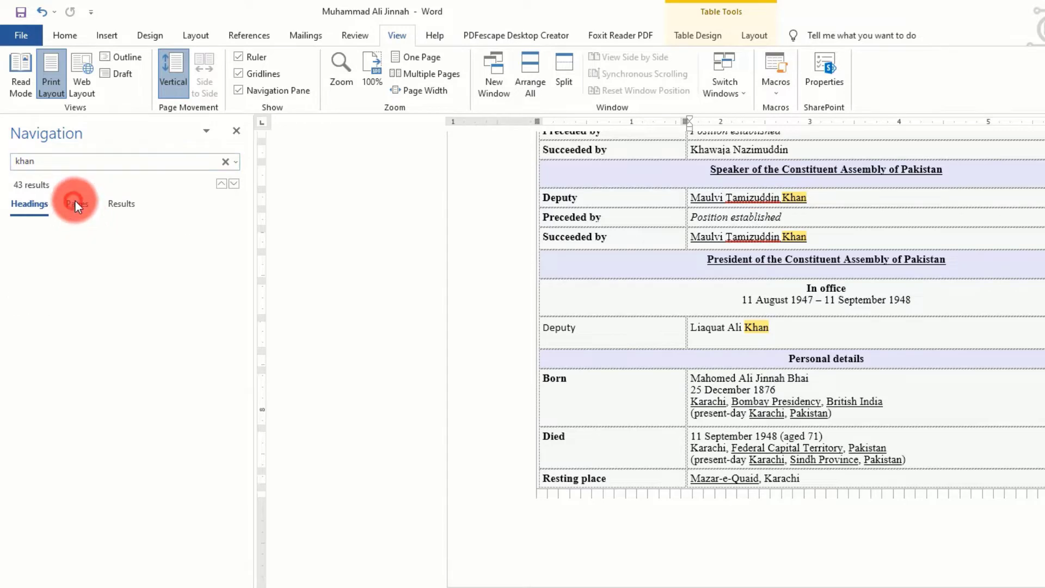
click(31, 202)
click(85, 200)
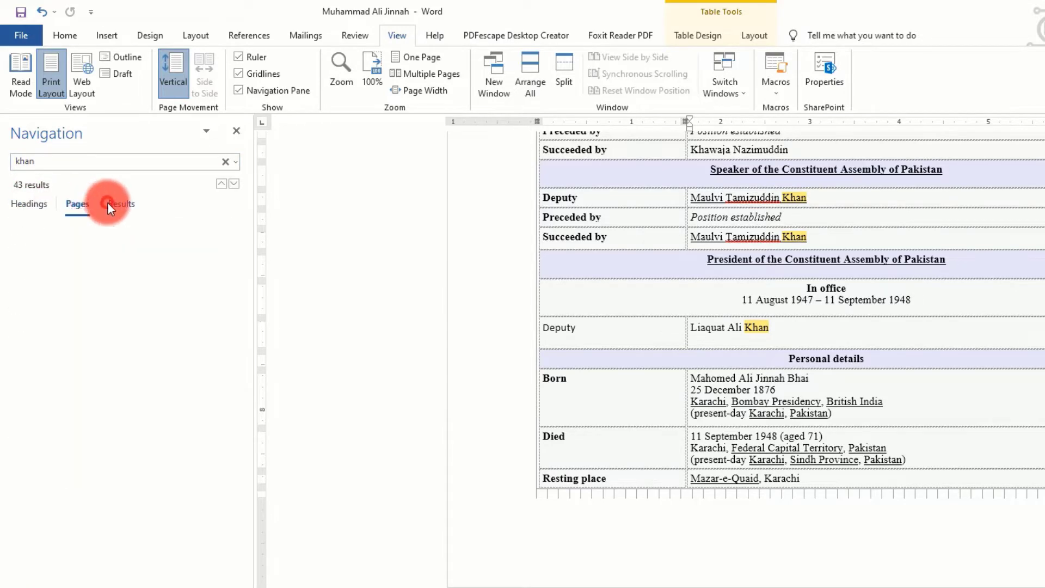
click(121, 204)
scroll(309, 309, up, 10)
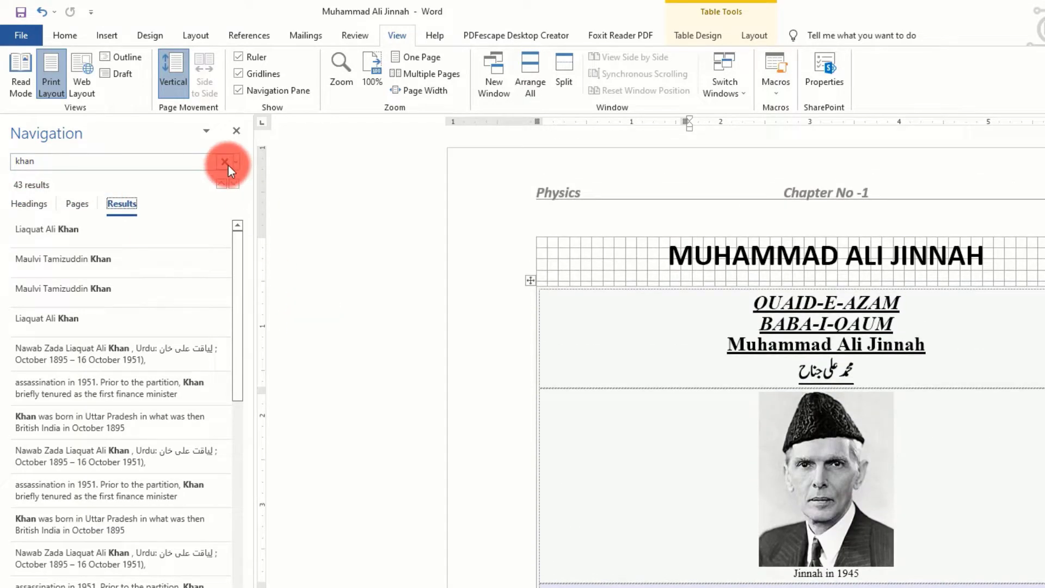
Clear the search and hide both the Navigation Pane and the gridlines
click(225, 162)
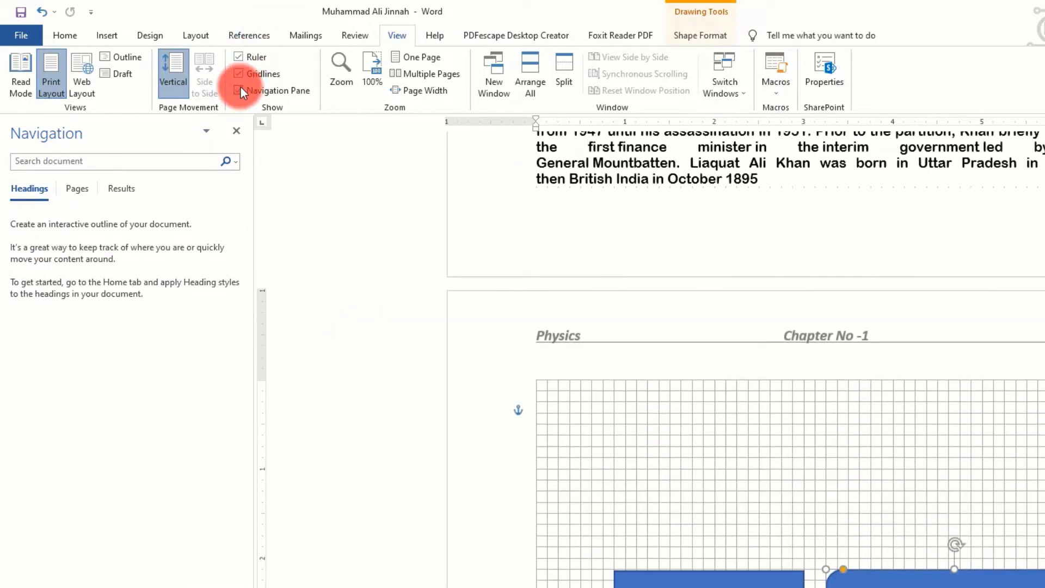
click(240, 91)
click(238, 74)
Delete the rectangle and the rounded rectangle from the last page
scroll(404, 274, up, 7)
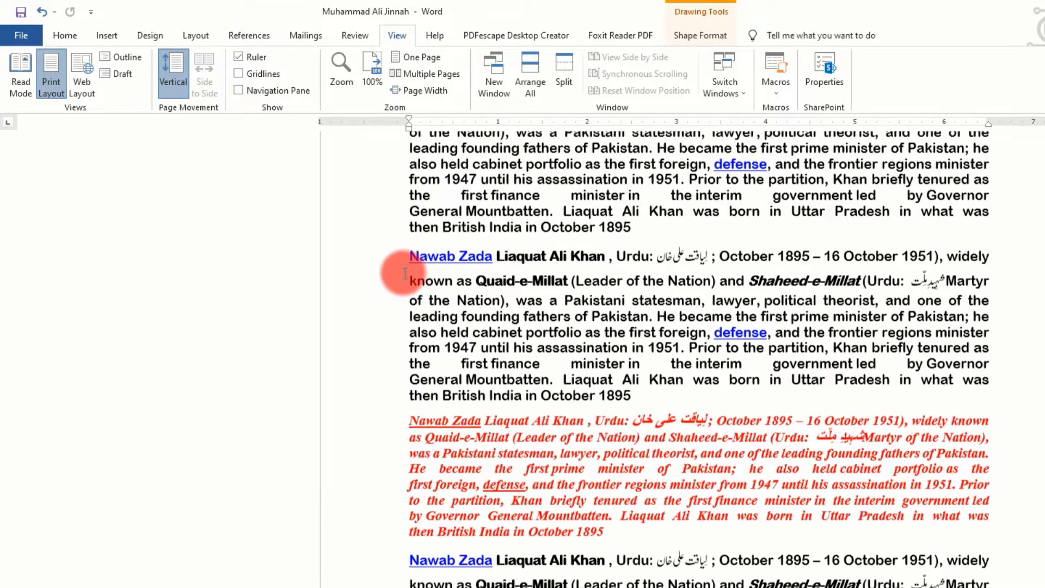
scroll(405, 274, down, 14)
click(618, 434)
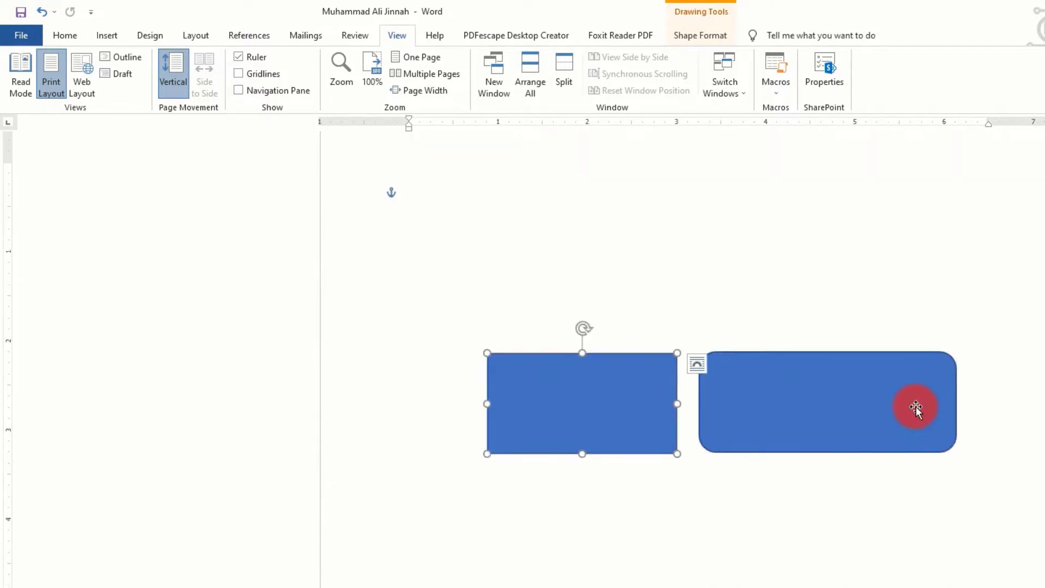
key(Delete)
click(887, 403)
key(Delete)
Set the document zoom to 200% using the Zoom dialog's preset
scroll(372, 270, up, 16)
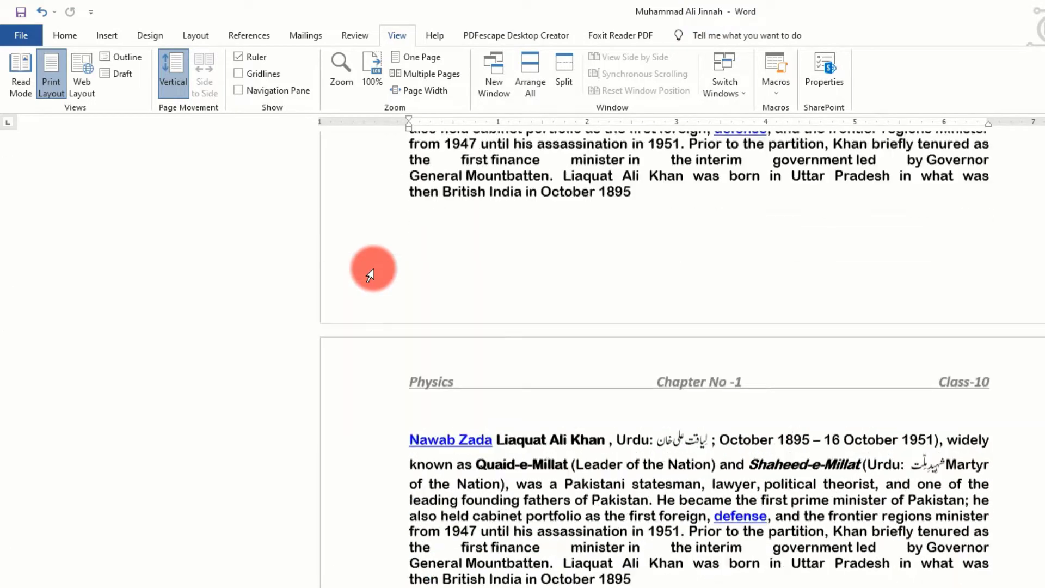
scroll(370, 275, down, 5)
click(339, 65)
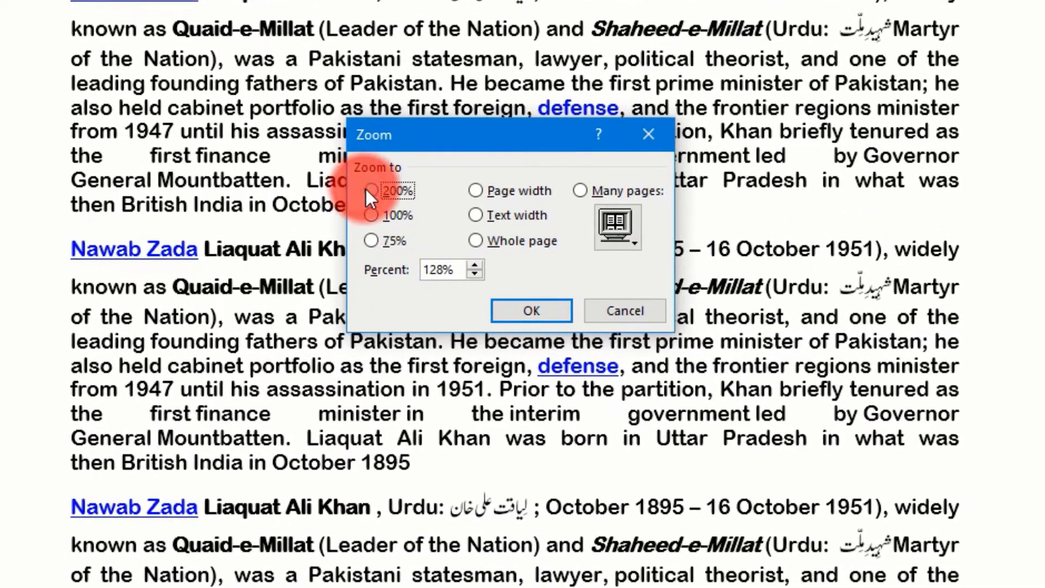
click(371, 191)
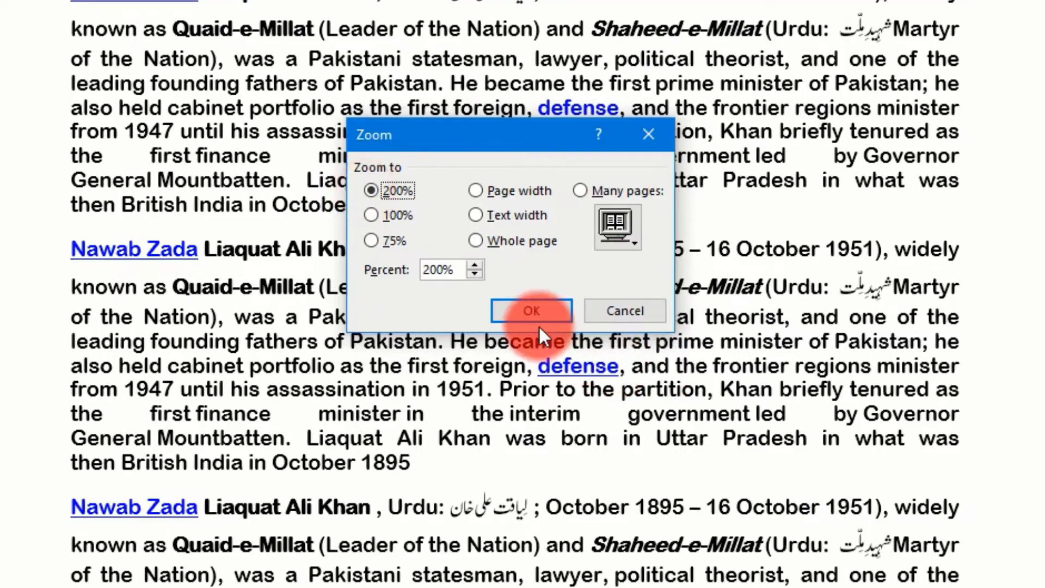
click(532, 312)
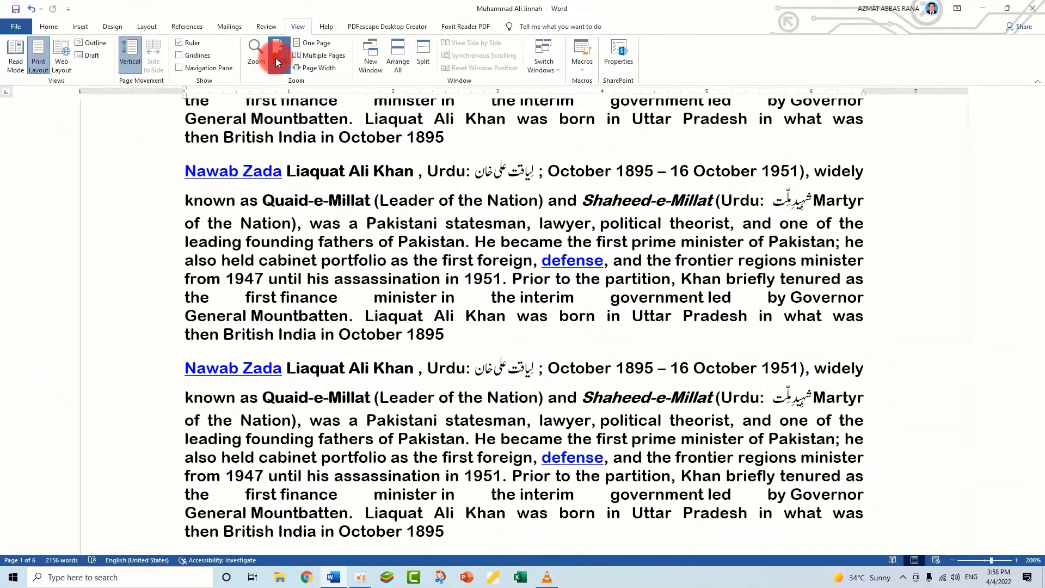
Reset the document zoom to 100% and look over the pages at that size
click(276, 57)
scroll(498, 343, down, 10)
scroll(498, 343, up, 10)
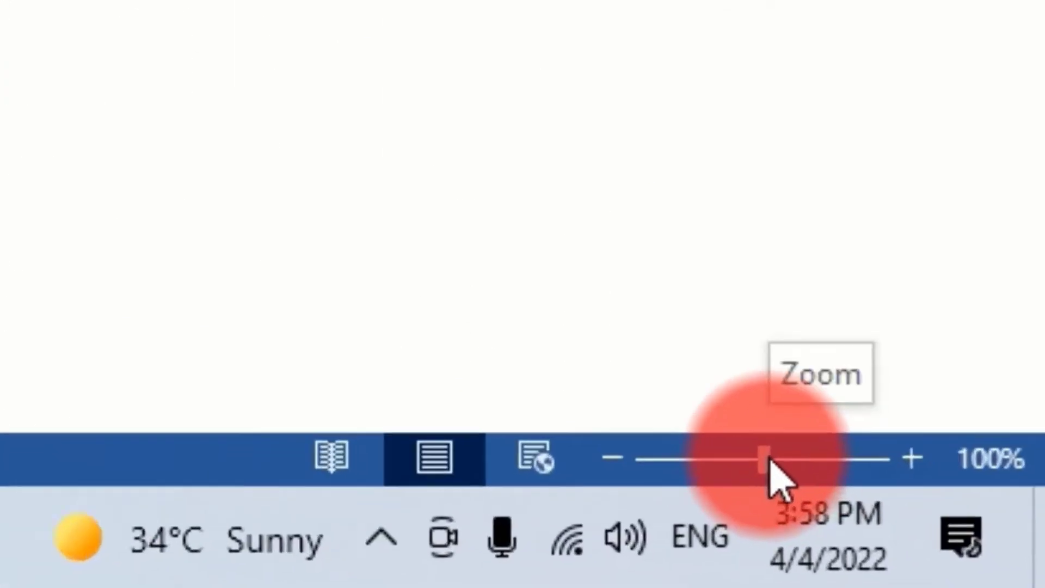
Enlarge the document zoom to 196% and return to the first page
drag(963, 549, 964, 551)
drag(722, 446, 752, 444)
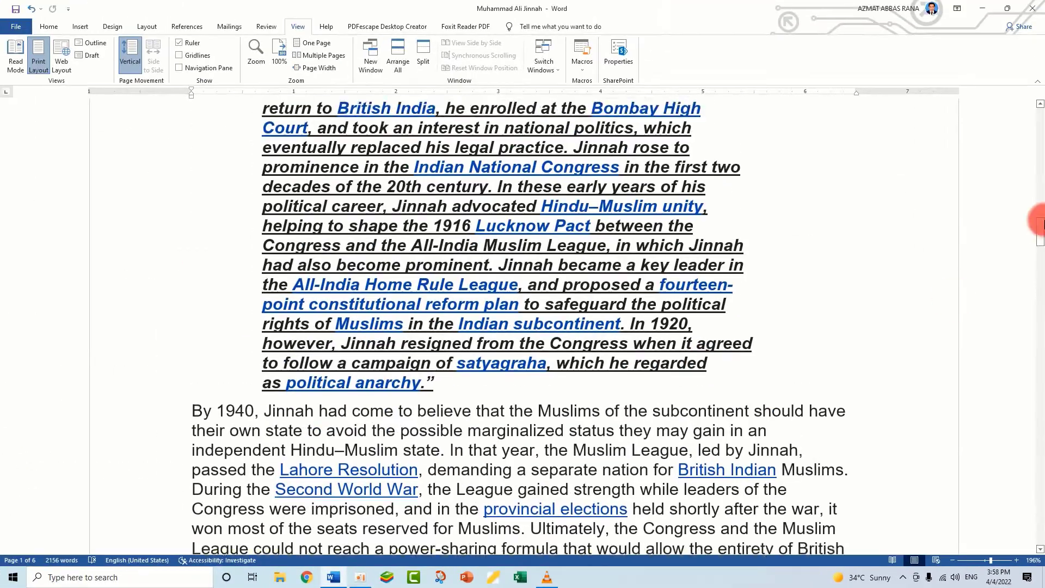
drag(1038, 243, 1040, 103)
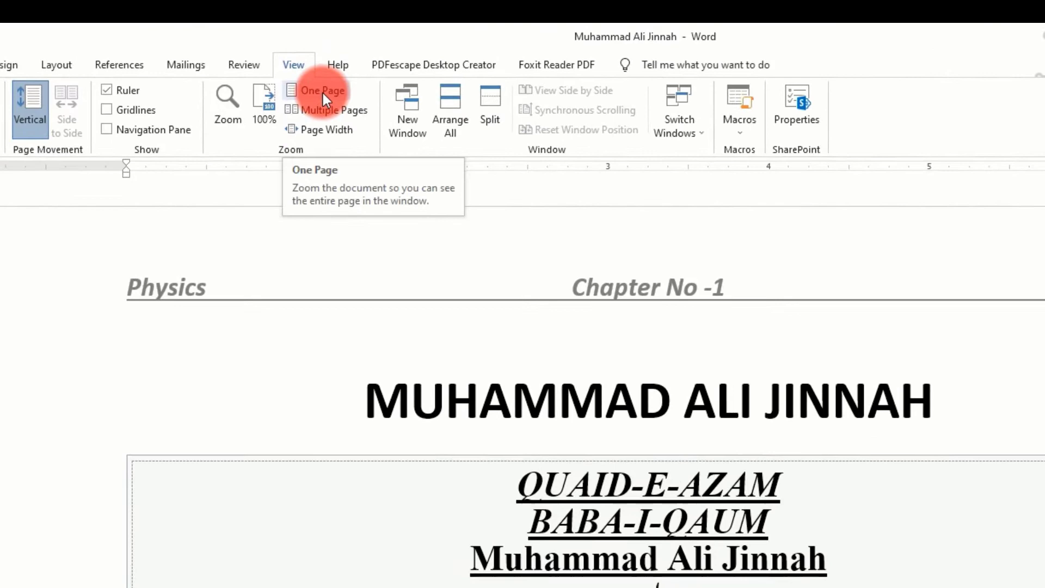
Show the document as one page and as multiple pages, zooming out until all six pages fit in one row and back in
click(322, 93)
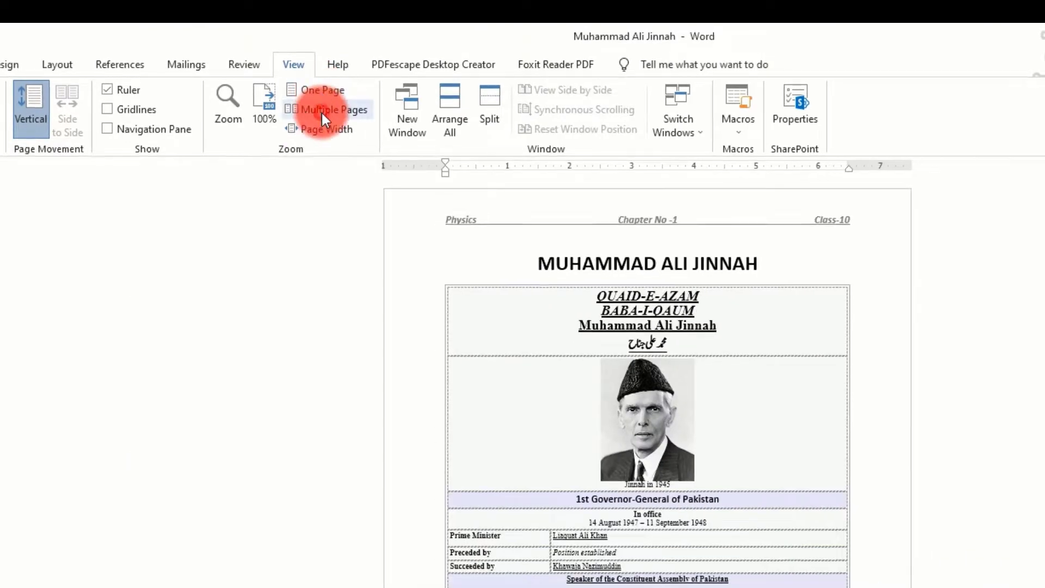
click(322, 112)
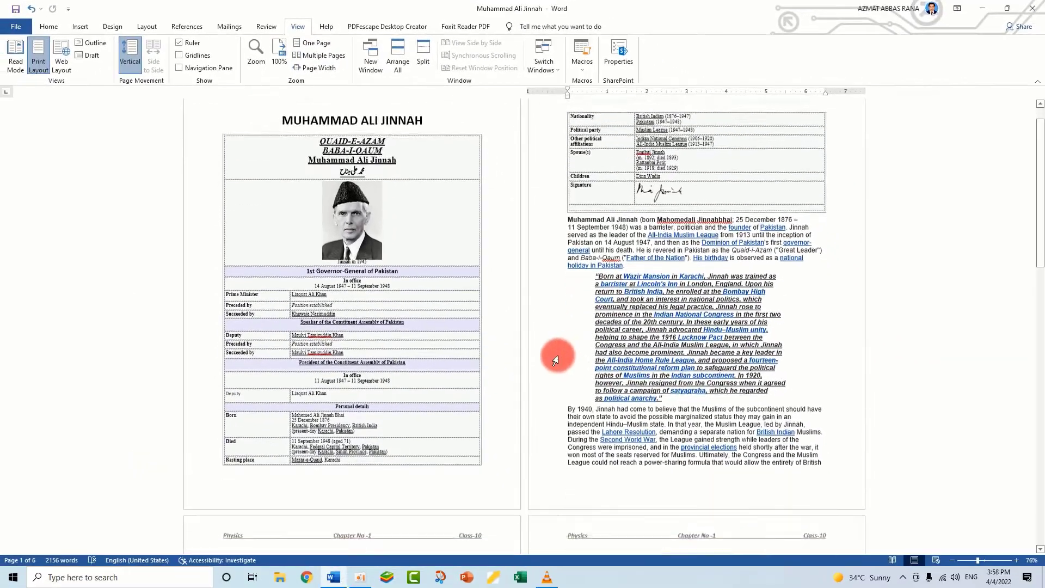
scroll(555, 359, down, 5)
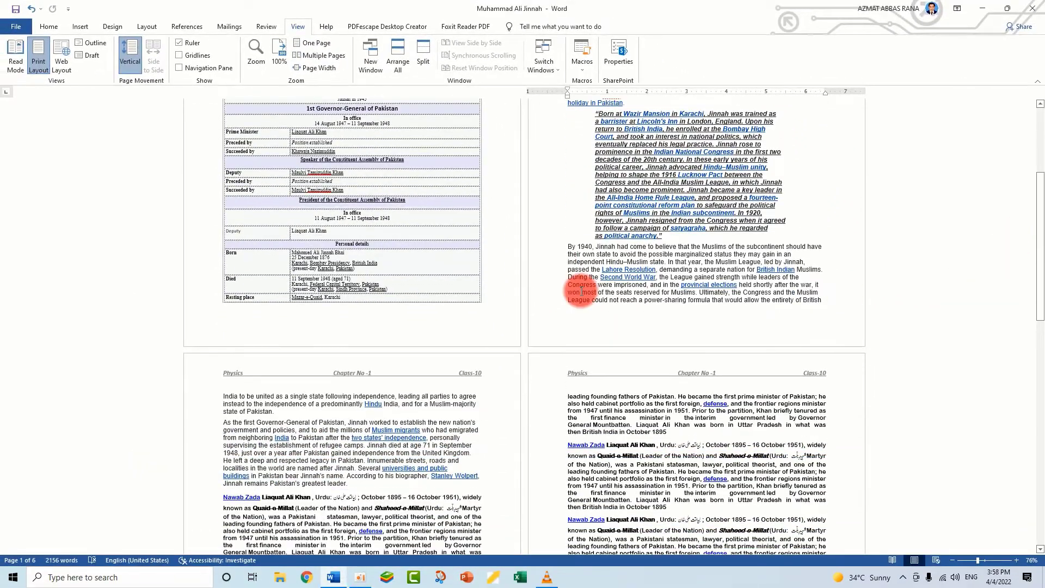
ctrl+scroll(641, 287, down, 5)
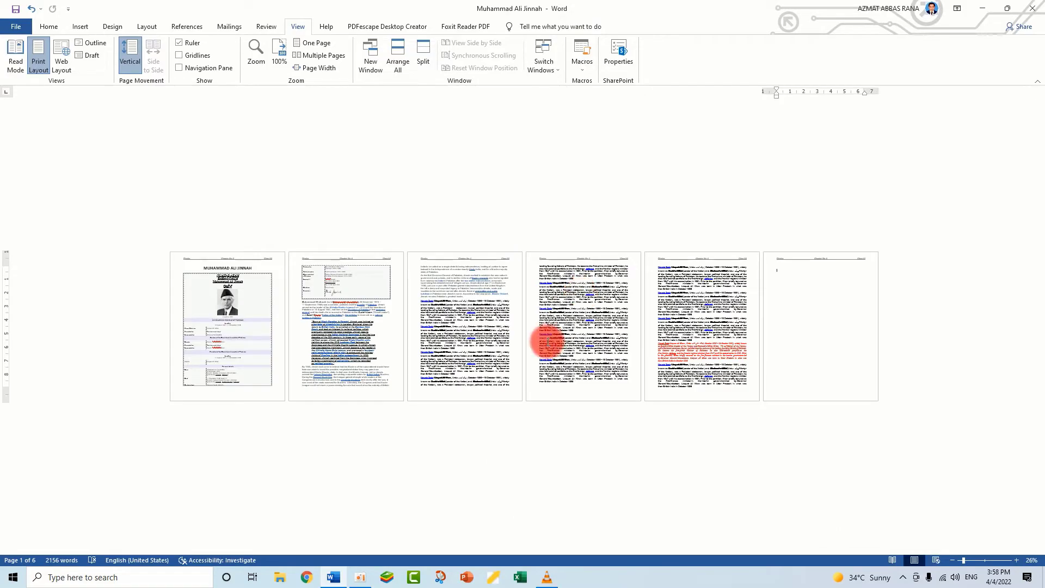
ctrl+scroll(546, 340, up, 3)
ctrl+scroll(546, 340, down, 3)
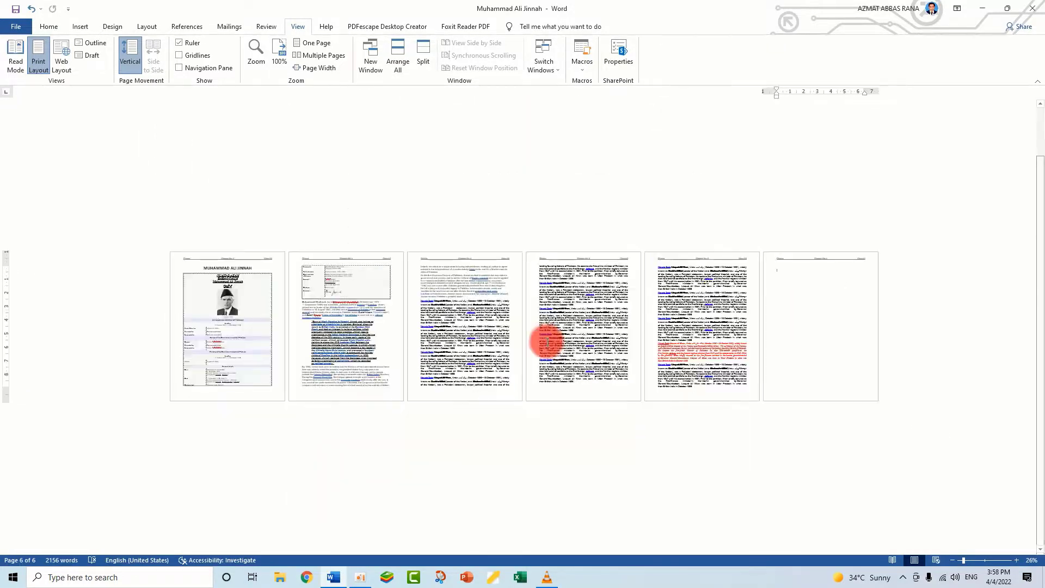
ctrl+scroll(547, 340, up, 4)
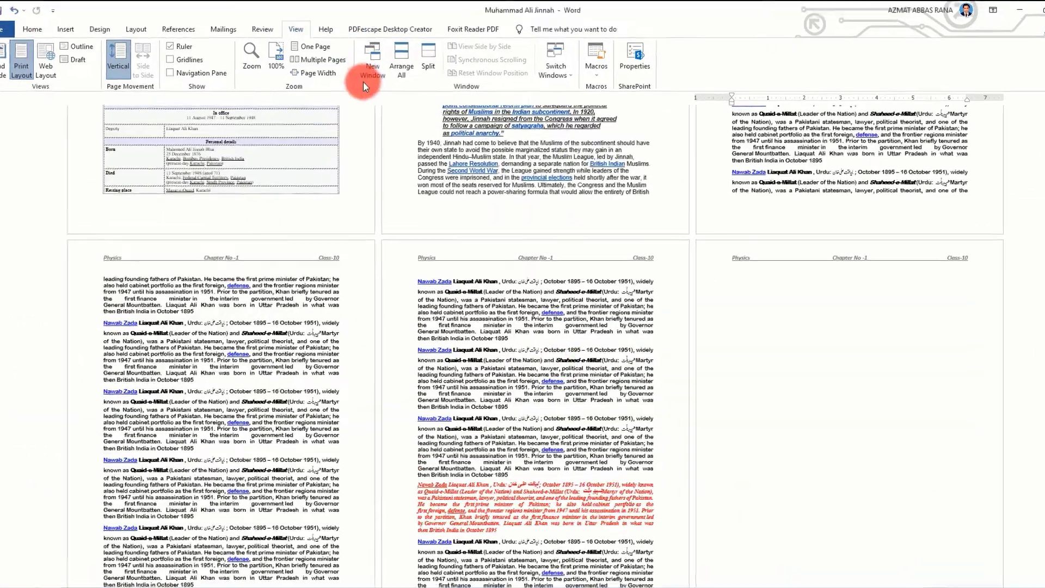
Fit the zoom to the page width and look through the document from the first page to the quoted "Born at Wazir Mansion" paragraph
click(318, 73)
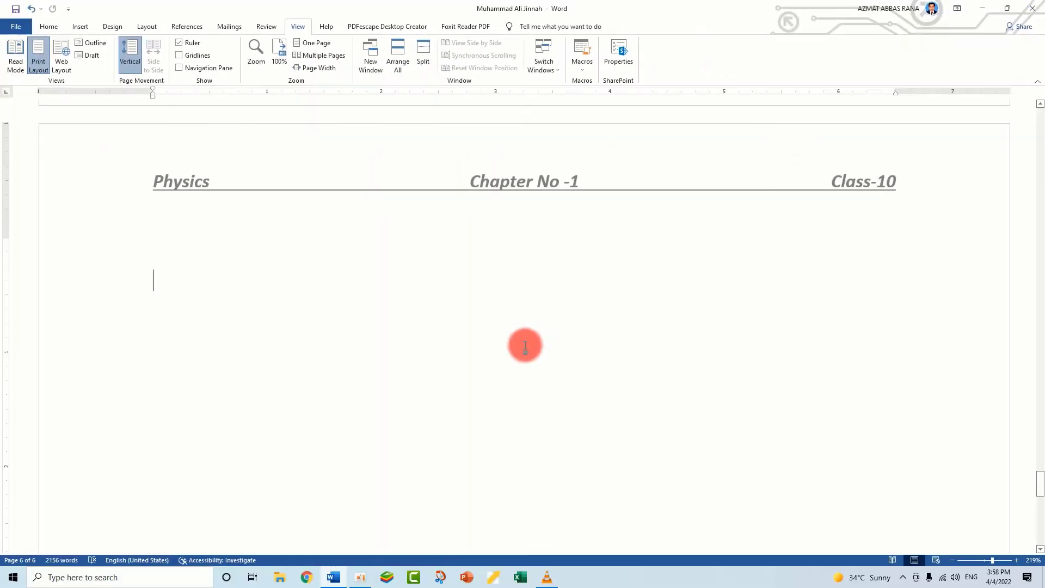
scroll(525, 345, up, 10)
drag(1040, 430, 921, 100)
scroll(545, 321, down, 15)
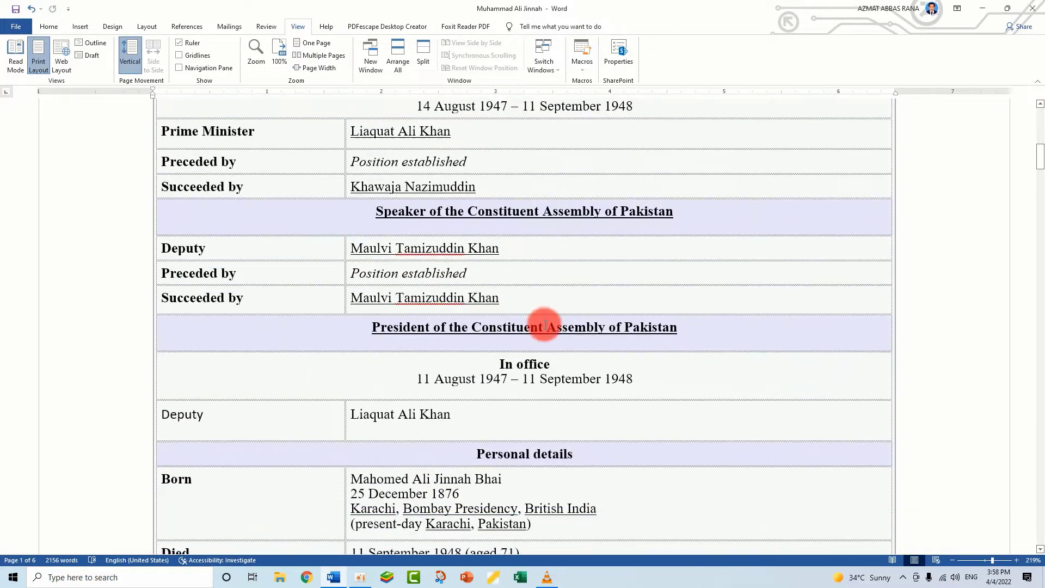
scroll(545, 327, down, 20)
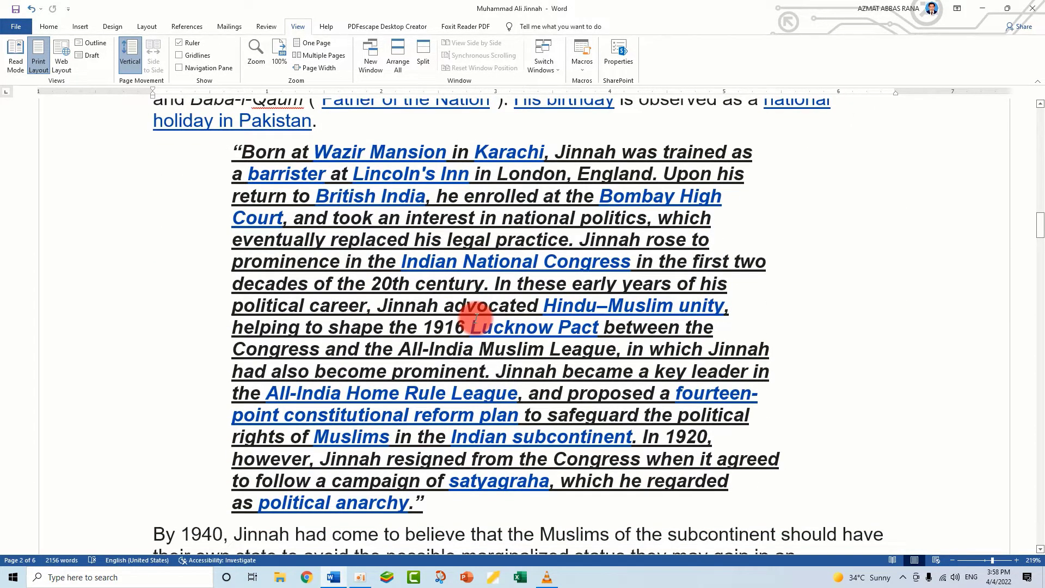
Zoom the document out to 49% and back in to 189%, and return to the top of the title page
scroll(475, 318, down, 8)
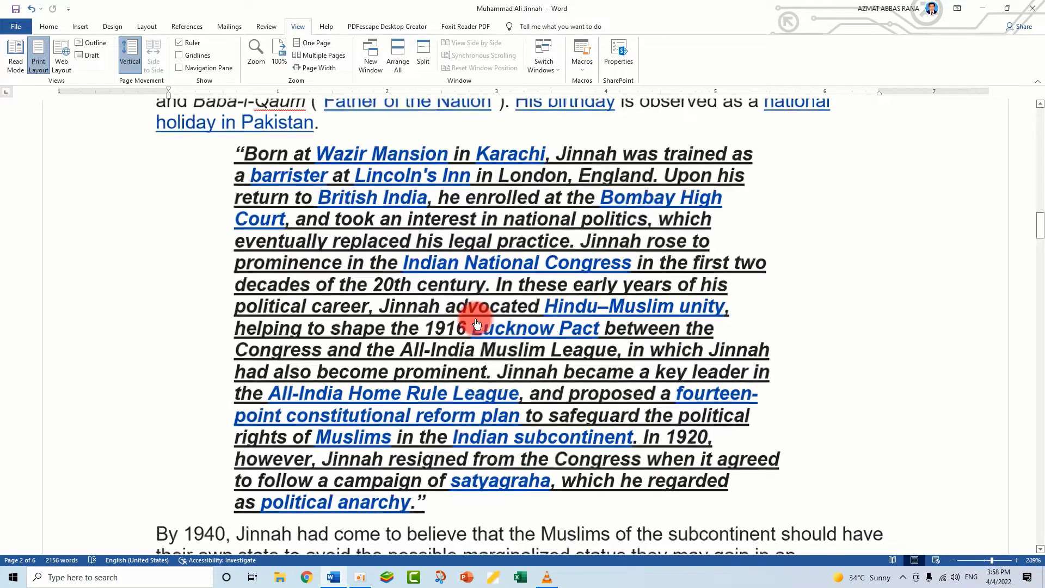
scroll(475, 318, down, 4)
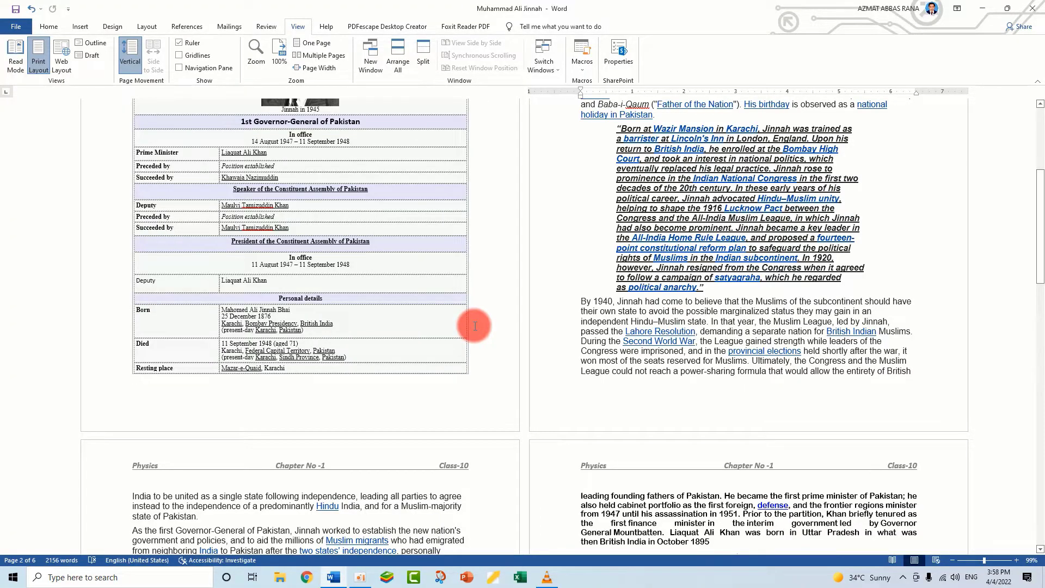
scroll(475, 325, down, 5)
scroll(475, 327, up, 5)
scroll(475, 328, down, 5)
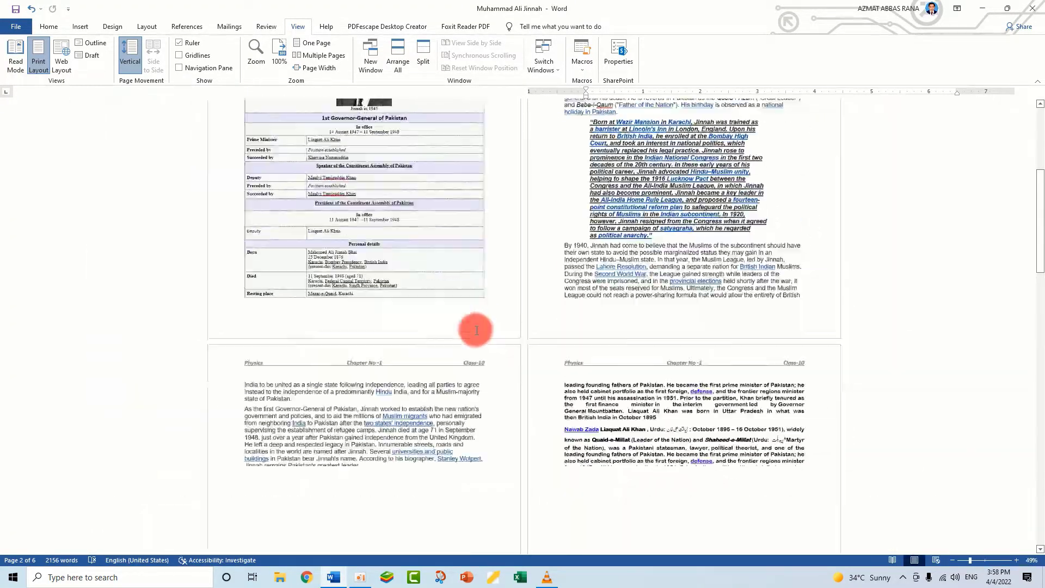
scroll(476, 330, up, 6)
scroll(476, 330, up, 5)
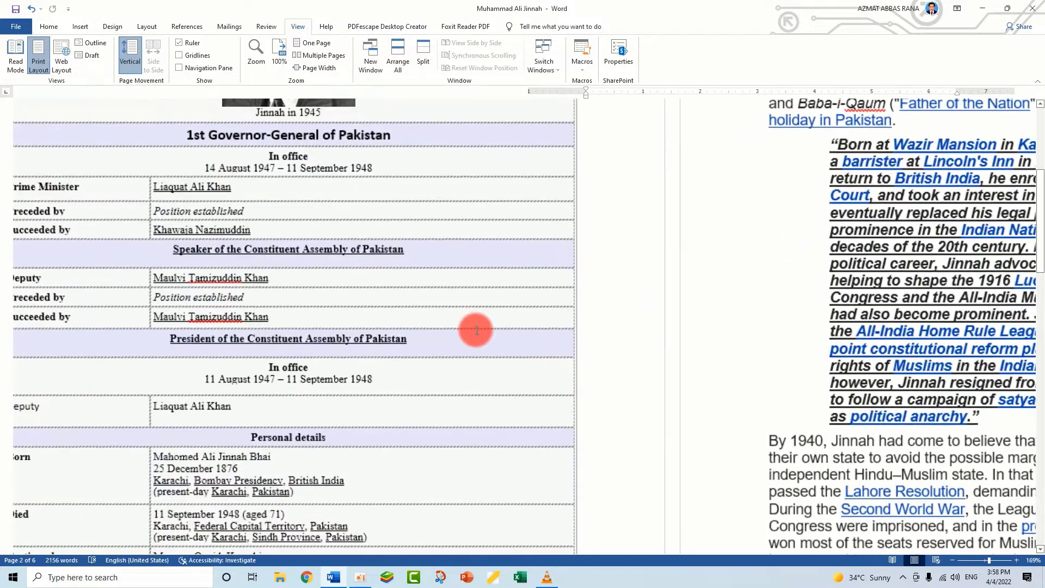
scroll(476, 330, up, 5)
scroll(476, 330, up, 2)
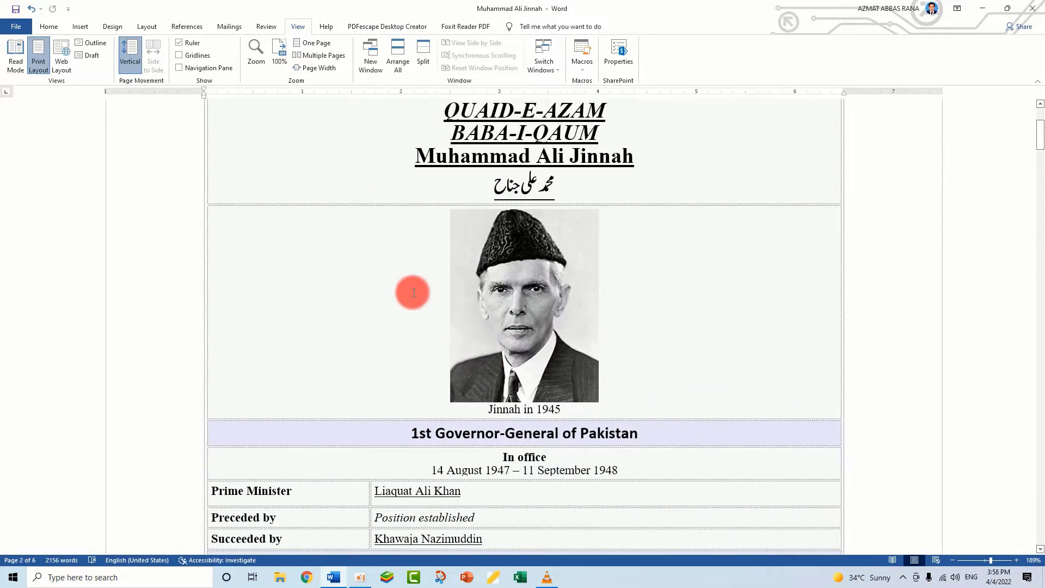
scroll(413, 293, up, 3)
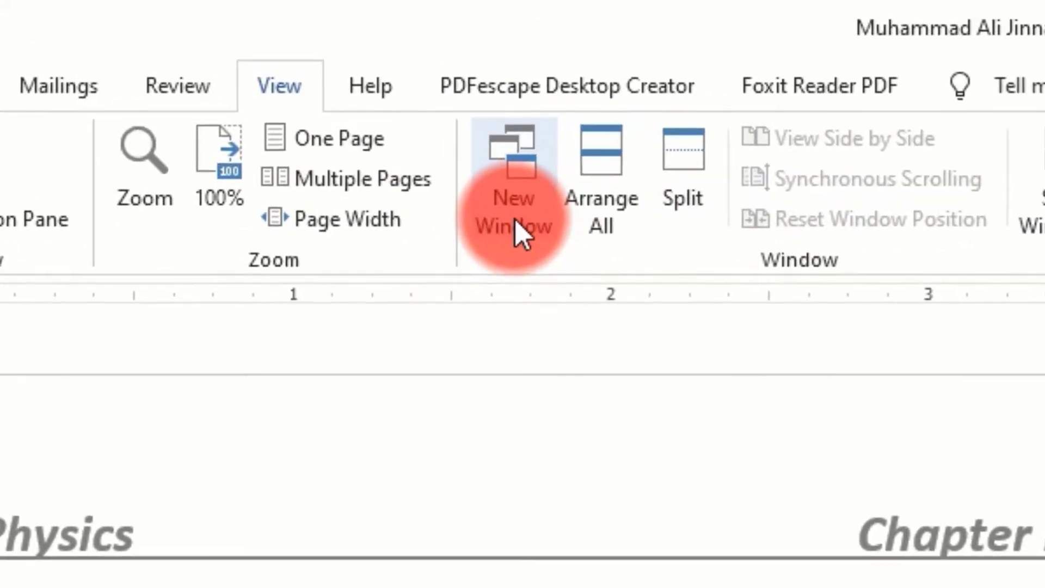
Open a second window of the document and arrange both windows stacked on the screen
click(370, 67)
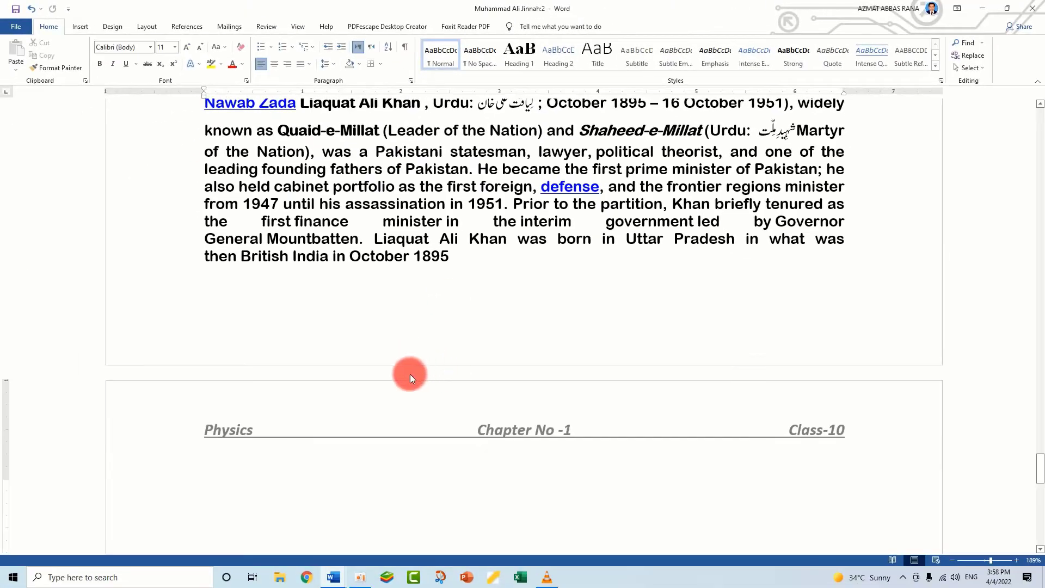
click(297, 26)
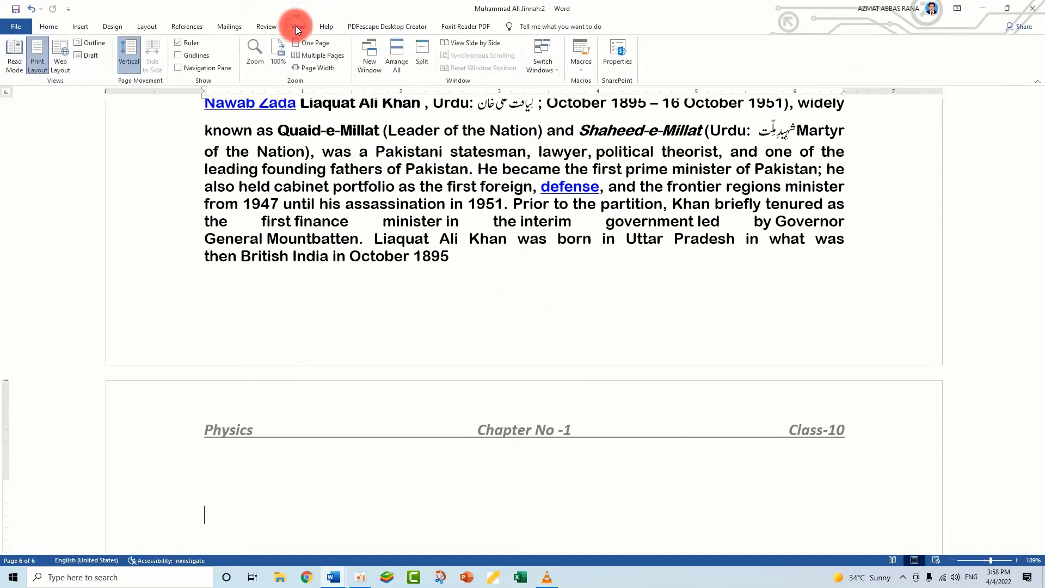
click(371, 67)
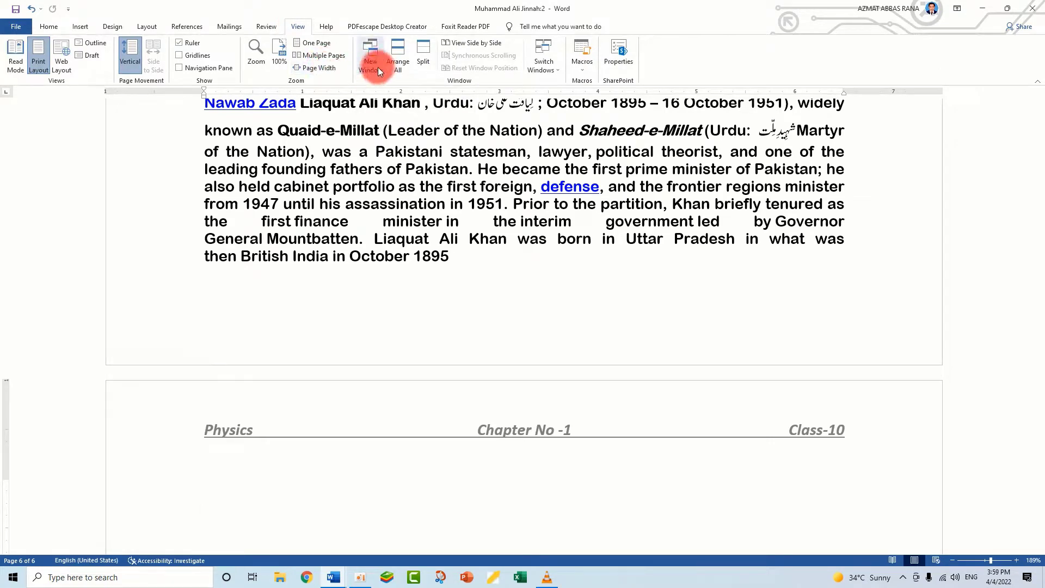
click(397, 63)
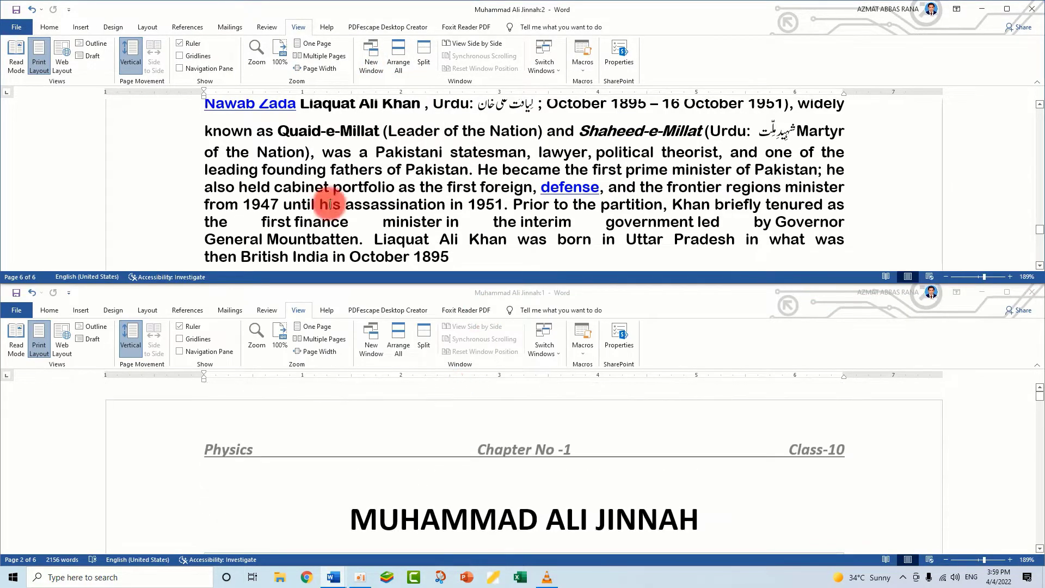
Open a third window of the document and arrange all three windows stacked on the screen
click(371, 60)
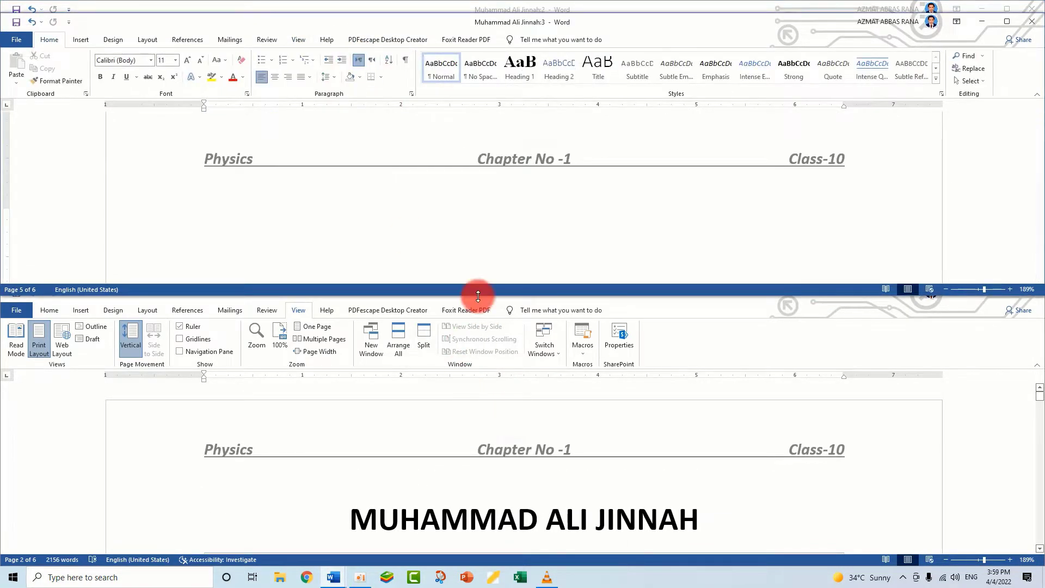
click(298, 40)
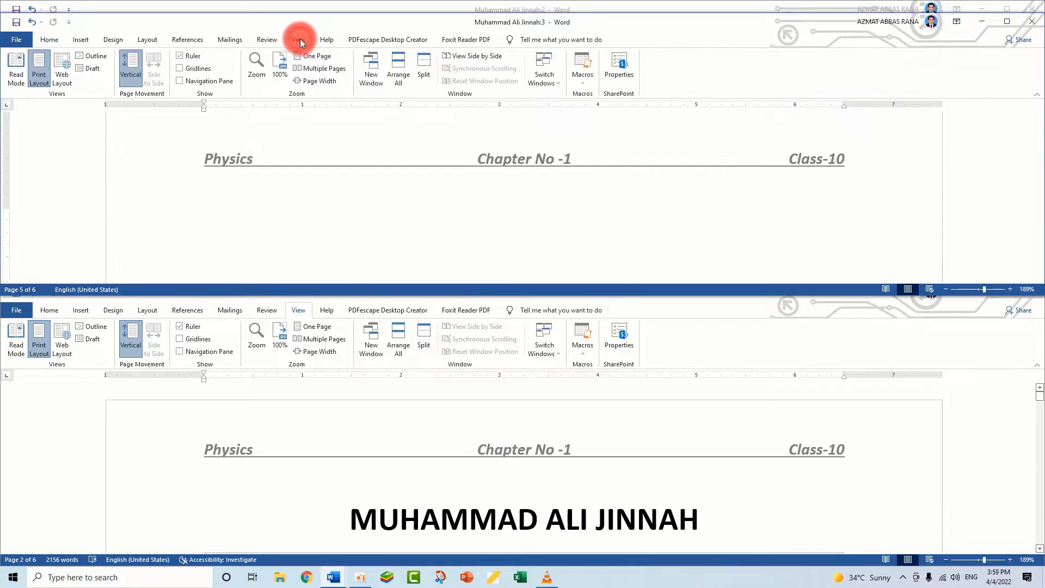
click(391, 83)
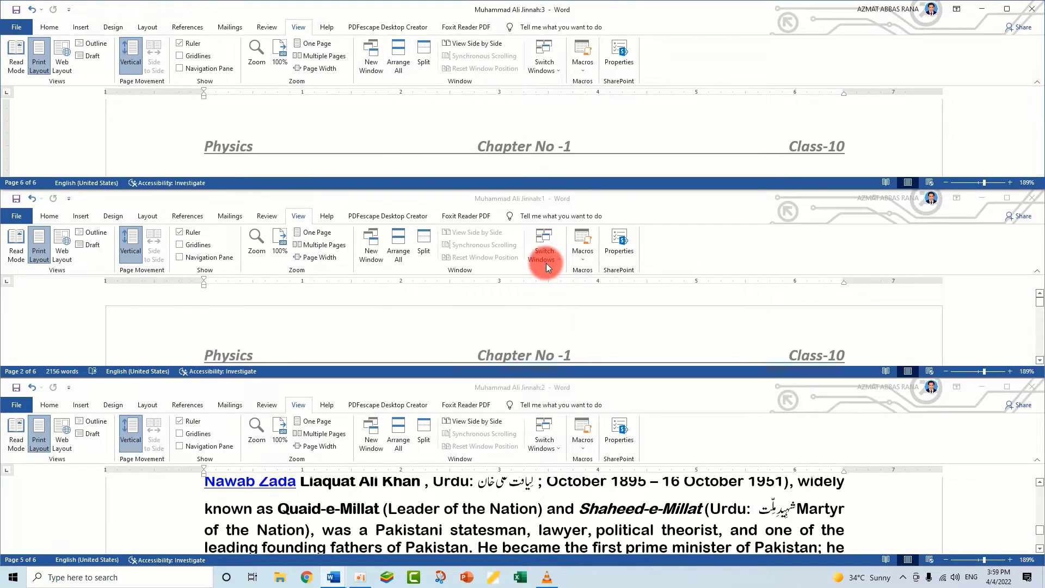
Bring each of the three windows to the "MUHAMMAD ALI JINNAH" title on the first page
click(552, 140)
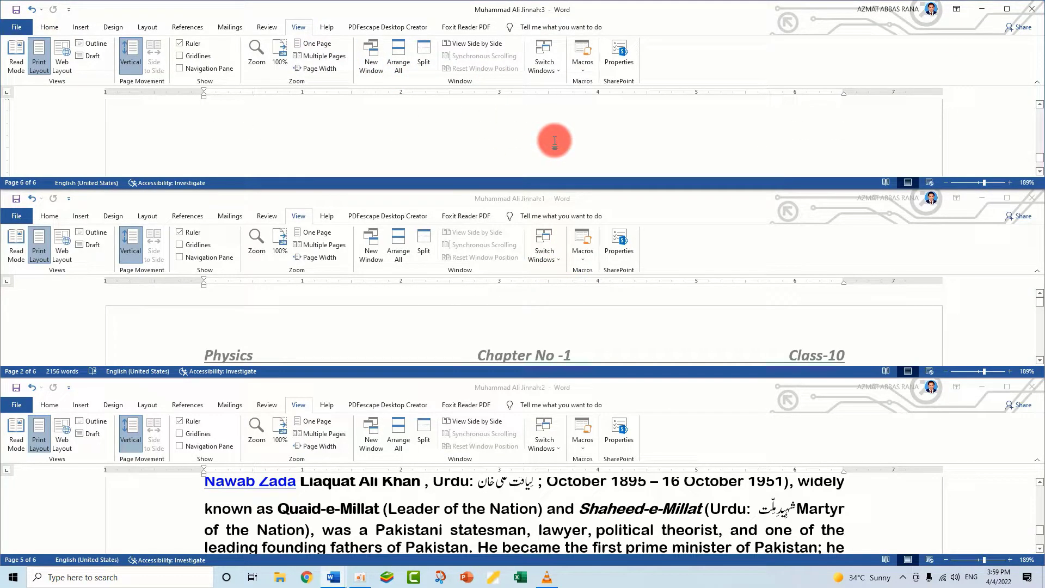
scroll(530, 310, down, 5)
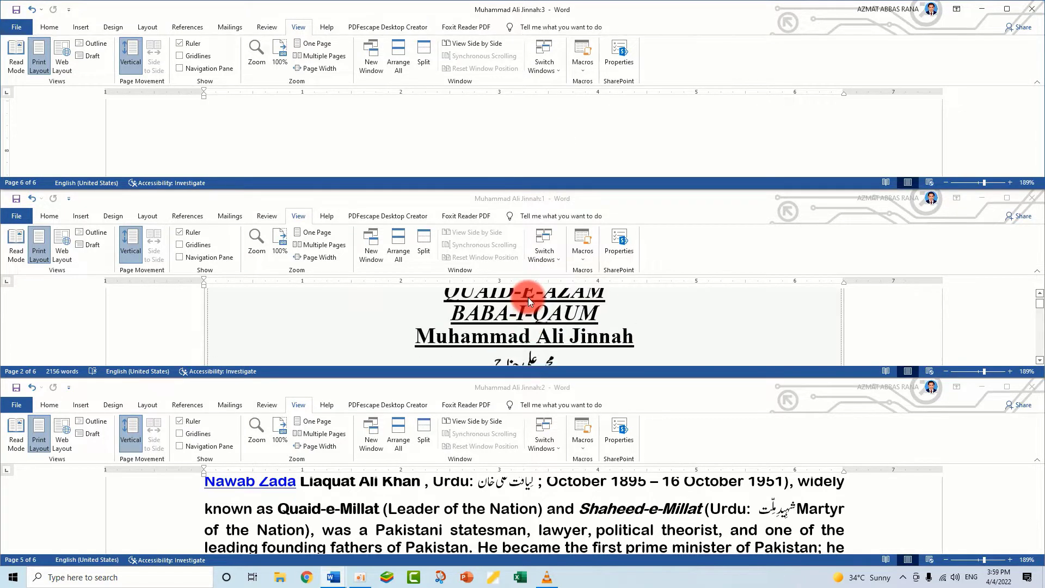
scroll(550, 325, down, 1)
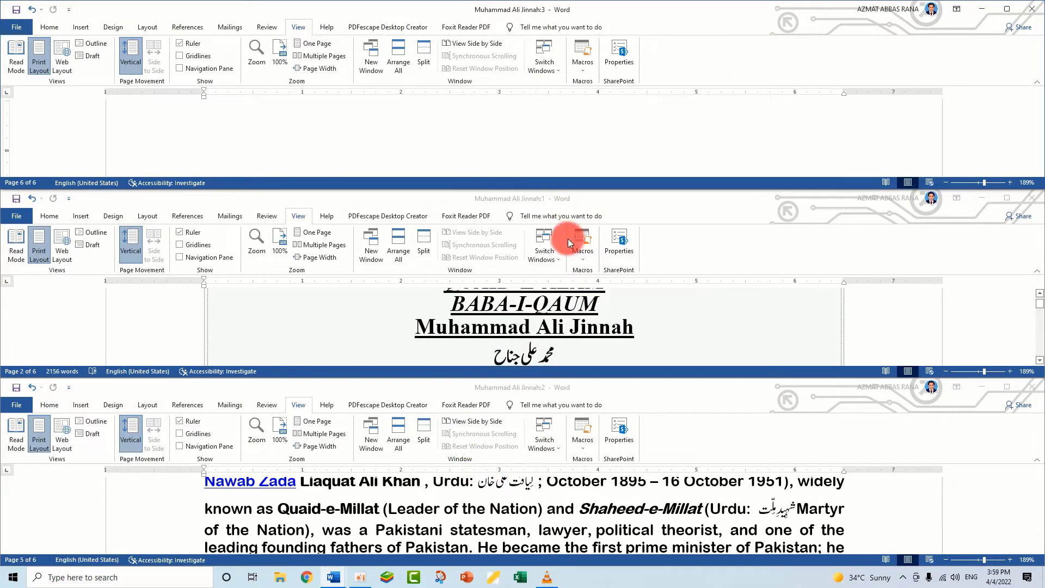
scroll(641, 140, up, 6)
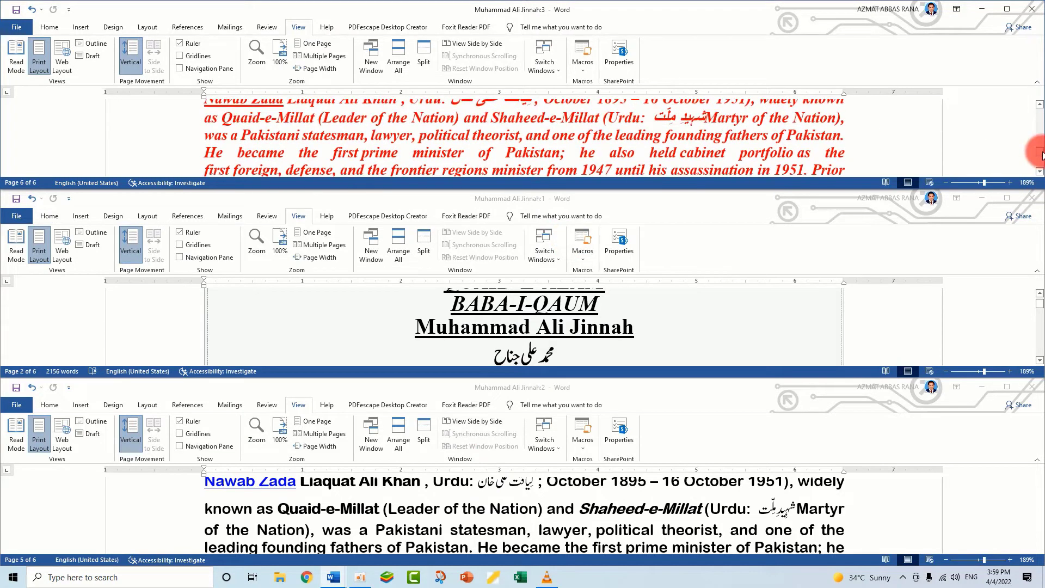
drag(1040, 148, 1041, 98)
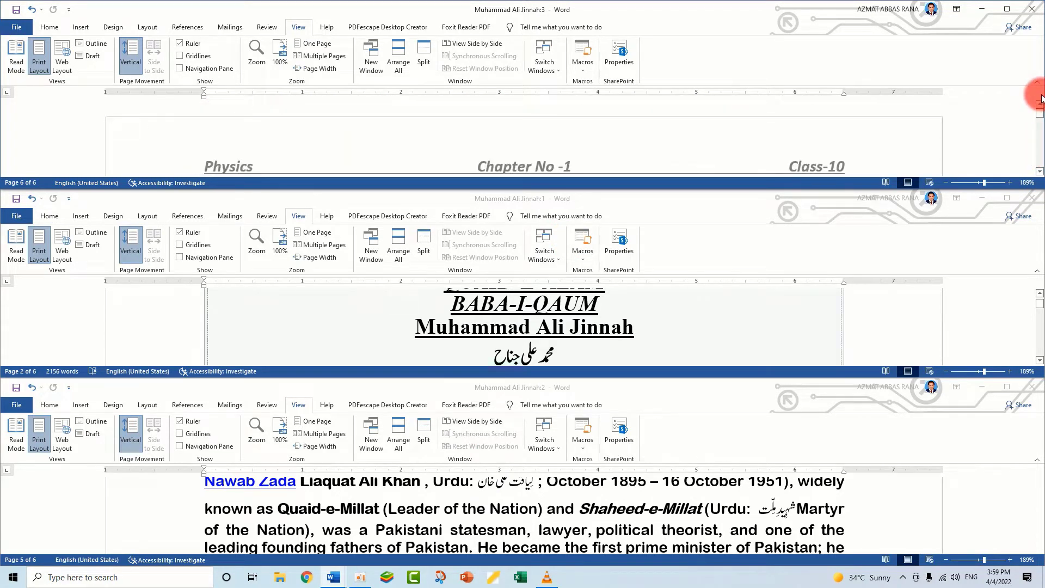
click(1040, 310)
drag(1041, 541, 1041, 483)
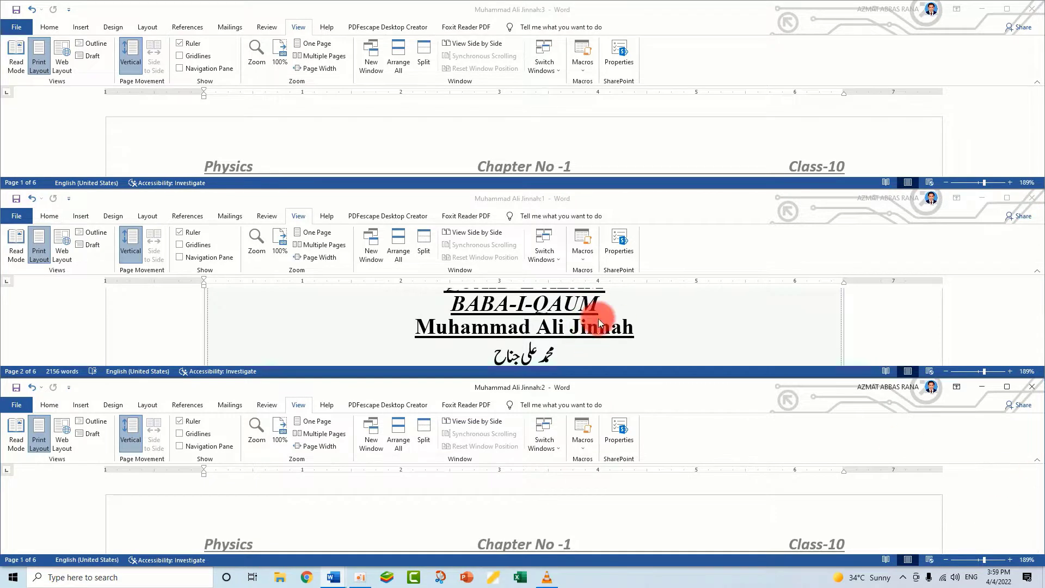
scroll(599, 318, up, 8)
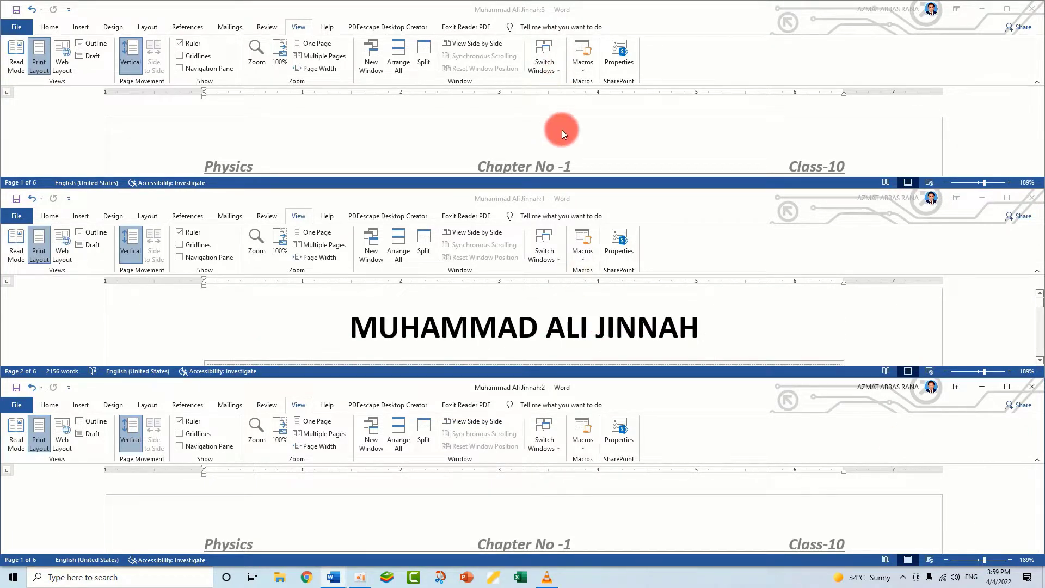
scroll(562, 130, down, 5)
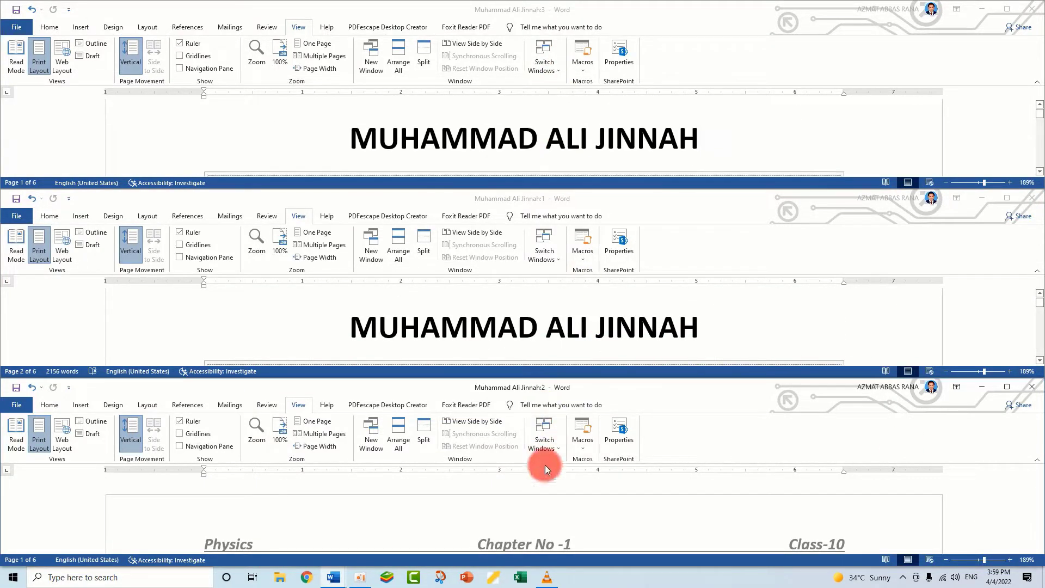
scroll(548, 519, down, 5)
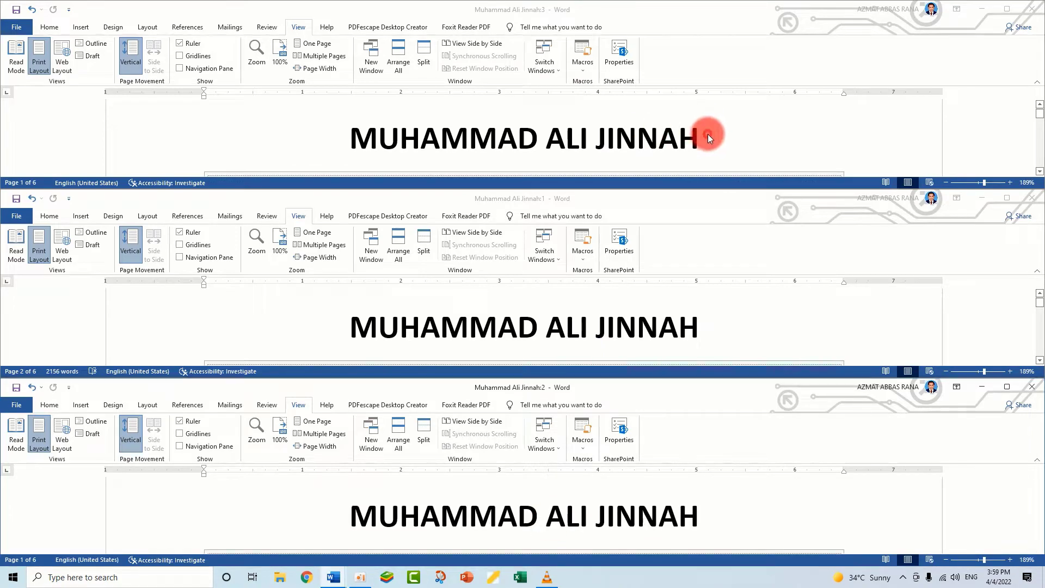
Format the "MUHAMMAD ALI JINNAH" title in the third document window as bold, italic and red
click(676, 140)
drag(693, 139, 373, 135)
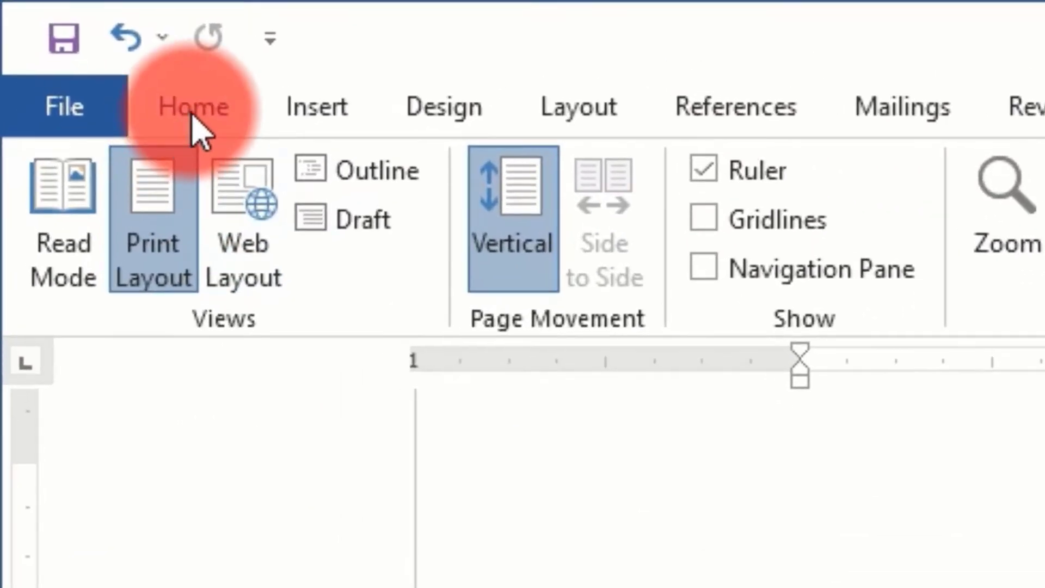
click(50, 30)
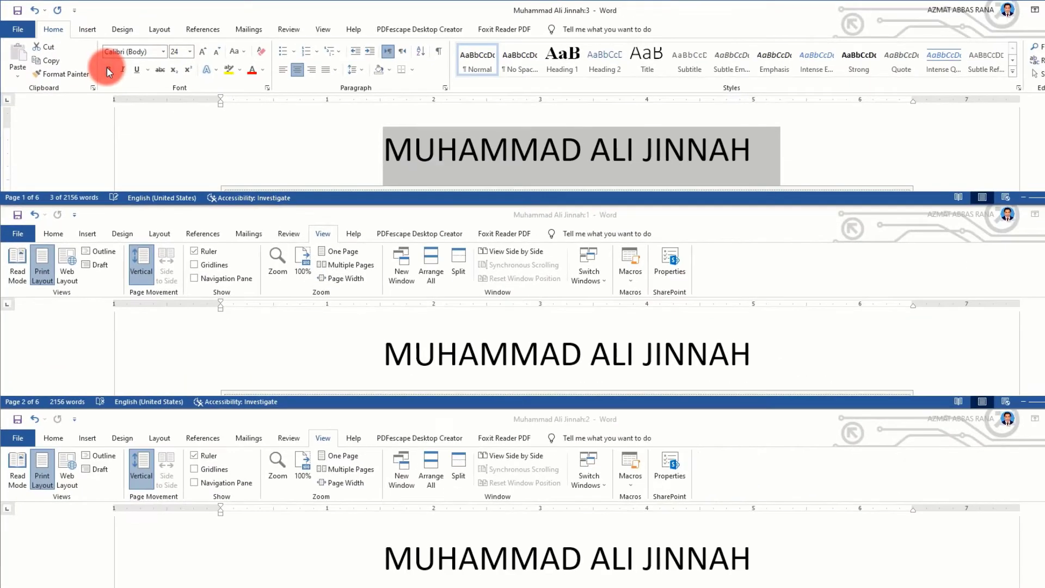
click(318, 204)
click(318, 203)
click(109, 70)
click(123, 69)
click(252, 70)
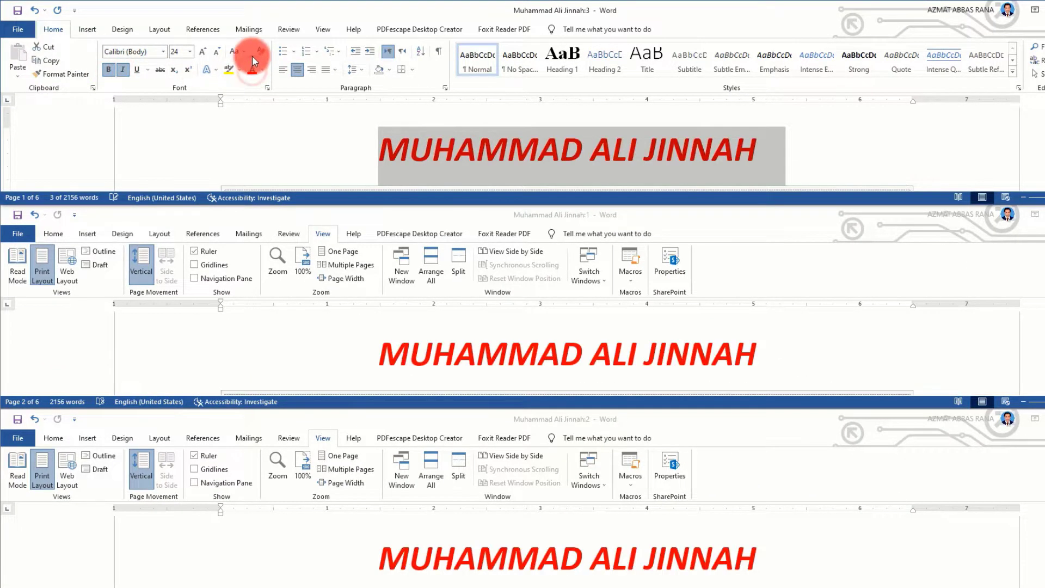
click(163, 51)
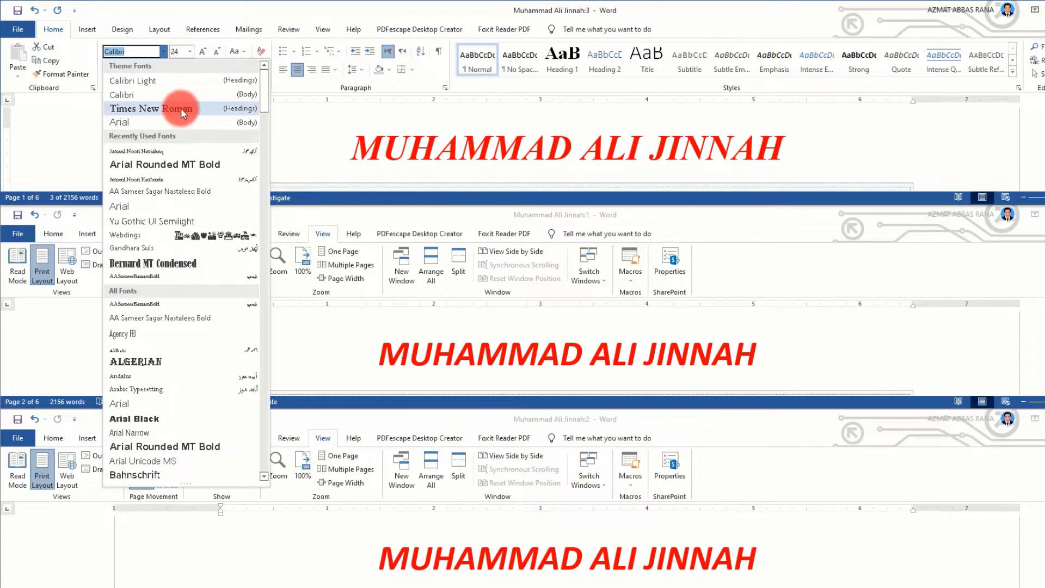
click(325, 143)
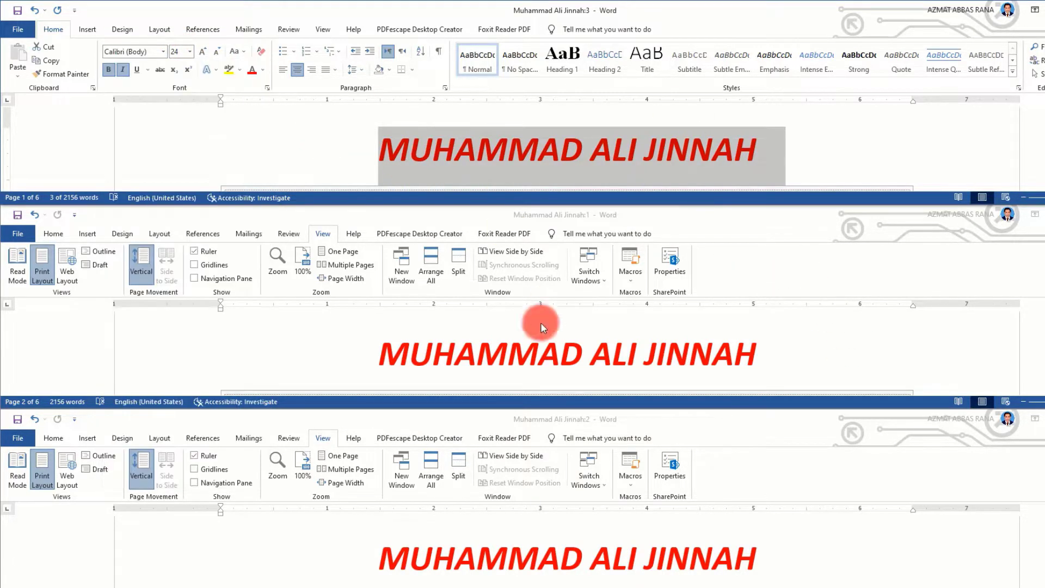
click(693, 153)
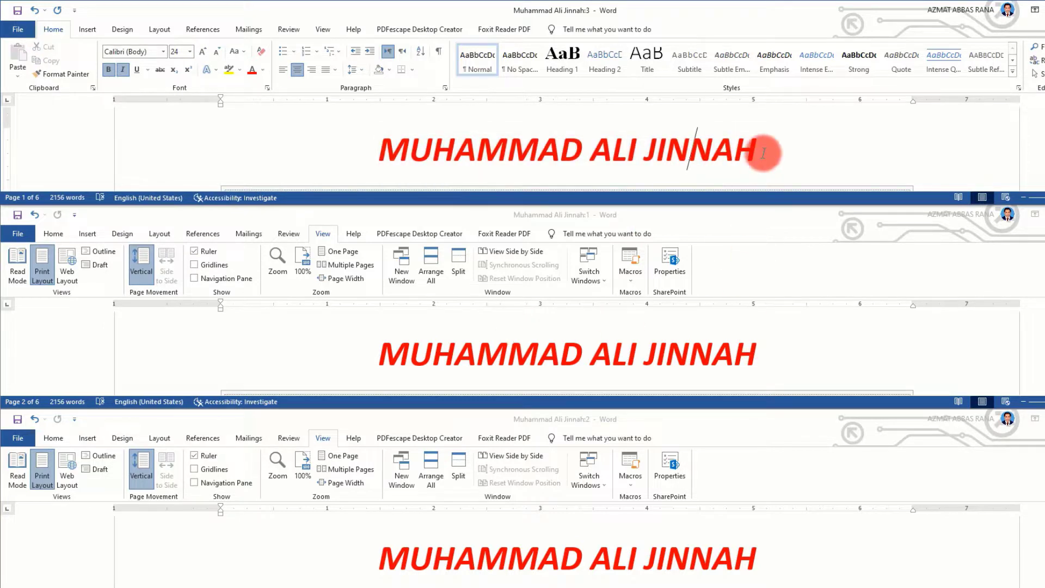
drag(763, 152, 350, 145)
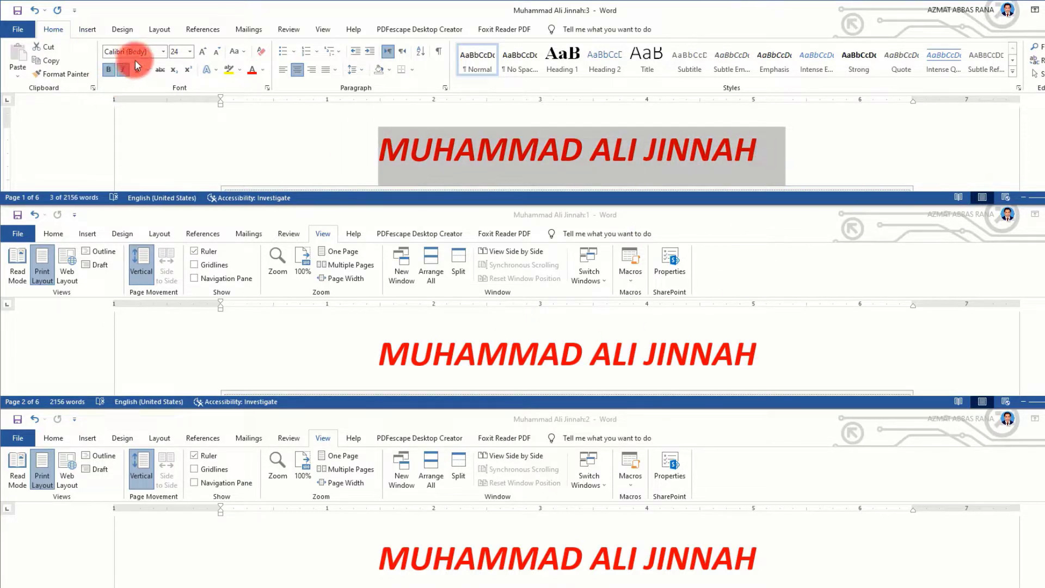
Increase the title's font size to 26 and return it to 24, and change its capitalization to Sentence case
click(202, 52)
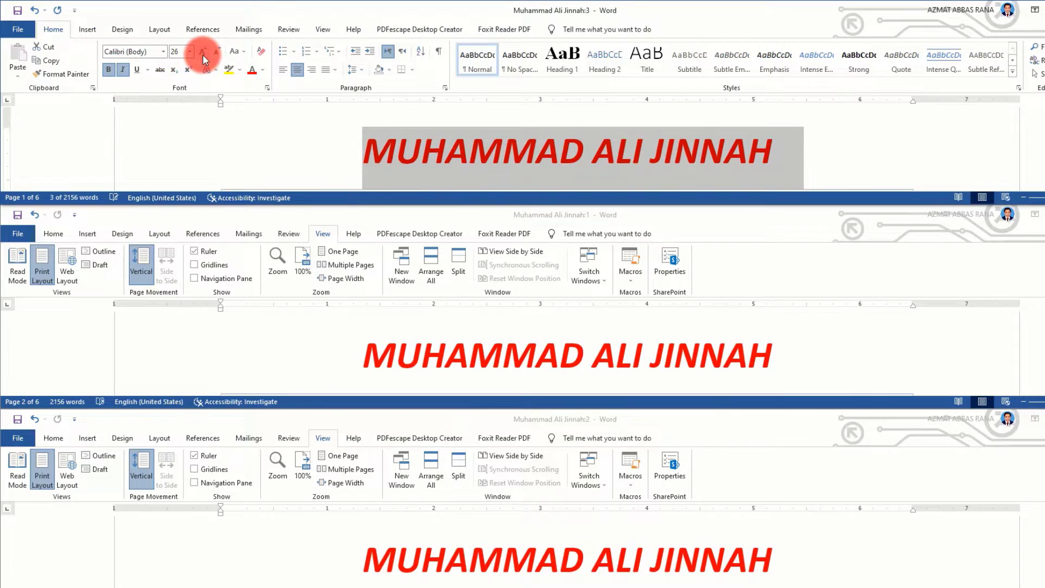
click(215, 53)
click(236, 54)
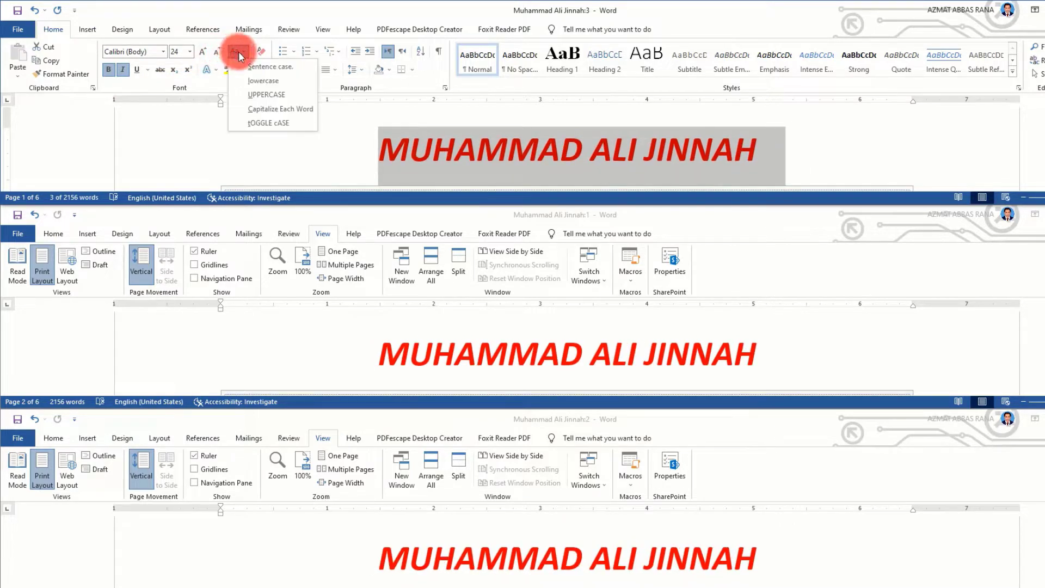
click(263, 66)
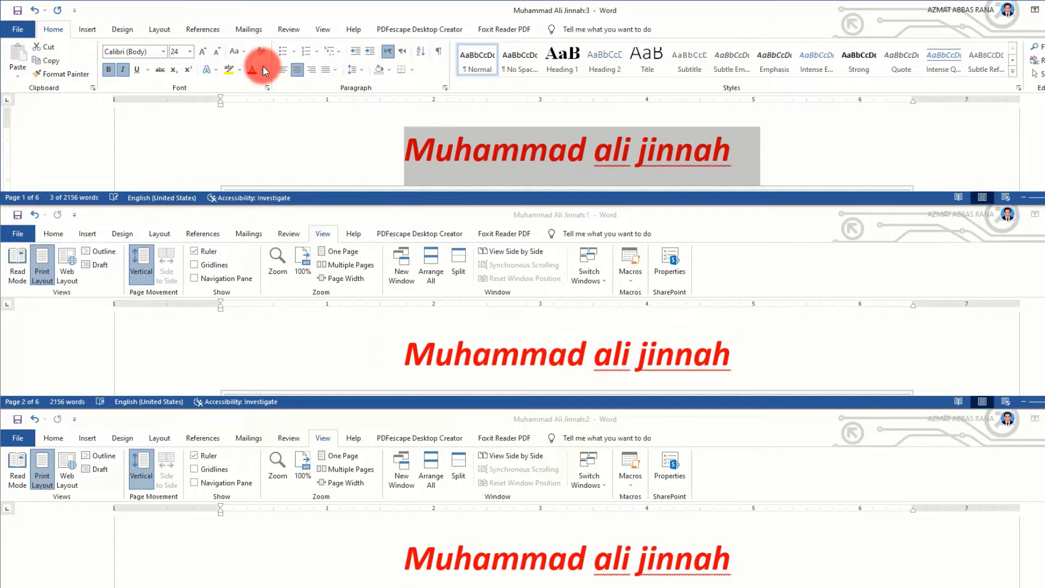
Close the middle of the three stacked document windows
click(330, 30)
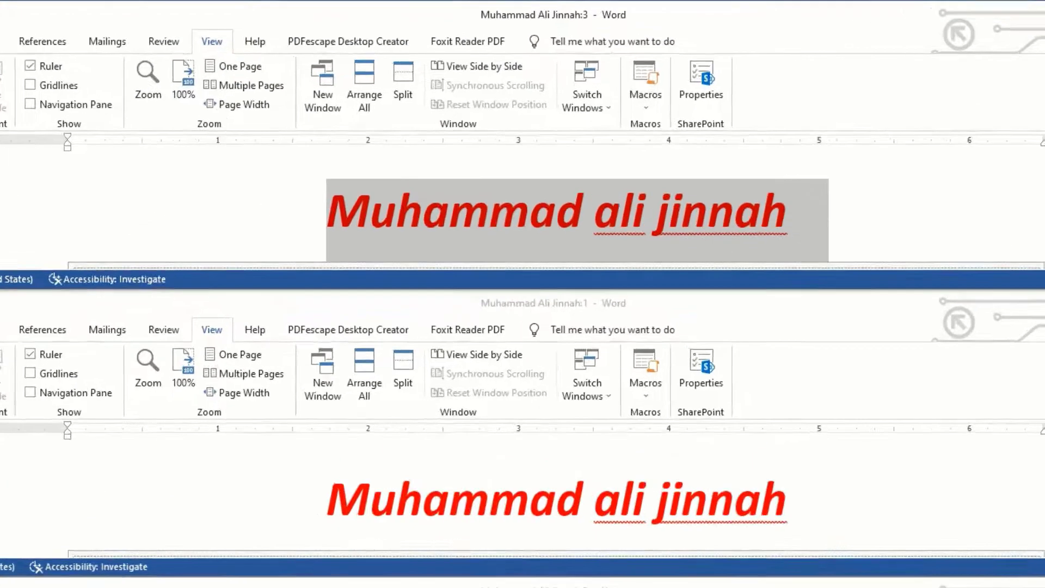
click(1044, 214)
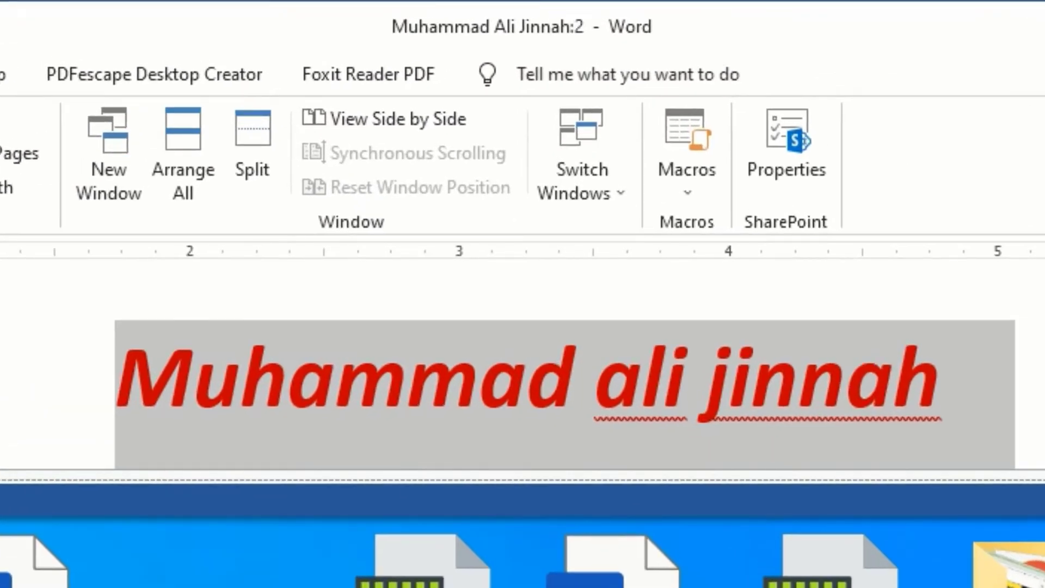
Return to a single maximized document window and undo the formatting changes made to the "MUHAMMAD ALI JINNAH" title
click(1044, 587)
click(1007, 8)
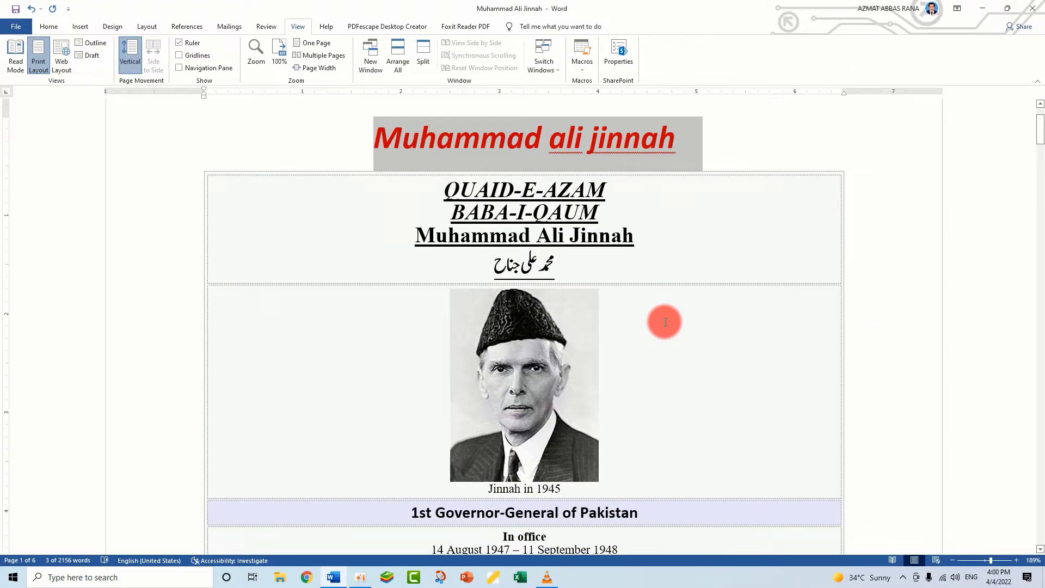
key(ctrl+z)
key(ctrl+z)
key(ctrl+z)
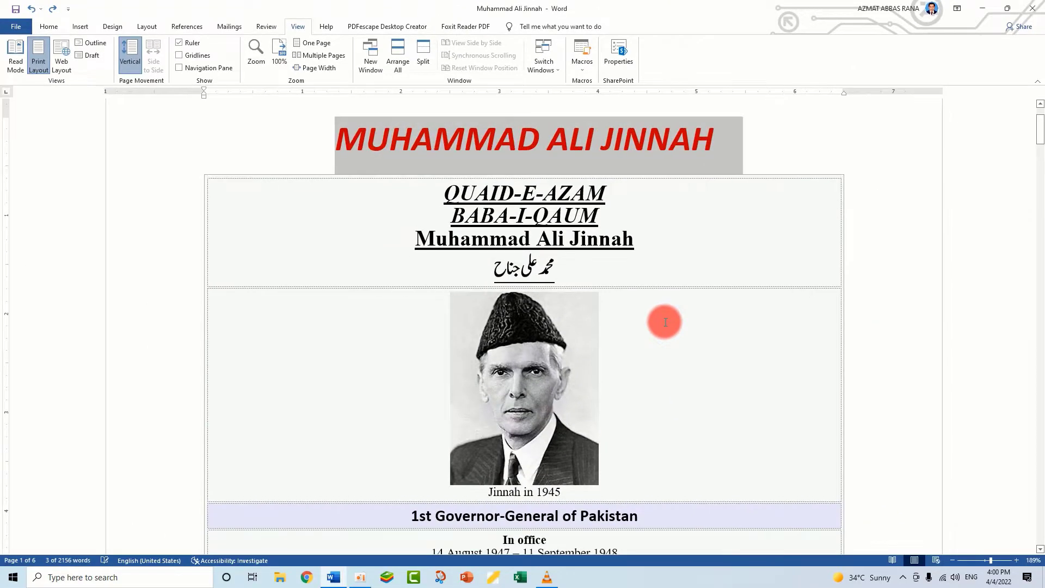
scroll(727, 243, up, 2)
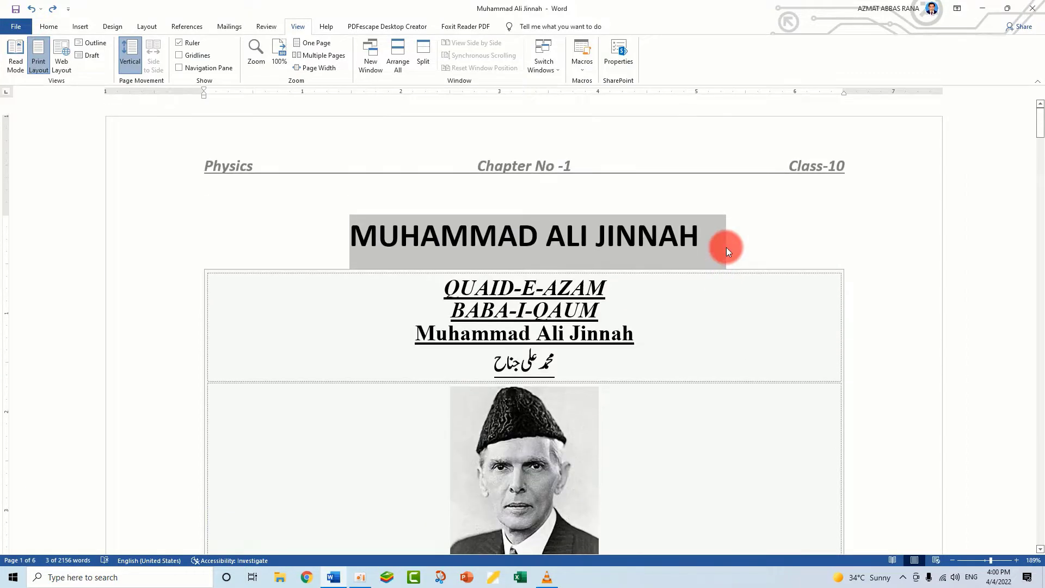
click(788, 223)
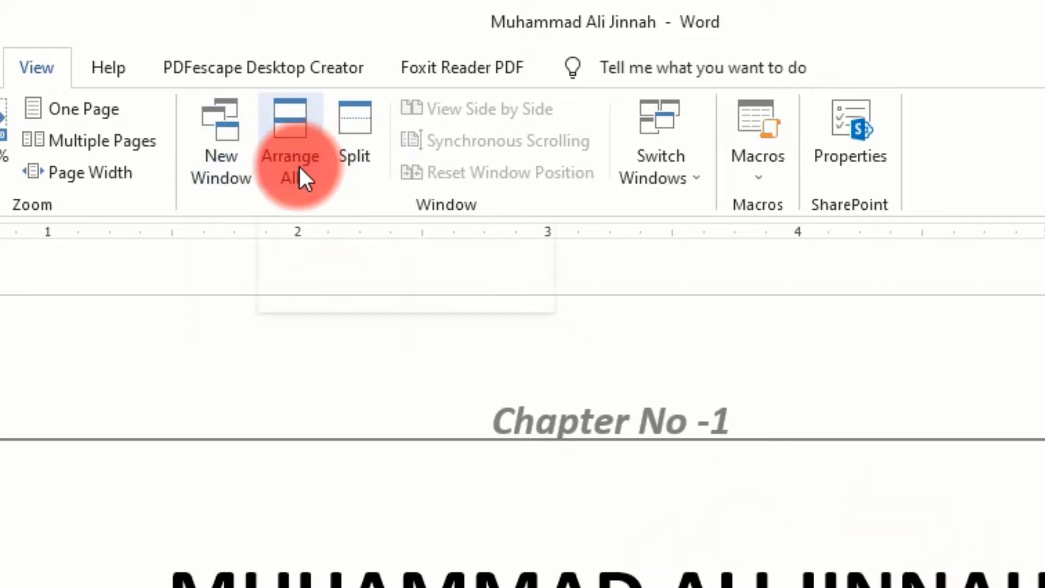
Split the document window into two panes at the introductory paragraph on page 2
scroll(544, 381, down, 15)
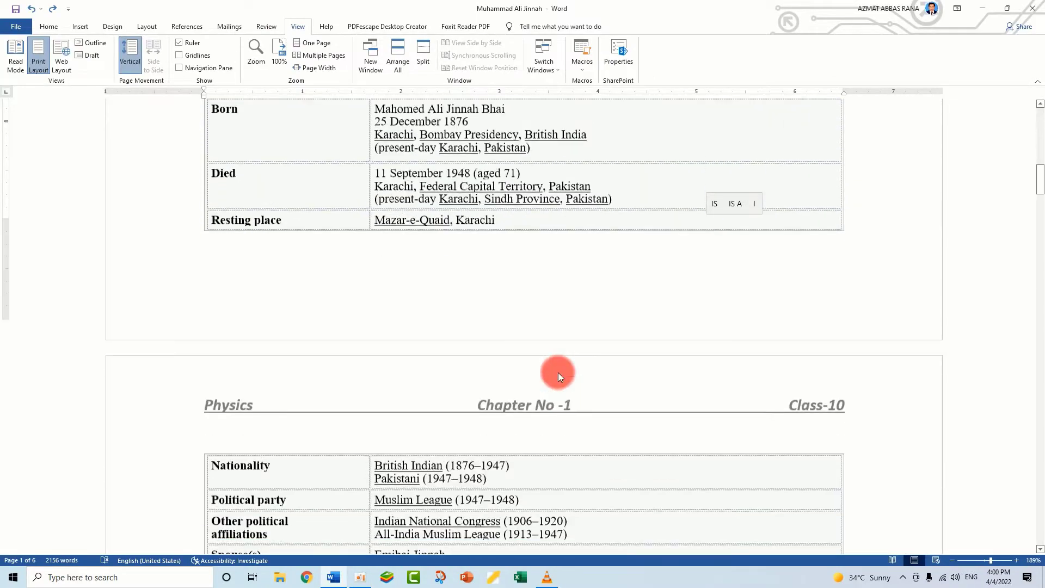
scroll(557, 372, down, 10)
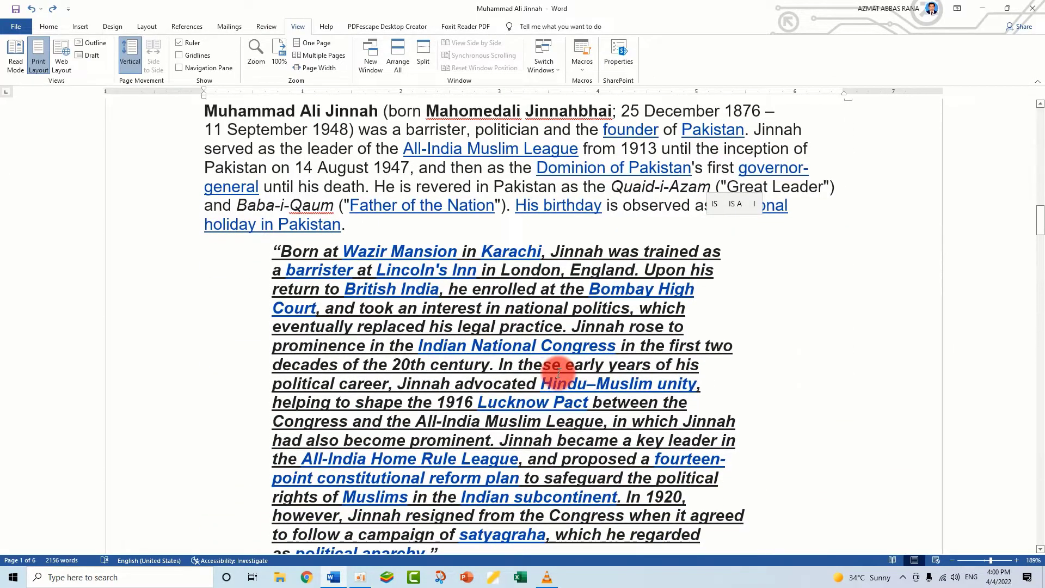
scroll(444, 316, down, 3)
scroll(264, 303, up, 4)
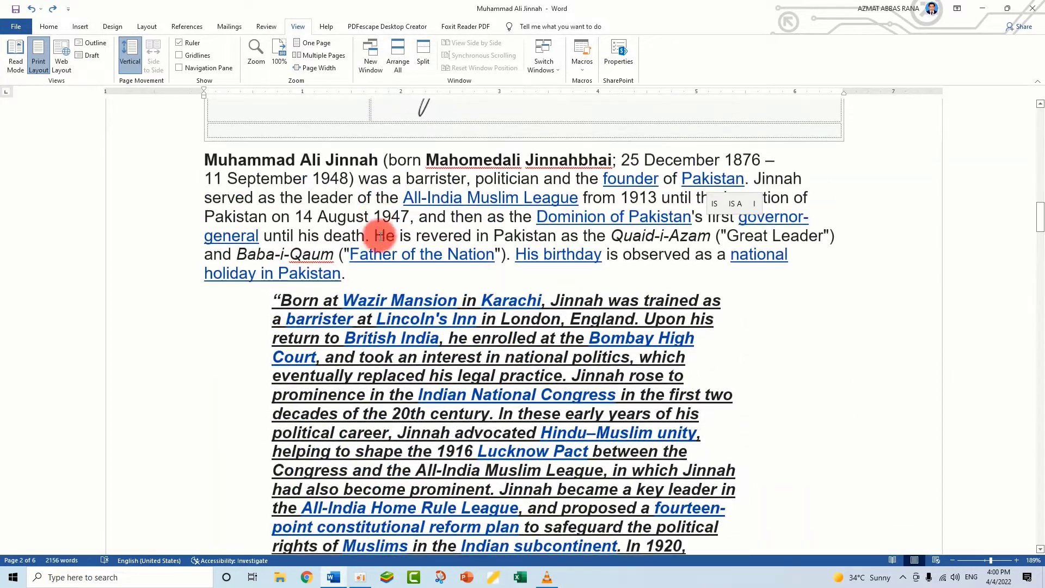
click(364, 272)
scroll(381, 277, up, 3)
scroll(497, 187, down, 4)
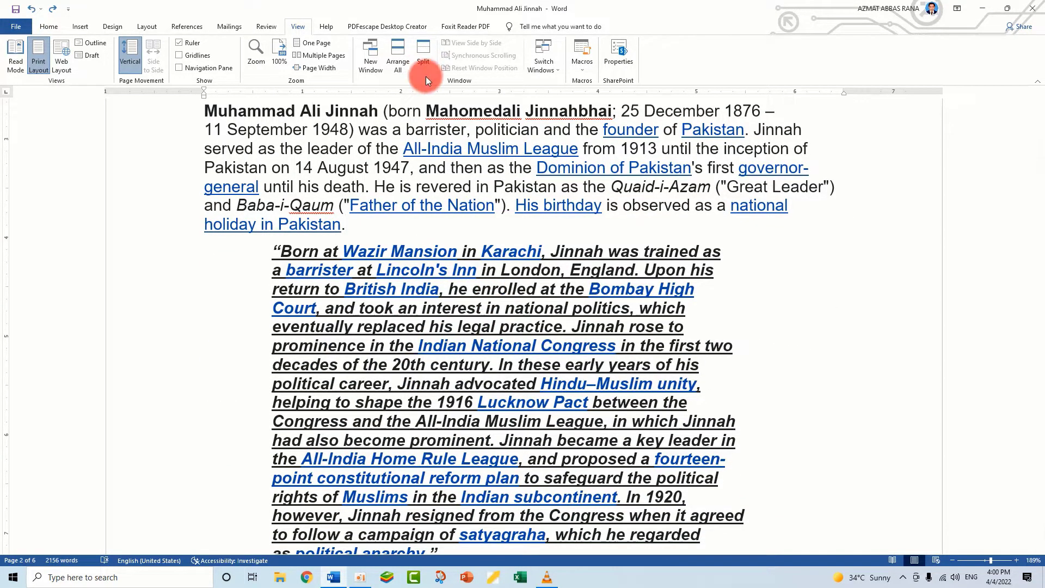
click(423, 59)
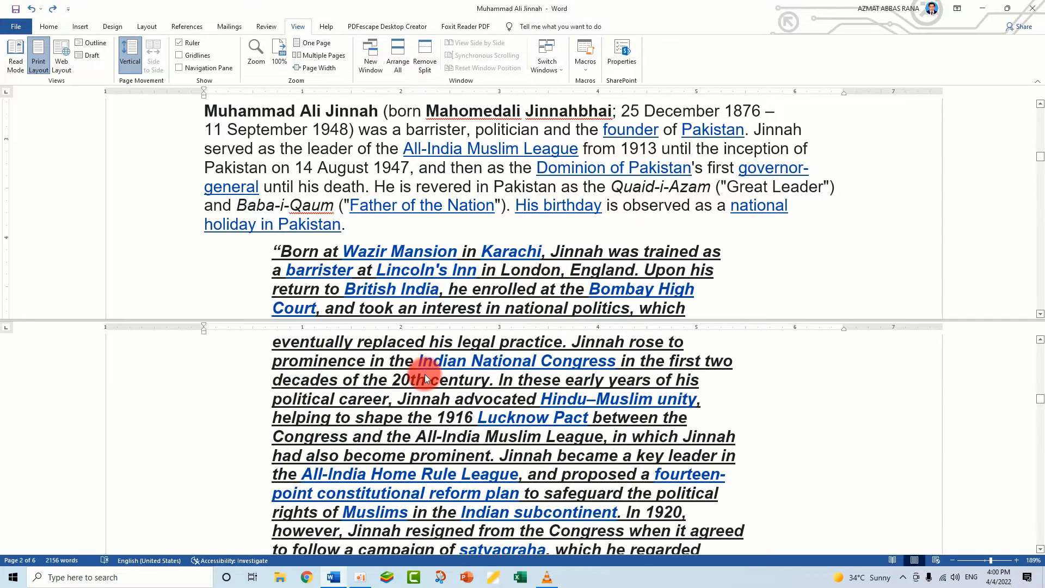
Scroll the upper and lower panes of the split window independently to view different parts of the document
scroll(481, 243, down, 8)
scroll(478, 455, down, 4)
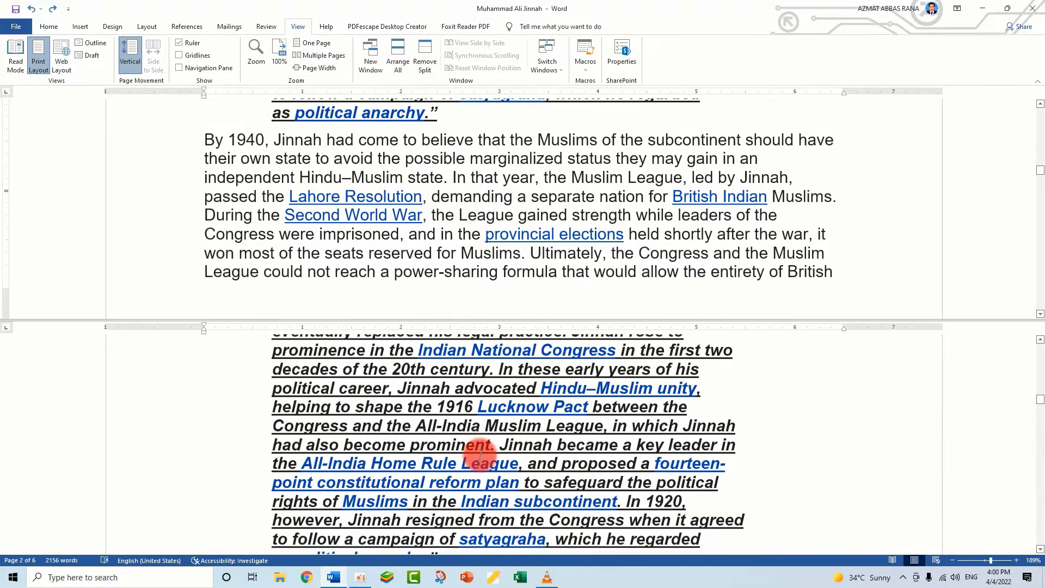
scroll(473, 433, up, 3)
scroll(468, 229, up, 10)
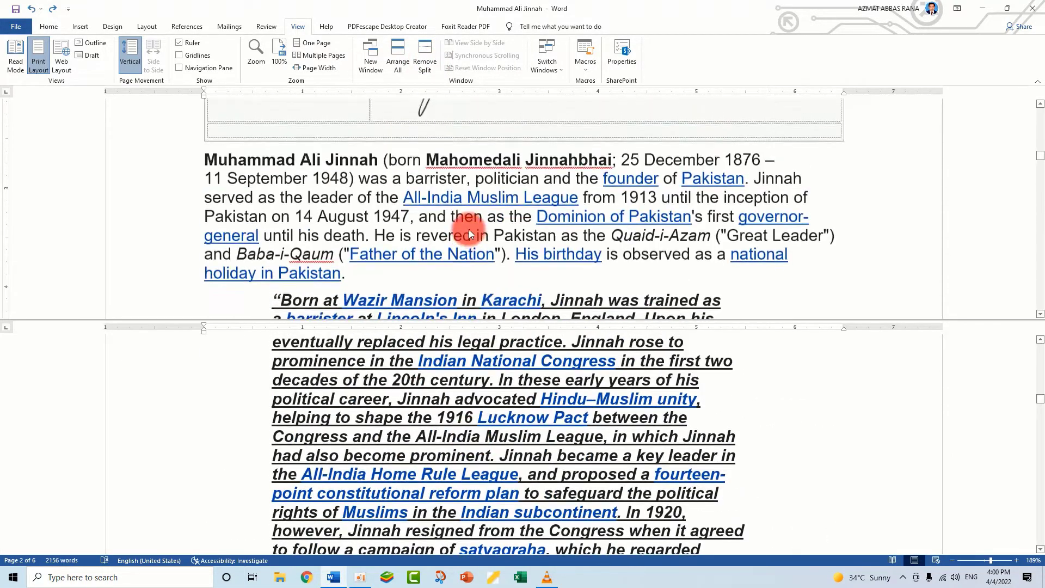
scroll(468, 234, down, 10)
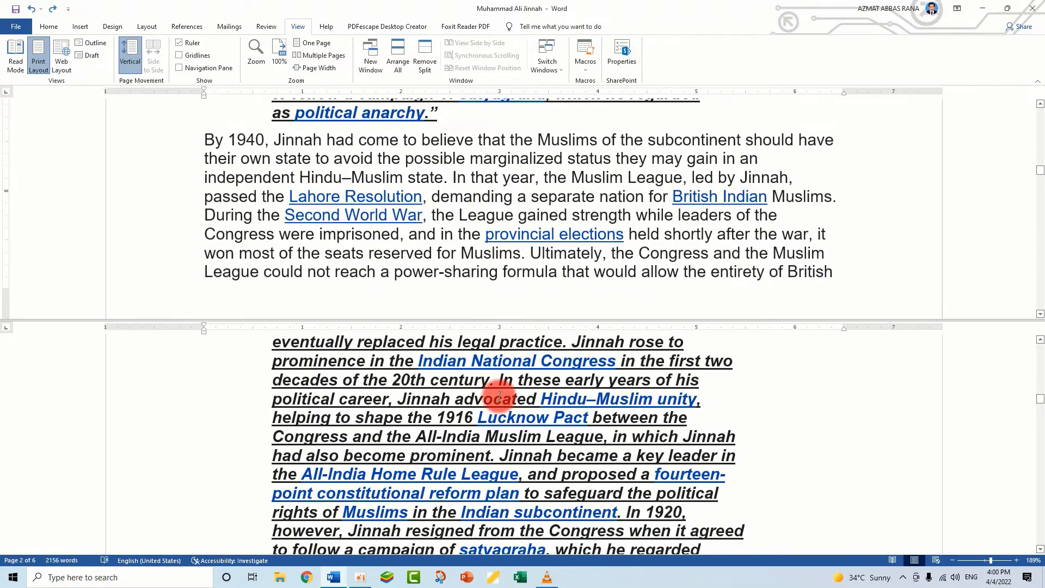
scroll(497, 392, down, 6)
scroll(498, 392, down, 2)
scroll(498, 393, up, 4)
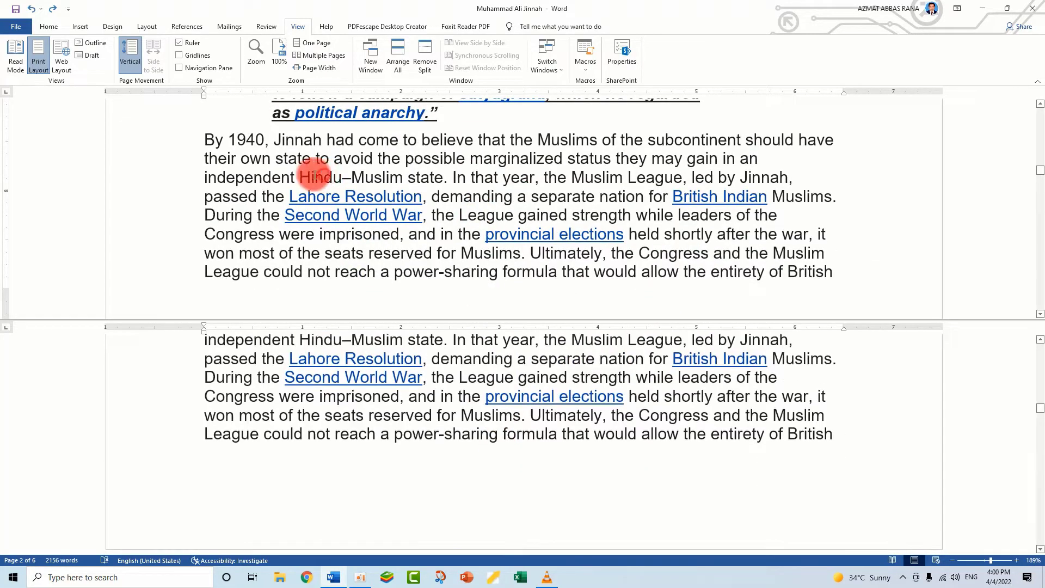
Delete the text from "By 1940, Jinnah" to "the entirety of British" in the upper pane and check both panes
drag(207, 140, 867, 284)
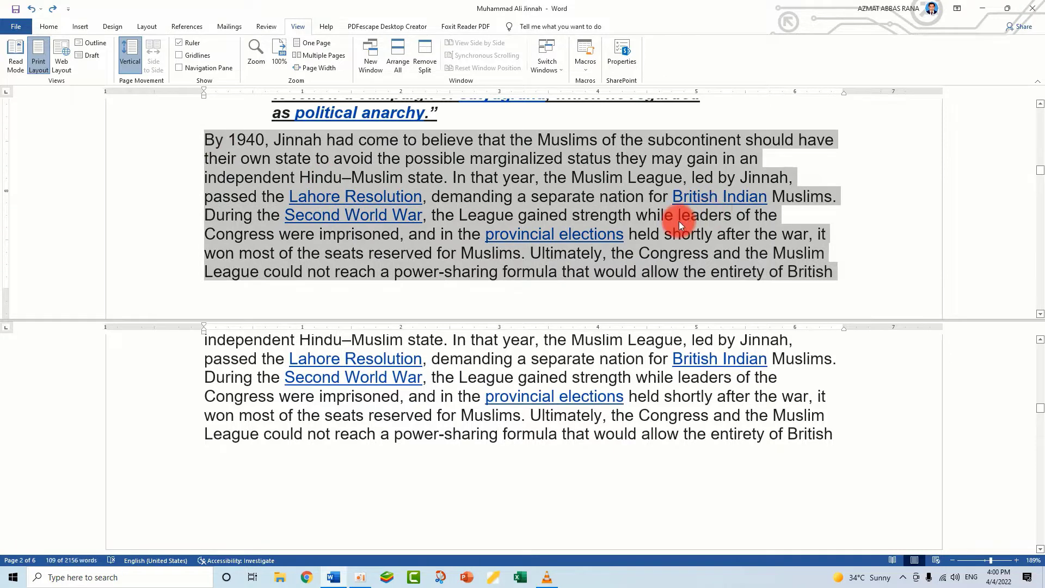
key(Delete)
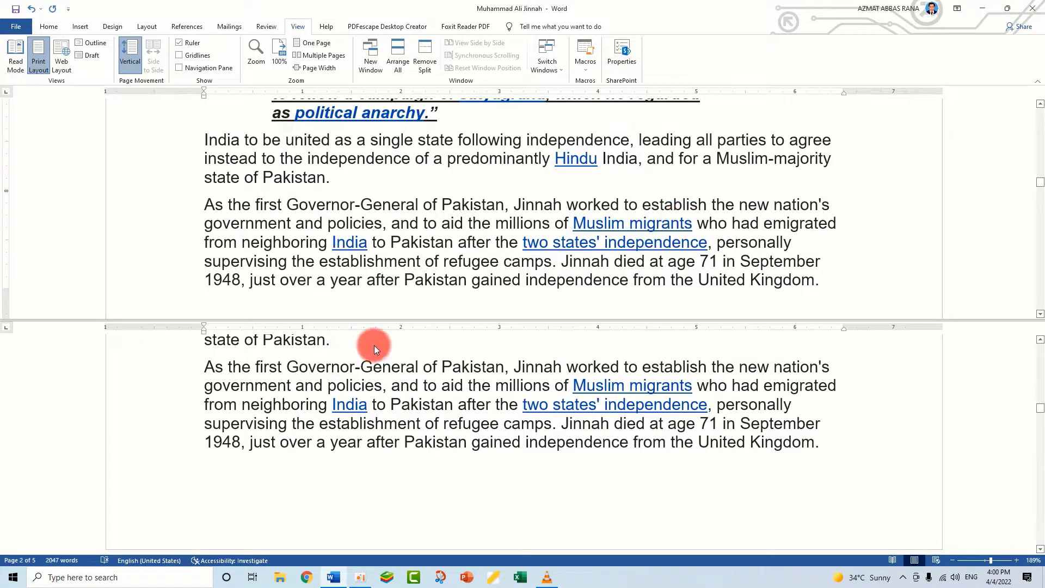
scroll(456, 429, down, 3)
scroll(413, 436, down, 4)
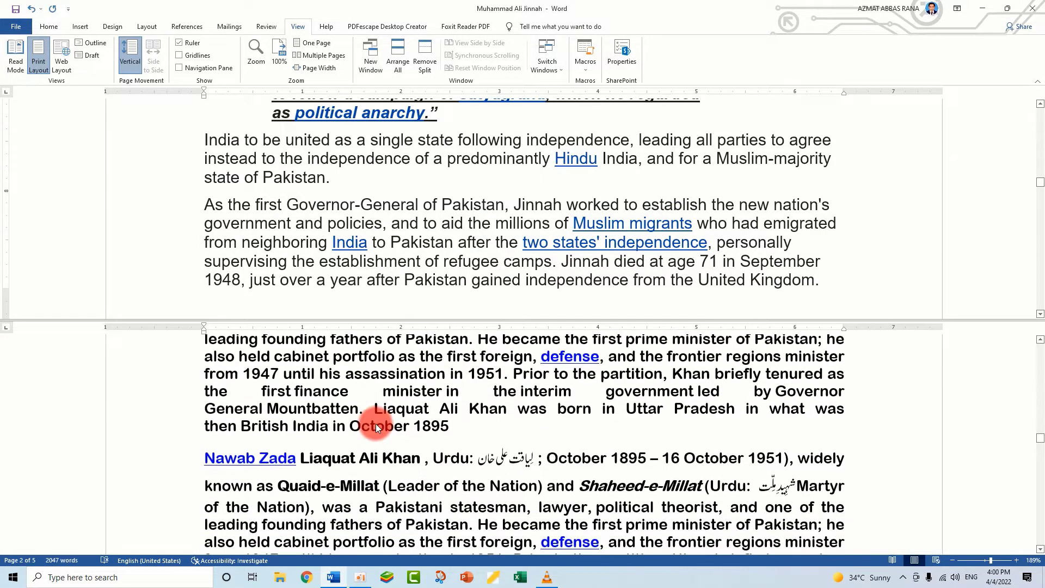
scroll(494, 235, up, 4)
scroll(494, 235, up, 4)
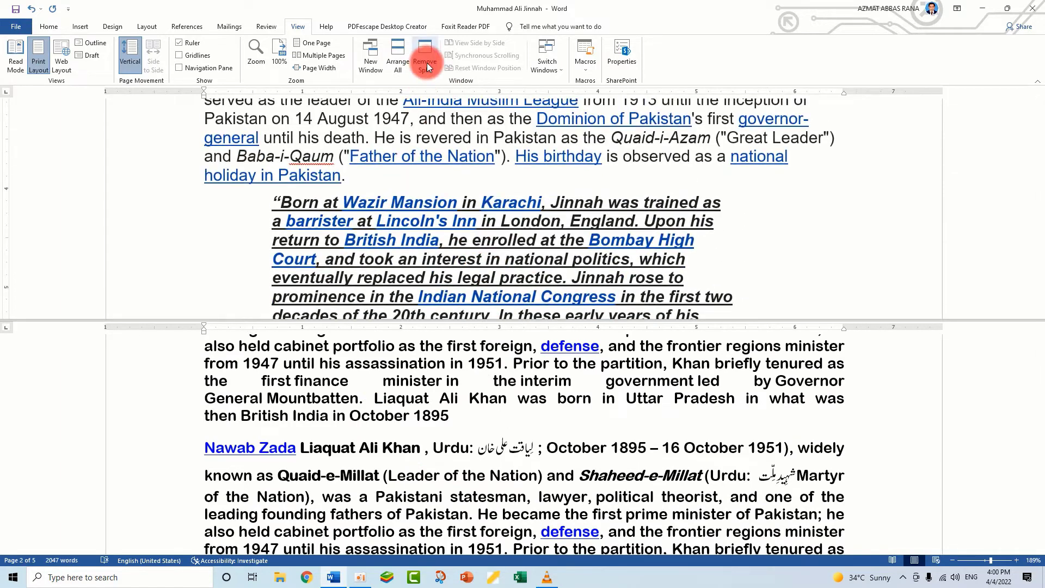
Remove the window split and restore the deleted paragraph text beginning "By 1940"
click(428, 67)
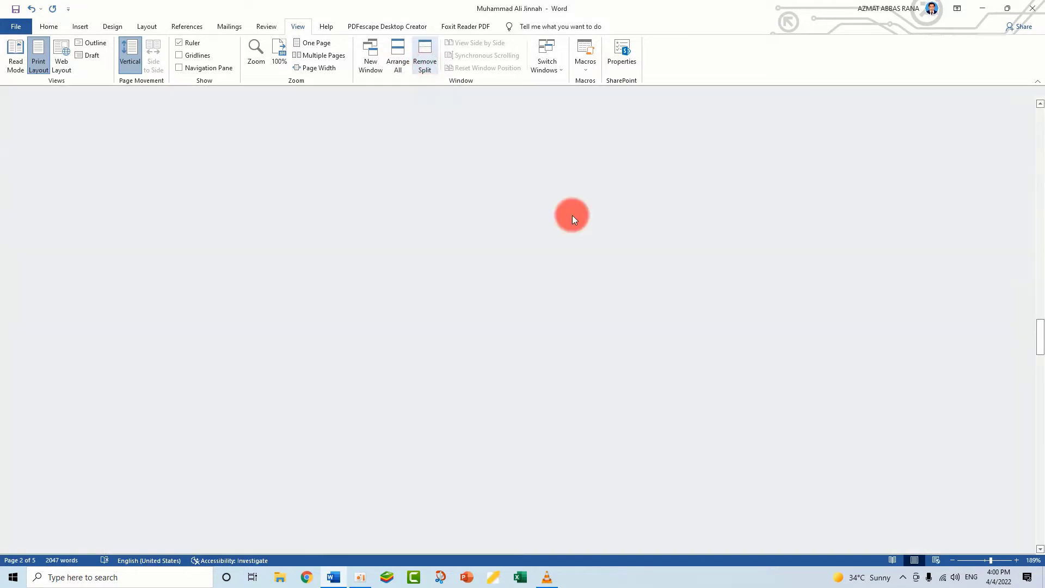
scroll(651, 383, up, 15)
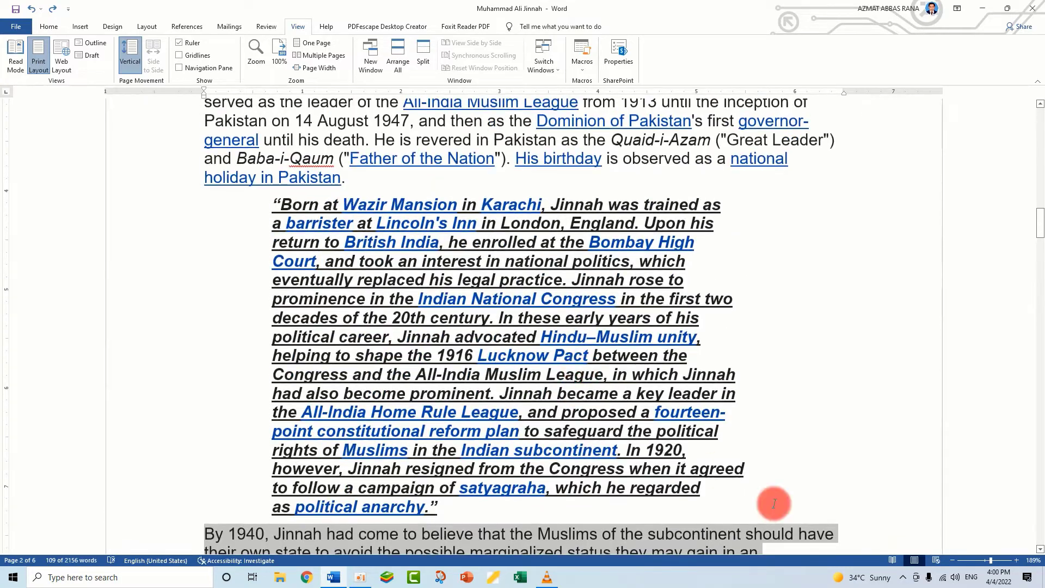
click(773, 502)
scroll(361, 380, down, 5)
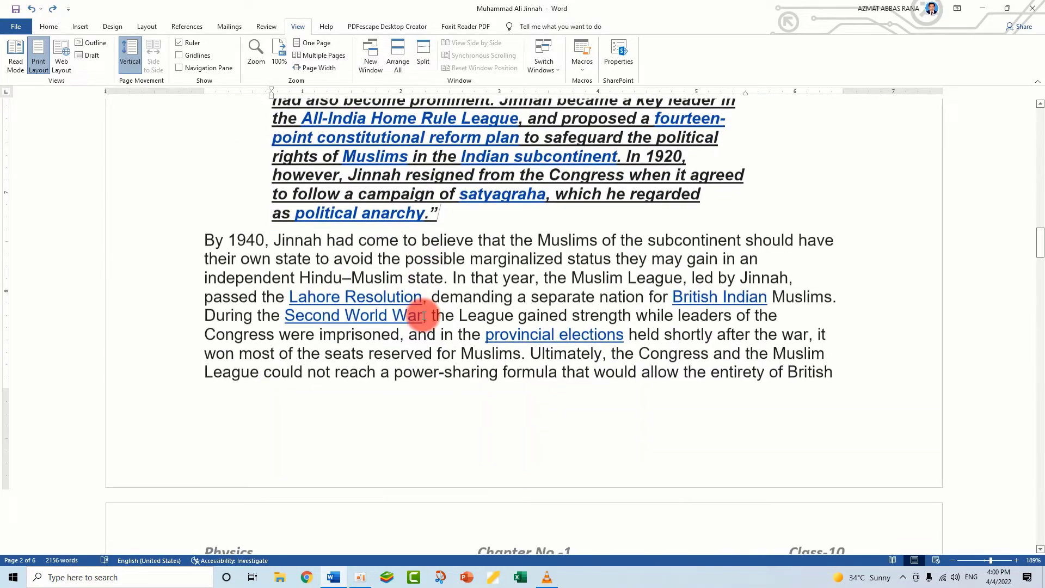
scroll(327, 381, up, 12)
scroll(424, 315, up, 4)
click(594, 205)
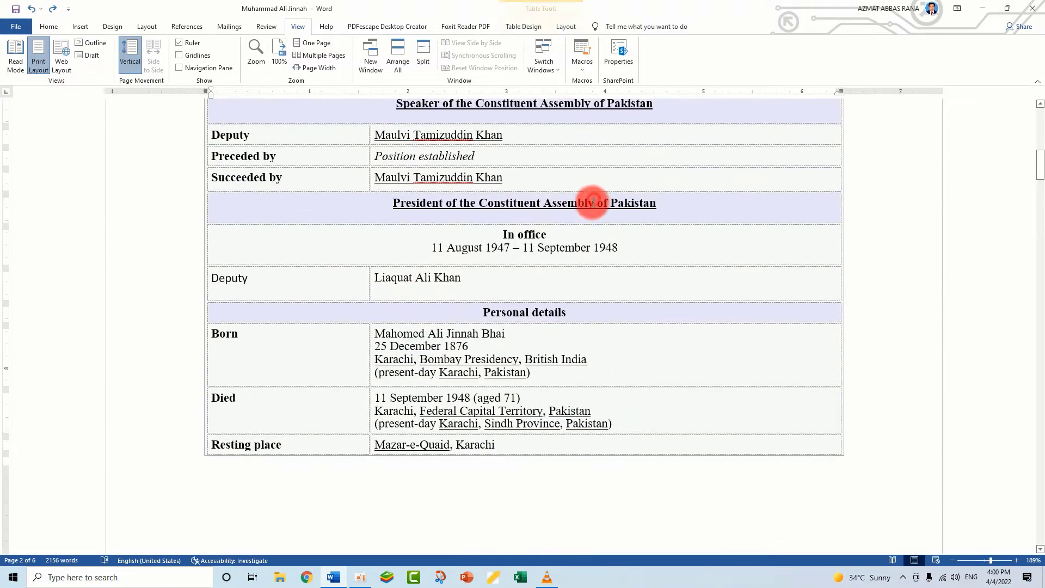
Open a second window of the document and view the two windows side by side
scroll(595, 205, up, 4)
scroll(596, 266, up, 5)
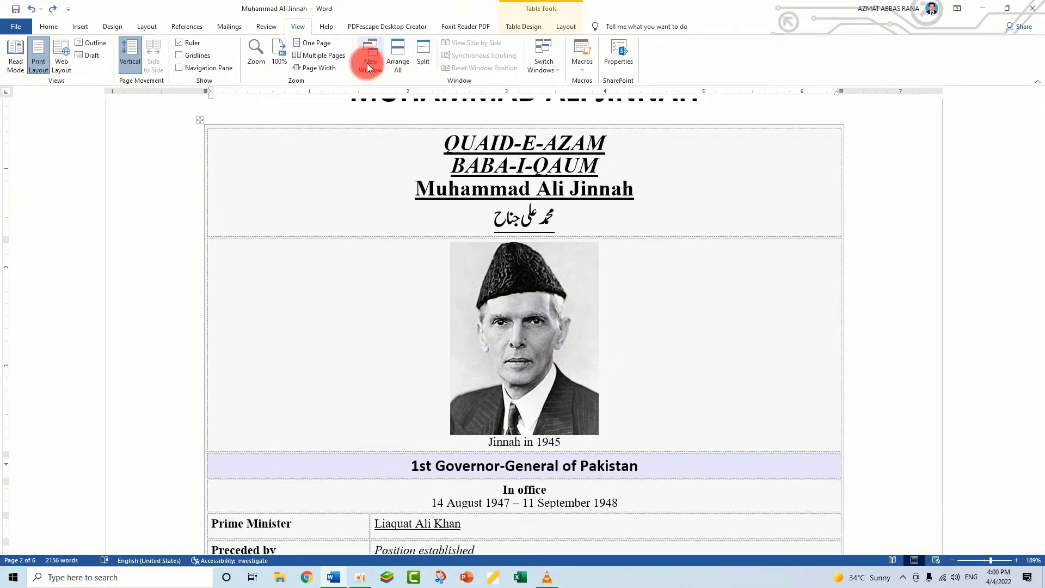
click(366, 63)
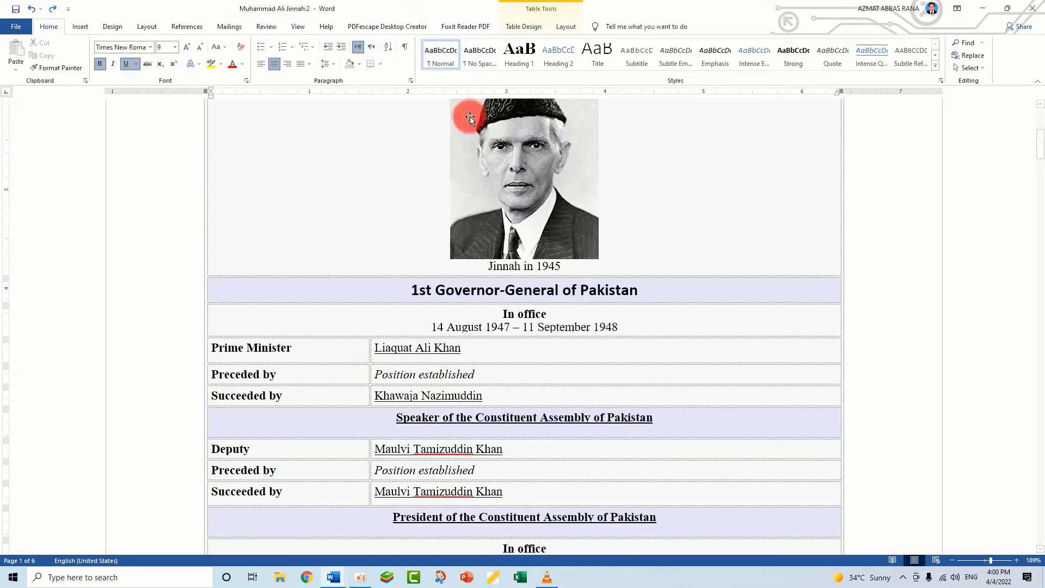
click(299, 28)
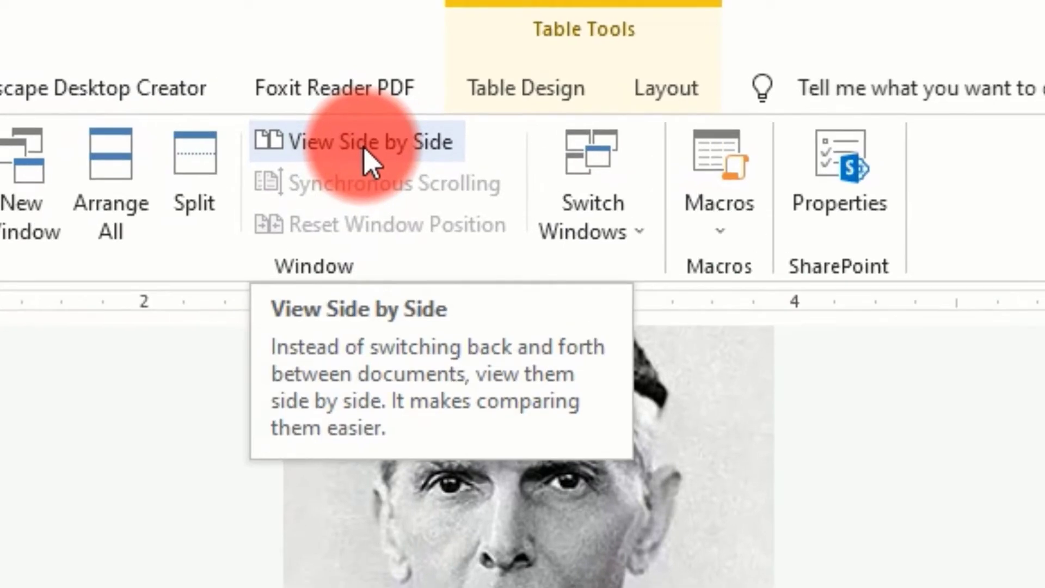
click(426, 87)
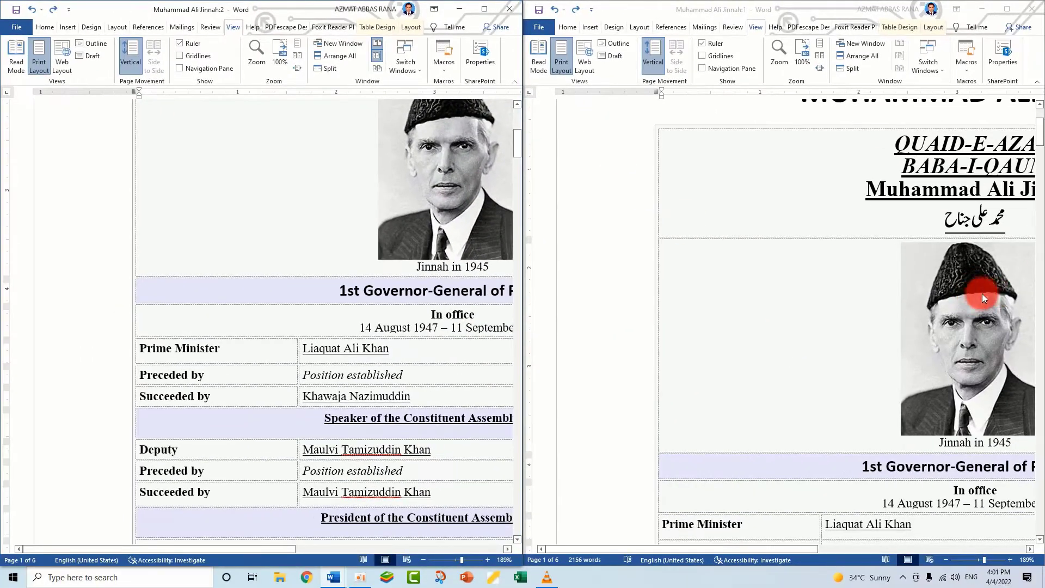
Bring both side-by-side windows to the start of the first page and toggle synchronous scrolling
scroll(881, 296, up, 3)
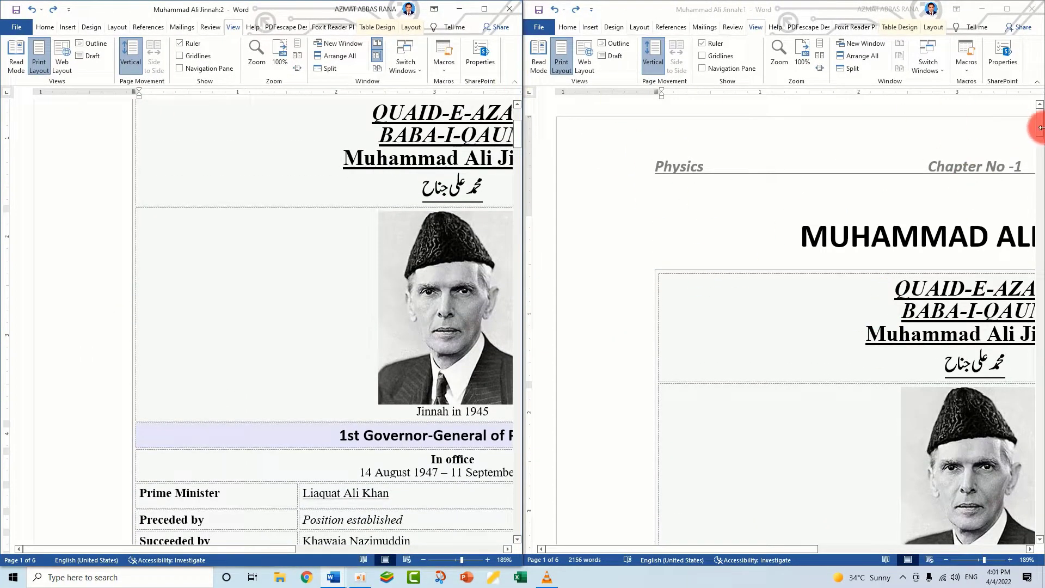
drag(516, 140, 518, 108)
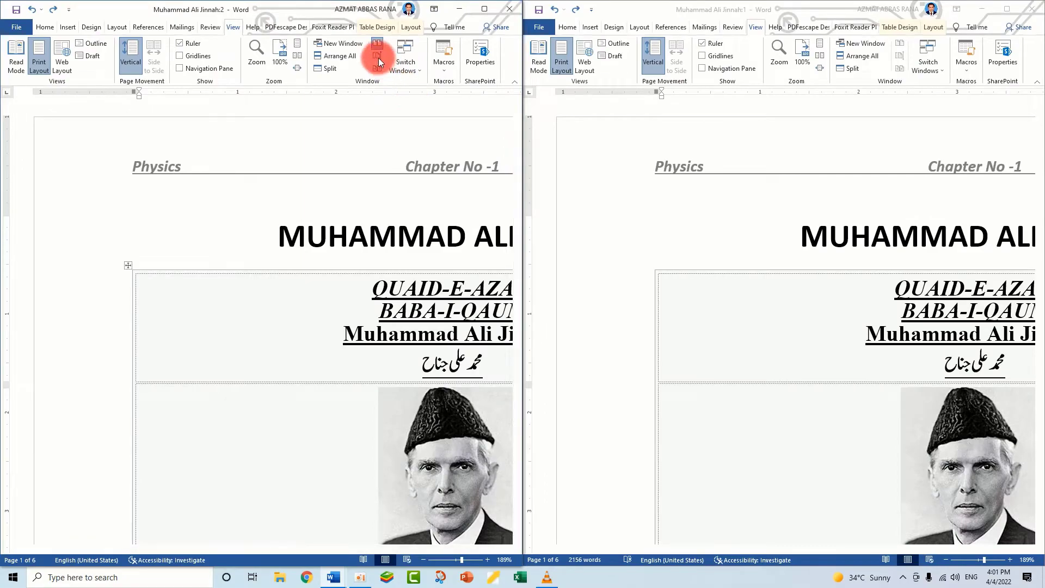
mouse_move(517, 125)
mouse_down()
mouse_move(521, 185)
mouse_move(517, 93)
mouse_move(517, 142)
mouse_up()
click(380, 57)
Scroll through the two side-by-side windows separately and return both to the title on the first page
scroll(478, 272, down, 5)
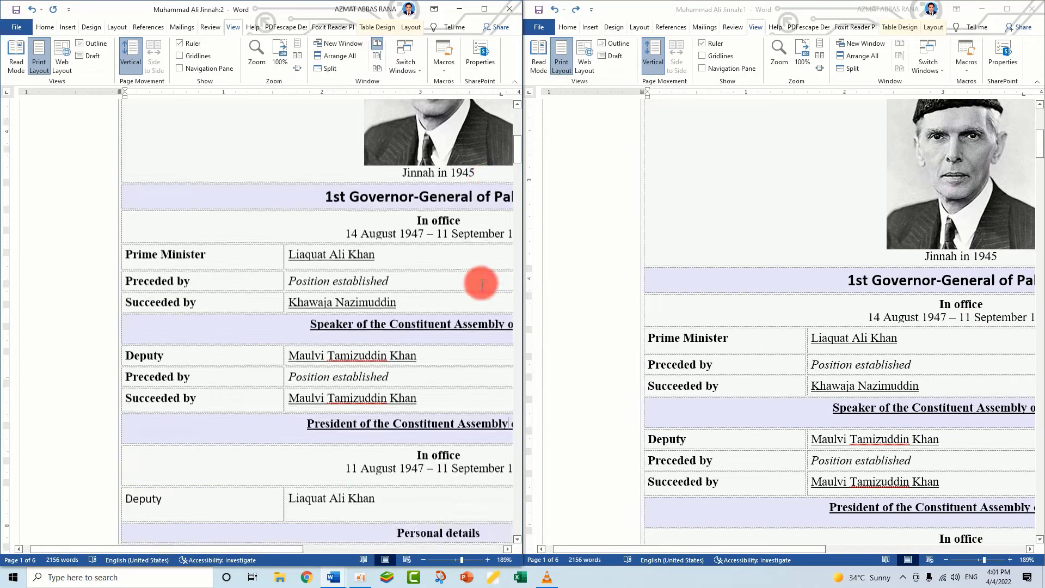
scroll(408, 312, down, 5)
scroll(793, 345, down, 5)
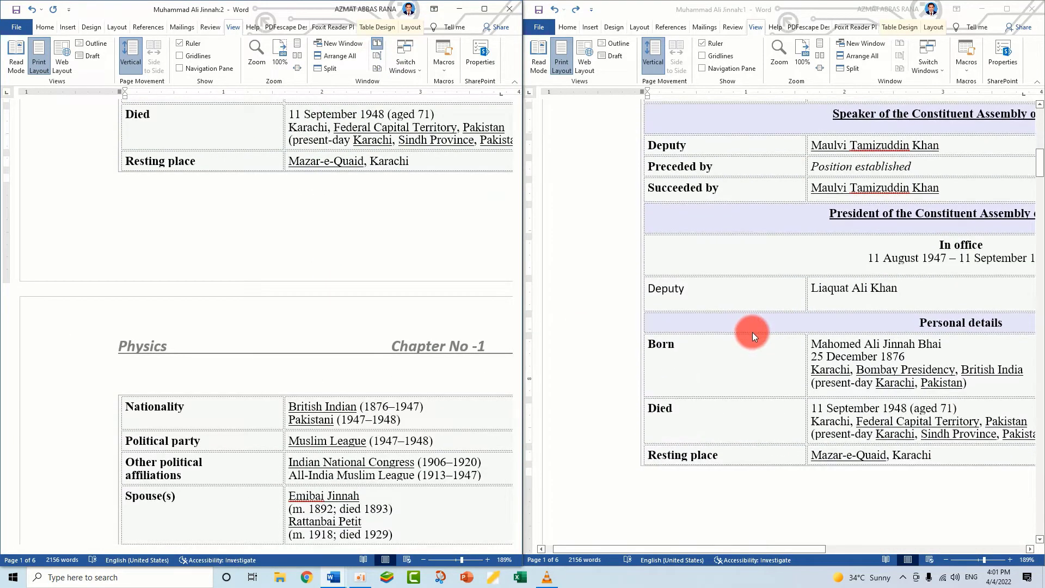
scroll(752, 332, up, 6)
scroll(752, 332, up, 5)
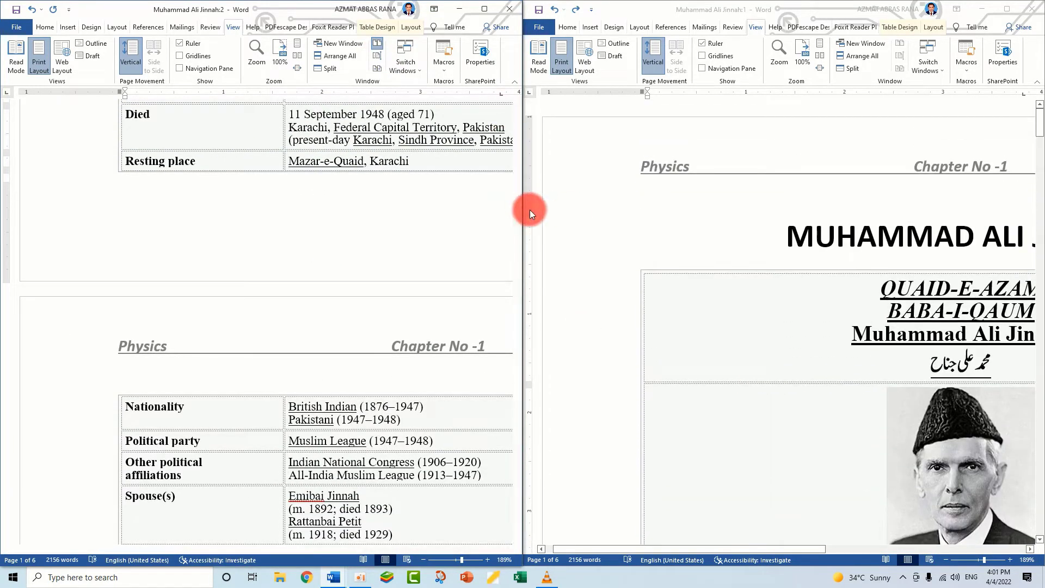
drag(515, 181, 519, 83)
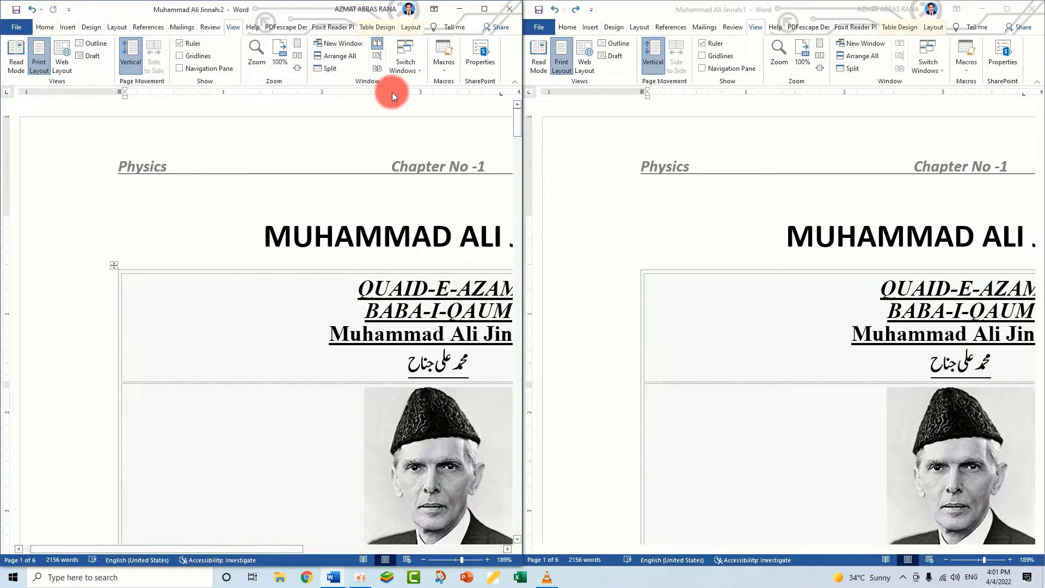
Switch the active window to Muhammad Ali Jinnah:1 and back to Muhammad Ali Jinnah:2
click(417, 69)
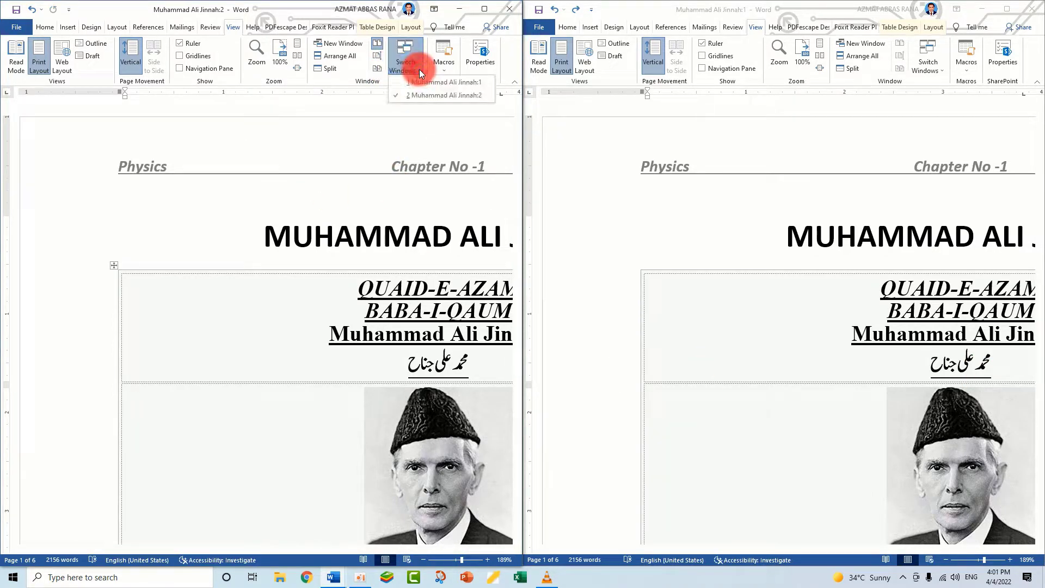
click(424, 83)
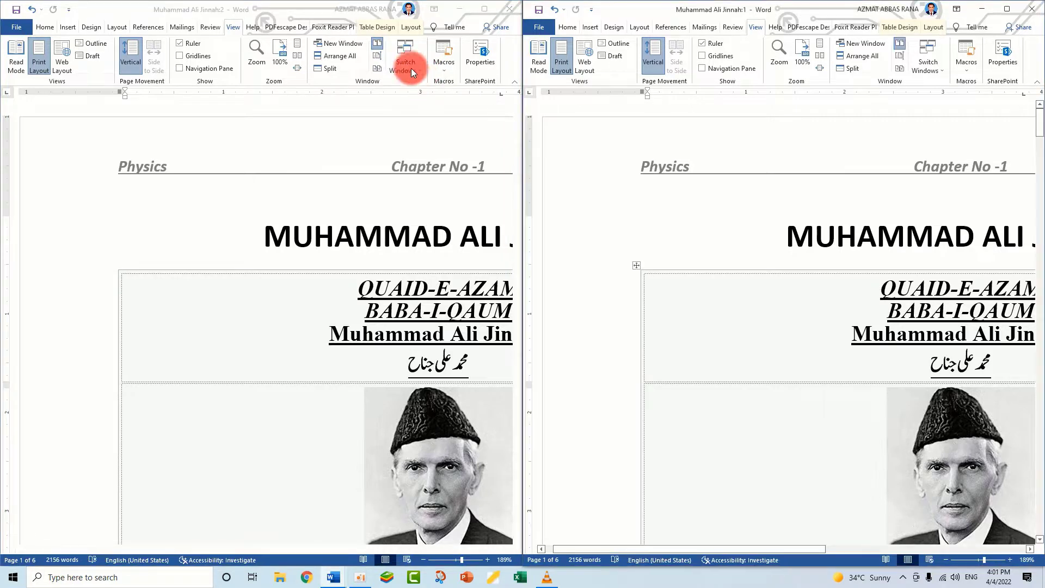
click(408, 66)
click(416, 68)
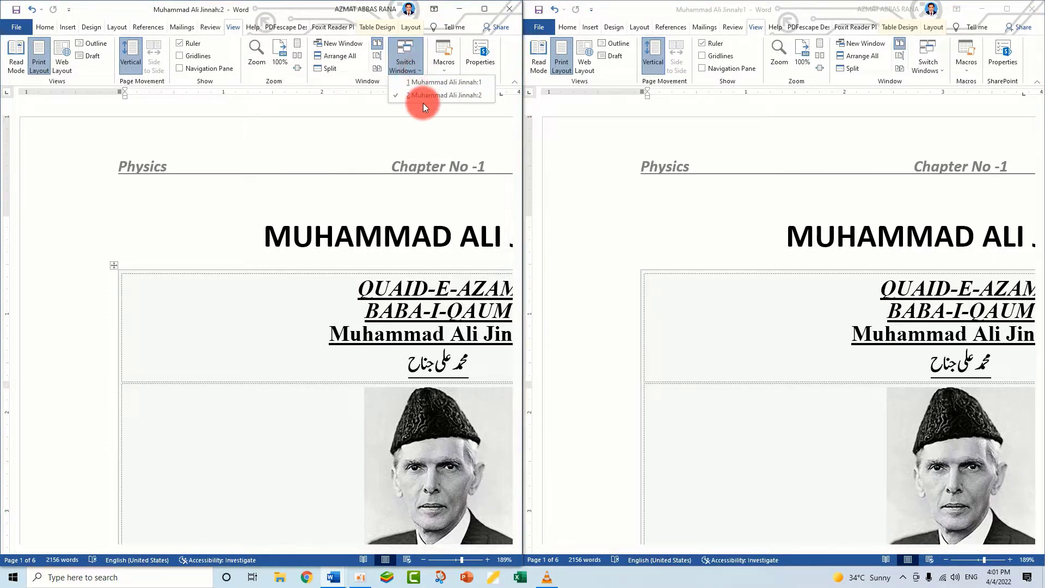
click(422, 95)
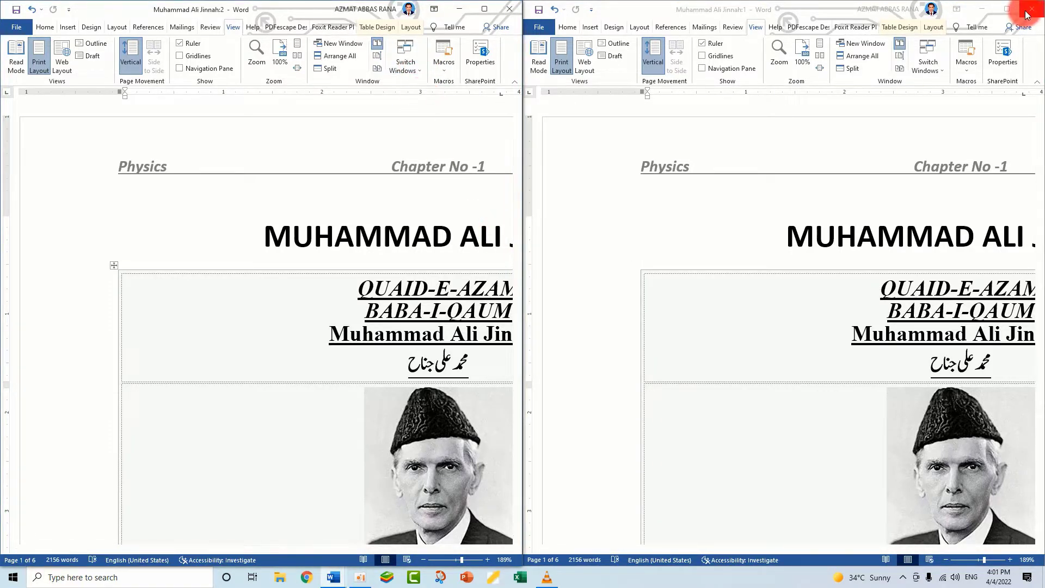
click(410, 64)
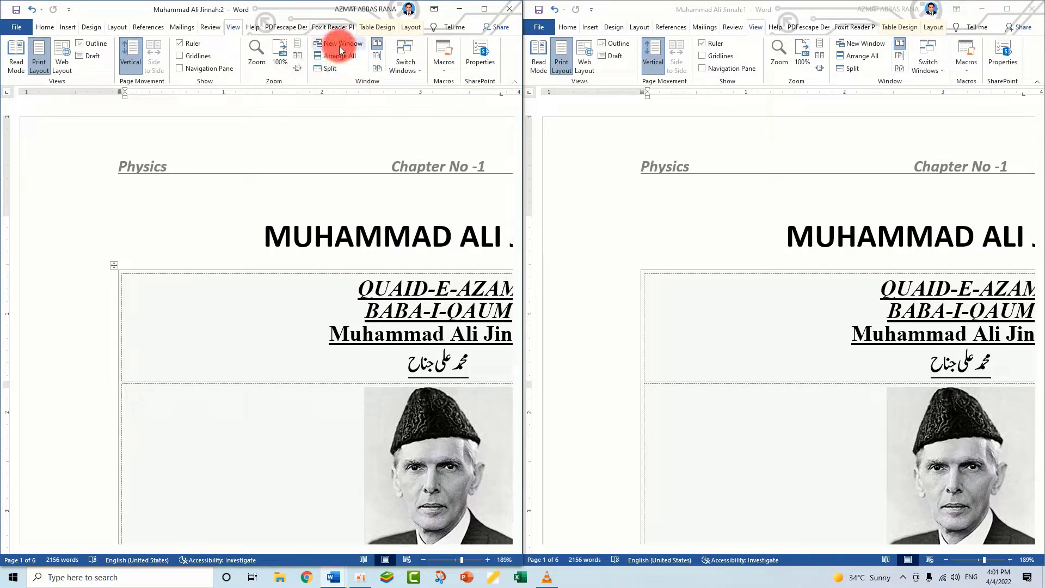
click(368, 155)
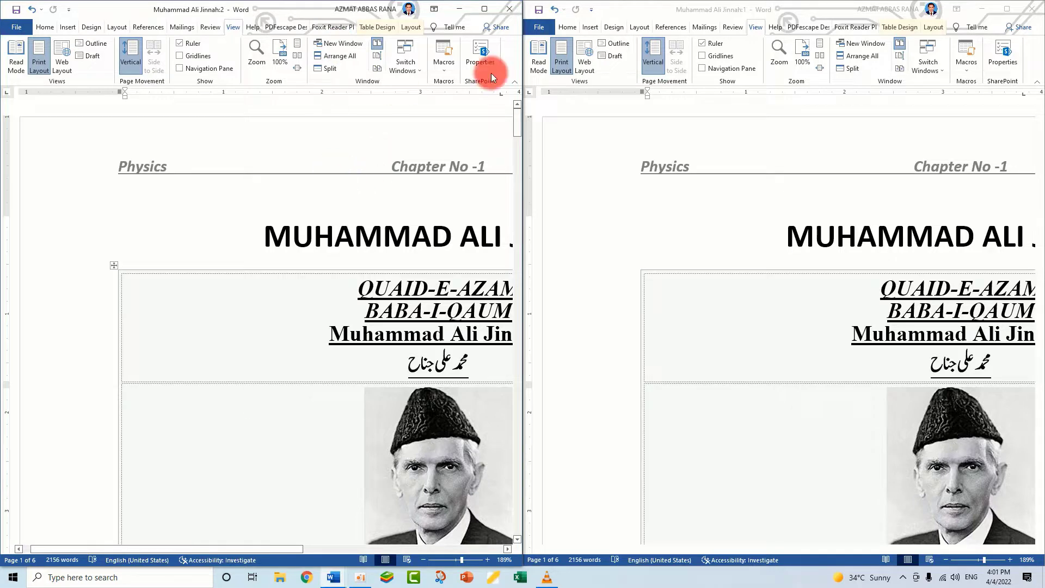
click(518, 10)
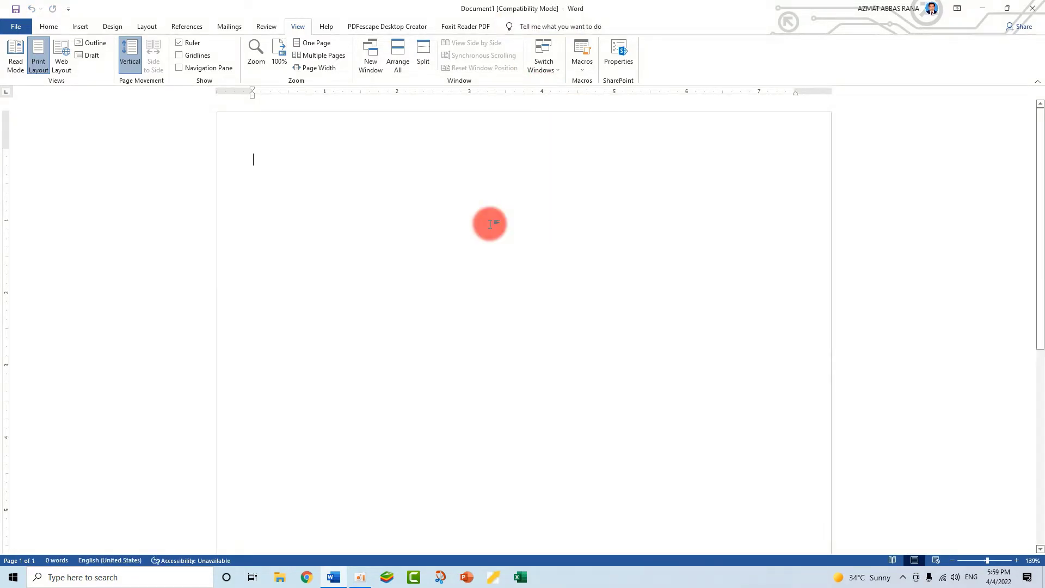
Start recording a macro named Macro2, stored in All Documents (Normal.dotm)
click(584, 68)
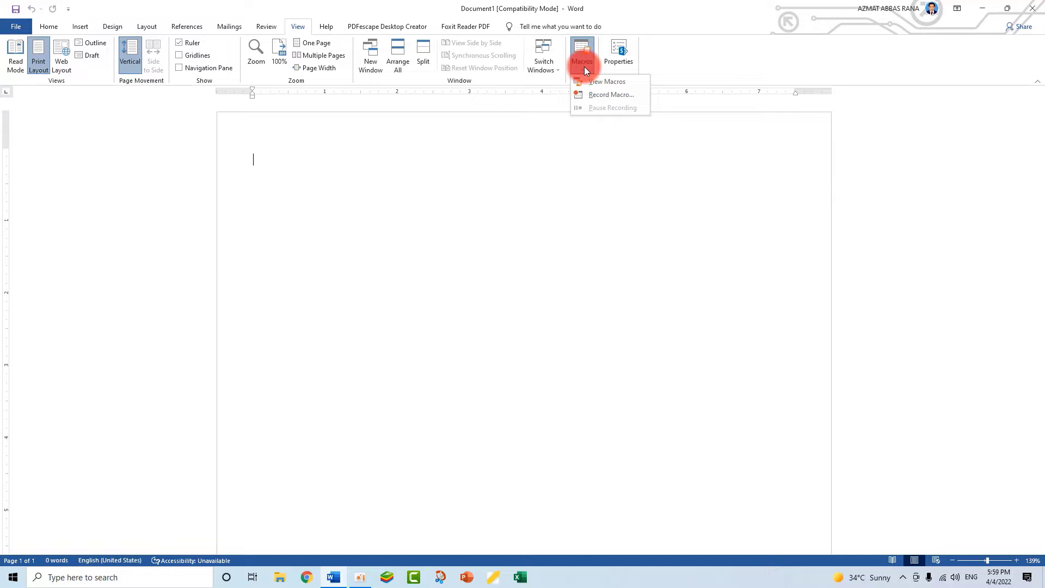
click(600, 97)
drag(507, 202, 562, 184)
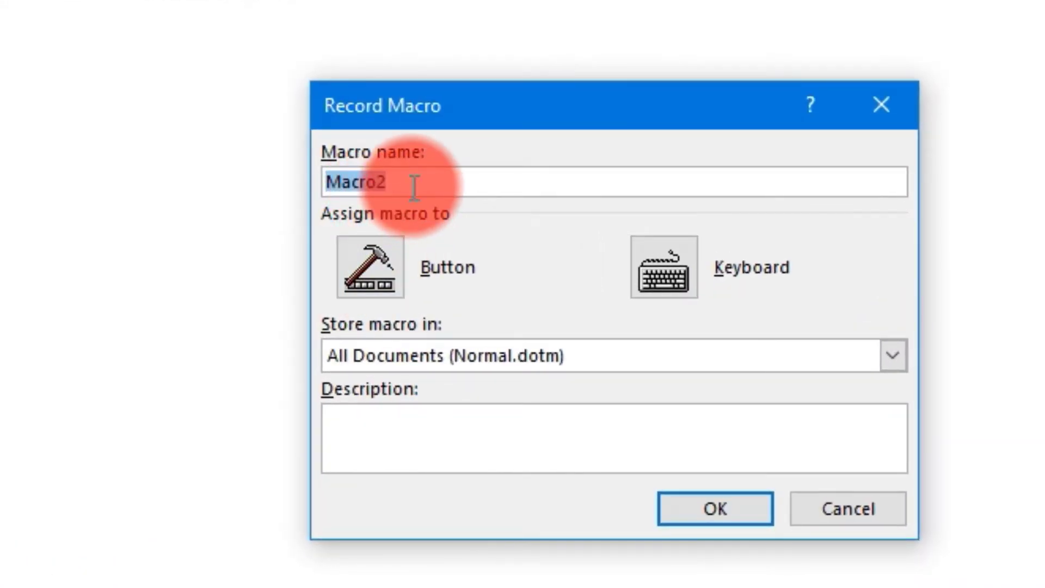
click(711, 515)
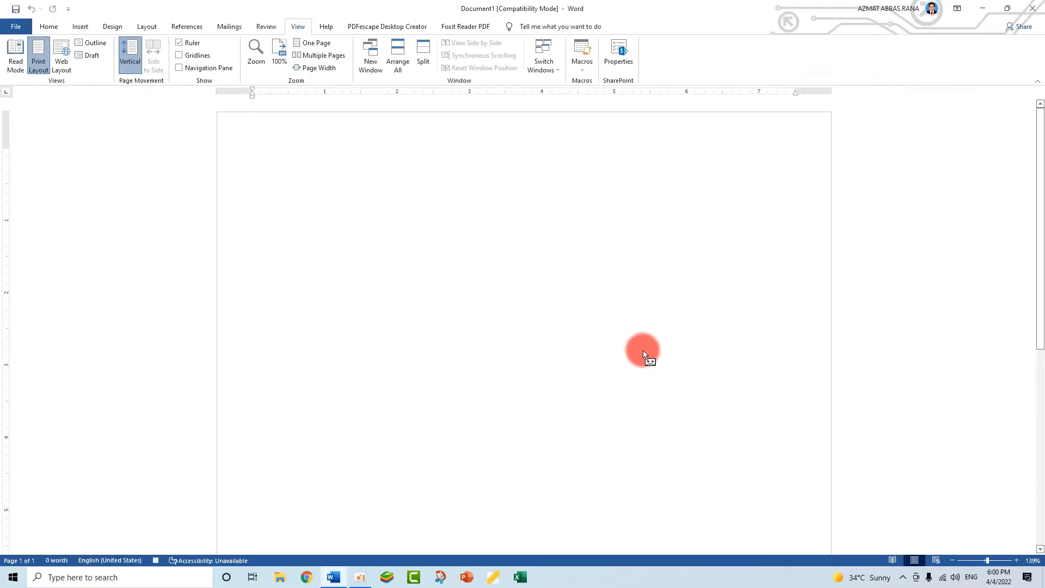
Write the line "Bracnches of chemistry" at the start of the blank document
text(B)
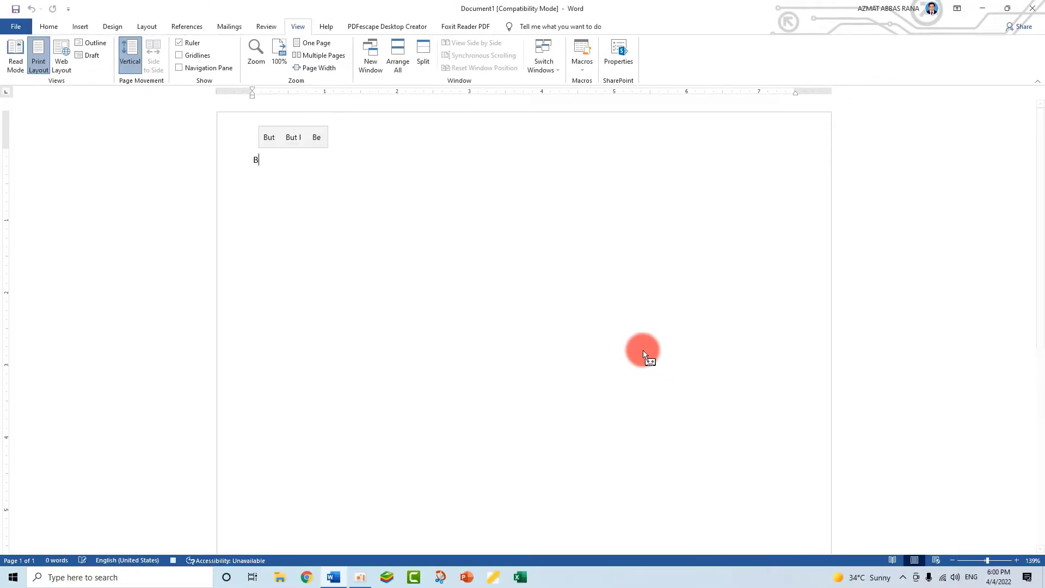
text(rac)
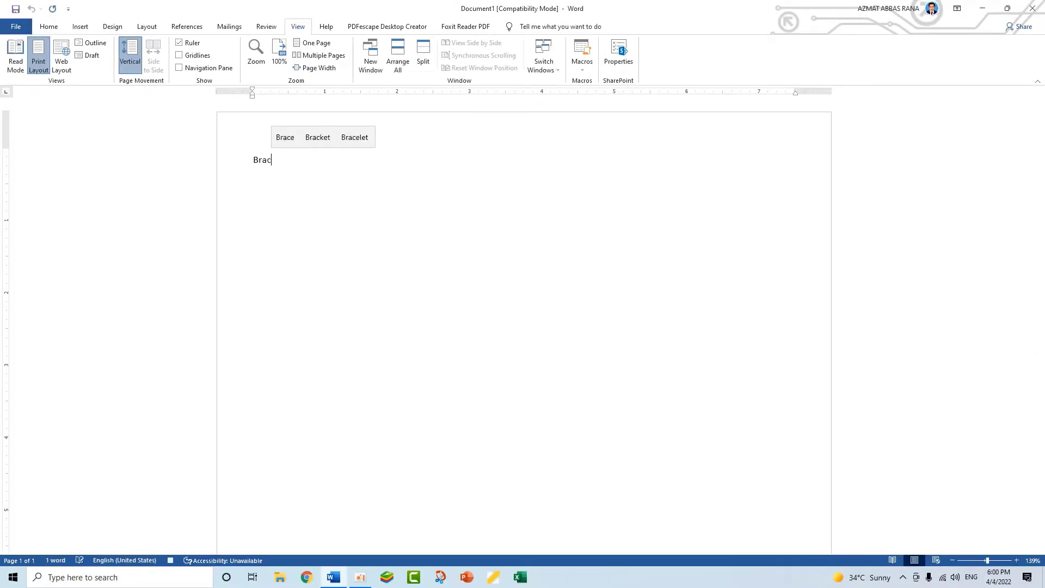
text(nches )
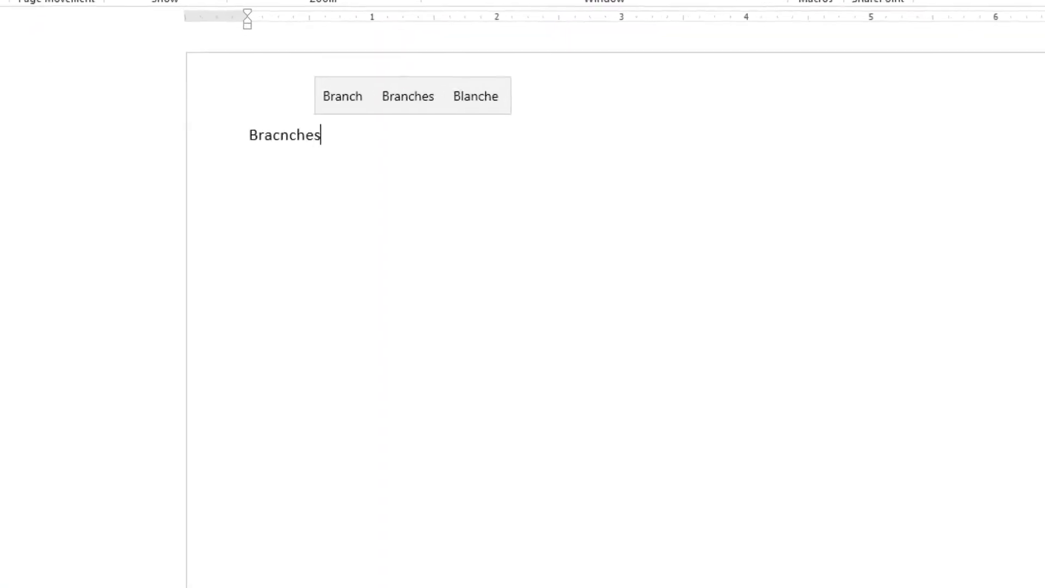
text(of ch)
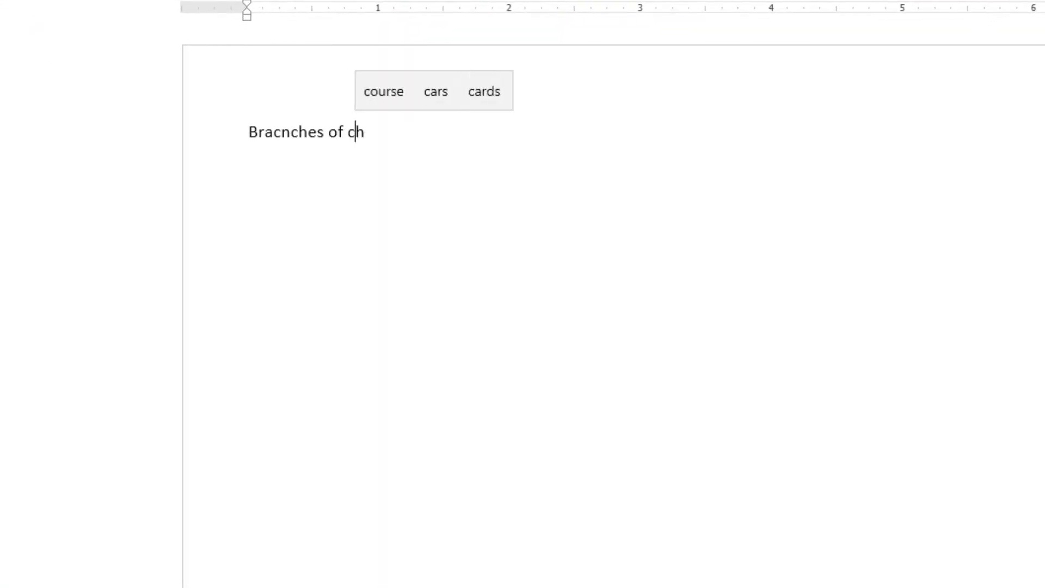
text(emistry)
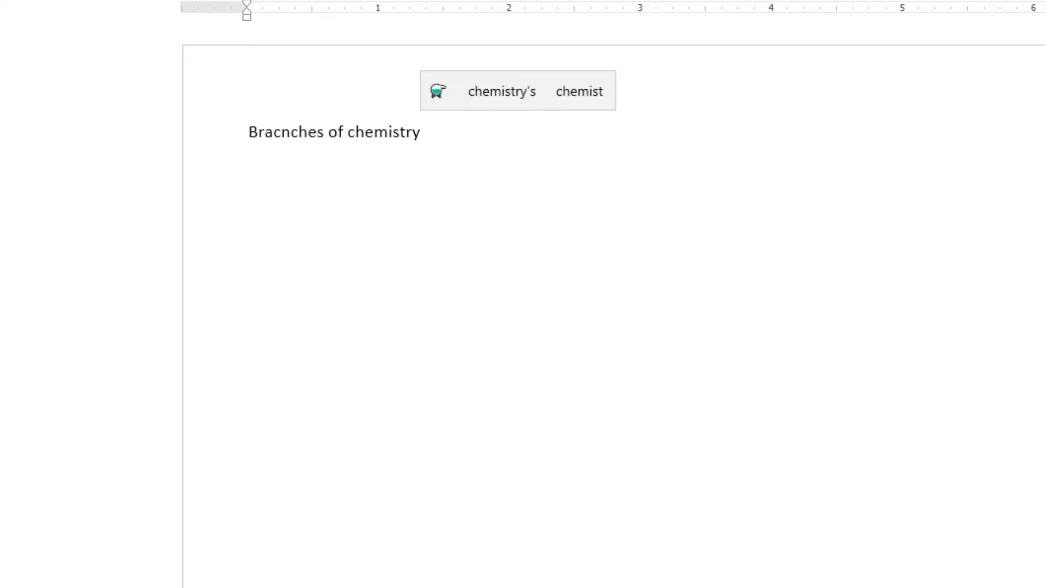
Add the lines "organic chem" and "bio chemistry" as separate paragraphs below the first line
key(Return)
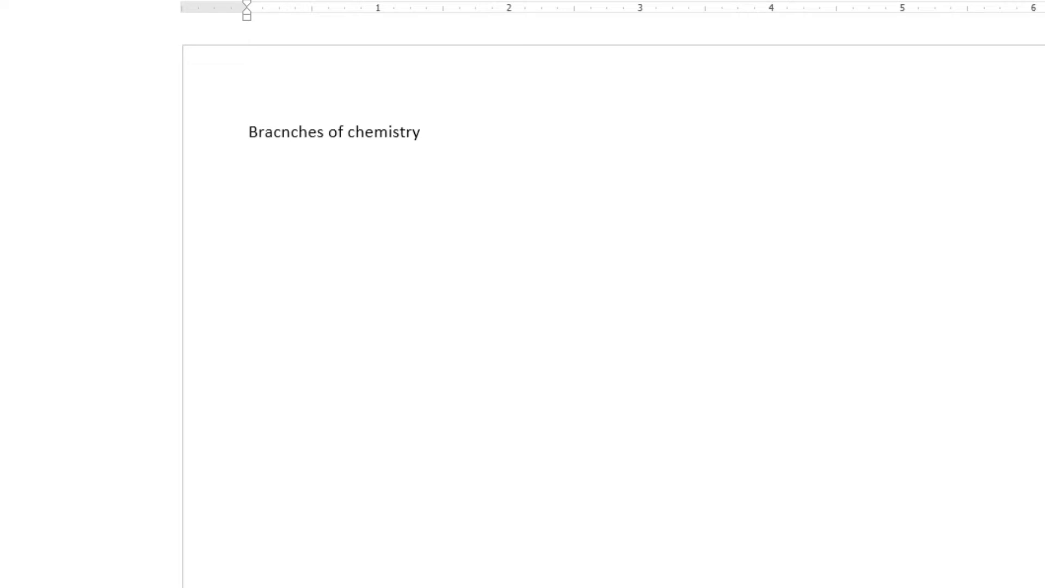
text(orga)
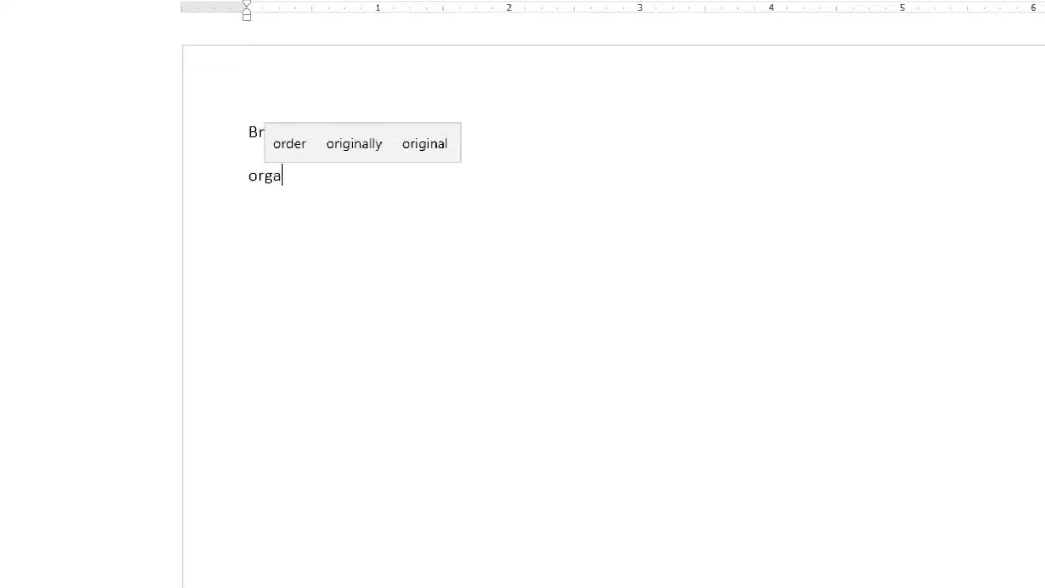
text(nic )
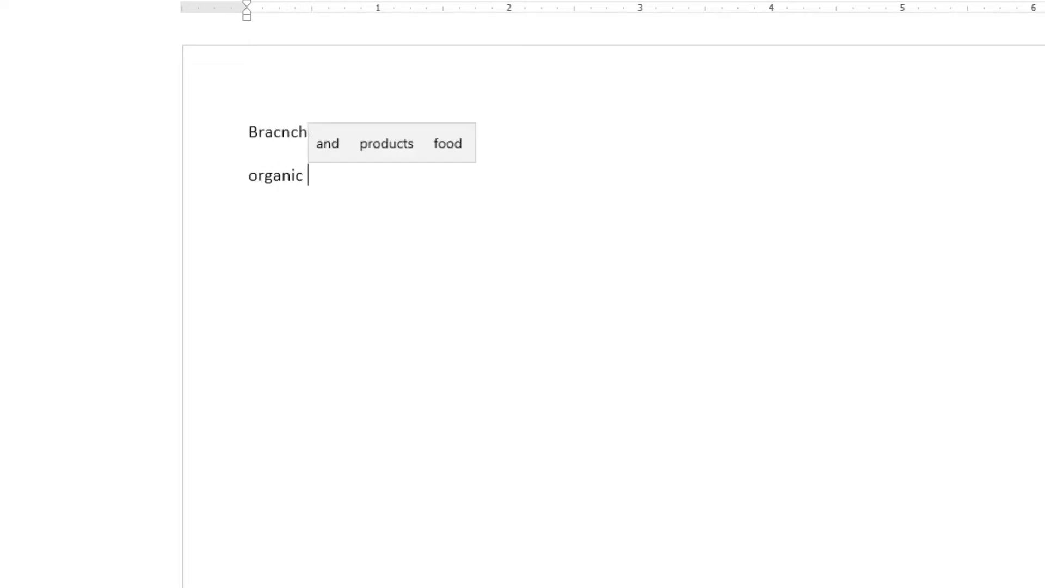
text(chem)
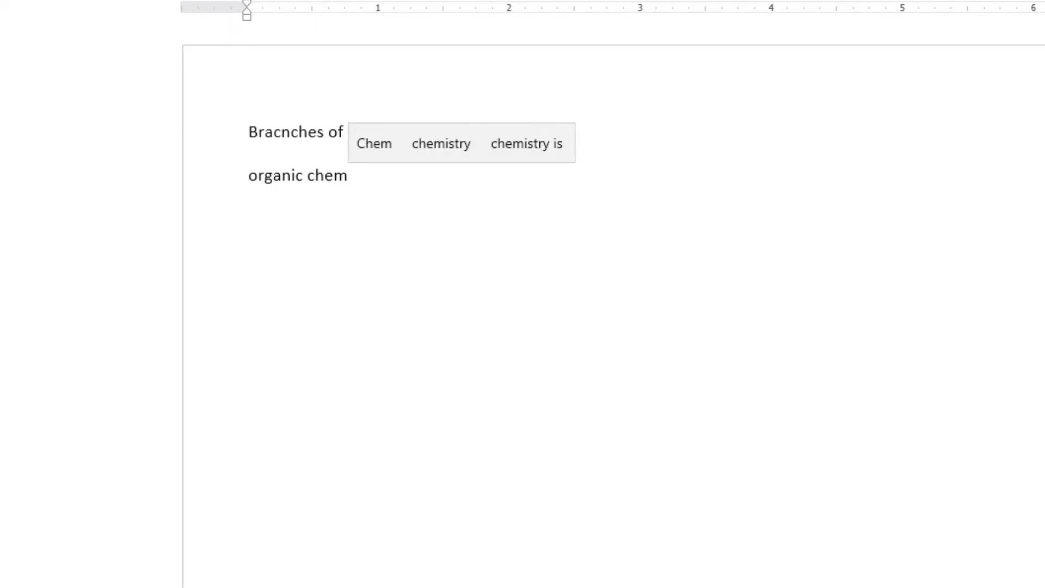
click(957, 484)
key(Return)
text(bio chemistry)
key(Return)
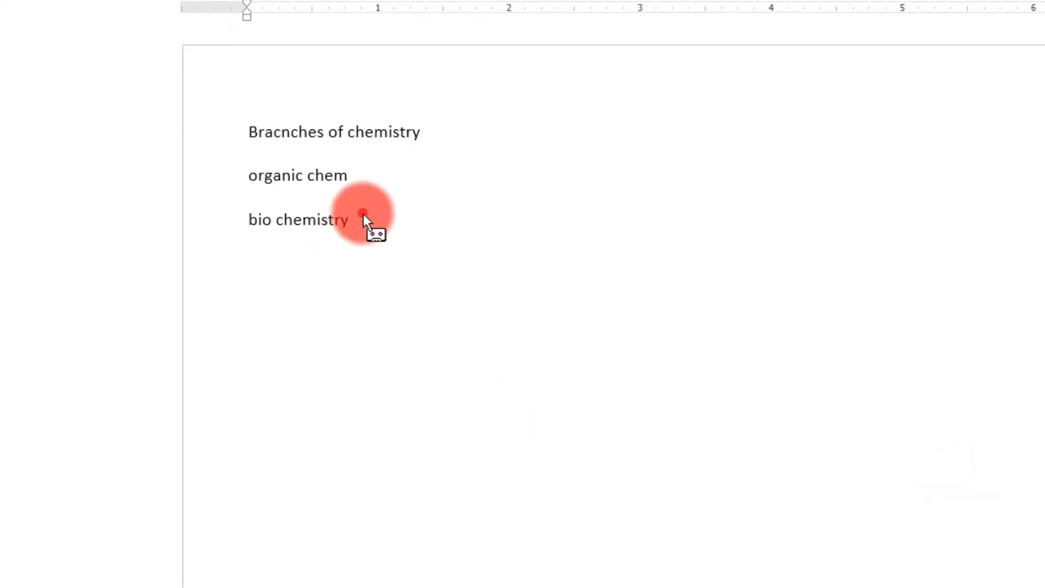
Format all three chemistry lines as bold, italic, underlined, size 11 text in red
drag(366, 221, 243, 136)
click(34, 14)
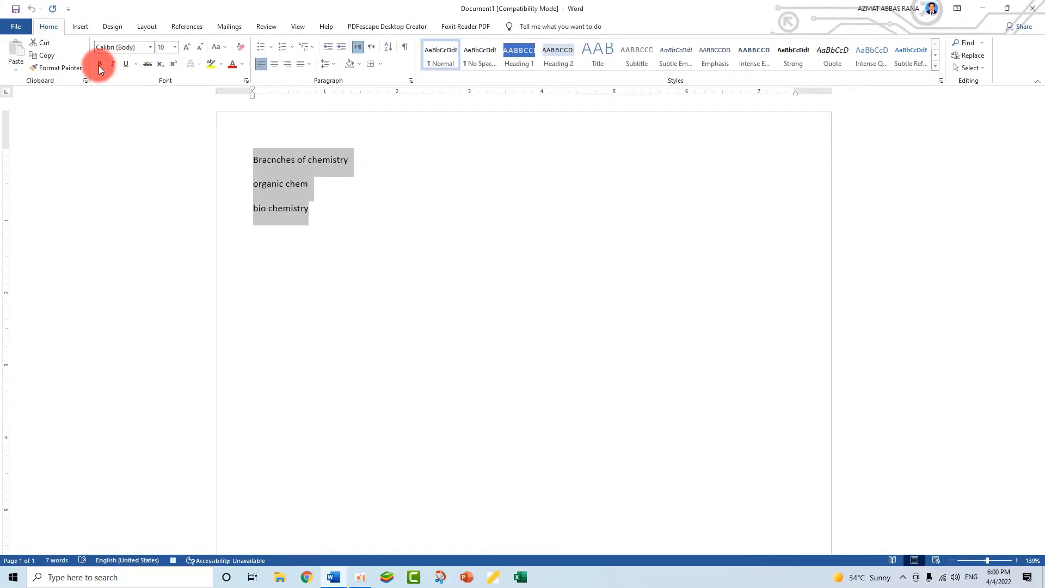
click(99, 64)
click(186, 47)
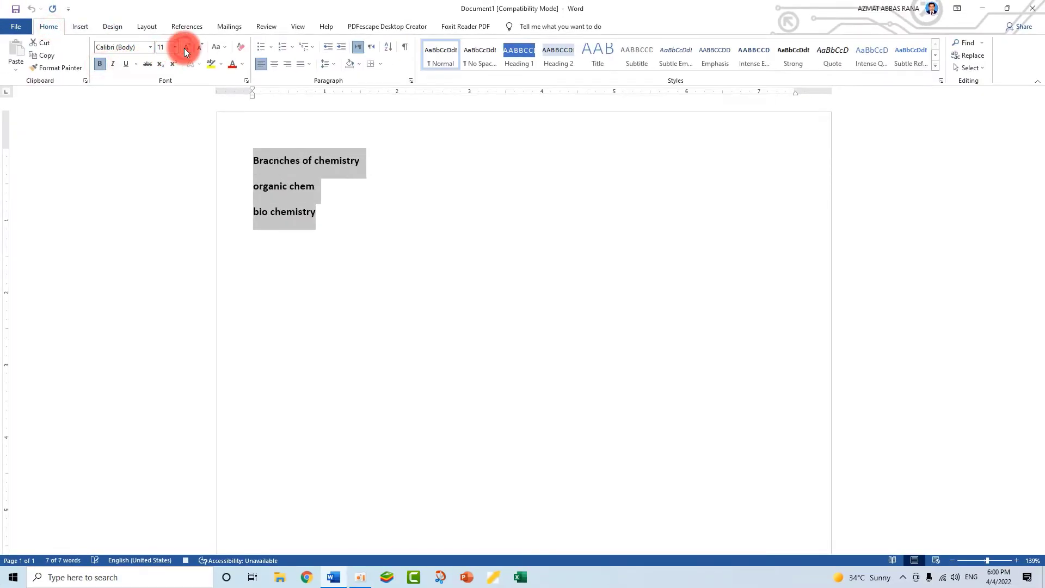
click(126, 64)
click(114, 64)
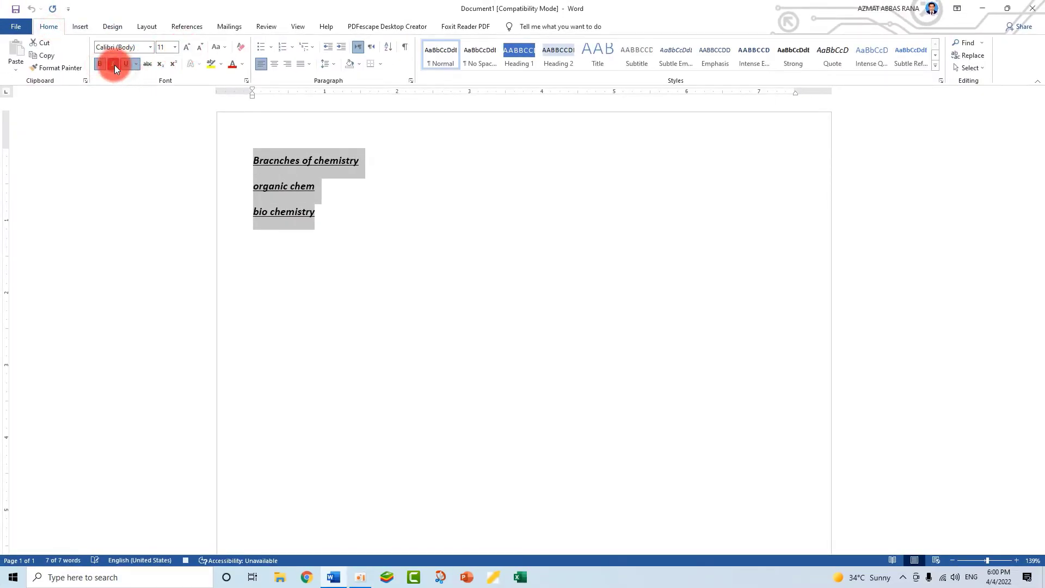
click(233, 64)
click(373, 272)
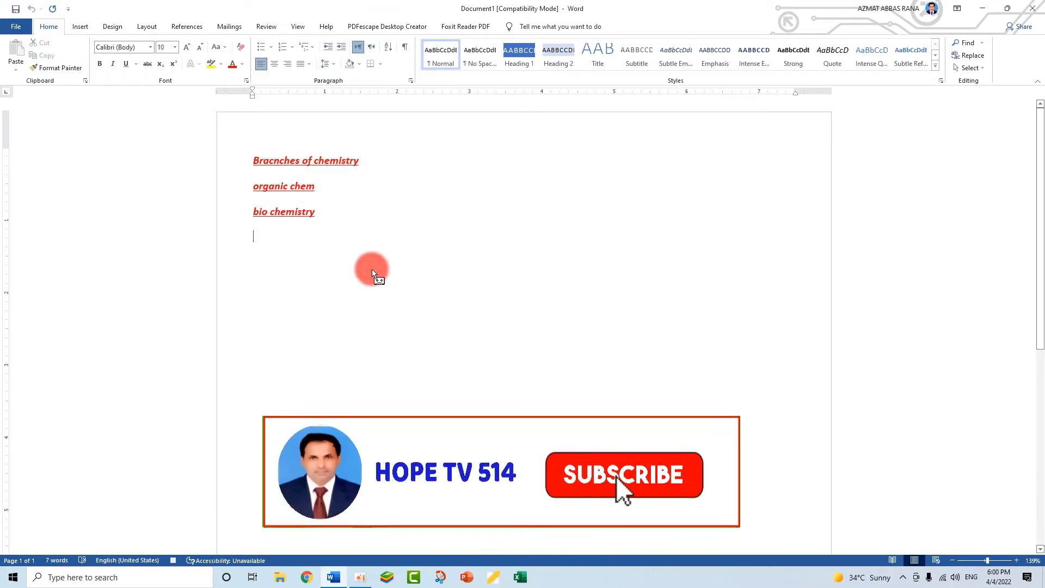
Stop recording the macro
click(75, 27)
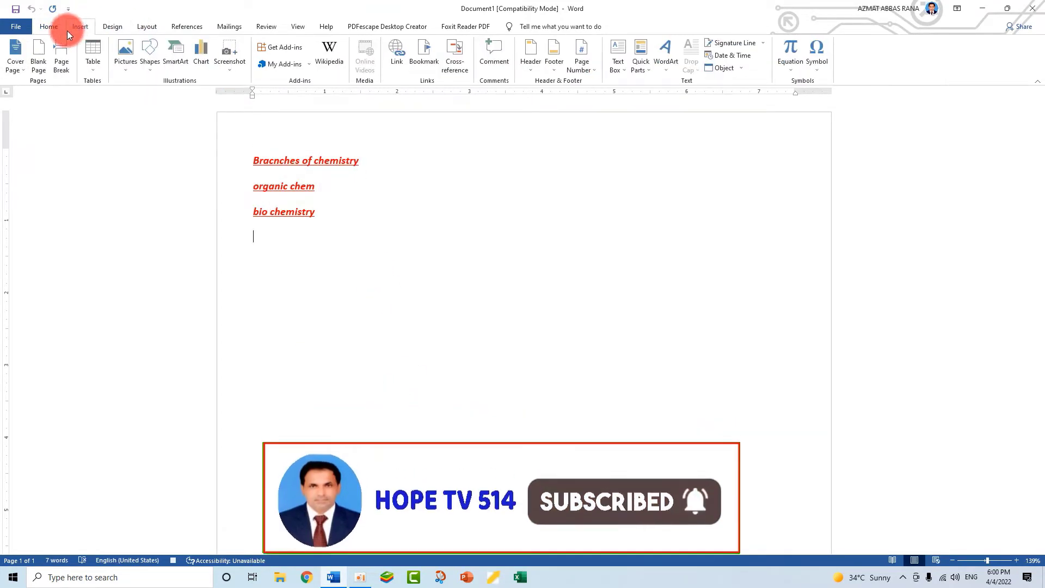
click(298, 26)
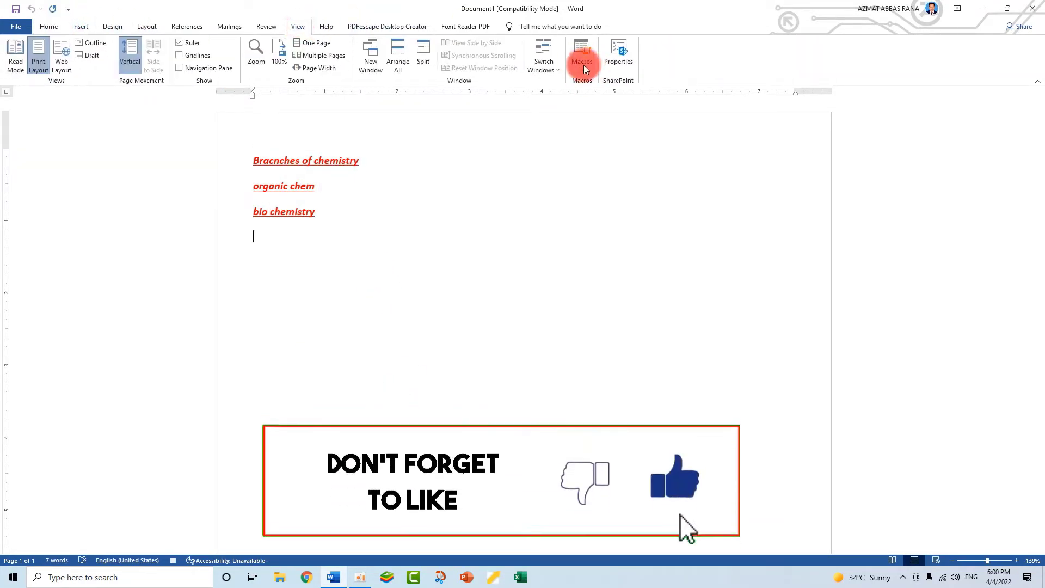
click(583, 65)
click(601, 94)
Delete the three formatted chemistry lines so the page is empty
click(588, 284)
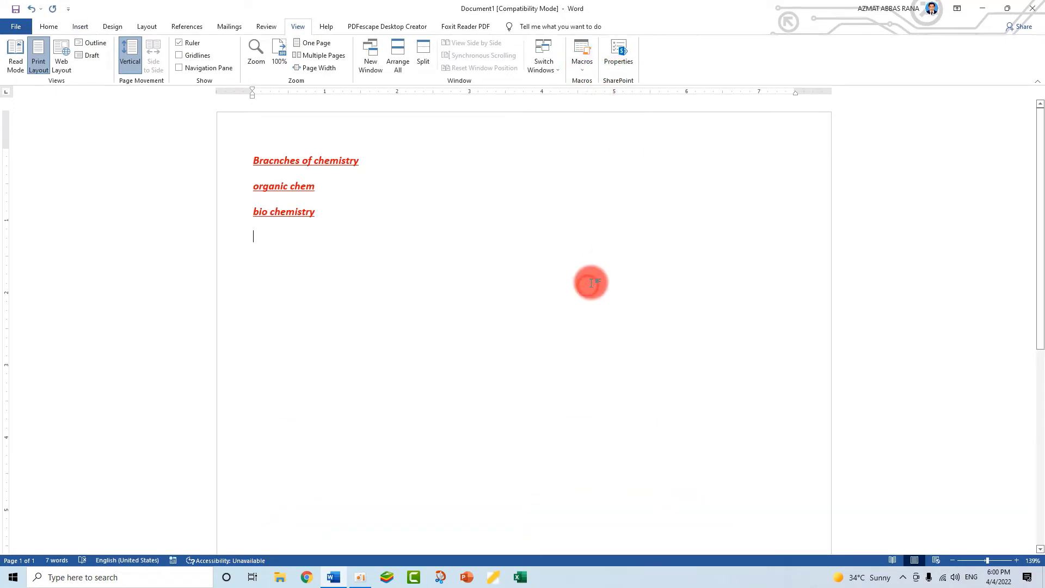
drag(221, 134, 305, 247)
key(Delete)
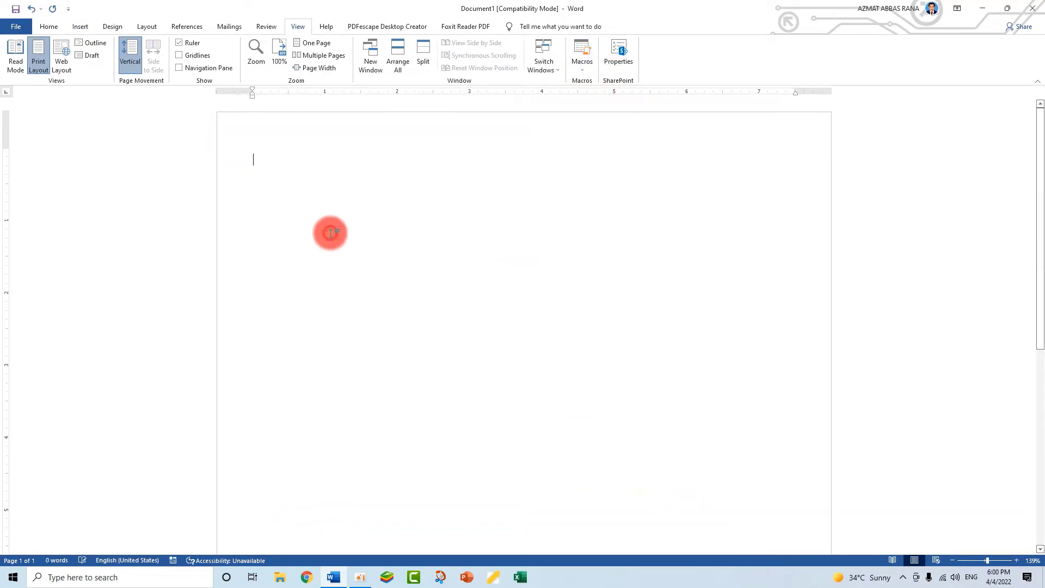
Run Macro2 from the list of saved macros on the empty page
click(580, 65)
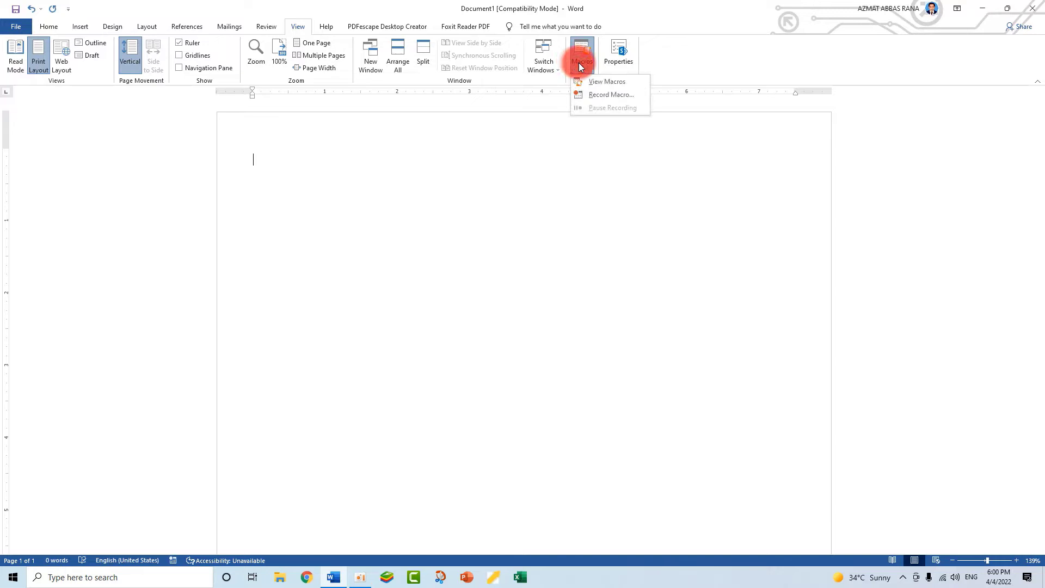
click(597, 87)
click(423, 227)
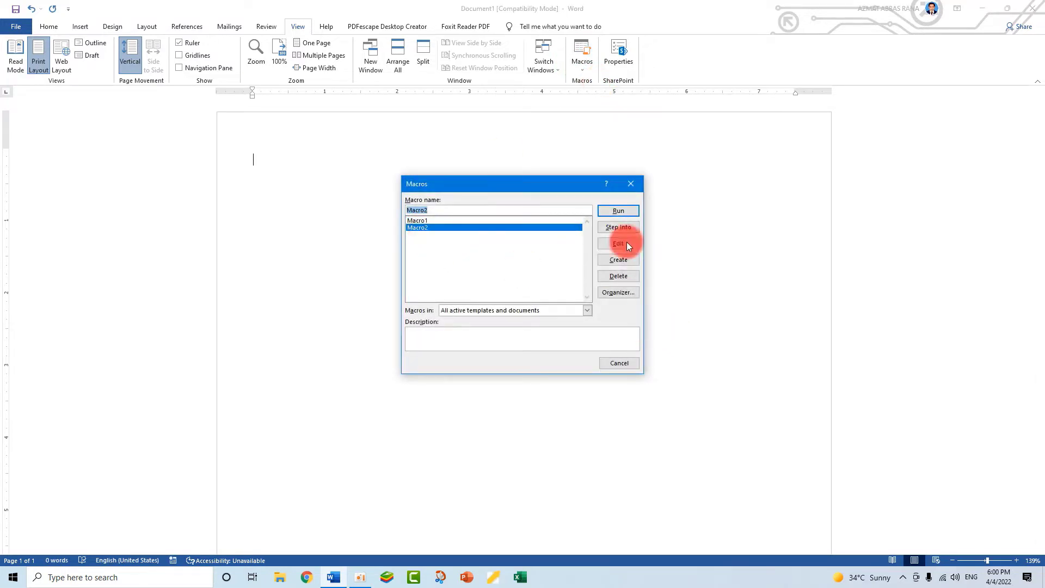
click(618, 211)
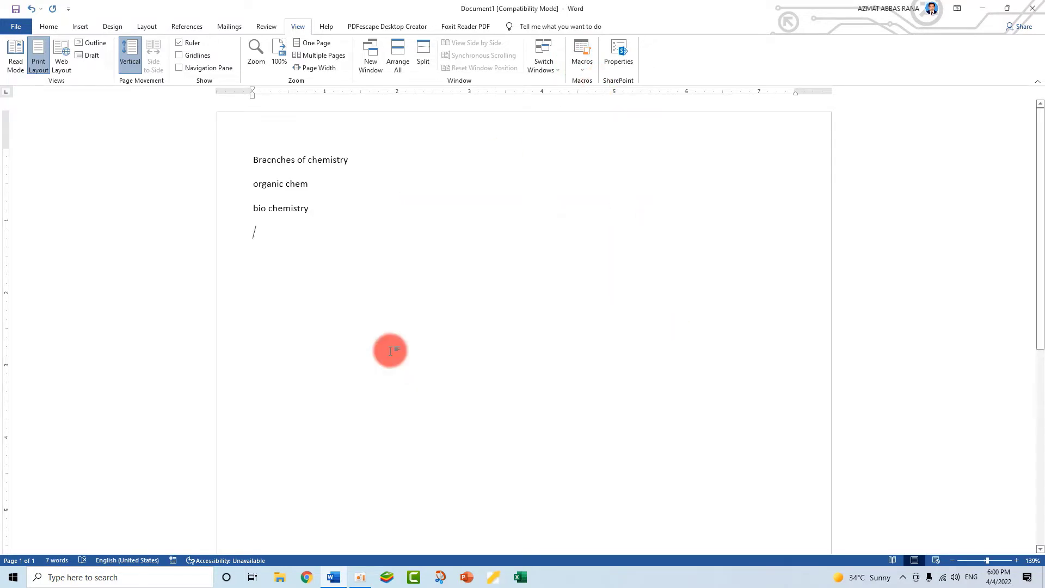
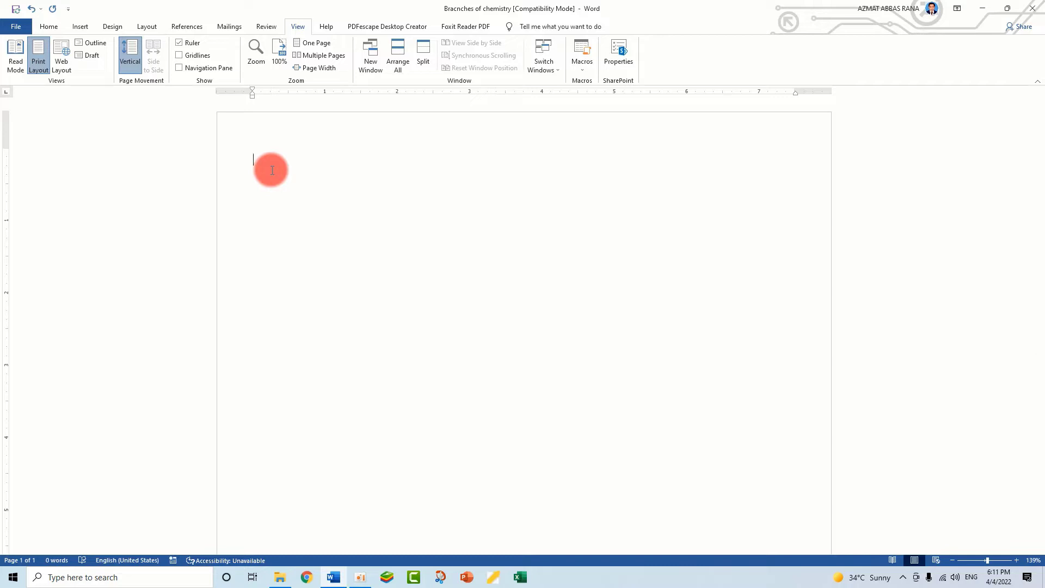
Start recording a new macro named Macro1 with Ctrl+A assigned as its keyboard shortcut
click(583, 69)
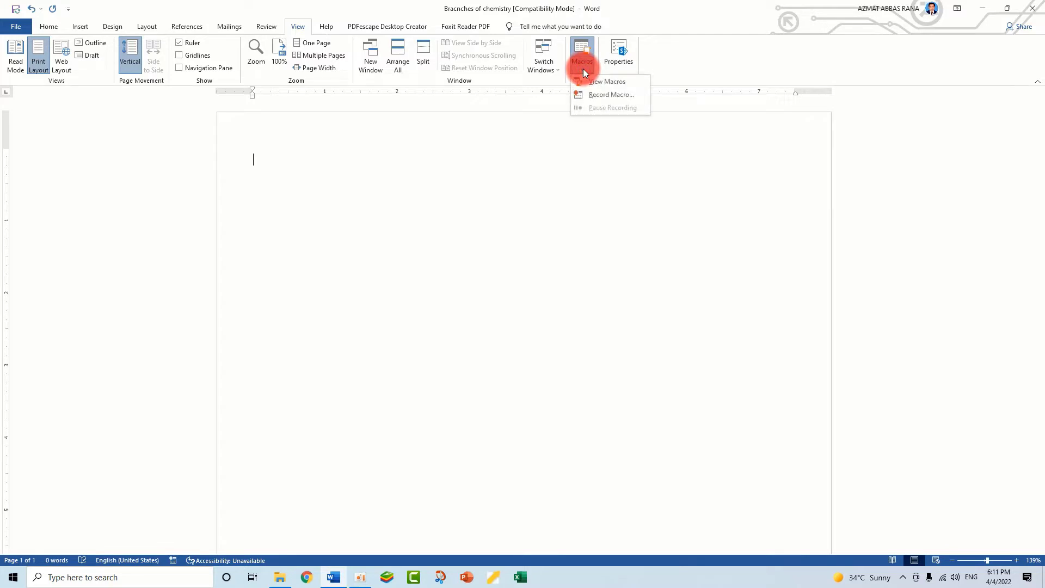
click(603, 94)
click(594, 245)
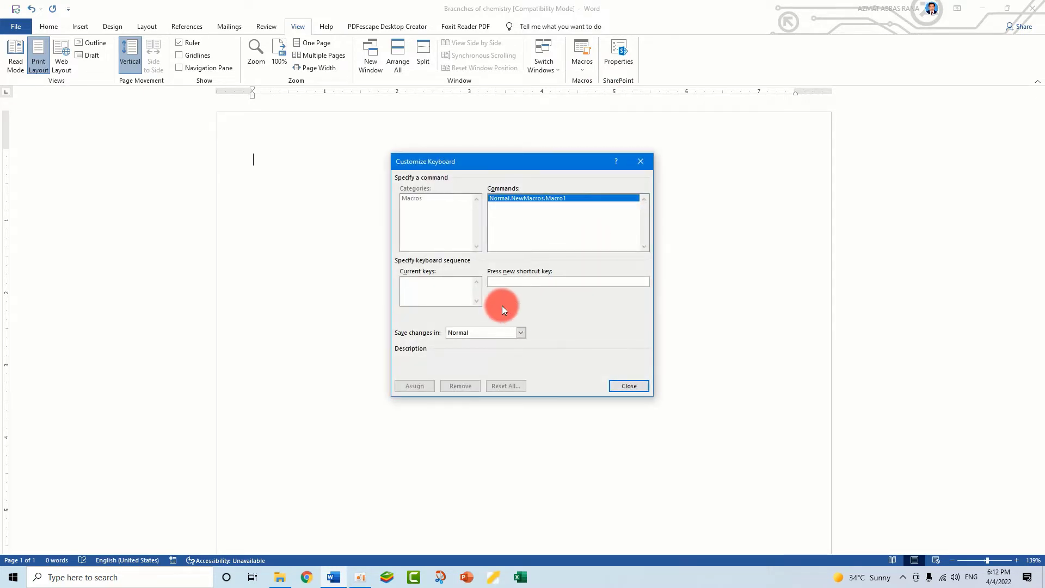
key(ctrl+a)
click(419, 387)
click(640, 386)
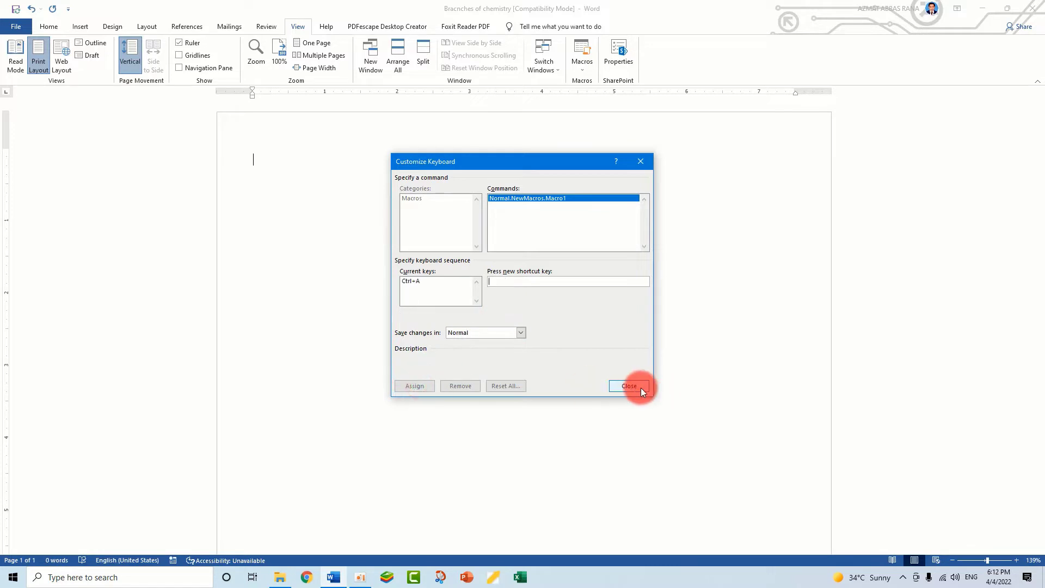
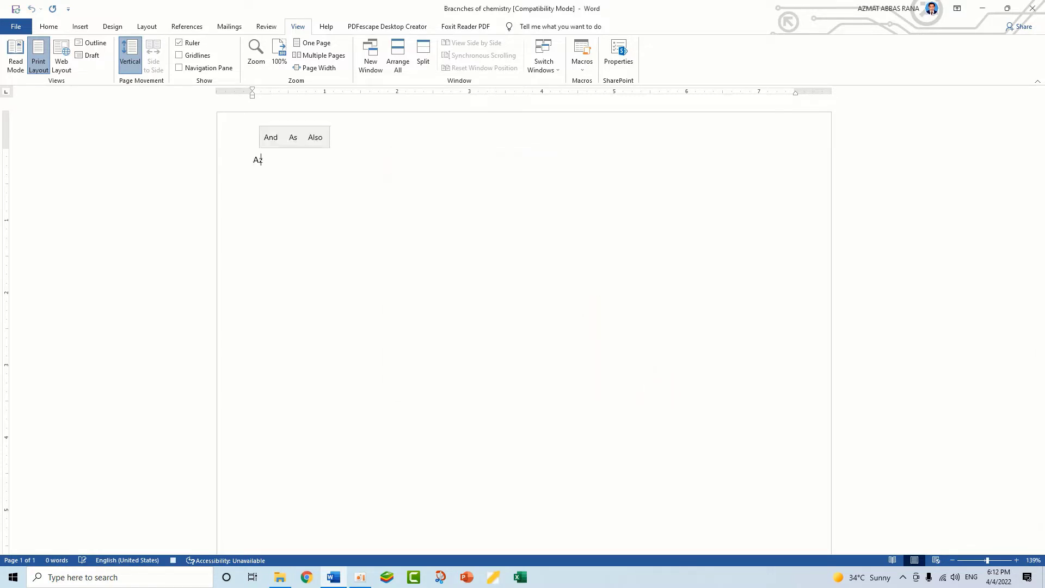
Enter a line with the instructor's full name followed by "Instructor GTTI Multan"
text(LTAN)
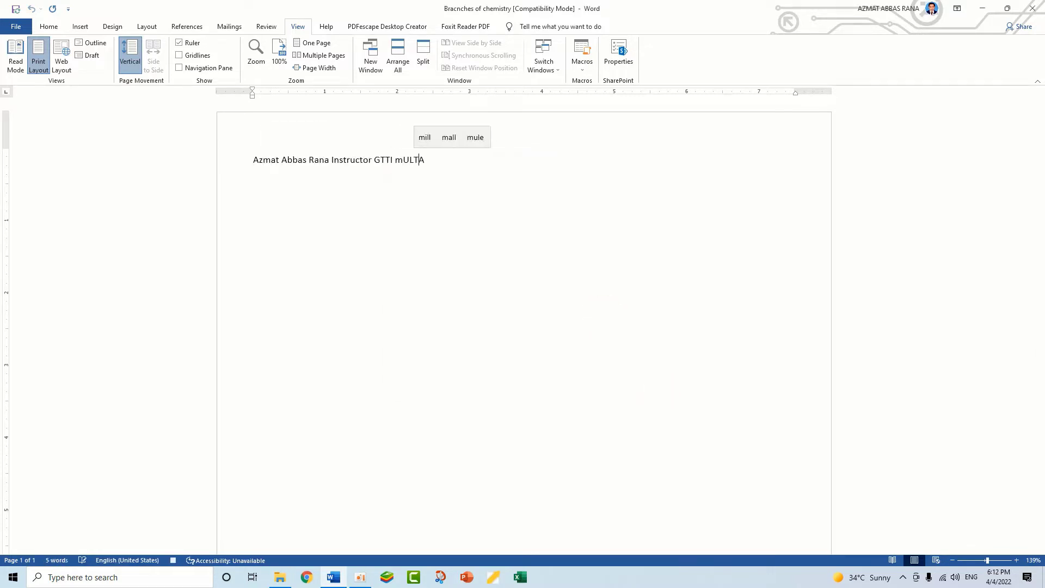
key(BackSpace)
key(BackSpace)
key(BackSpace)
key(BackSpace)
key(BackSpace)
key(BackSpace)
text(Multa)
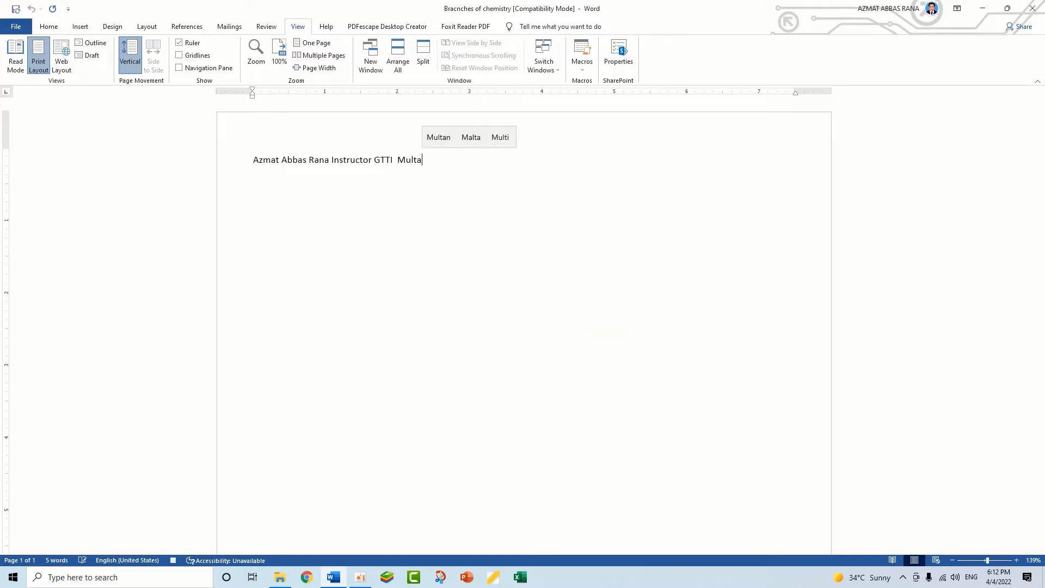
text(n)
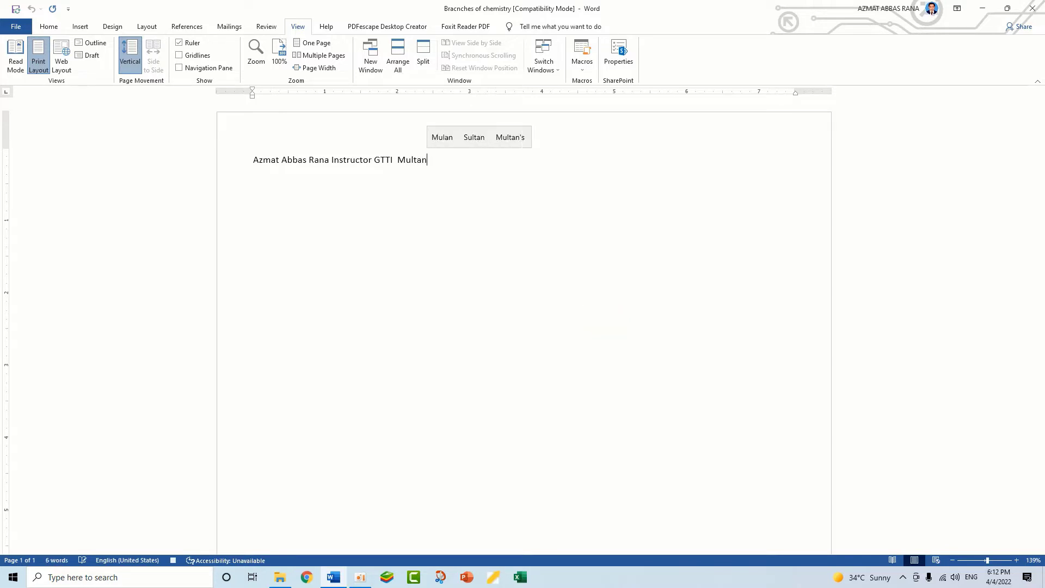
Format the entered line as bold, italic, size 12 text in red
click(458, 224)
drag(436, 165, 261, 157)
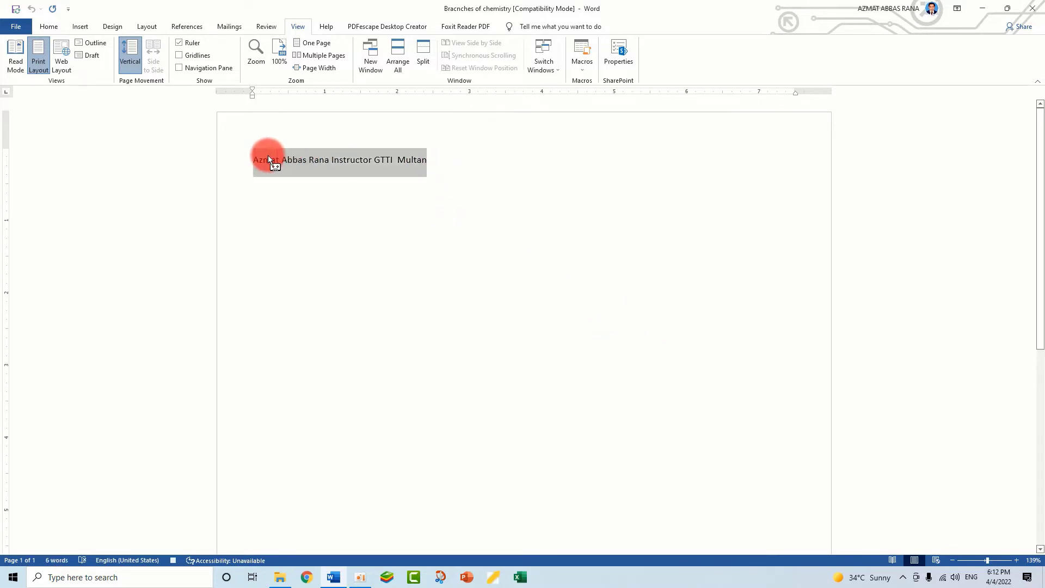
click(49, 29)
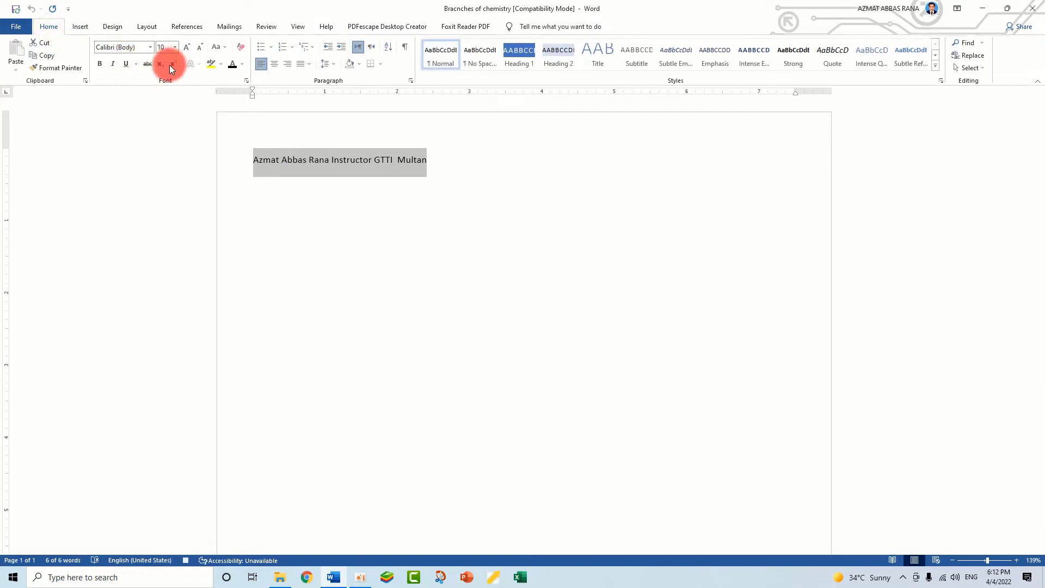
click(185, 47)
click(185, 48)
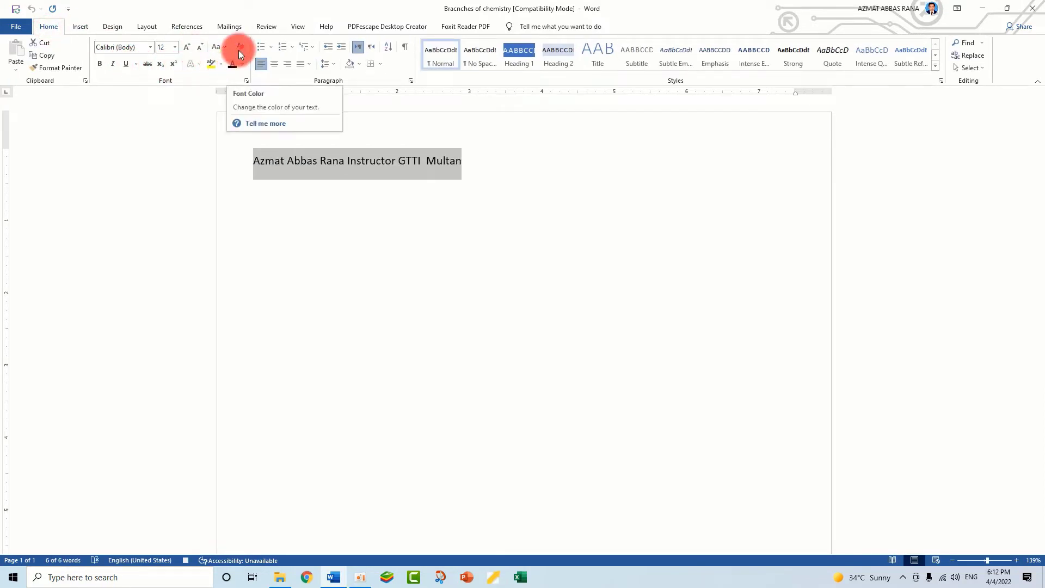
click(241, 64)
click(243, 162)
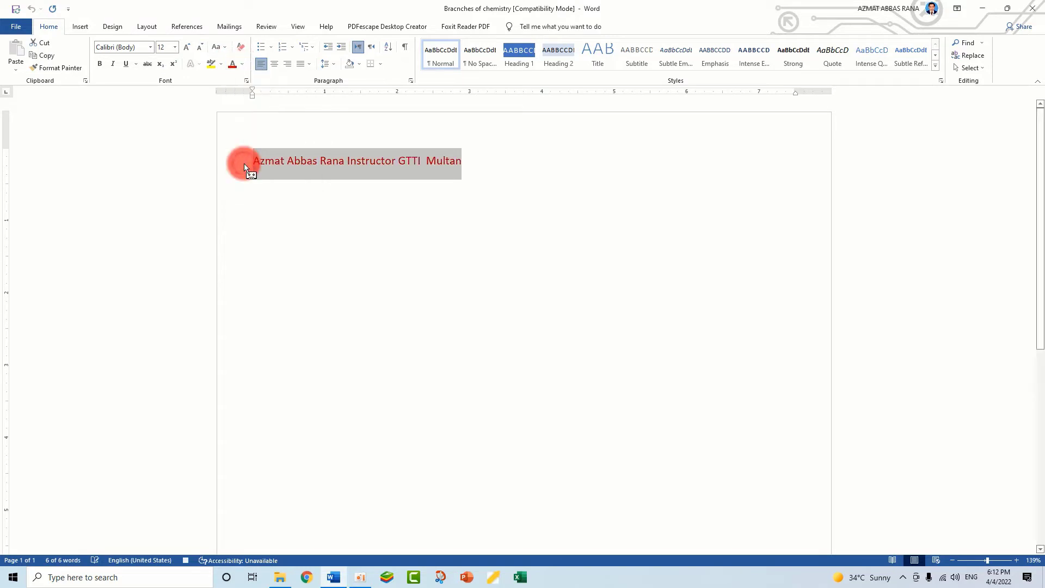
click(112, 64)
click(99, 64)
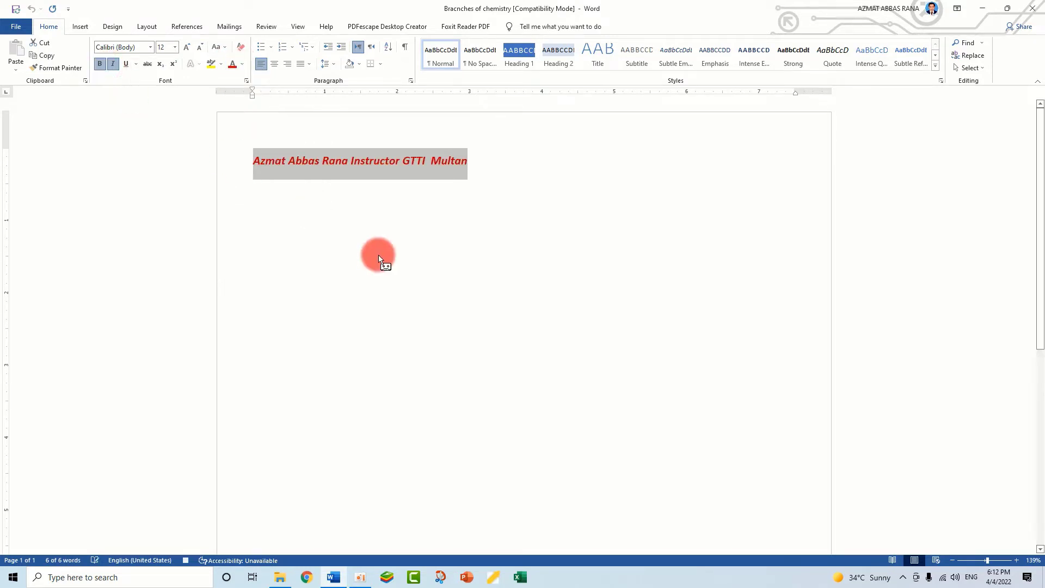
click(378, 252)
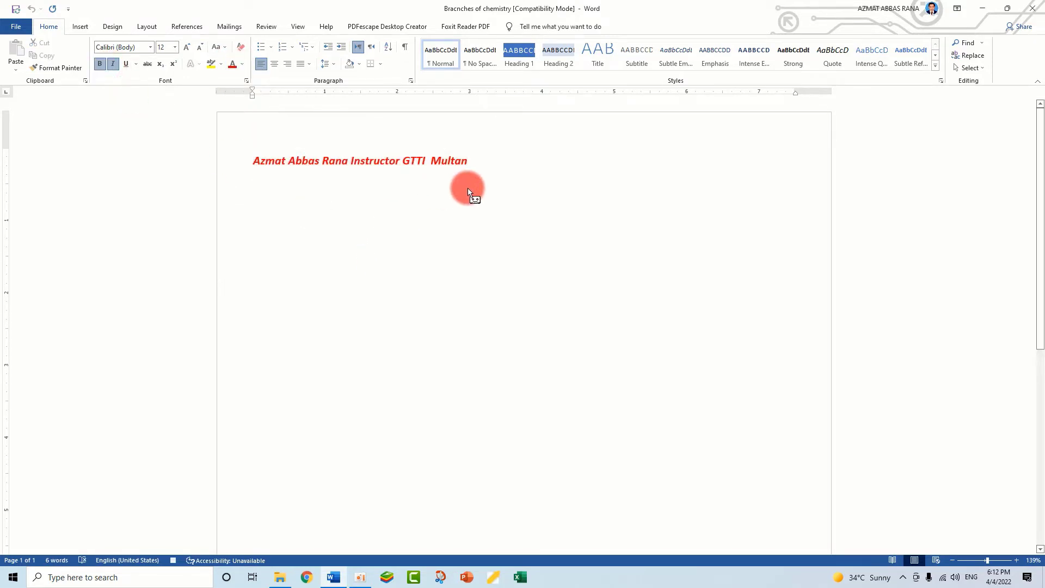
Stop recording the macro that holds the formatted instructor line
click(296, 27)
click(581, 66)
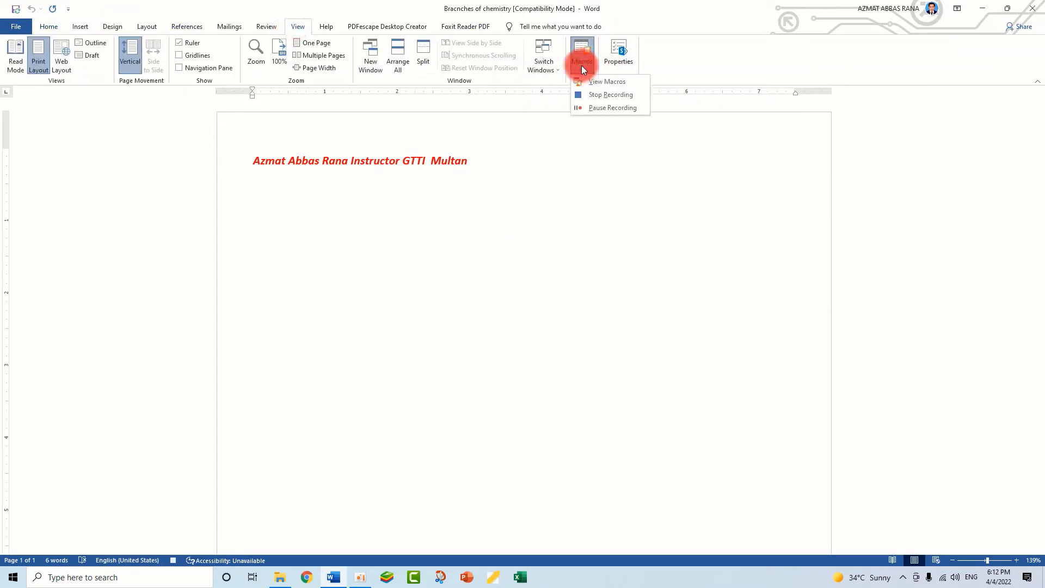
click(607, 95)
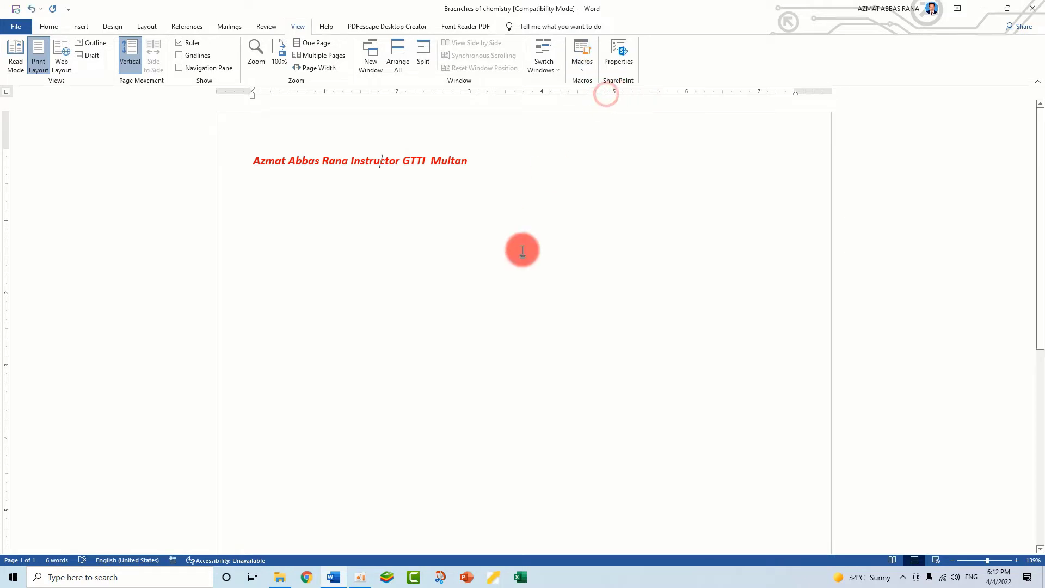
Add two line breaks after the instructor line and run the recorded macro there with its assigned shortcut
click(471, 160)
key(Return)
key(Return)
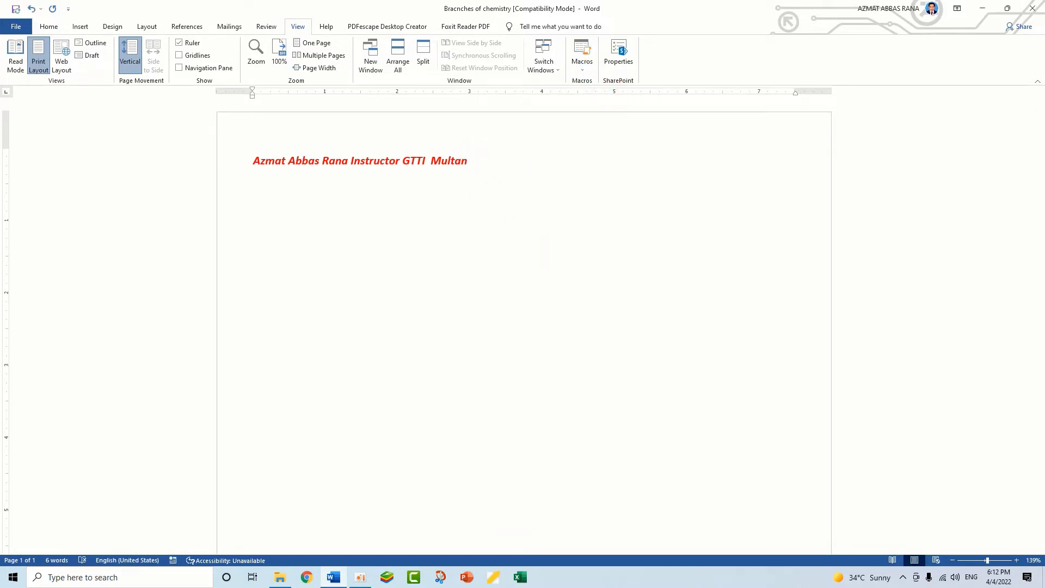
click(531, 251)
key(ctrl+m)
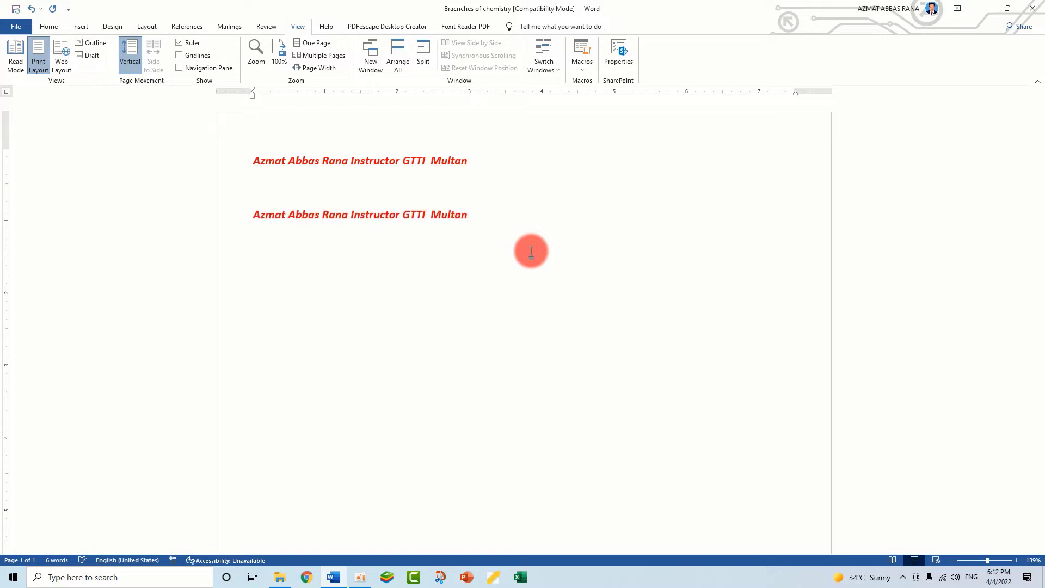
Start a new line below the second copy and run the recorded macro repeatedly
key(Return)
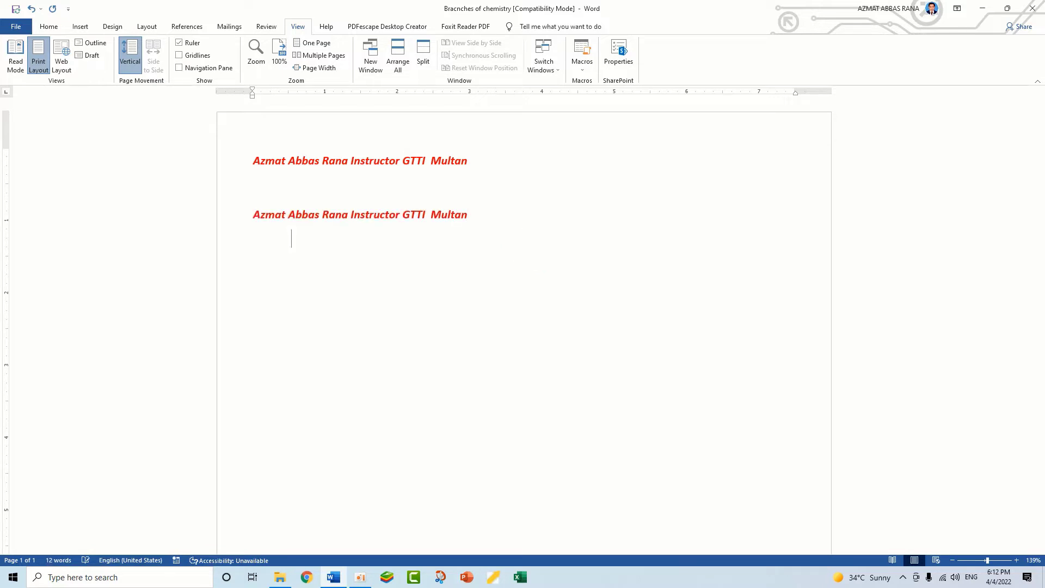
key(ctrl+m)
key(ctrl+m)
key(ctrl+m)
key(ctrl+m)
key(ctrl+m)
key(ctrl+m)
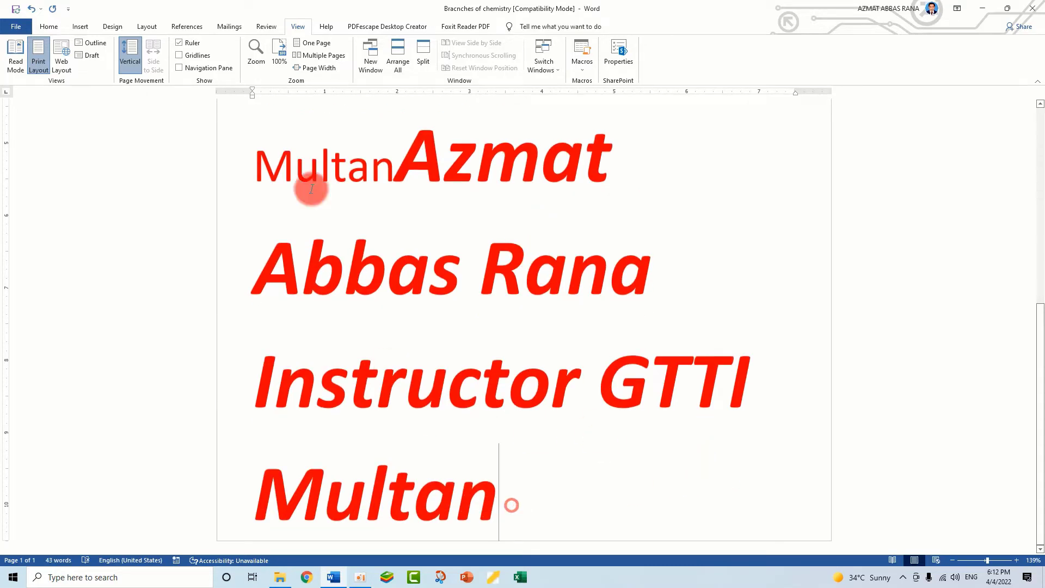
Select all the text produced by the macro and look through it from beginning to end
key(ctrl+a)
drag(306, 100, 253, 161)
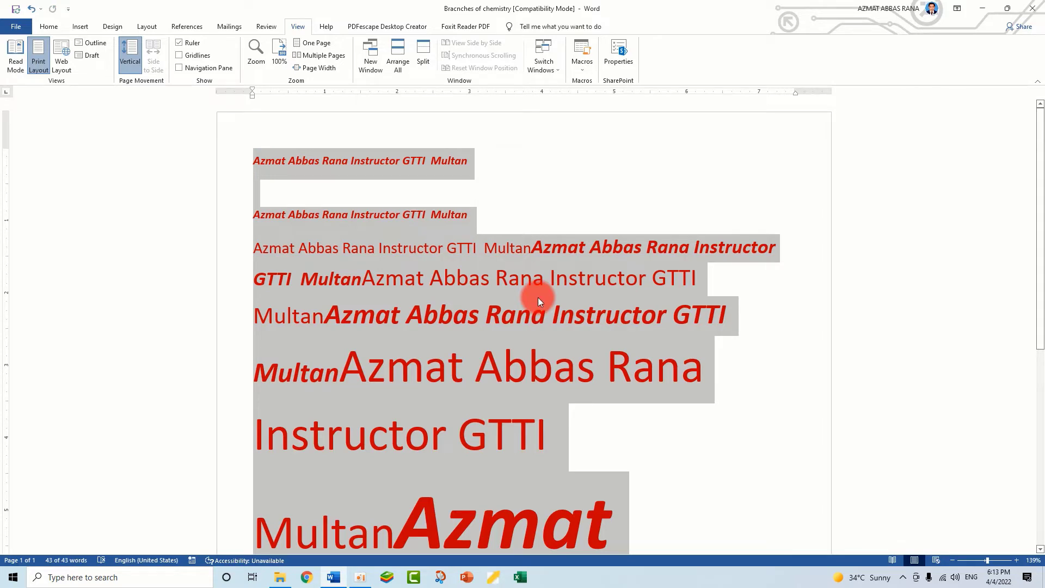
scroll(498, 301, down, 5)
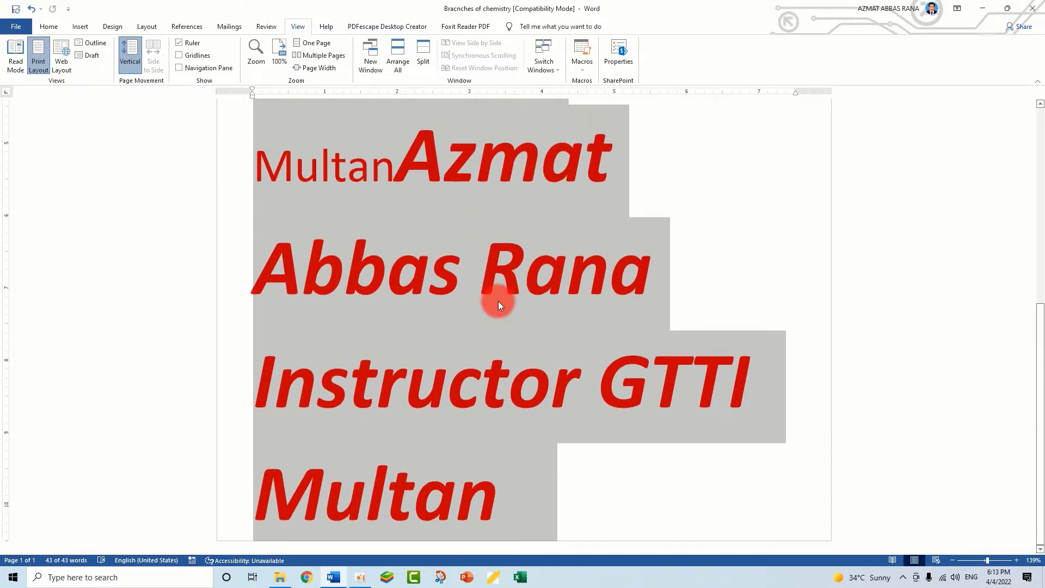
scroll(498, 302, up, 5)
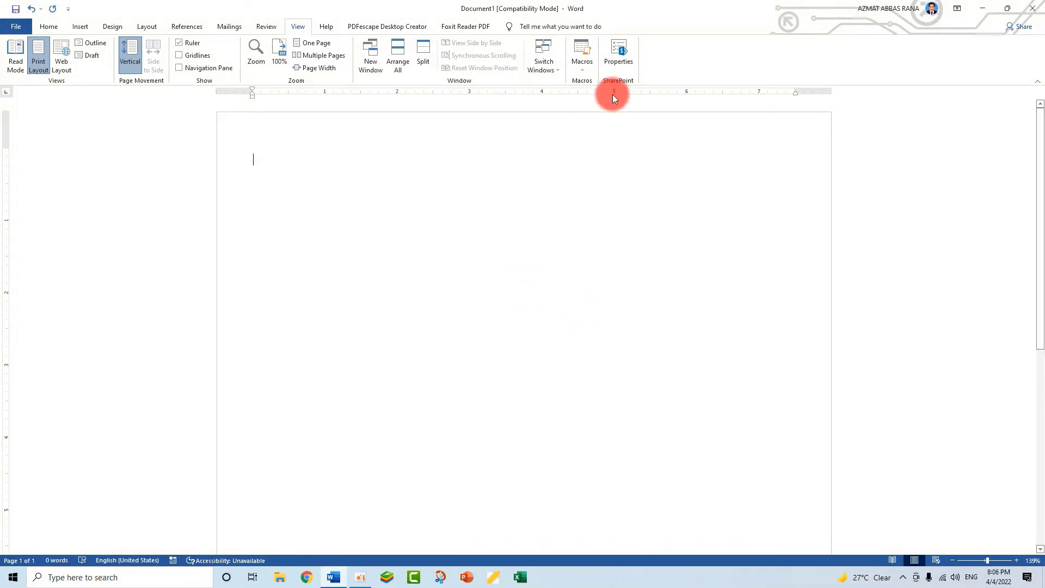
click(582, 71)
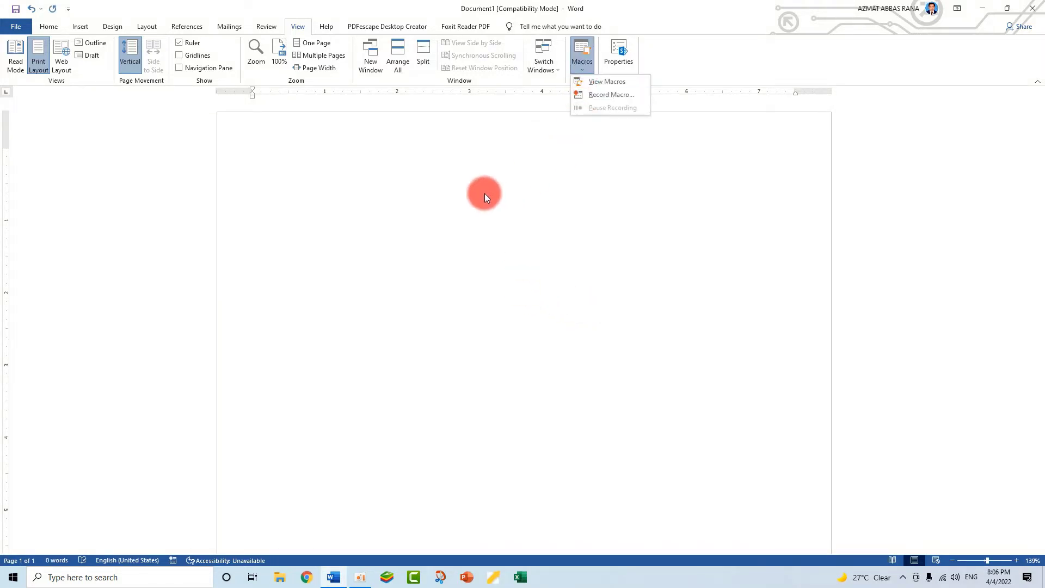
click(249, 171)
click(55, 27)
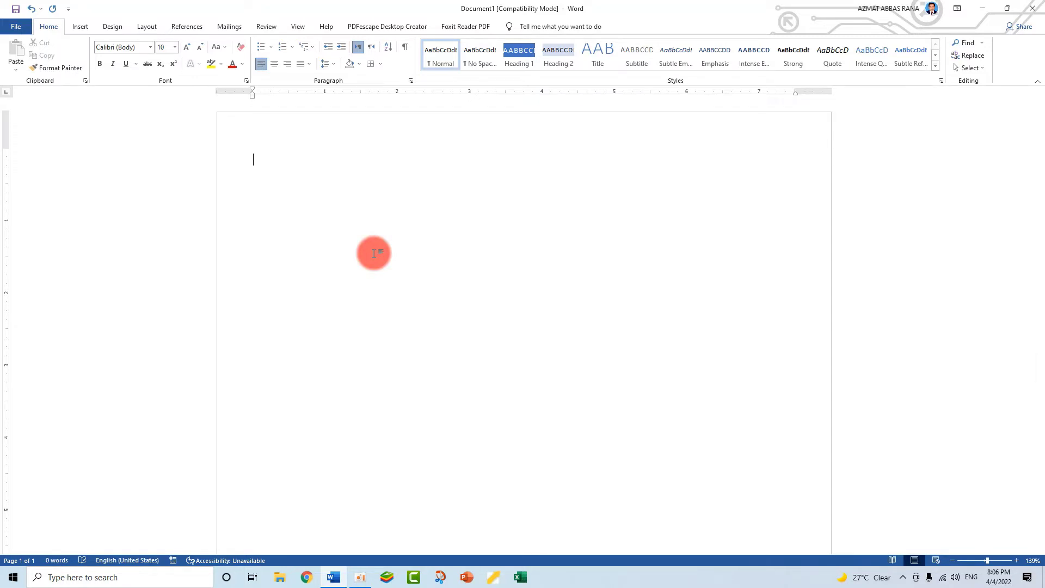
Start recording Macro1 in the blank Document1 with Ctrl+1 assigned as its keyboard shortcut
click(297, 28)
click(579, 68)
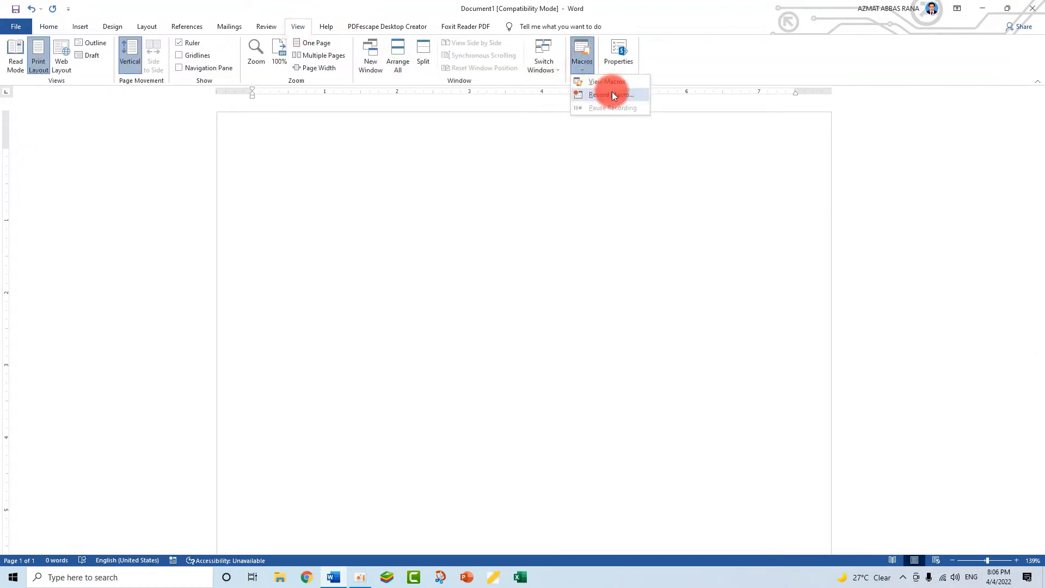
click(609, 93)
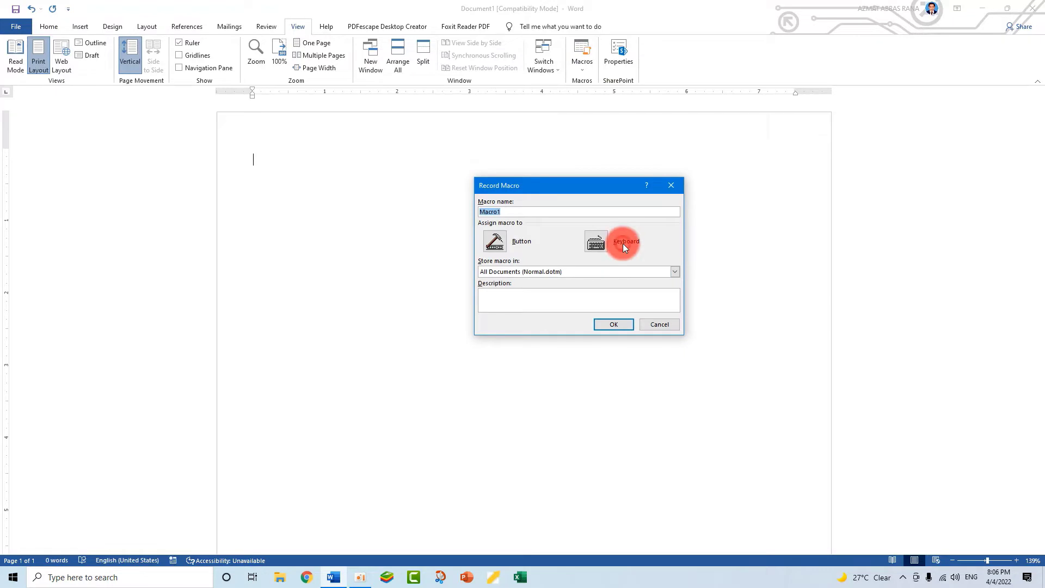
click(590, 246)
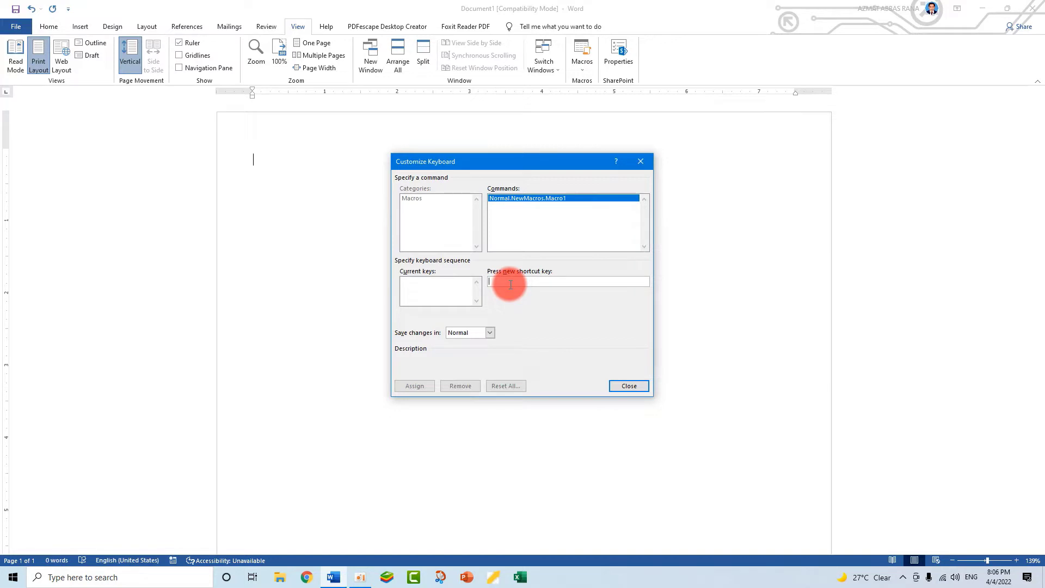
key(ctrl+1)
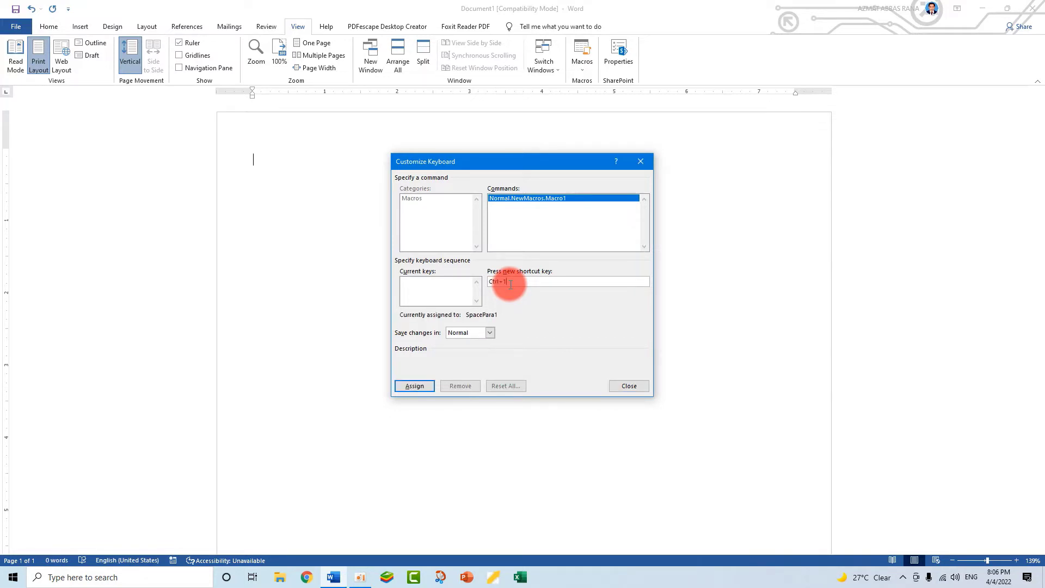
click(416, 385)
click(629, 385)
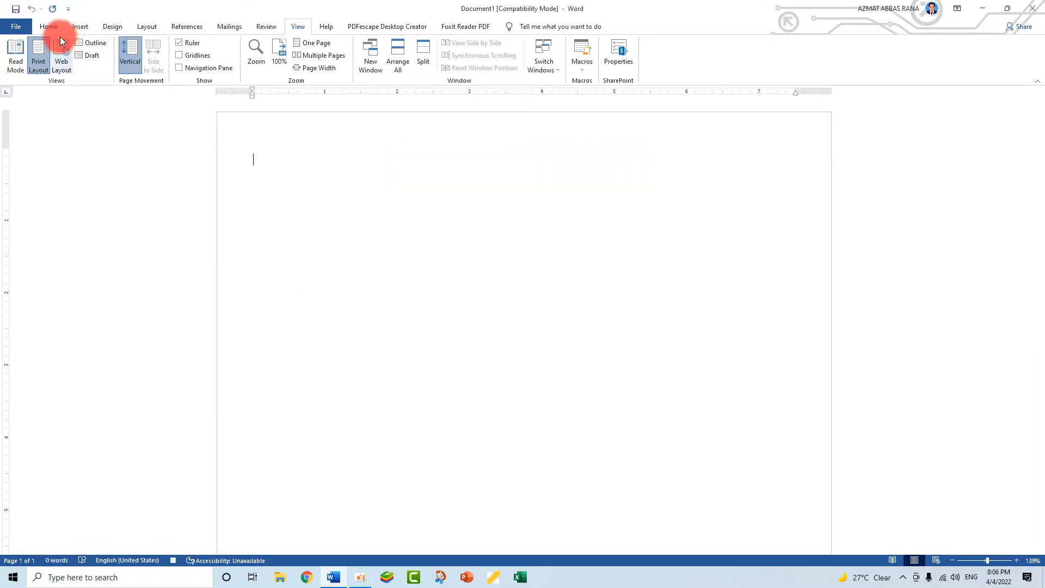
Set the font to Times New Roman and stop recording the macro
click(49, 28)
click(149, 47)
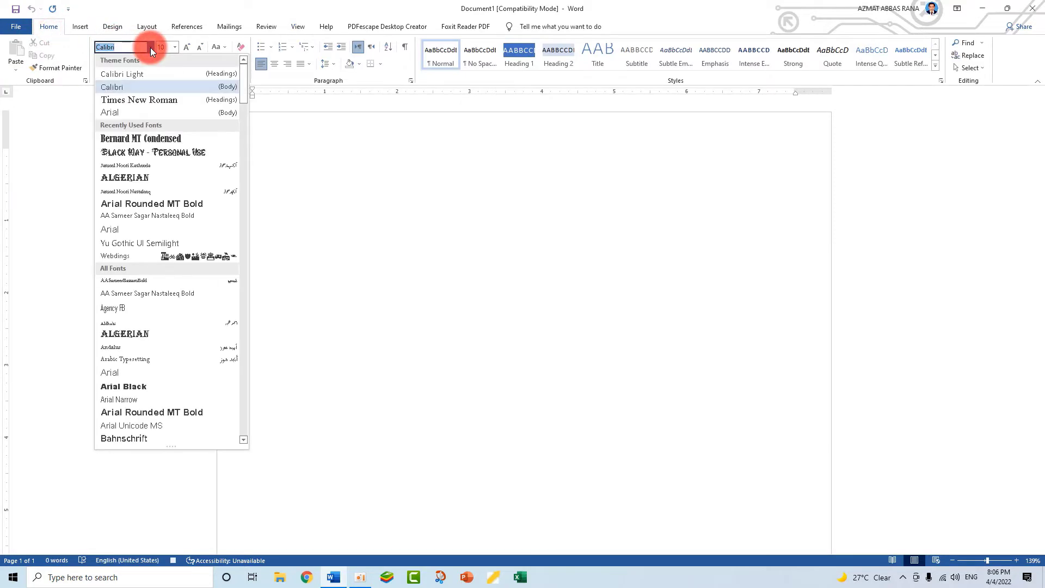
click(145, 100)
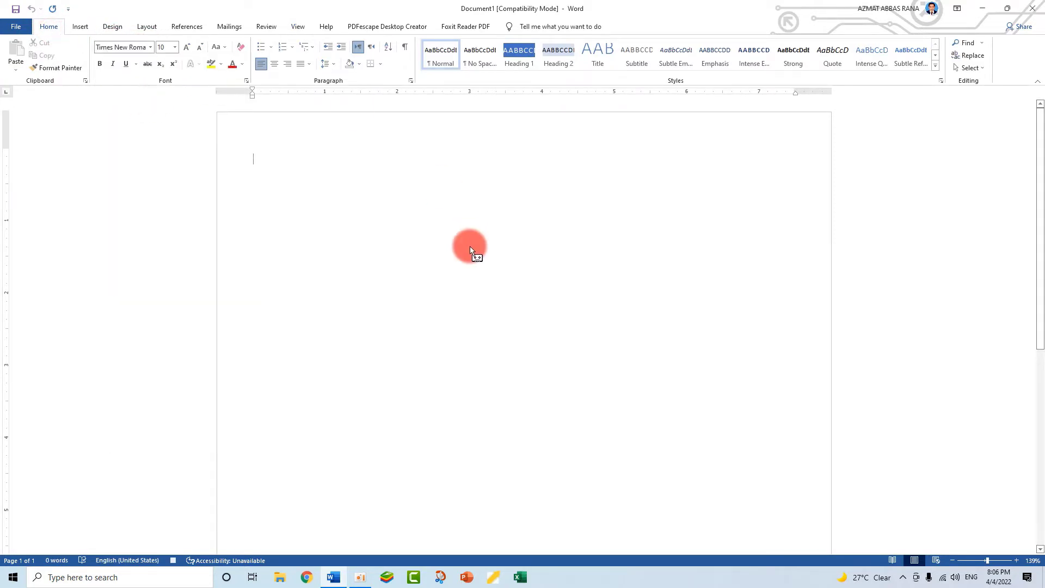
click(297, 26)
click(582, 61)
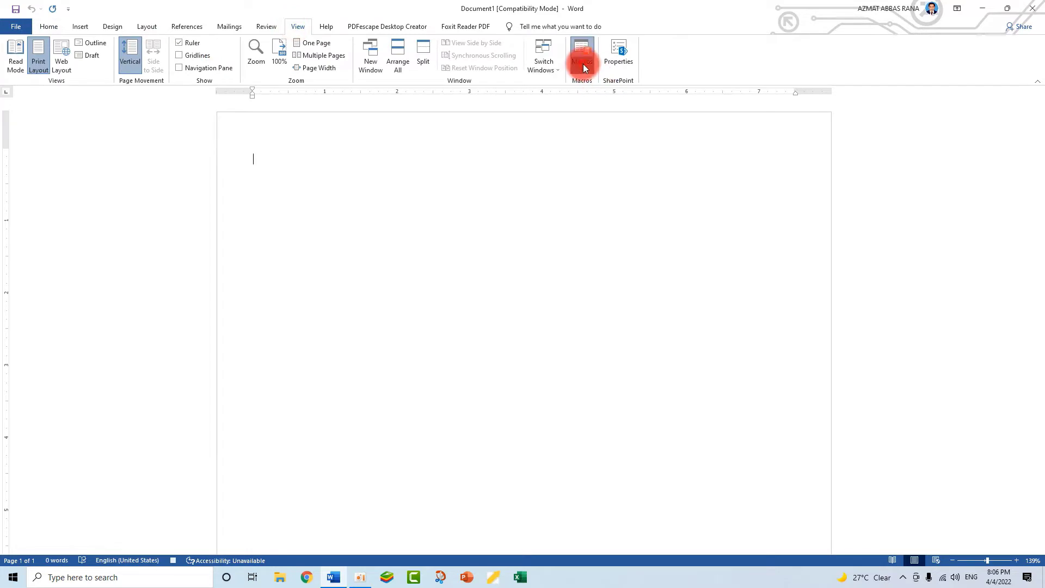
click(596, 93)
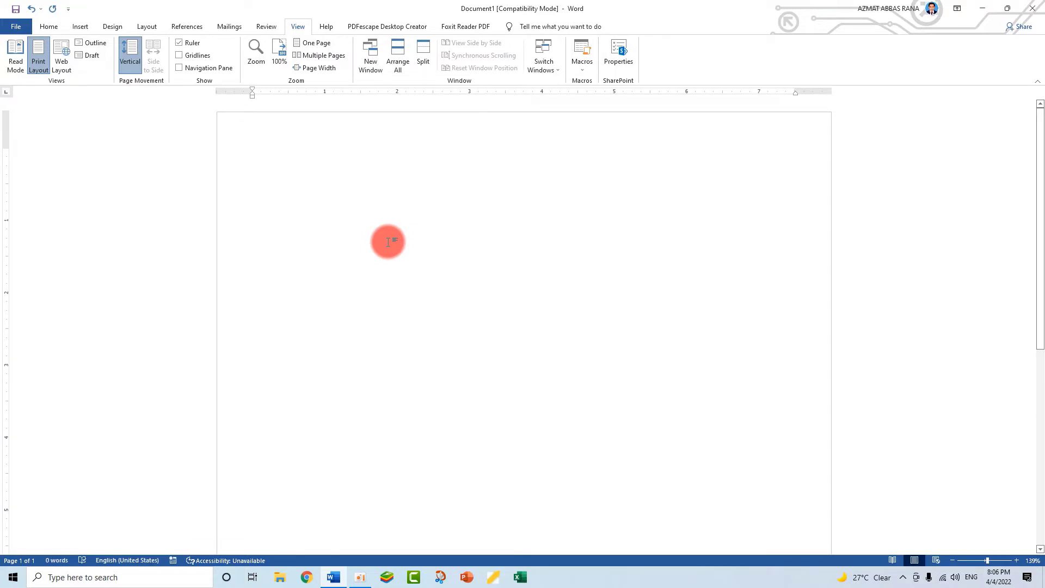
Start recording Macro2 in all documents with Ctrl+2 assigned as its keyboard shortcut
click(583, 68)
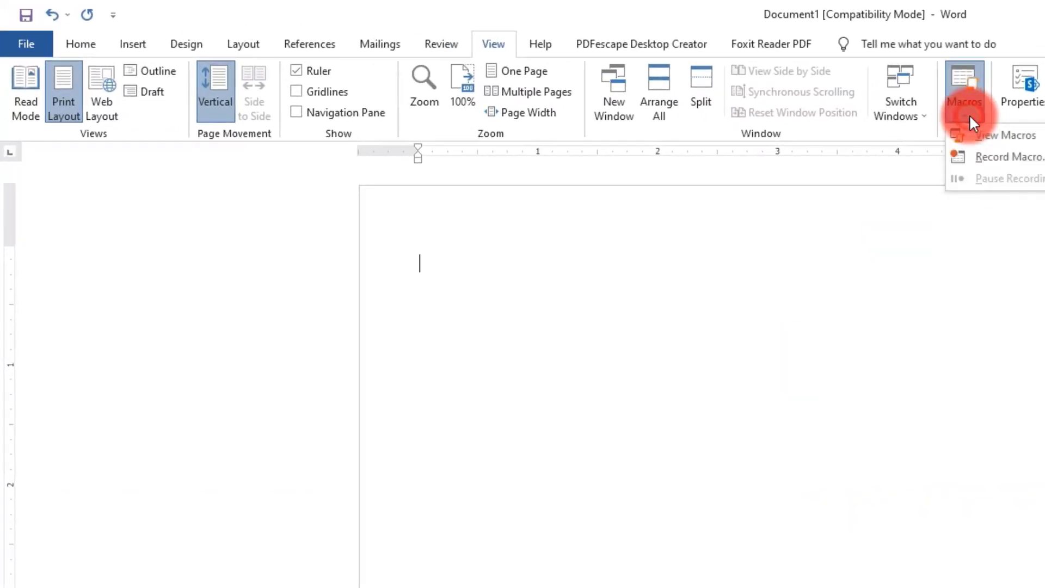
click(996, 157)
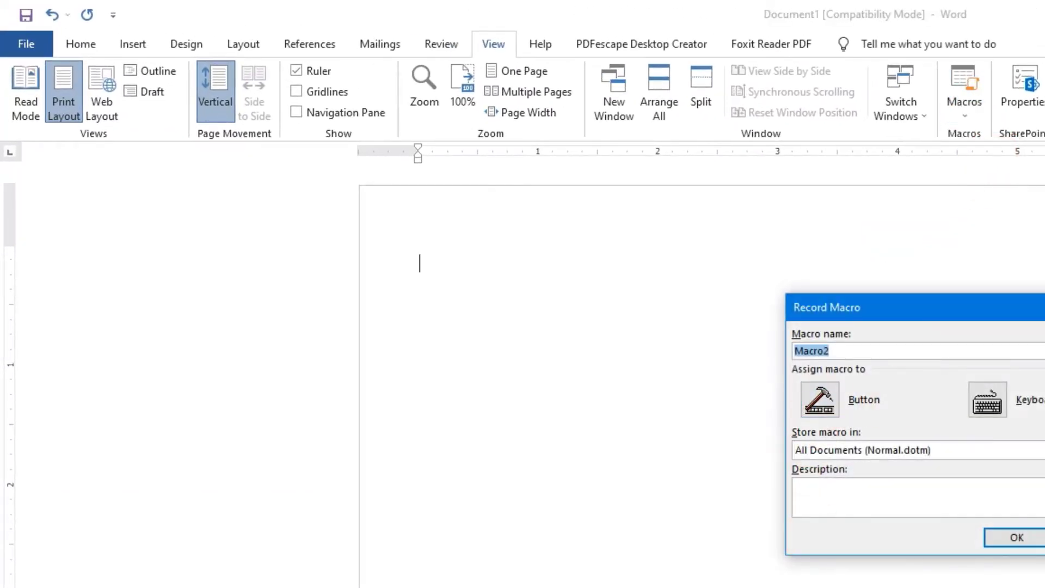
click(987, 405)
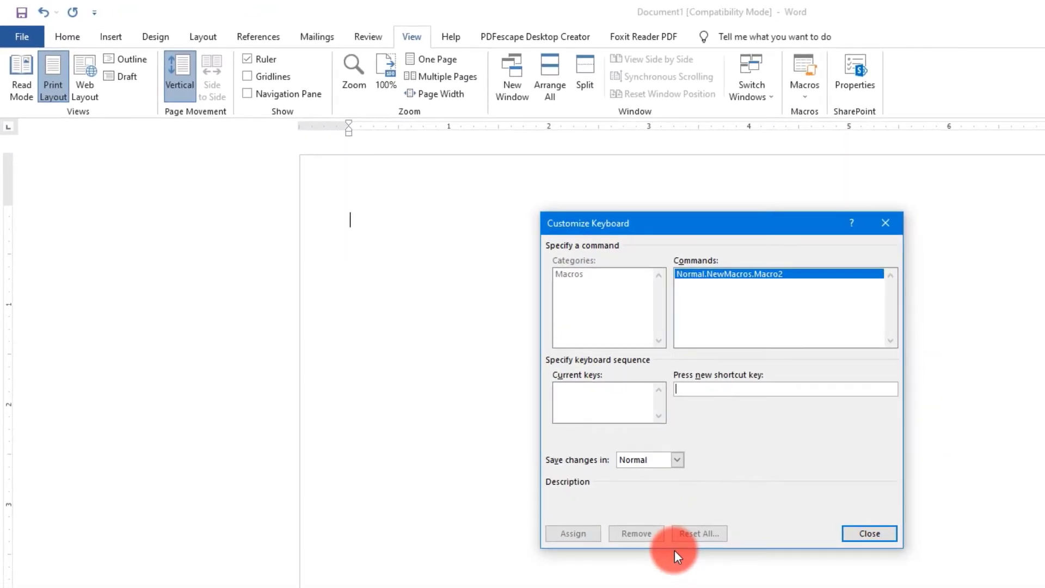
key(ctrl+2)
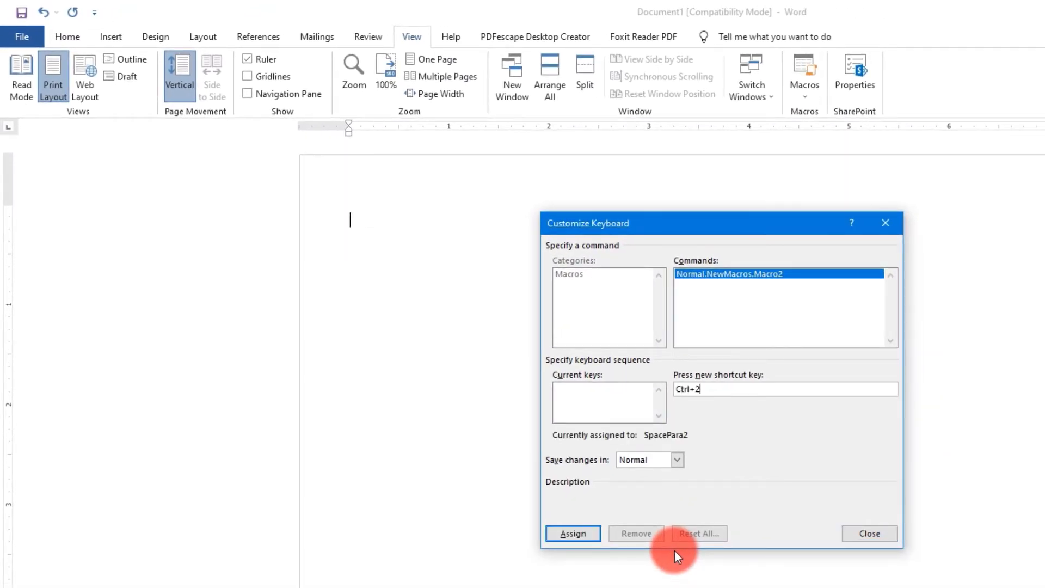
click(577, 534)
click(894, 534)
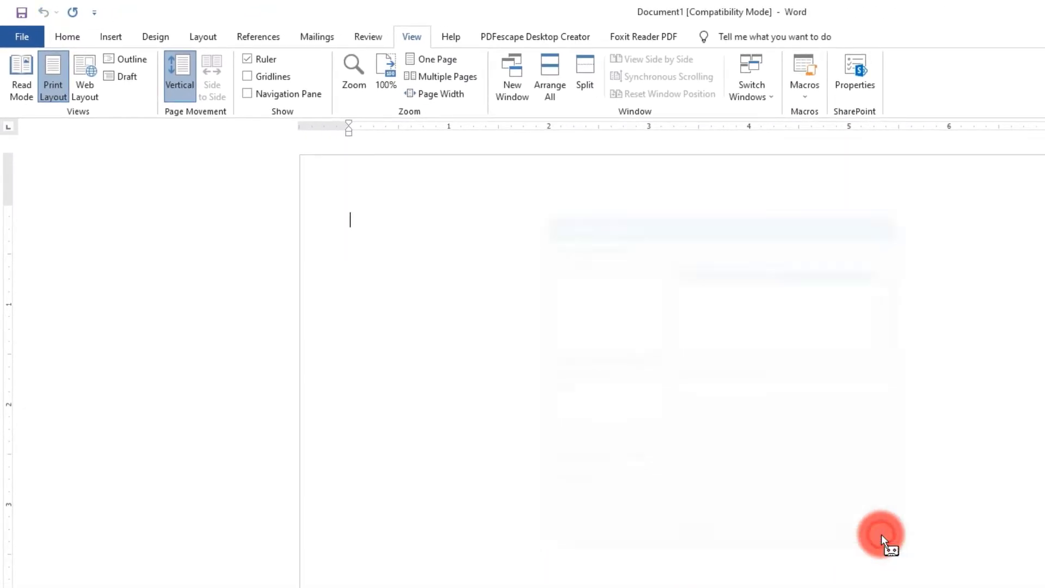
Set the font to Black Way - Personal Use and stop recording the macro
click(71, 36)
click(209, 65)
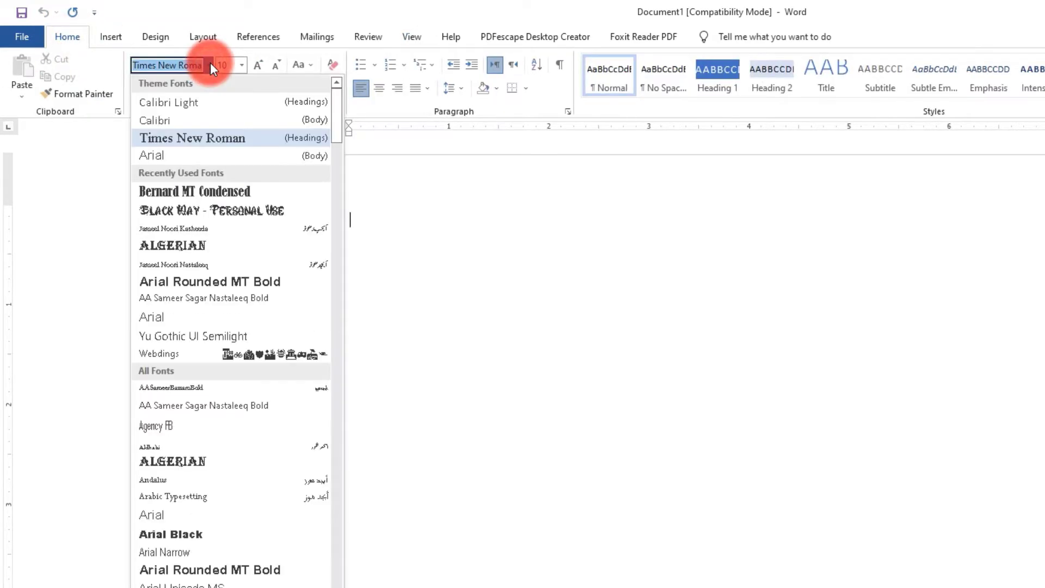
click(168, 212)
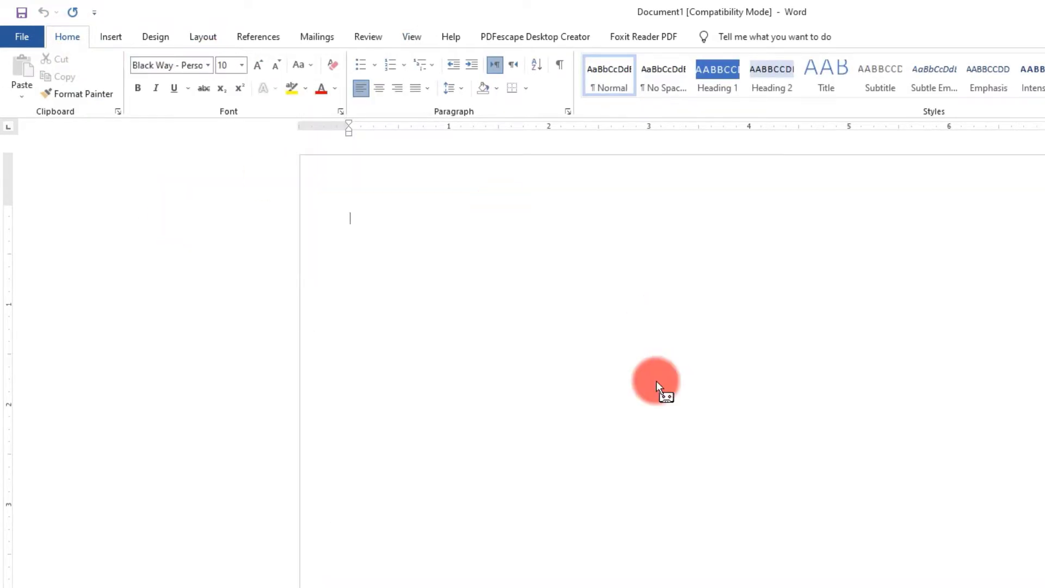
click(401, 38)
click(805, 90)
click(826, 131)
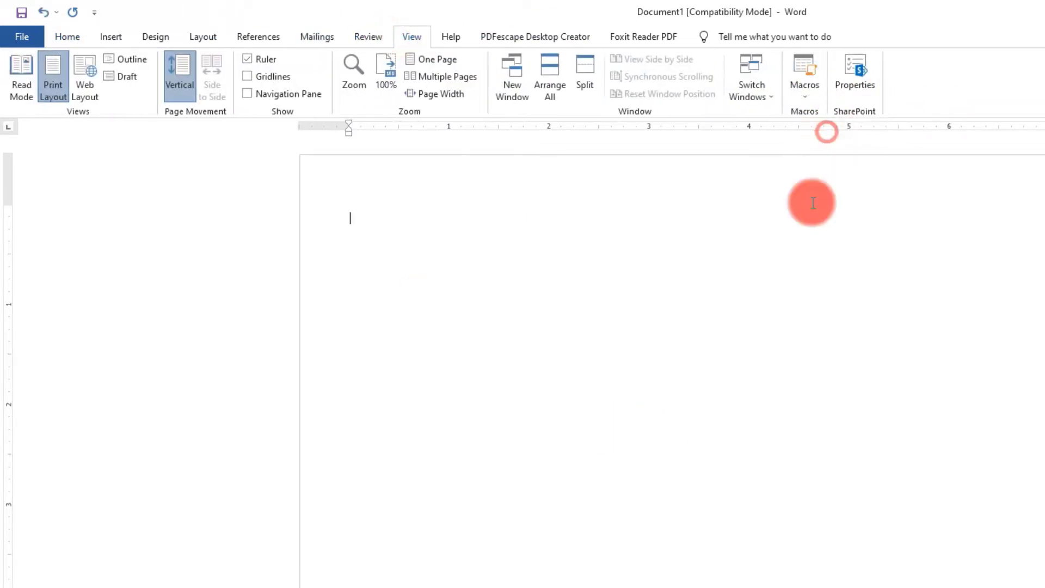
Clear the empty formatted first line of Document1 and place the cursor there
click(351, 202)
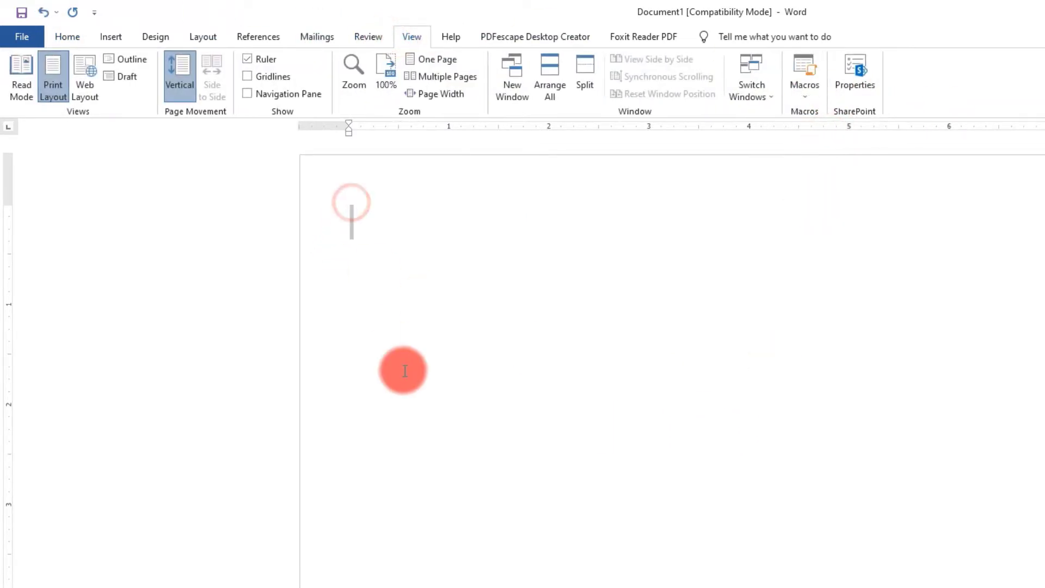
key(Delete)
click(333, 210)
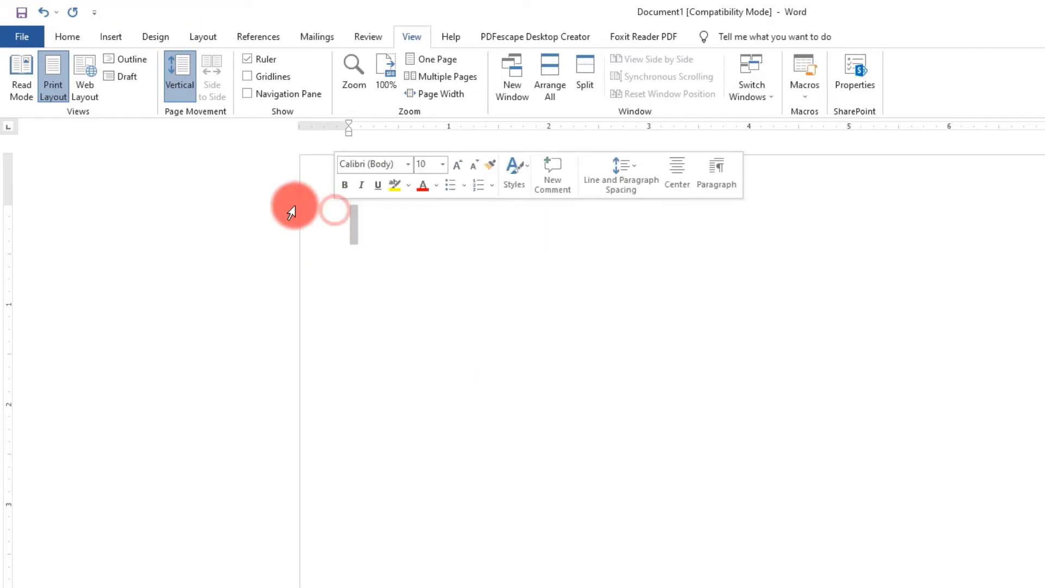
click(79, 36)
click(373, 219)
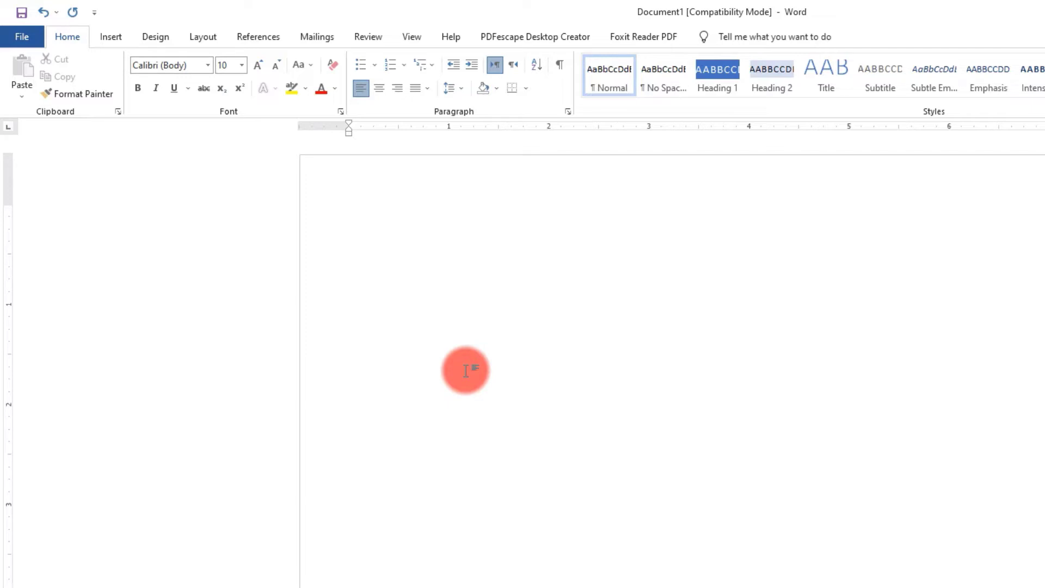
Run the Times New Roman macro and enter "fddsfsdfsdfsdfdffsd", and run the Black Way macro and enter "fdsdfsdfsdfsdfsdfds"
key(alt+shift)
text(fddsfsdfsdfsdfdffsd)
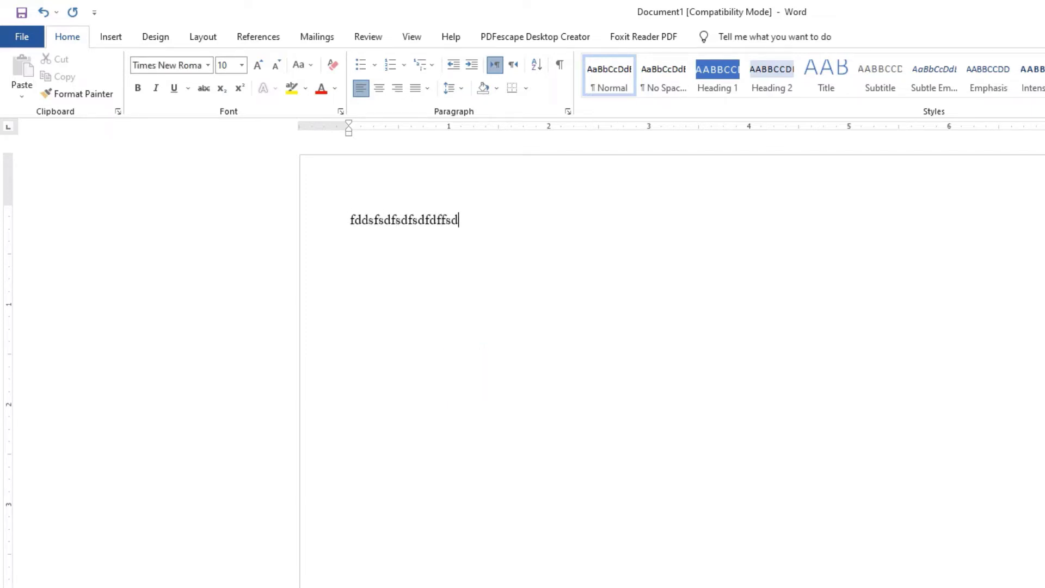
click(465, 370)
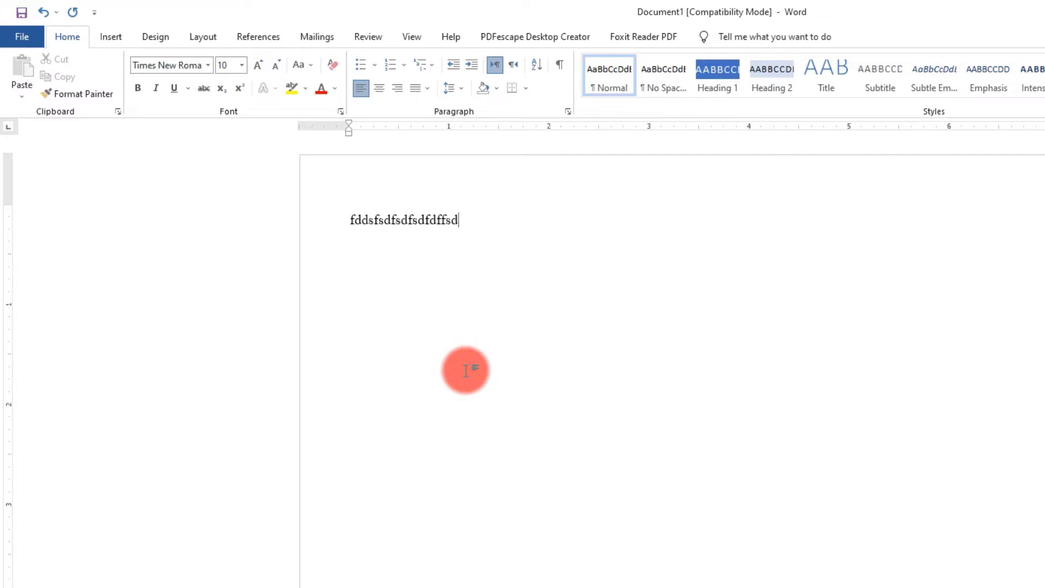
key(alt+shift)
text(fd)
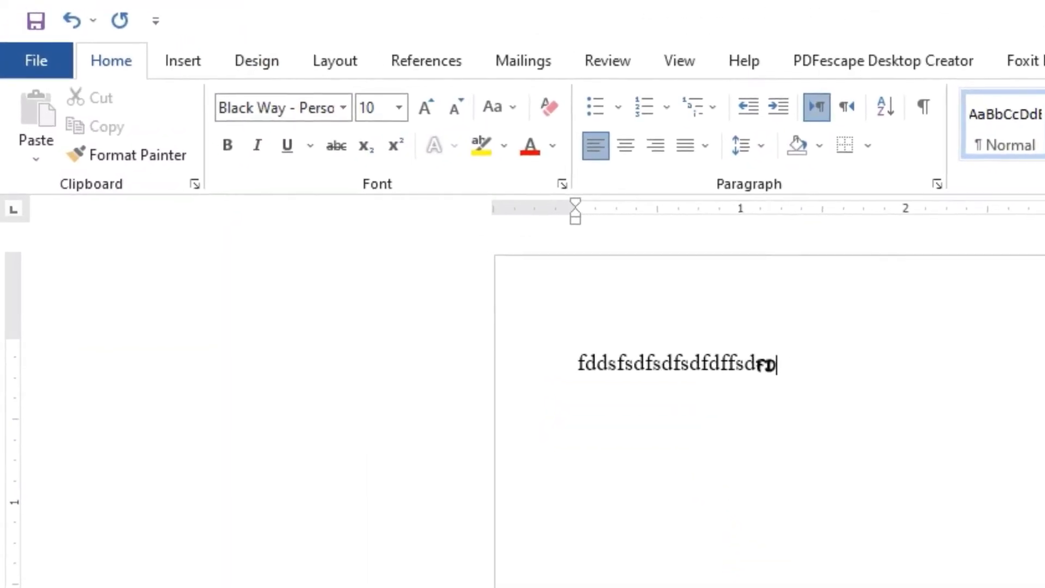
text(sdfsdfsdfsdfsdfds)
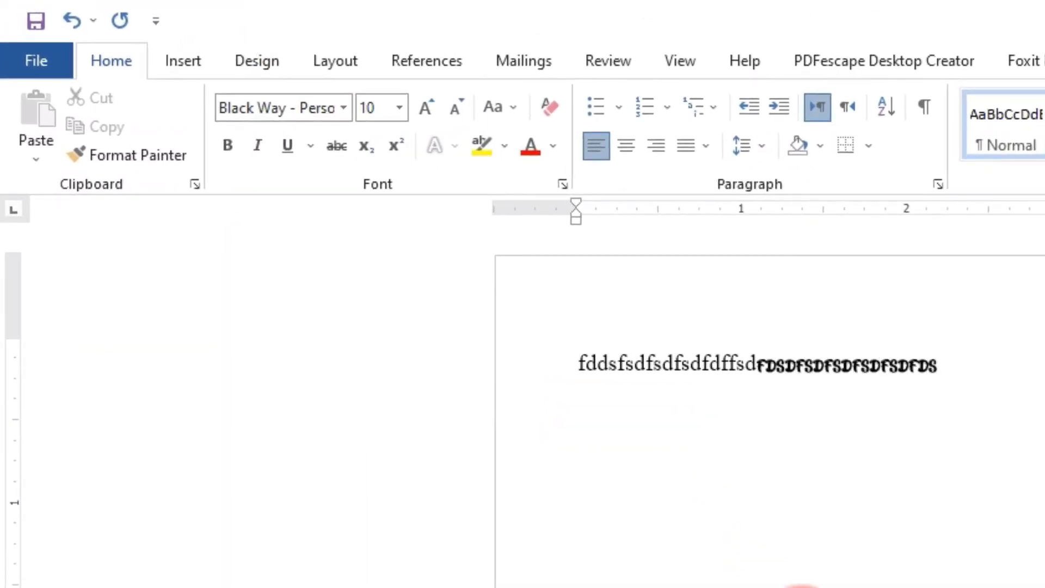
Add "asdasdasdasdas" using the Times New Roman macro and "sadasdasdasdsa" using the Black Way macro, and delete the whole line
key(alt+shift)
text(asdasdasdasdas)
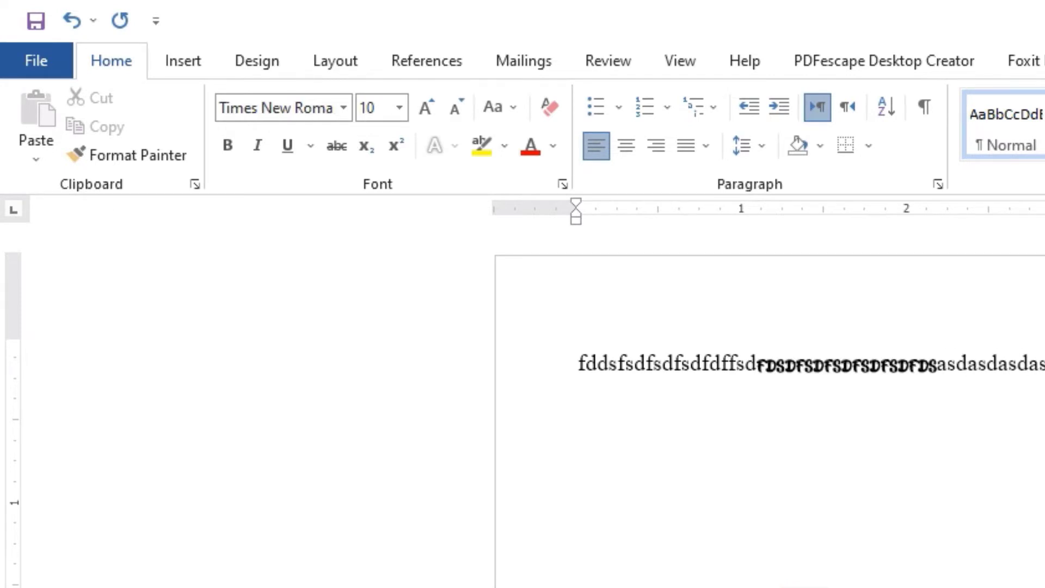
key(alt+shift)
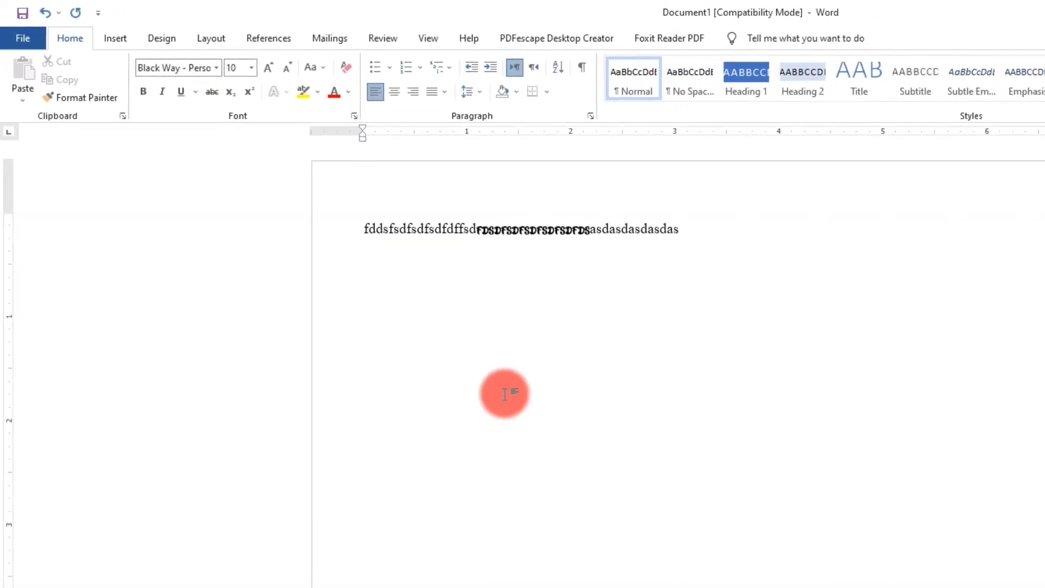
text(asdasdasdasdas)
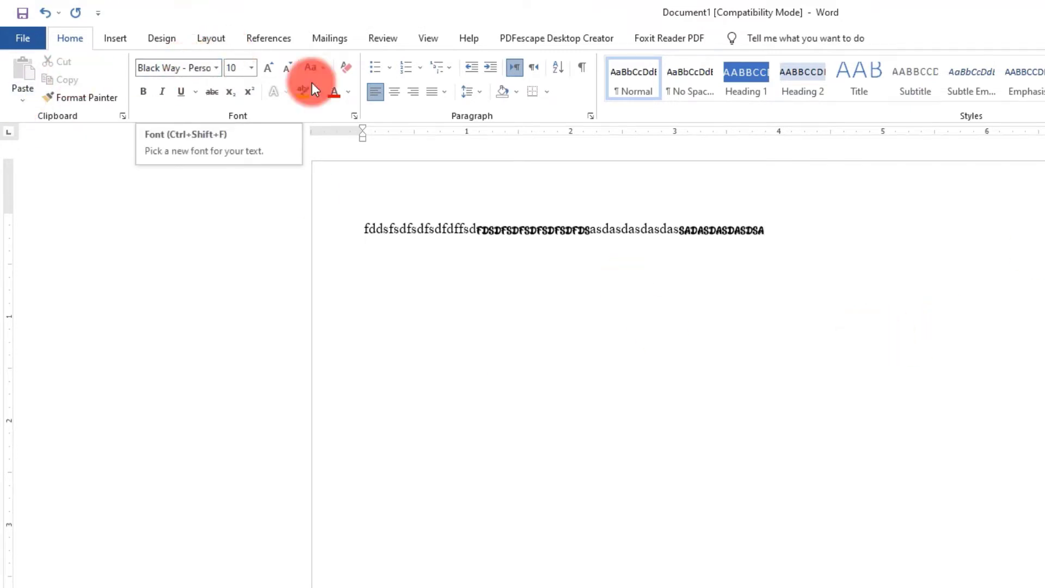
drag(795, 235, 357, 222)
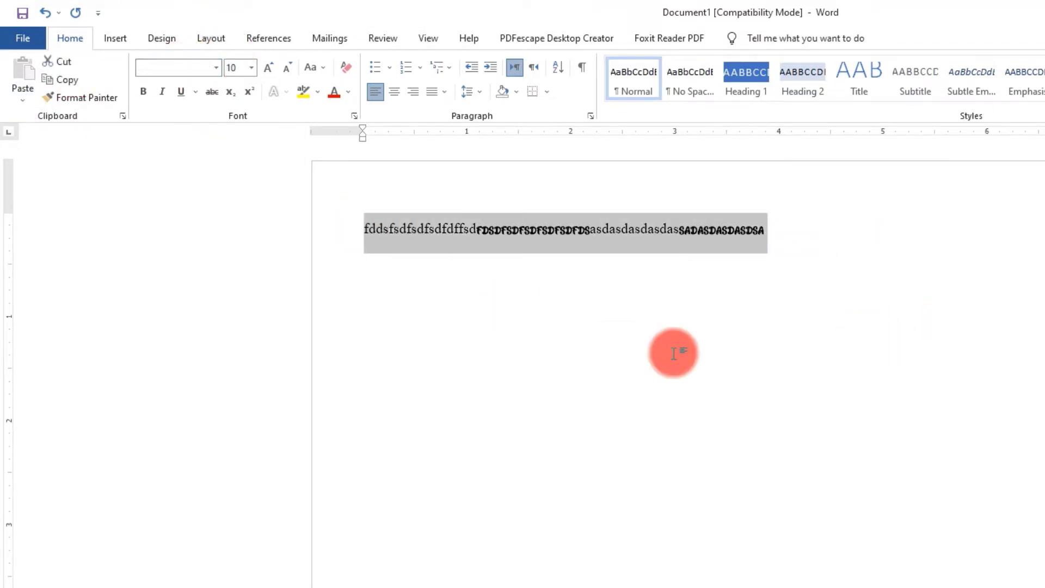
key(Delete)
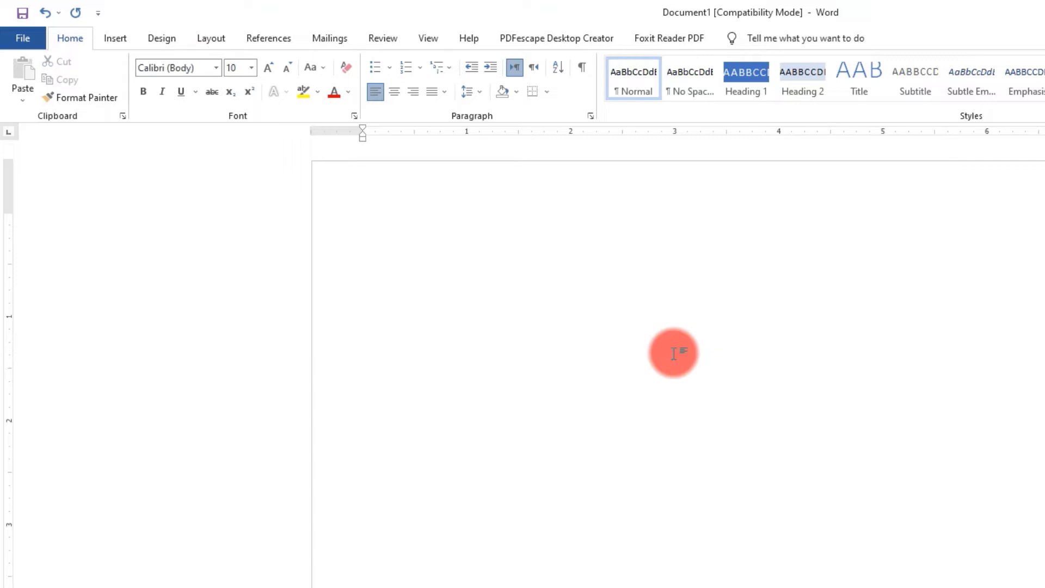
Open the properties of the Muhammad Ali Jinnah document, examine its title, tags, comments and sharing options, and return to the document
click(437, 39)
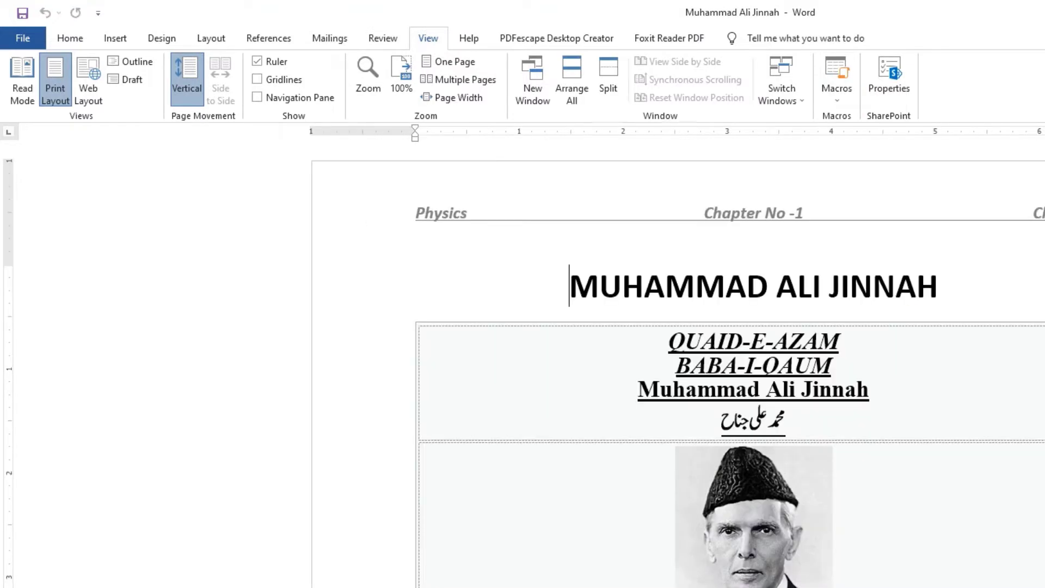
click(891, 82)
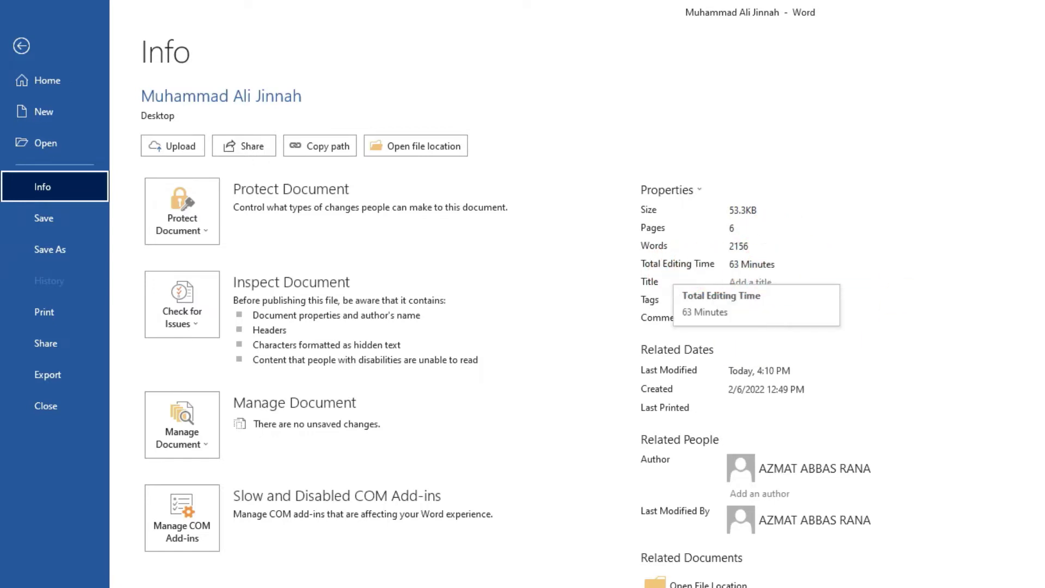
click(747, 300)
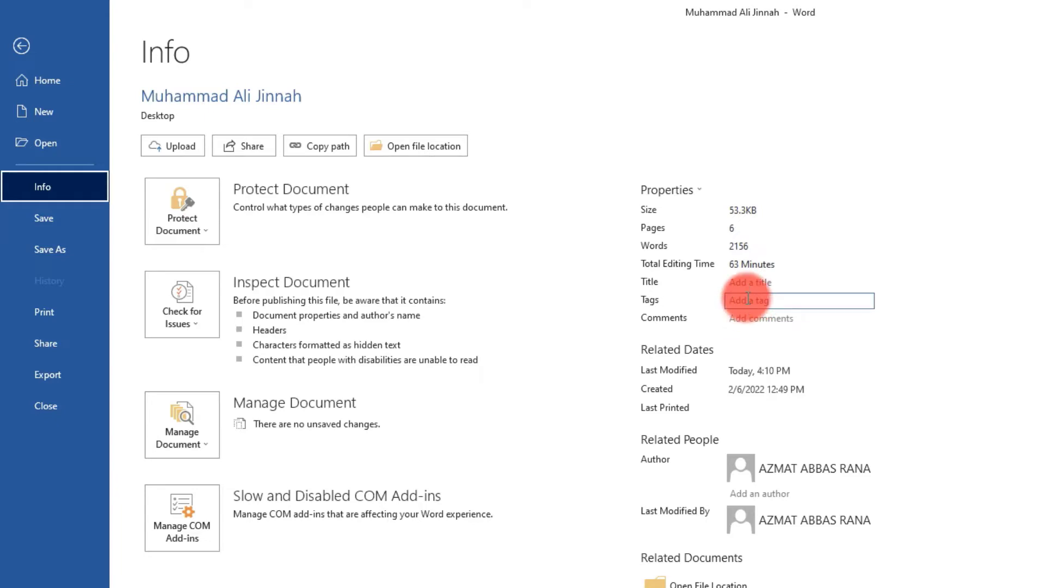
click(755, 281)
click(747, 299)
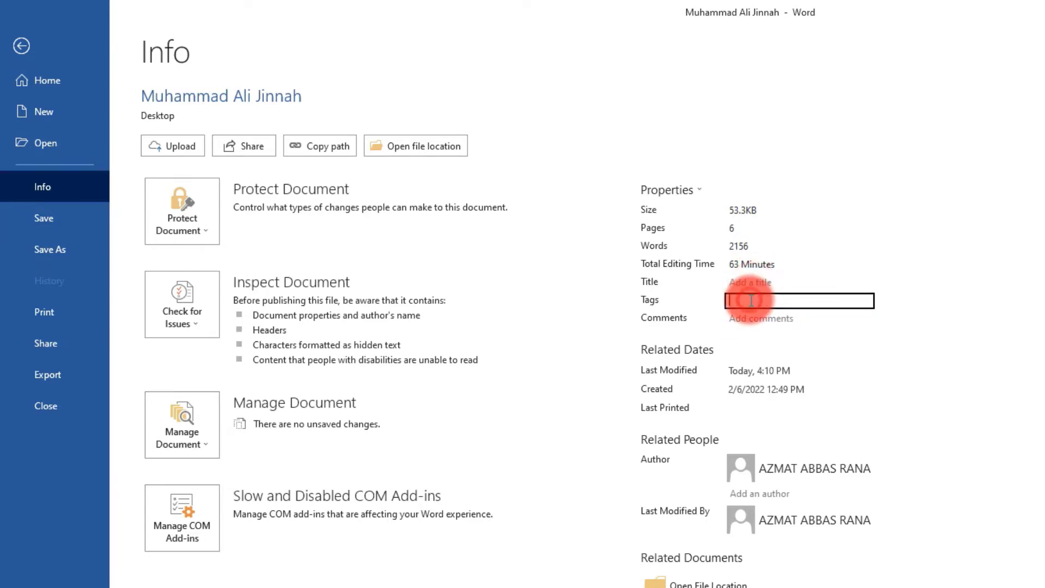
click(749, 317)
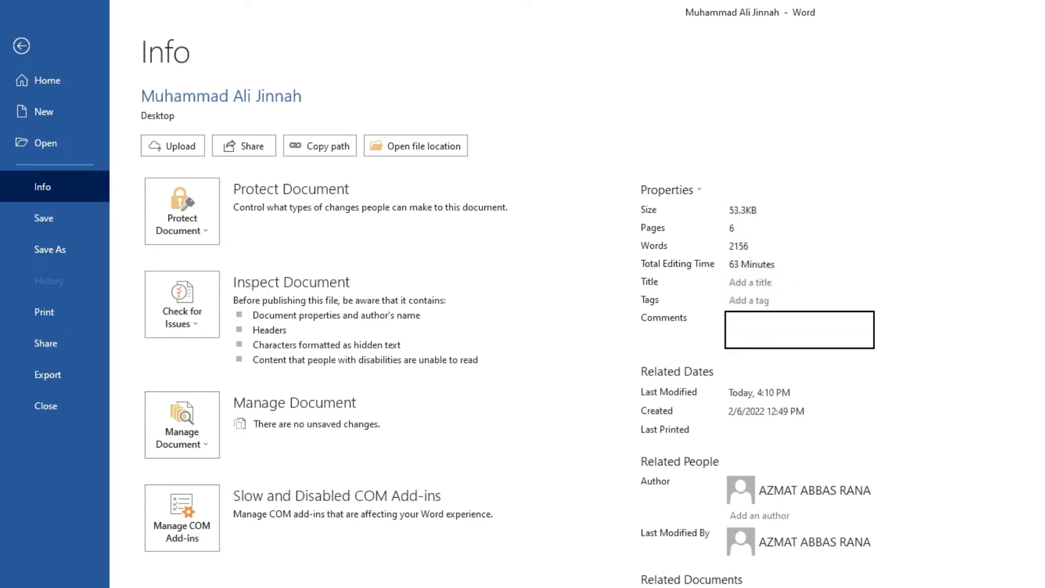
click(725, 371)
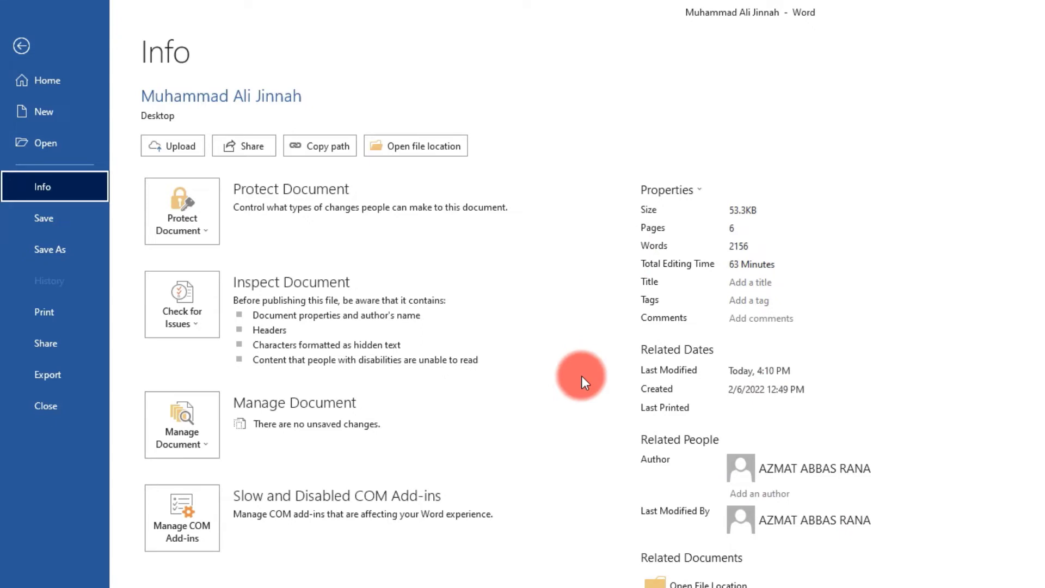
click(248, 144)
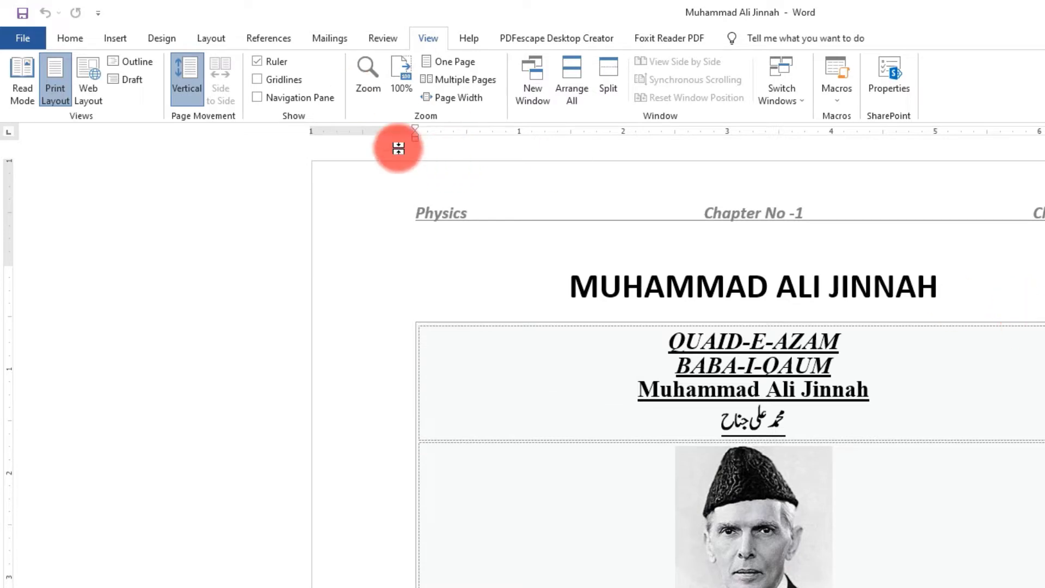
click(19, 36)
click(15, 42)
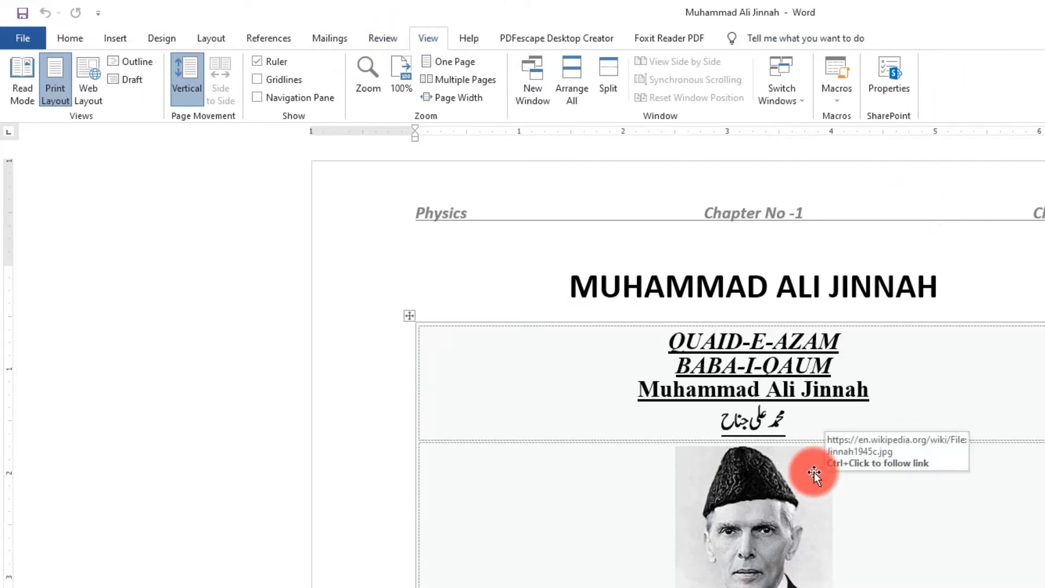
Find the indented quotation beginning "Born at Wazir Mansion" on page 2 and select the whole paragraph
scroll(814, 472, down, 8)
scroll(814, 472, down, 10)
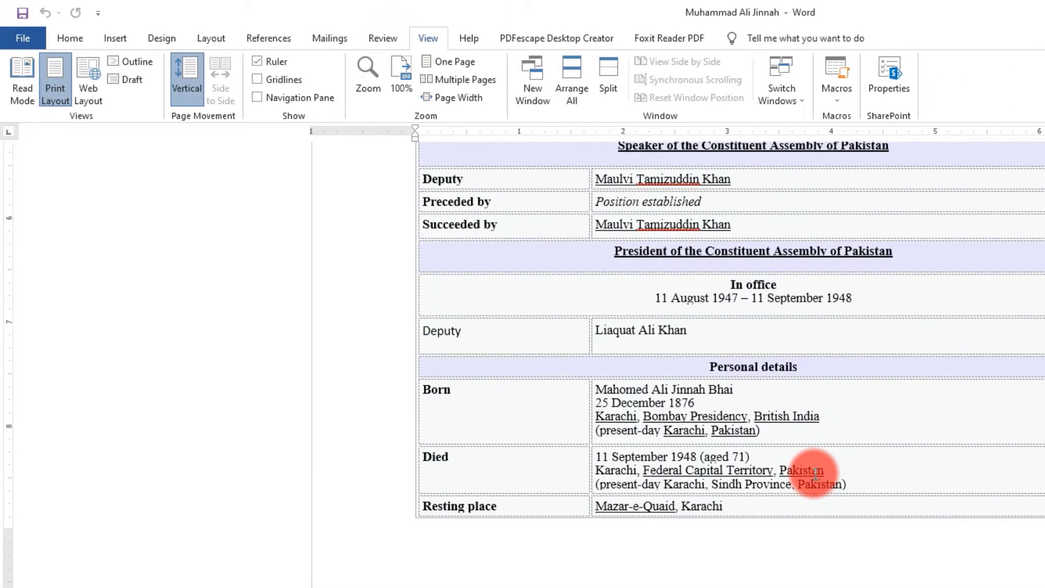
scroll(594, 348, down, 4)
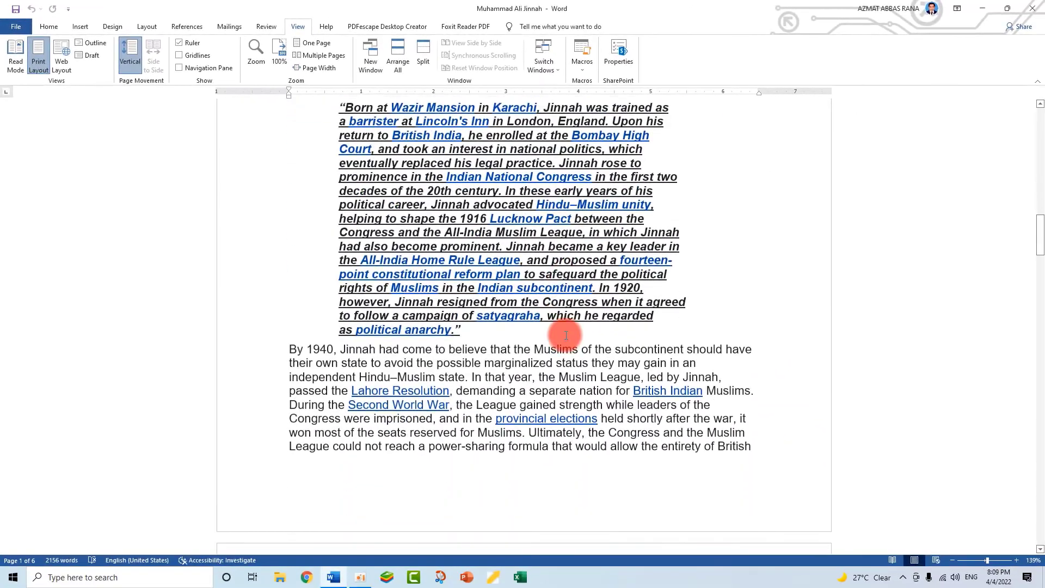
scroll(595, 348, up, 4)
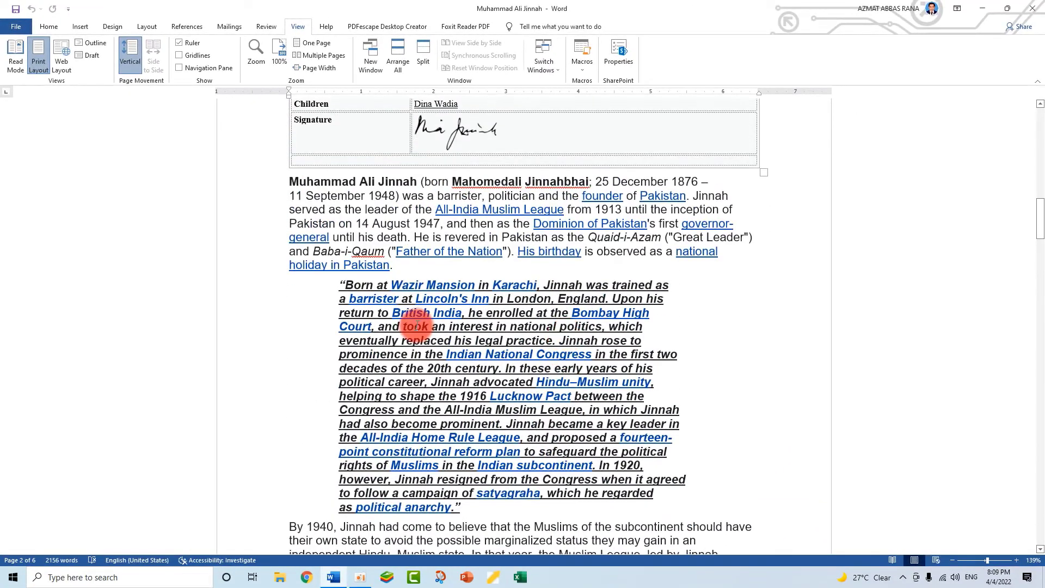
scroll(417, 325, down, 3)
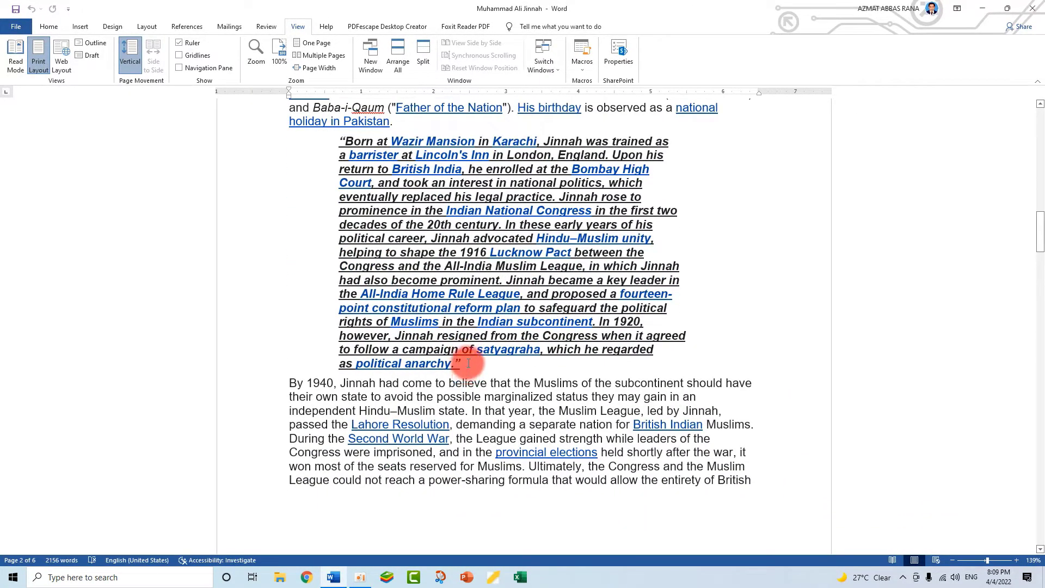
scroll(467, 361, up, 4)
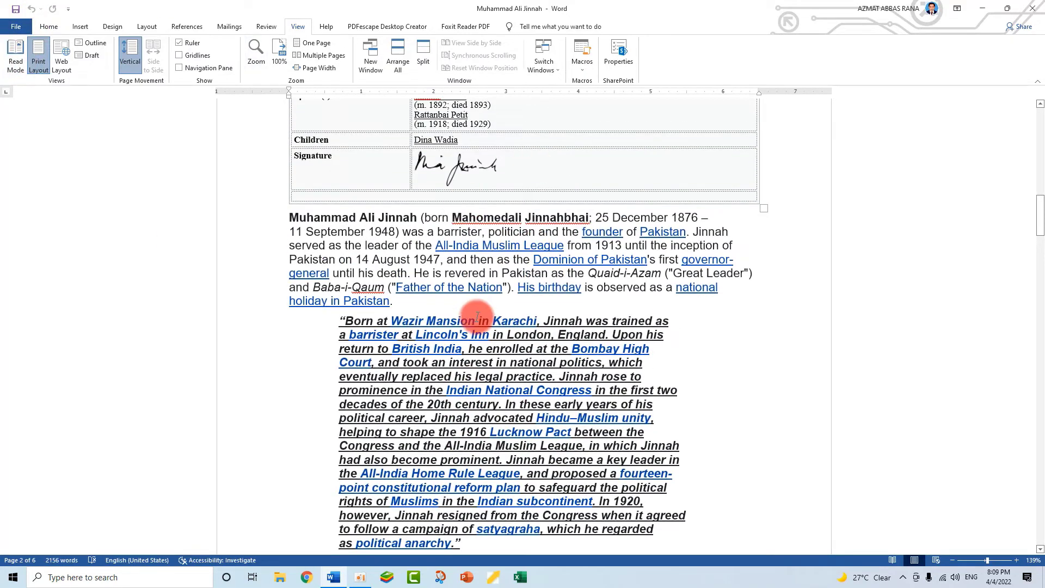
scroll(477, 315, down, 3)
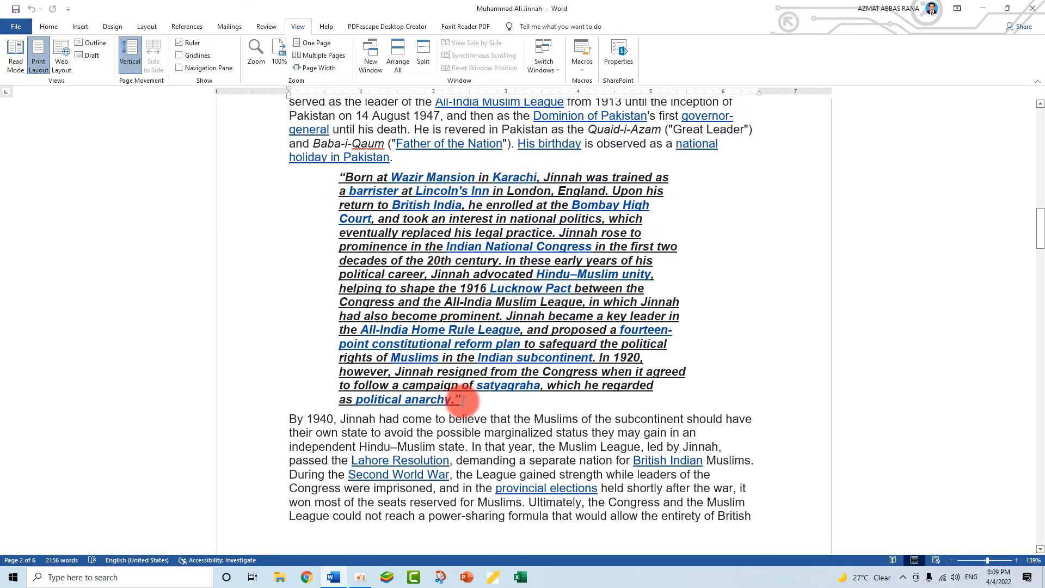
drag(460, 399, 343, 178)
click(439, 288)
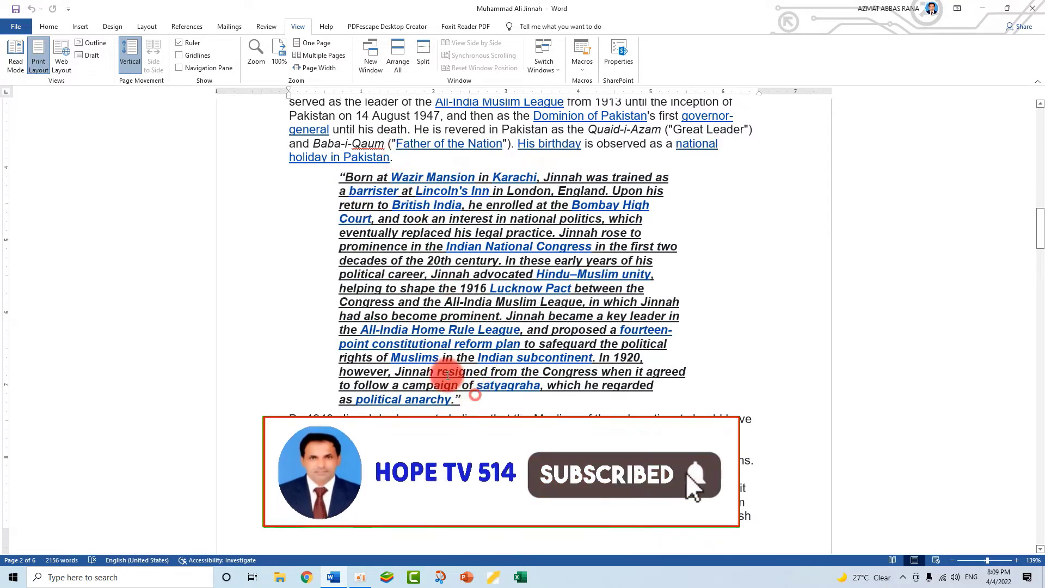
drag(460, 400, 333, 178)
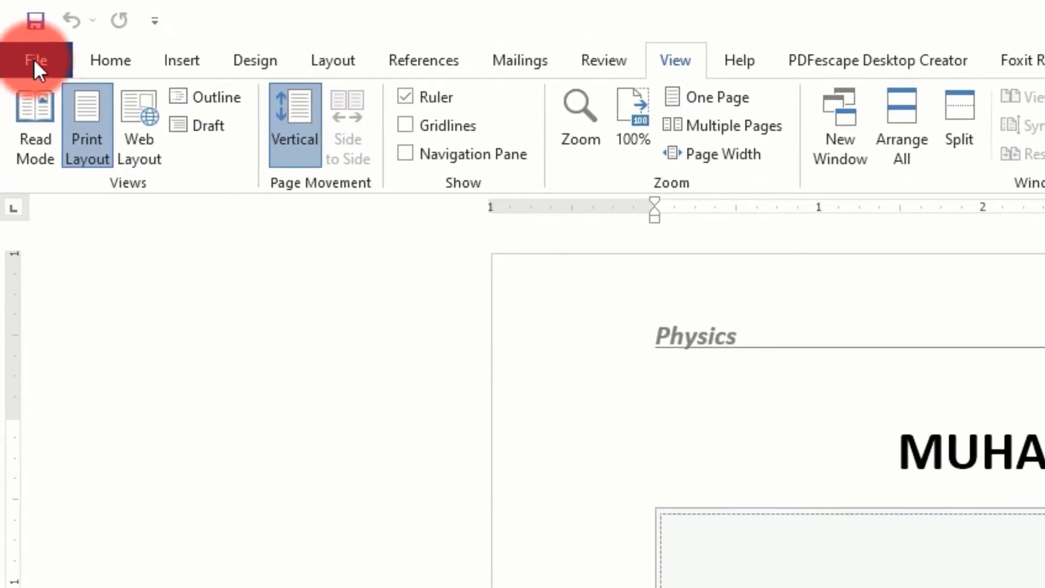
Export the Muhammad Ali Jinnah document to the Desktop in PDF format with standard optimization and have the file open after publishing
click(34, 58)
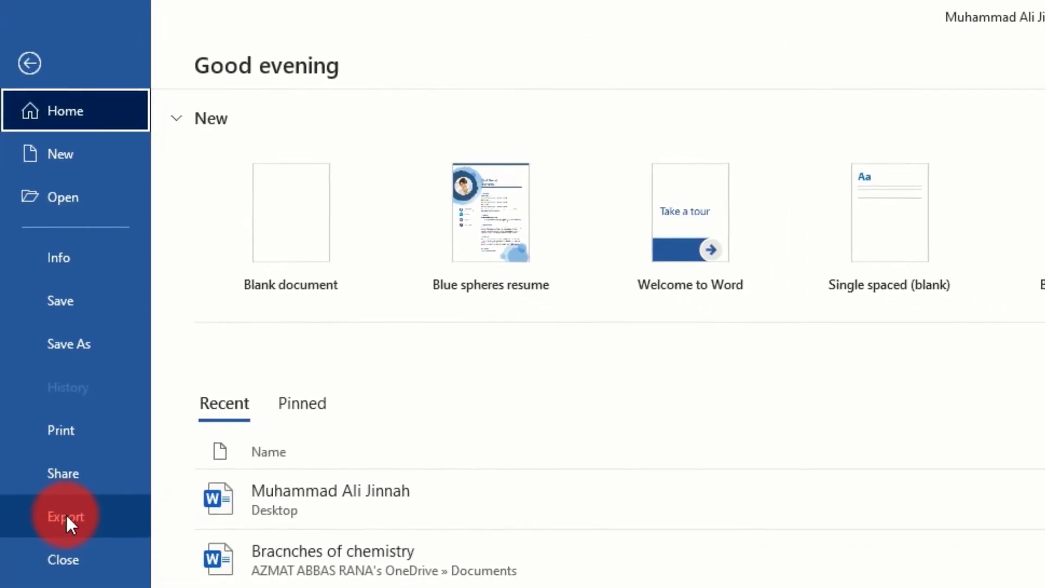
click(82, 550)
click(674, 335)
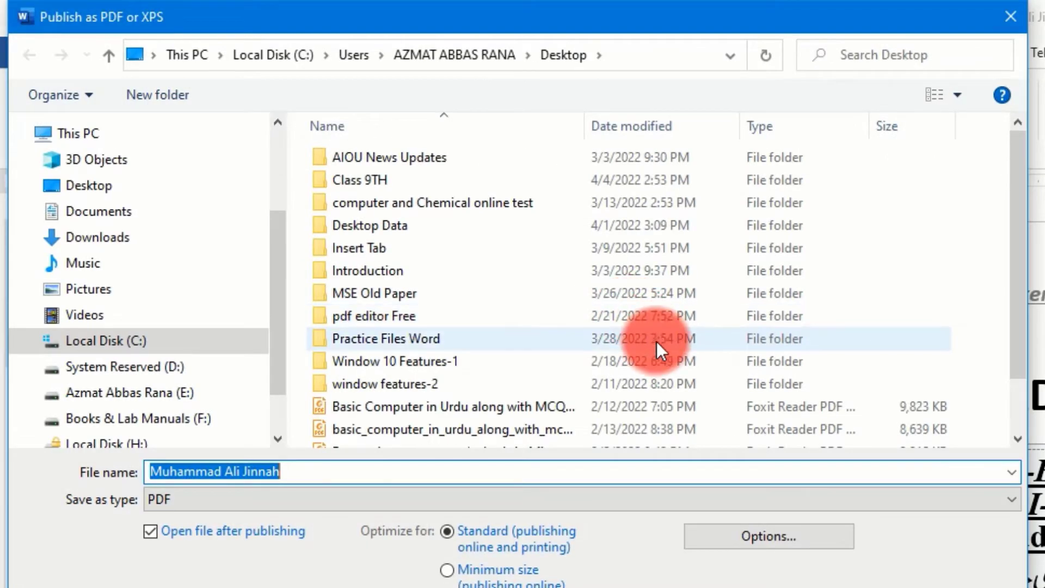
click(107, 195)
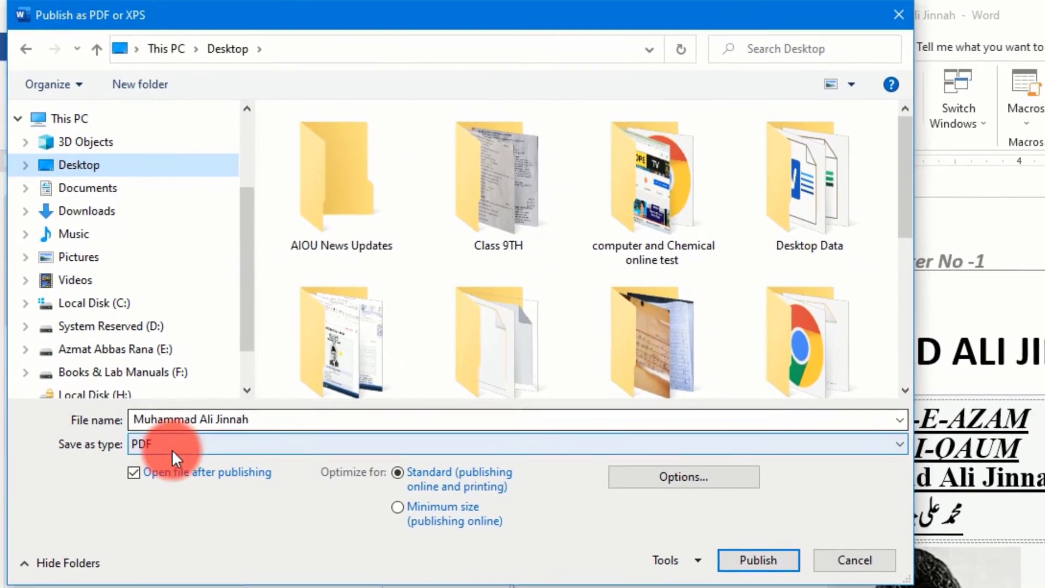
click(962, 479)
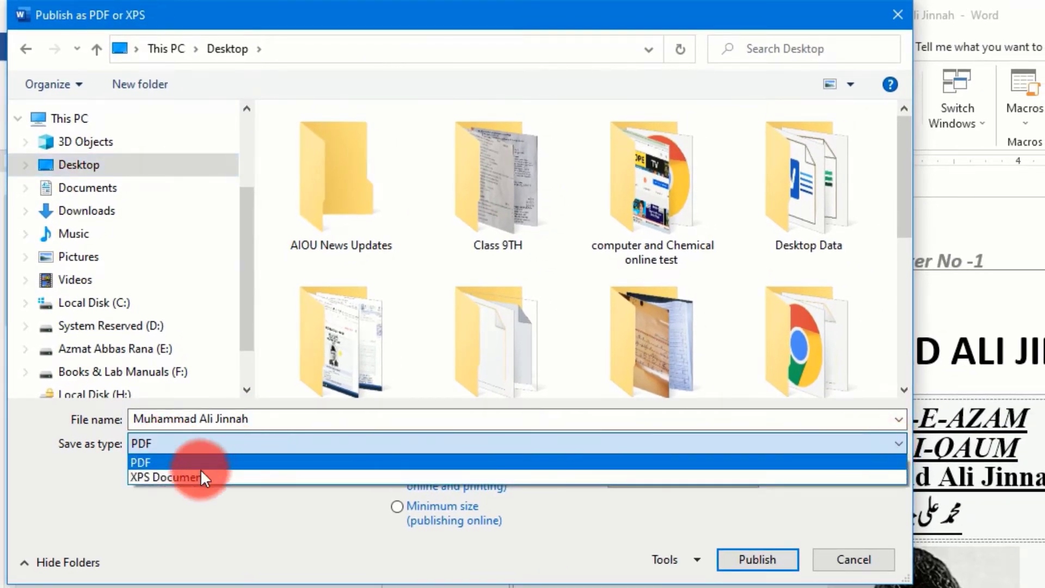
click(182, 476)
click(181, 444)
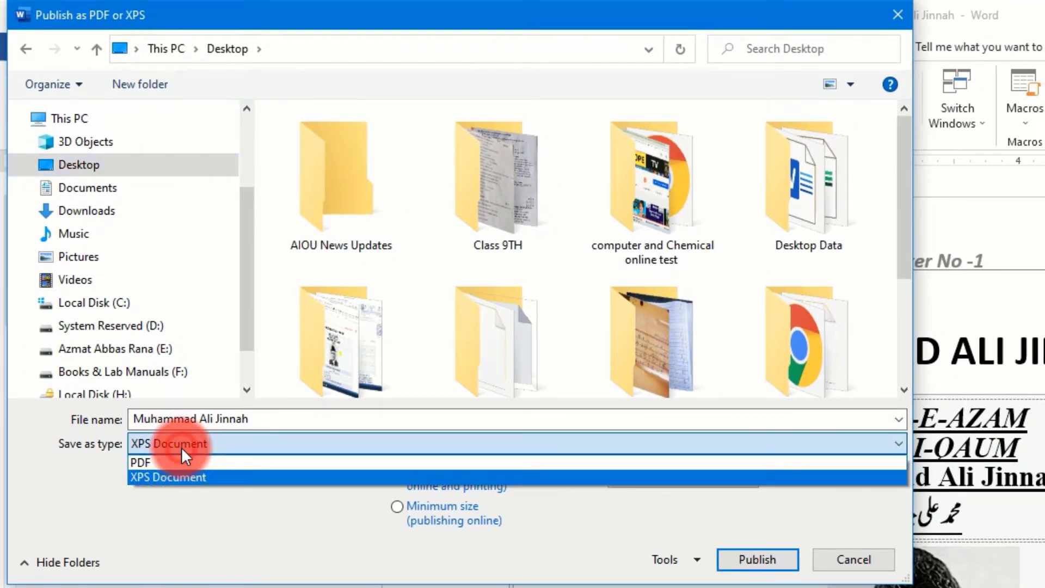
click(165, 459)
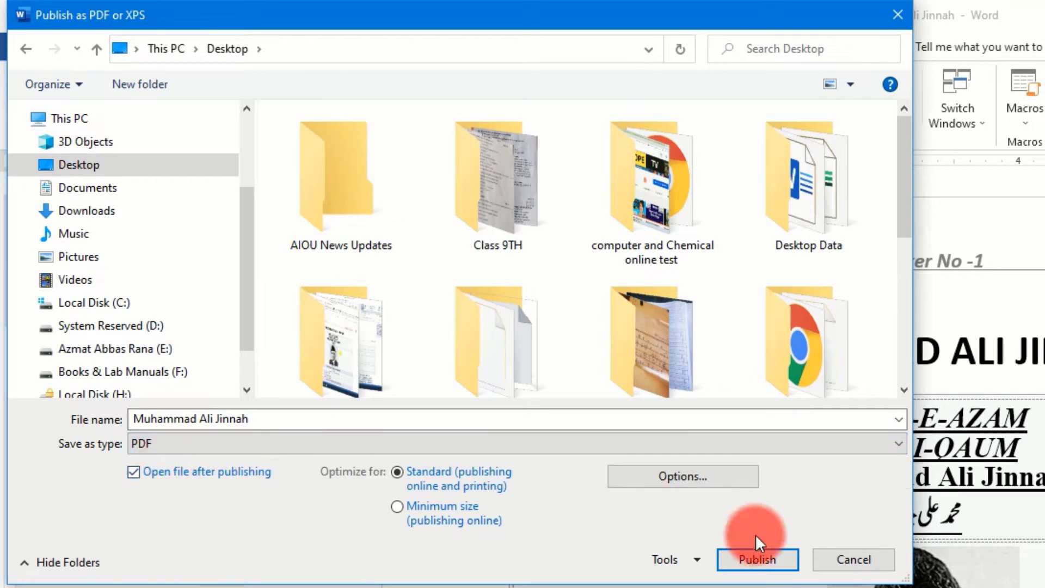
click(750, 556)
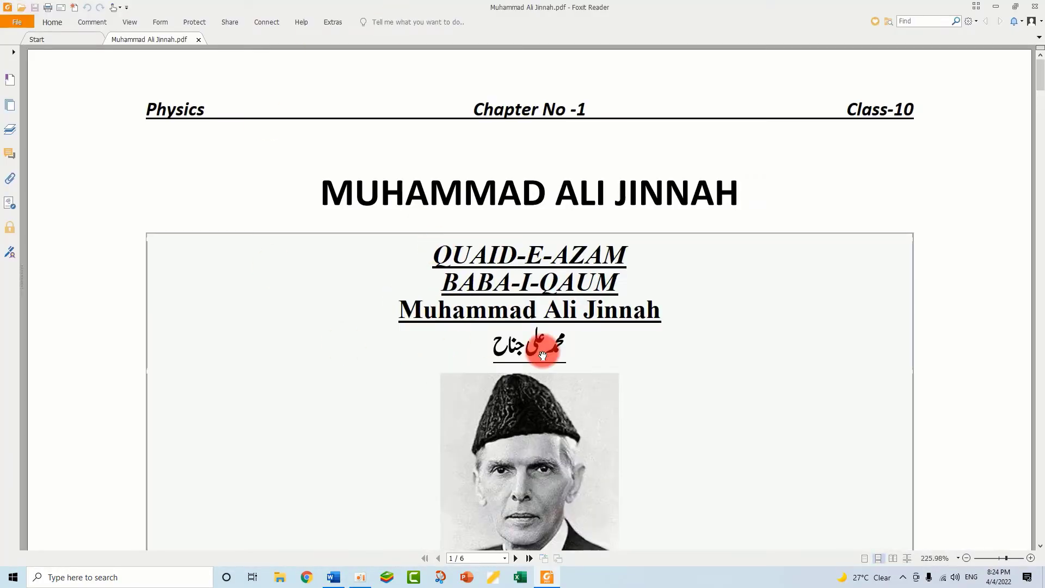
Look through the pages of the published Muhammad Ali Jinnah PDF in Foxit Reader and close the reader
scroll(396, 297, down, 4)
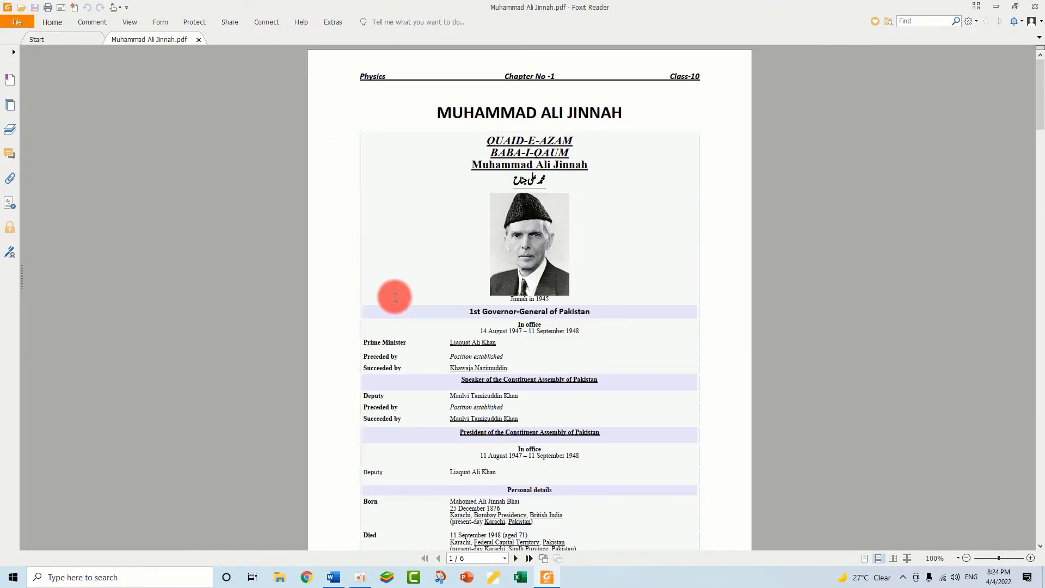
scroll(395, 297, down, 12)
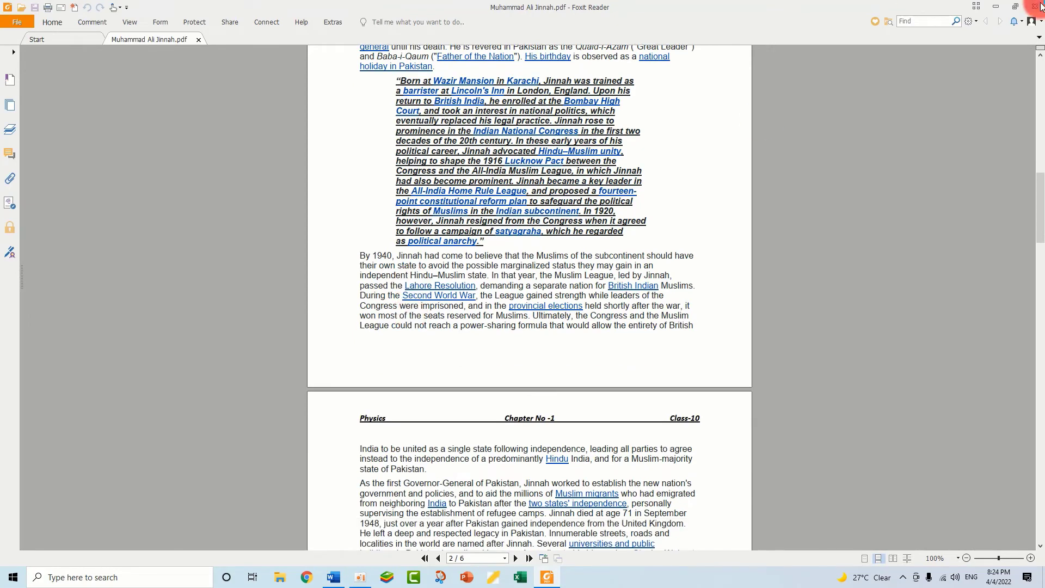
click(1040, 5)
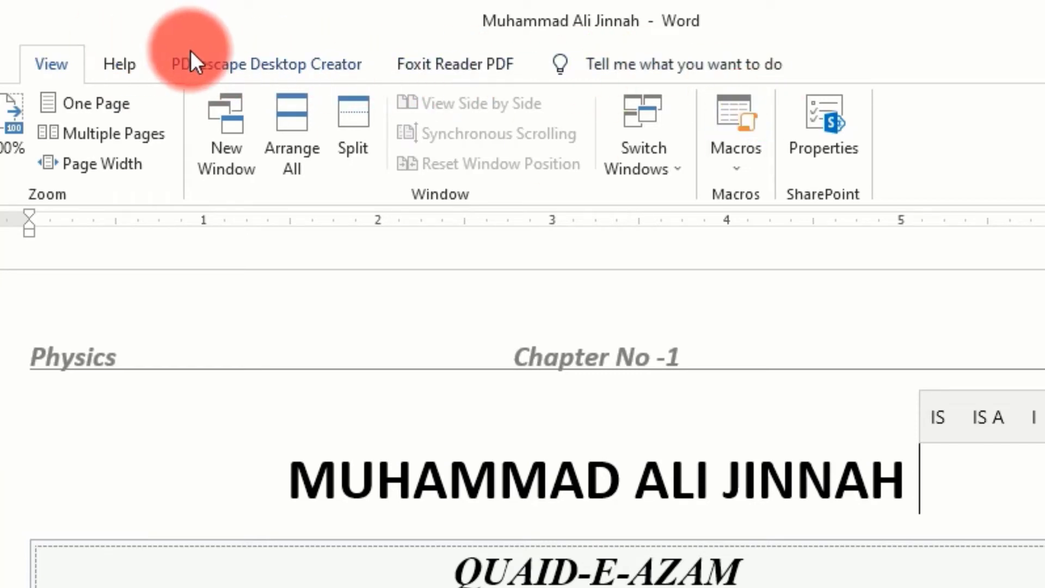
Search Word's Help for "watermark", review the resulting topics and close Help
click(129, 68)
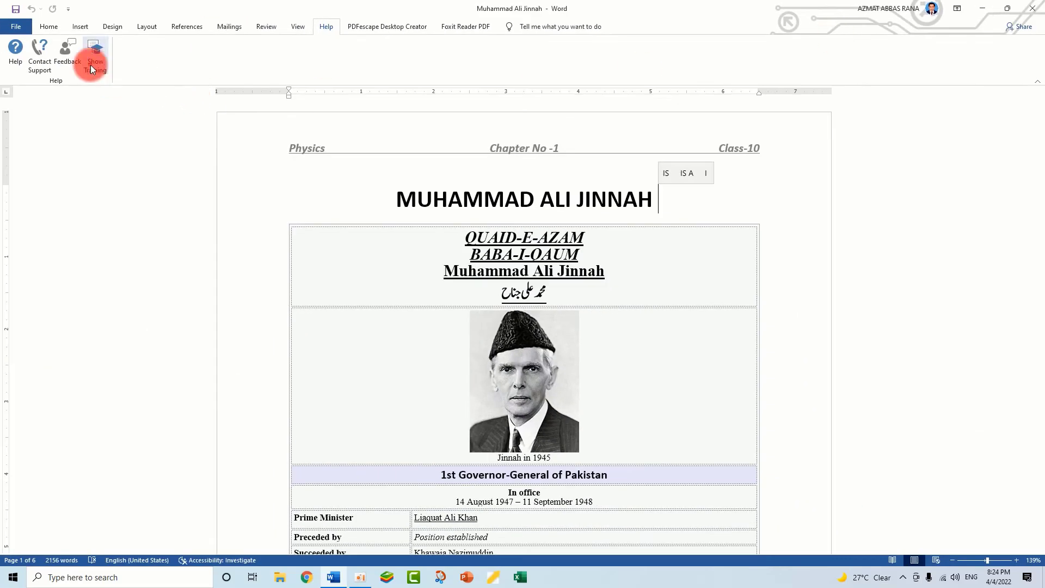
click(91, 68)
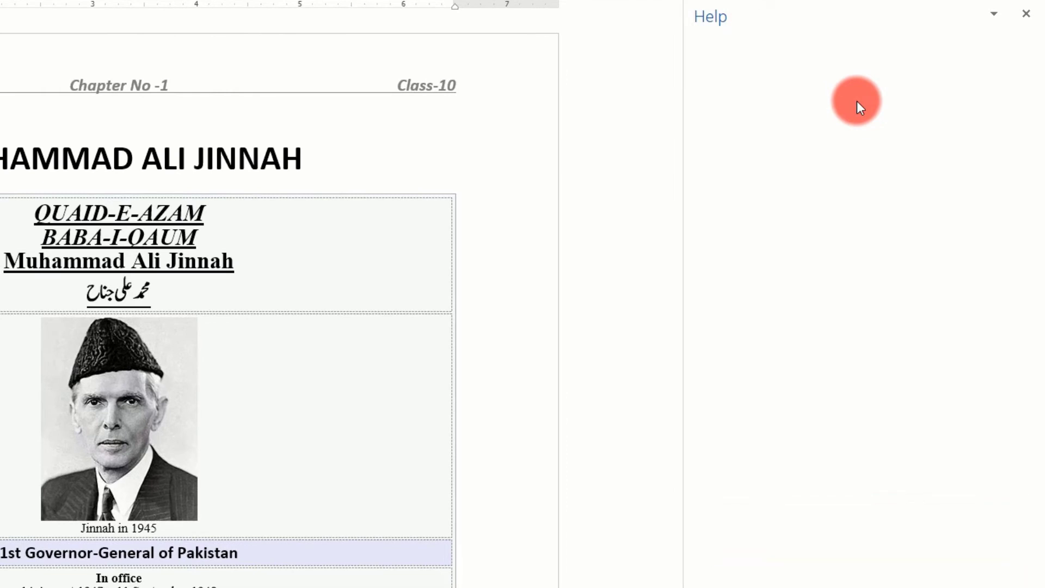
click(800, 54)
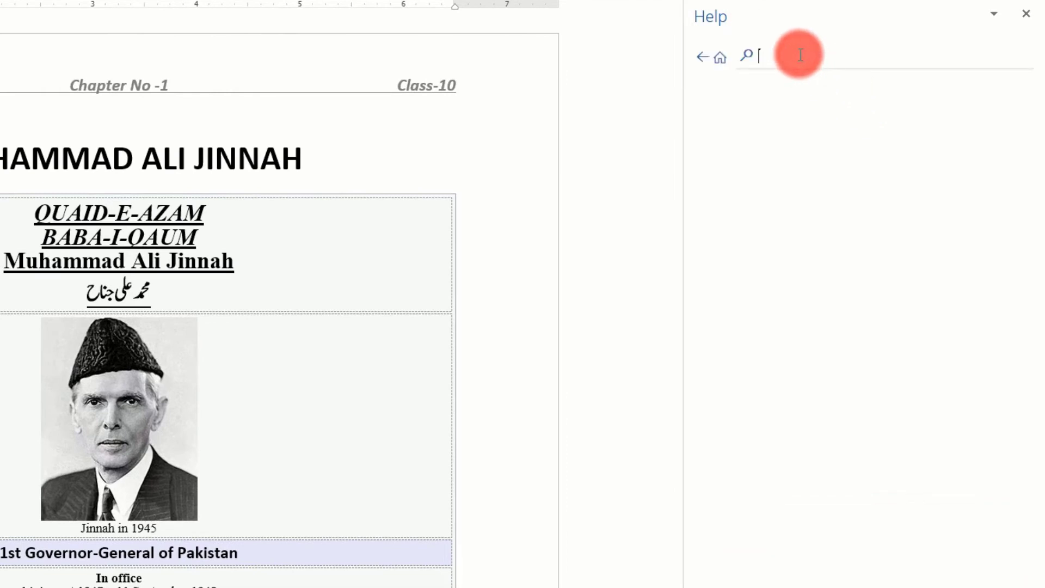
text(water)
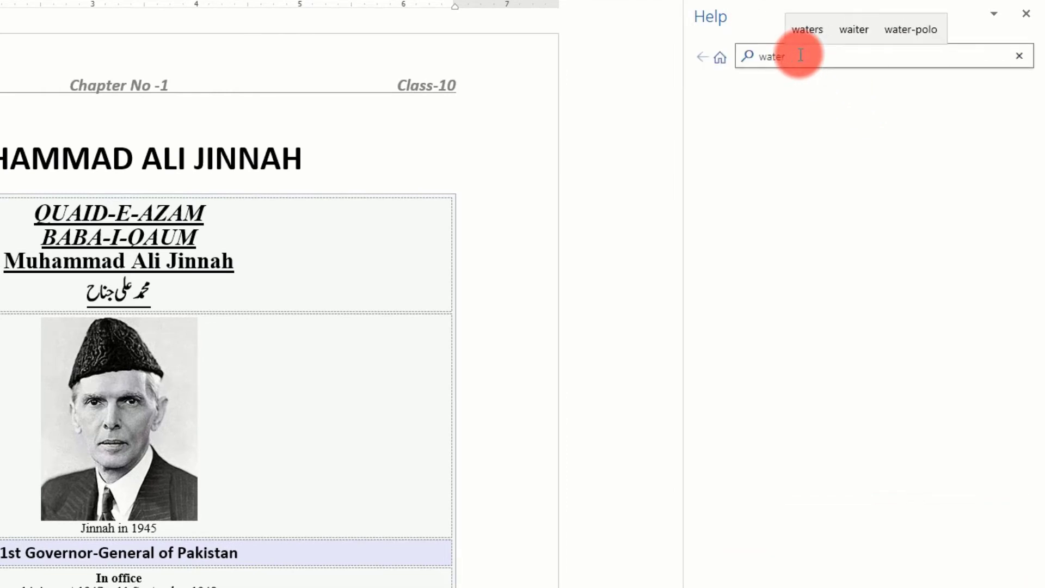
text(mark)
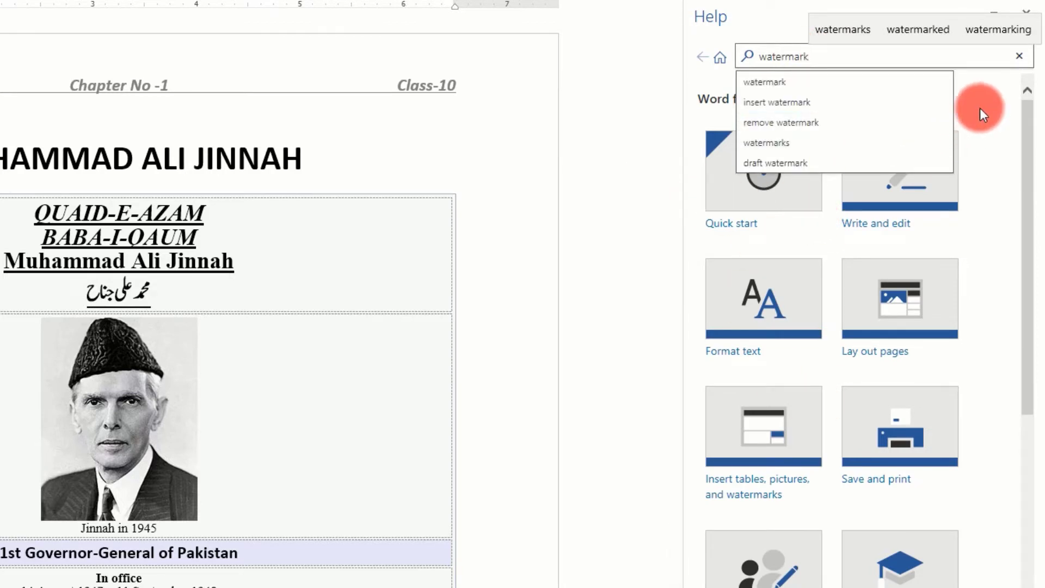
click(958, 99)
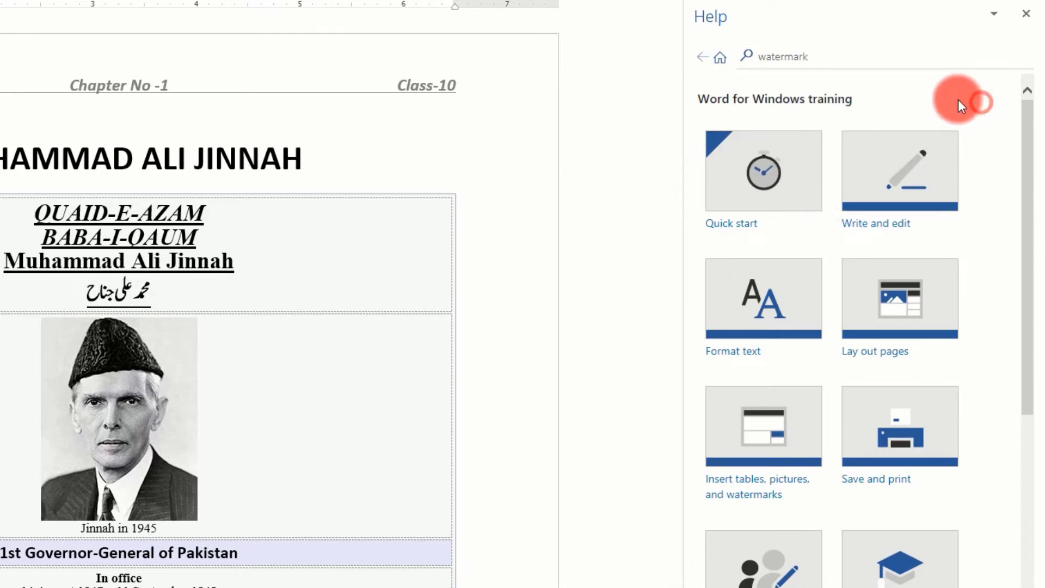
click(834, 53)
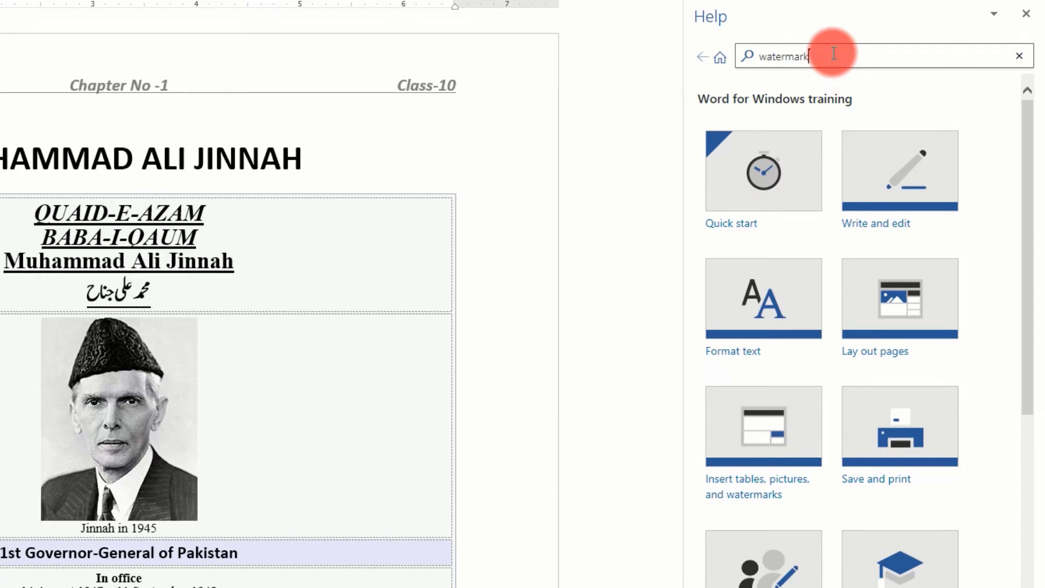
key(Return)
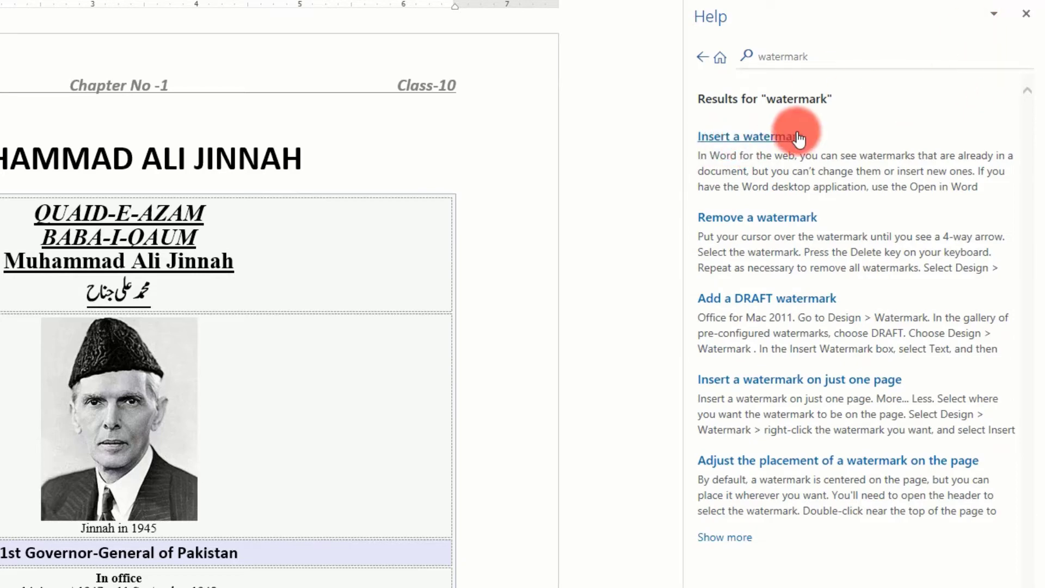
click(1025, 13)
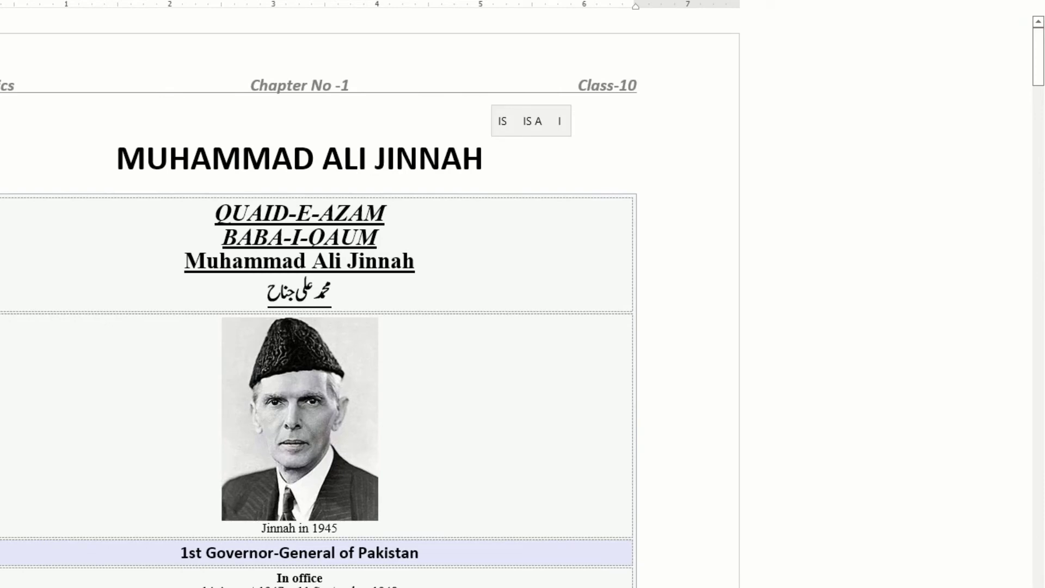
Search Word's commands for "page size", view the Page Setup options from the suggestions and close them
click(531, 24)
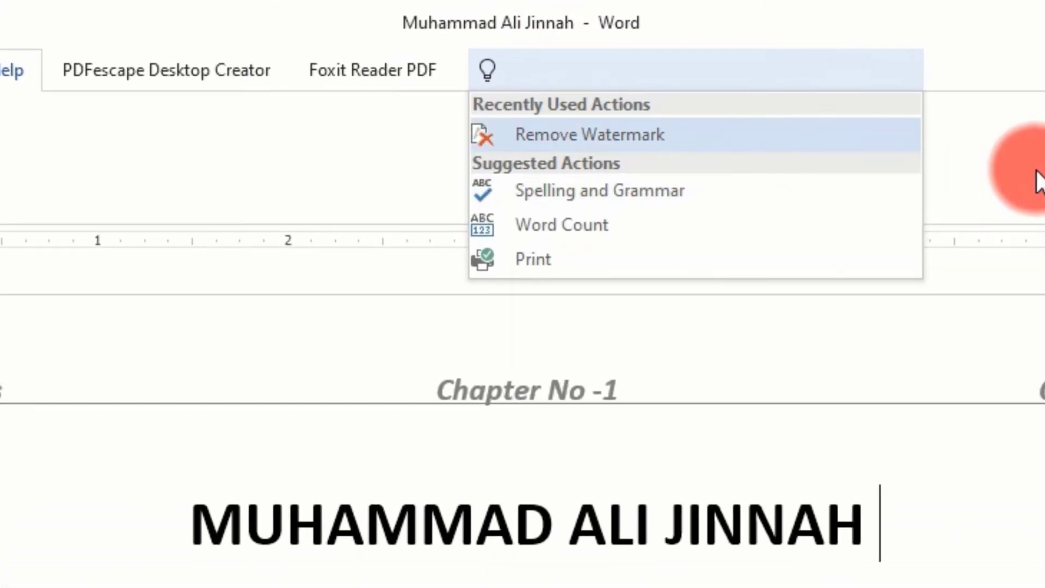
text(pa)
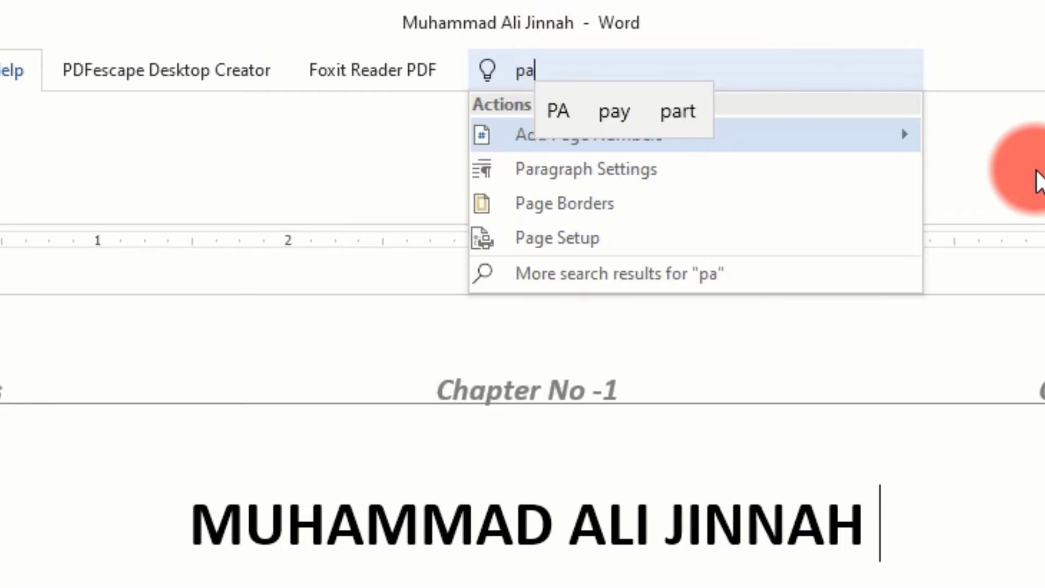
text(ge)
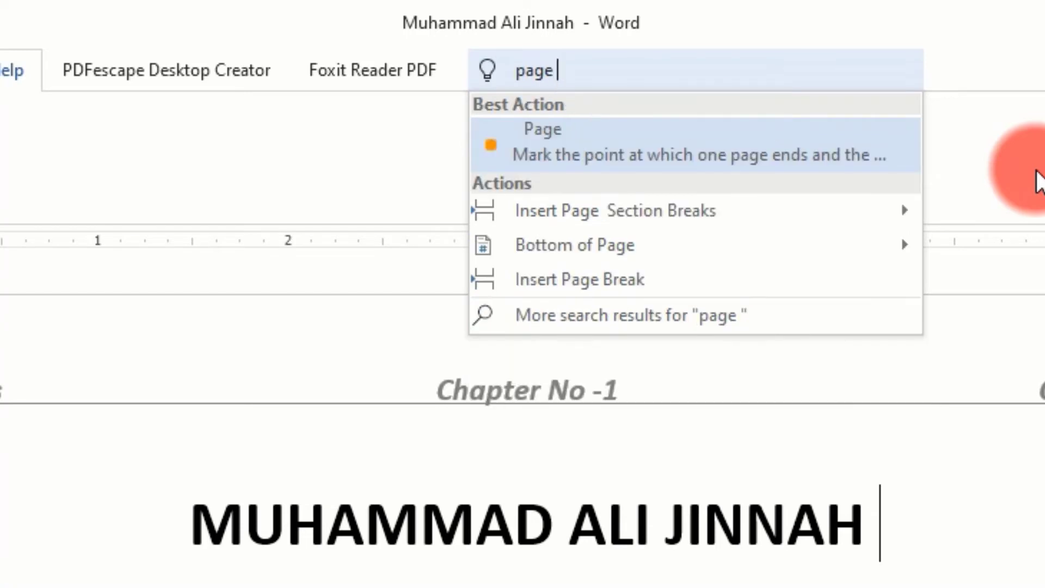
text( size)
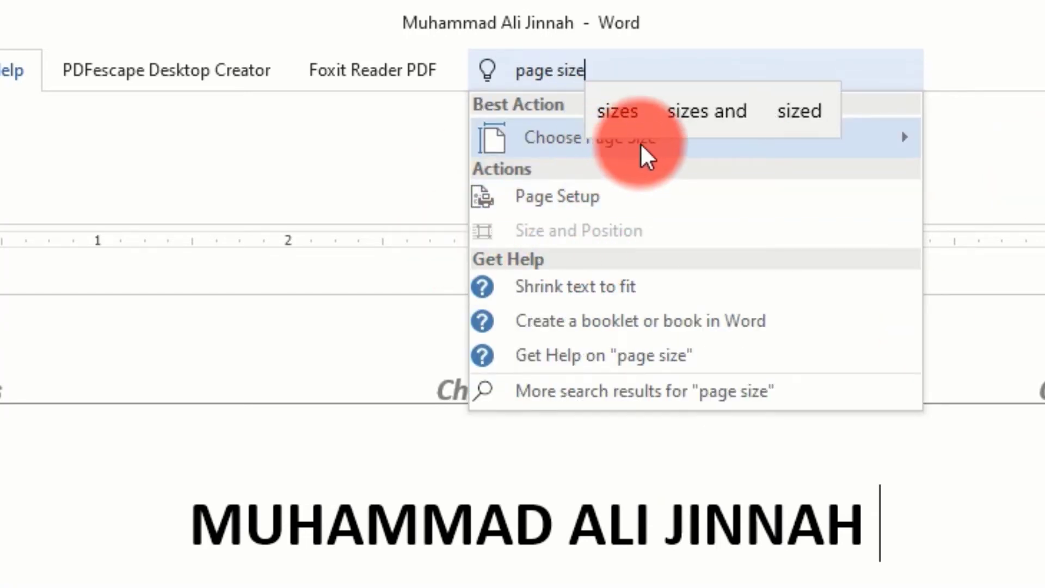
click(583, 198)
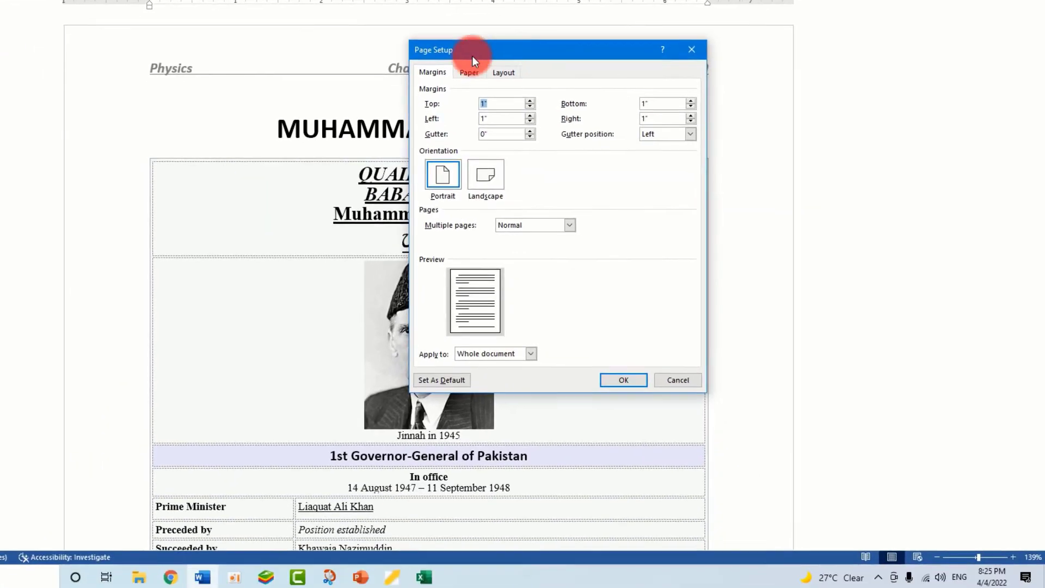
click(927, 218)
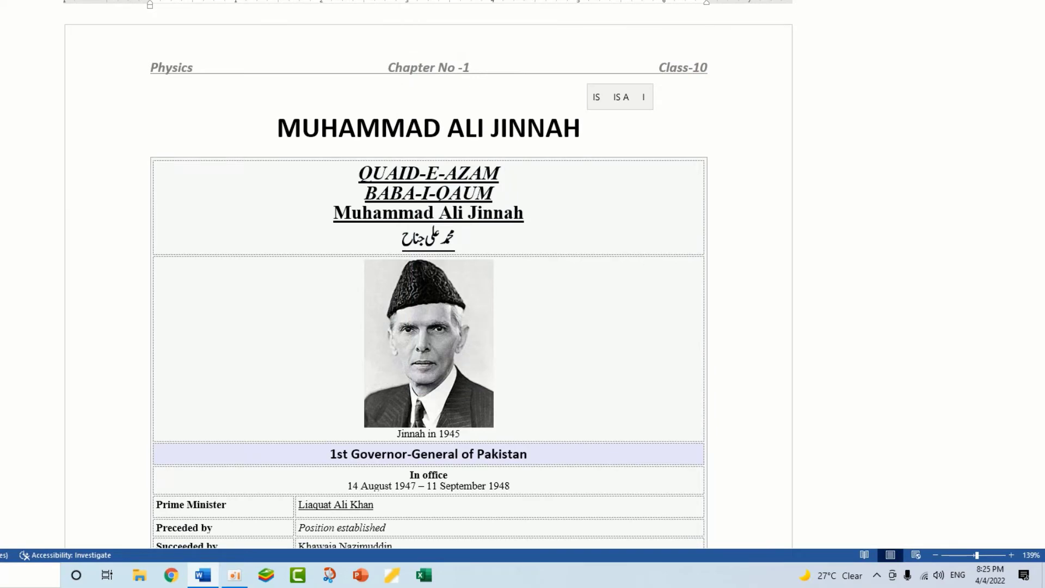
Create a new blank document and return to the Muhammad Ali Jinnah document
click(20, 37)
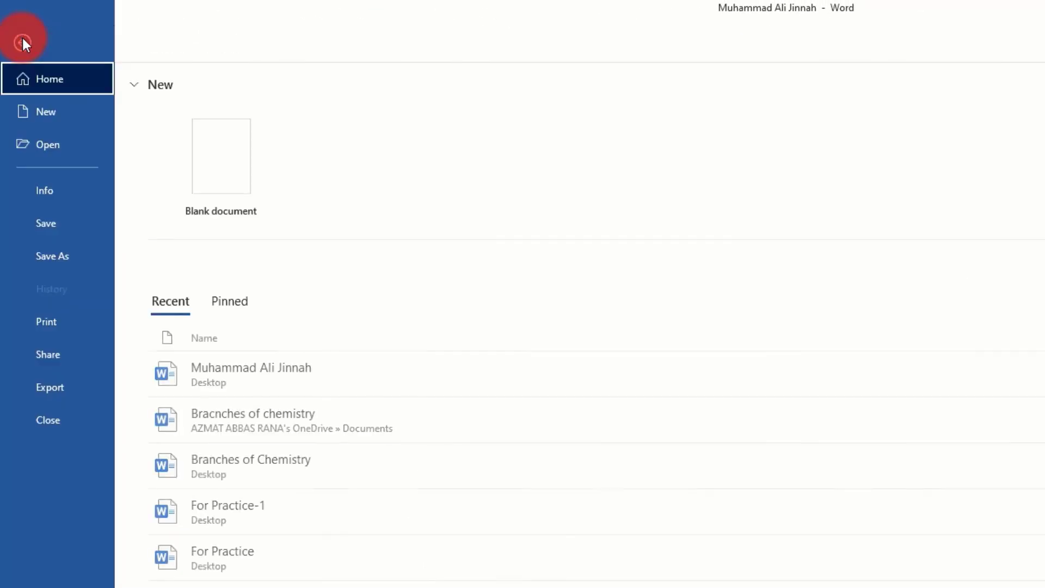
click(43, 112)
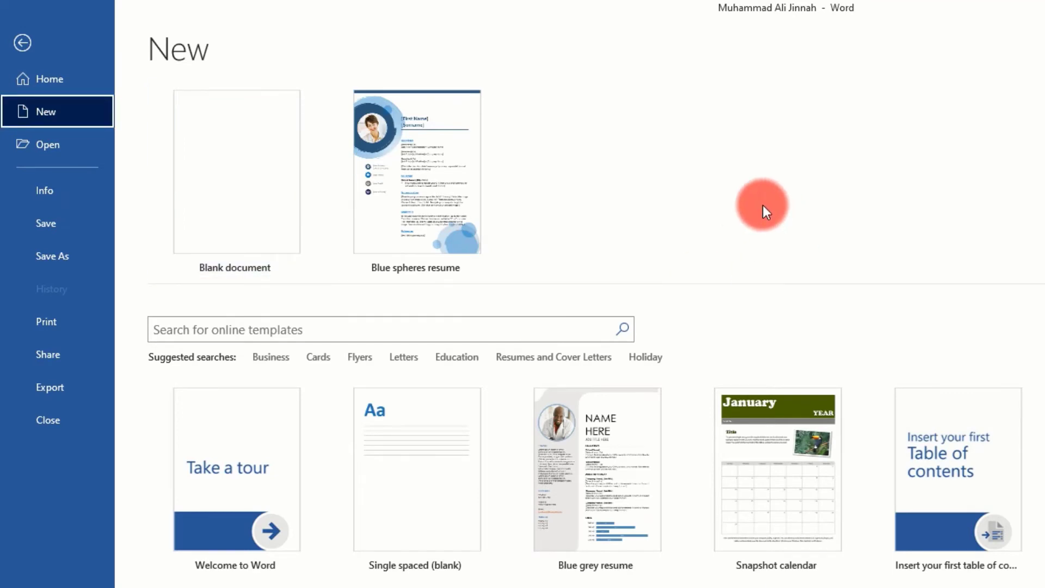
click(206, 168)
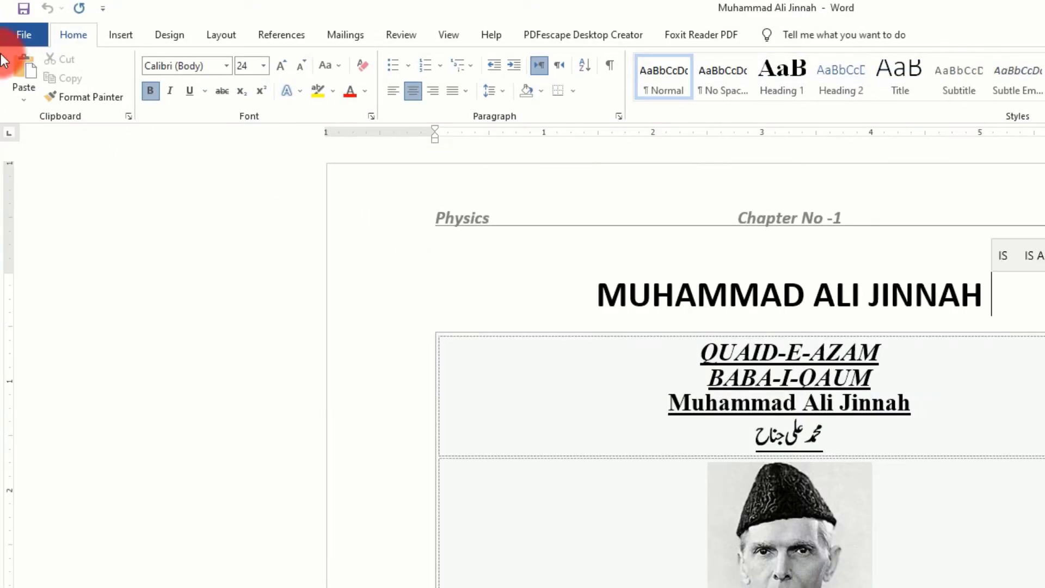
Examine the Muhammad Ali Jinnah document's Info page with its protection options and properties, and return to the document
click(12, 33)
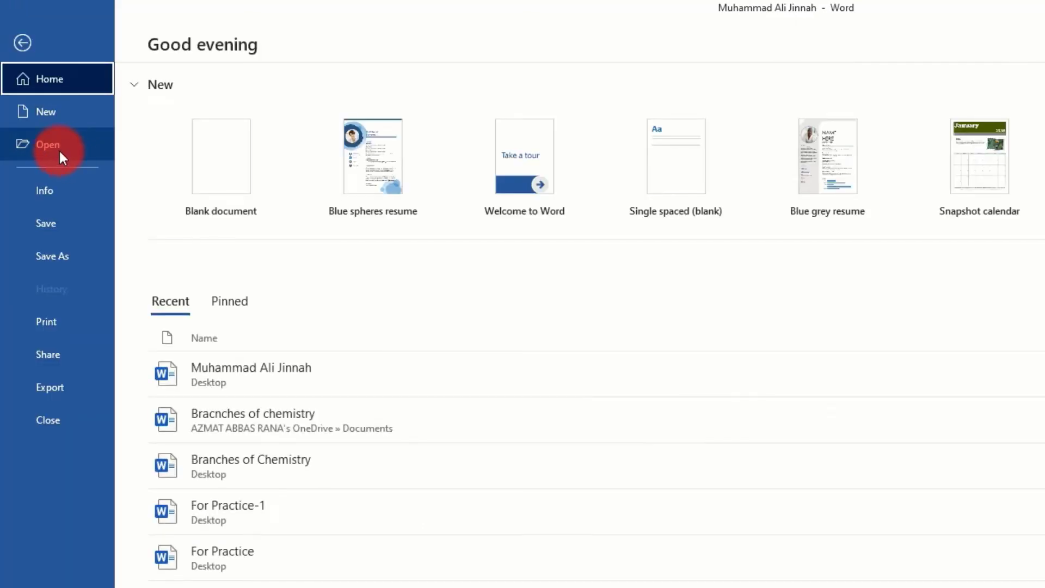
click(52, 192)
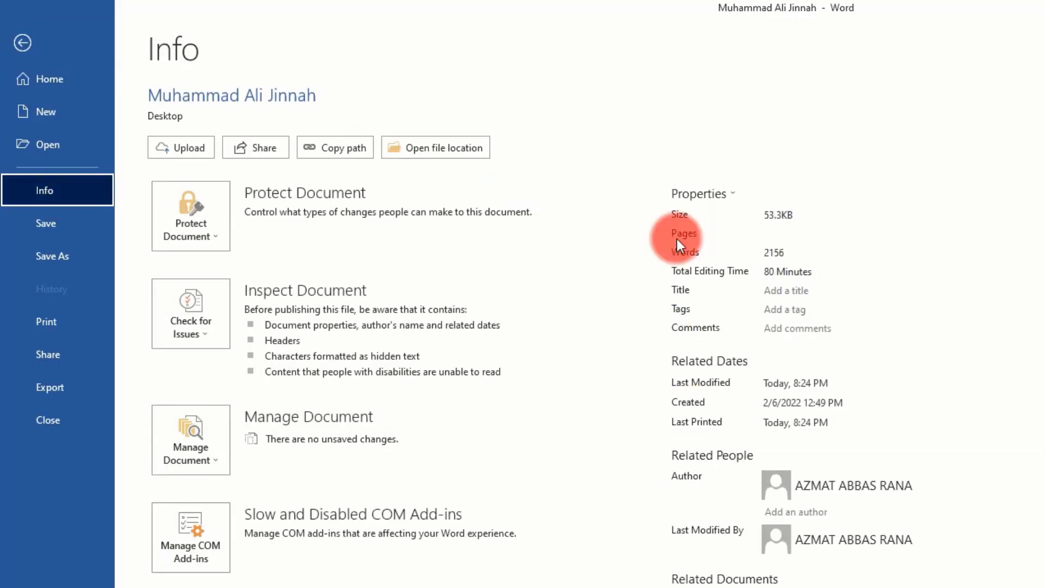
click(24, 43)
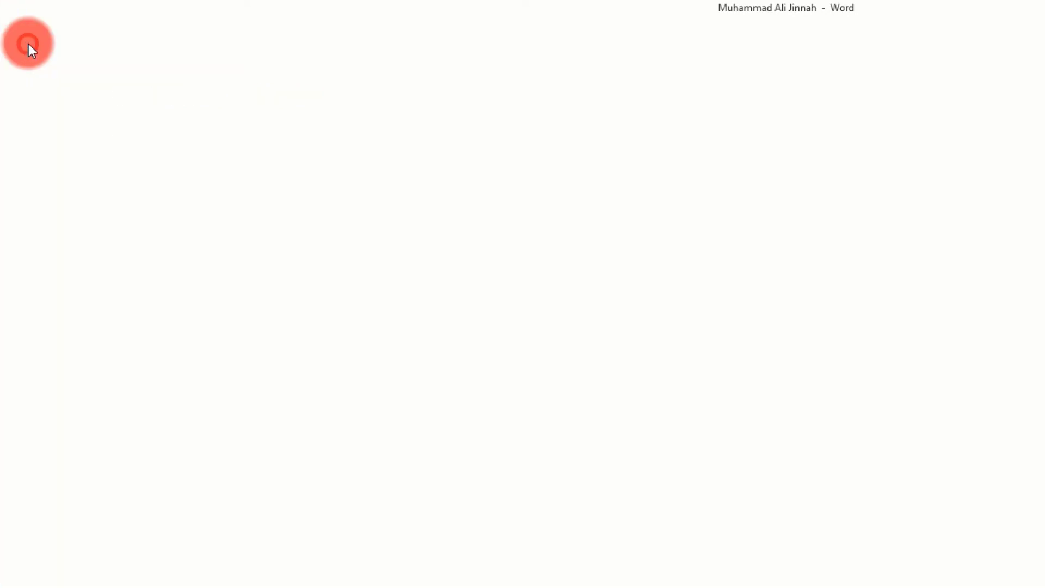
Open the document's print settings, review the list of available printers and close the list without changing the printer
click(17, 34)
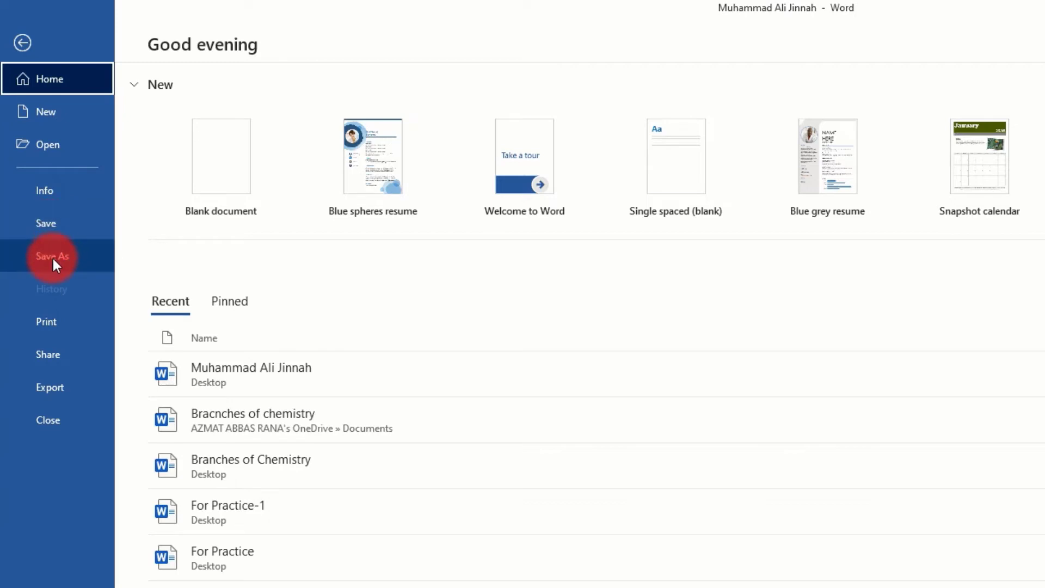
click(46, 322)
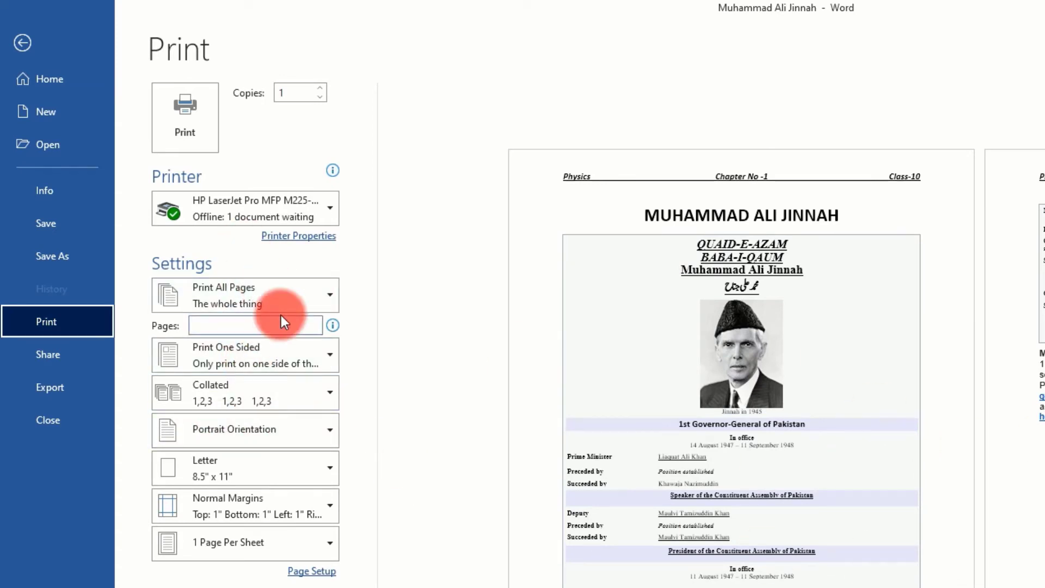
click(329, 207)
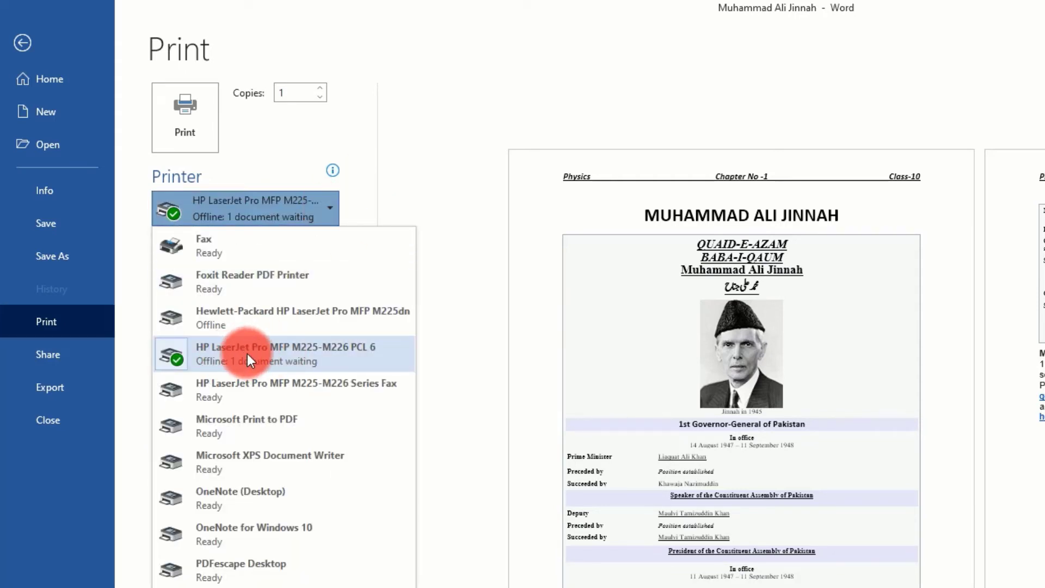
click(423, 112)
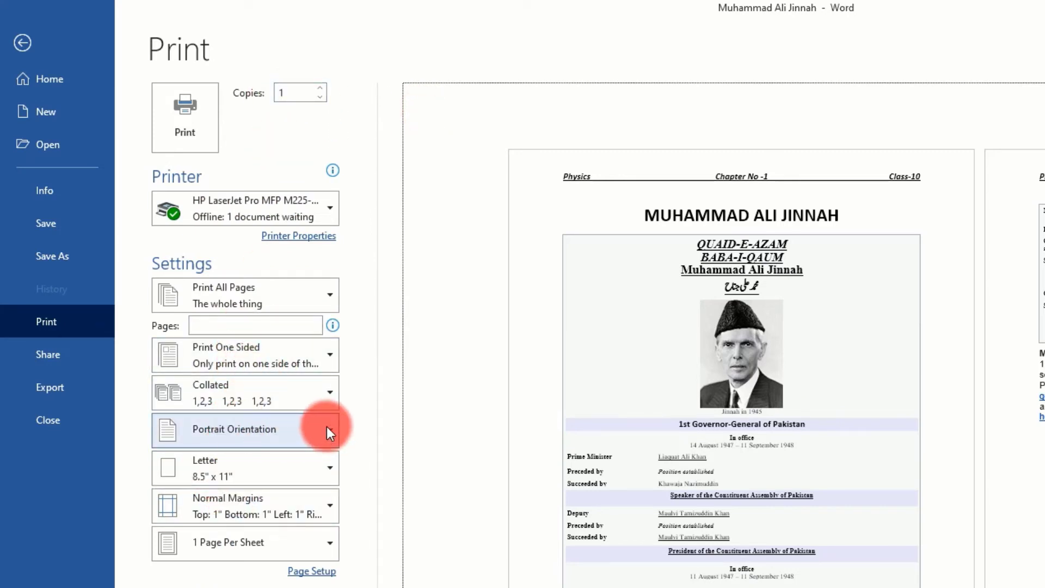
View the Page Setup options from the print settings and close them without changes
click(308, 572)
click(1044, 202)
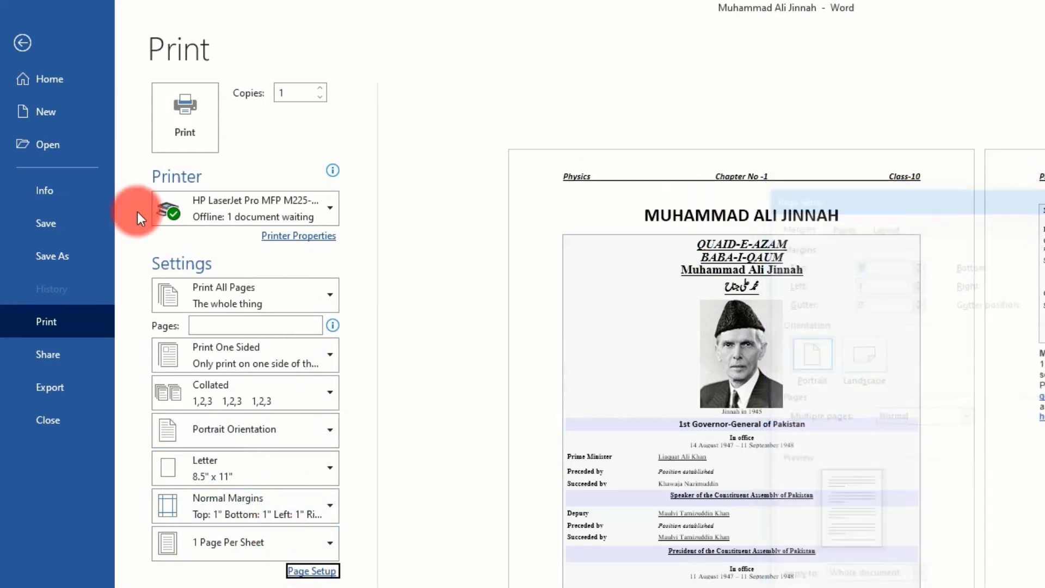
Review the OneDrive - Personal save locations for sharing the document with people, and return to the document without saving
click(54, 356)
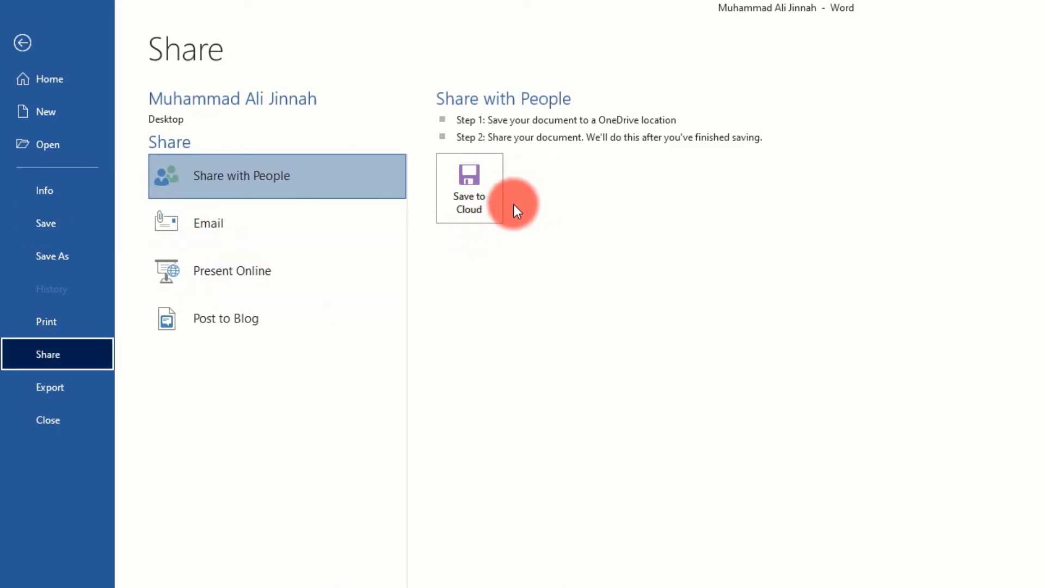
click(485, 191)
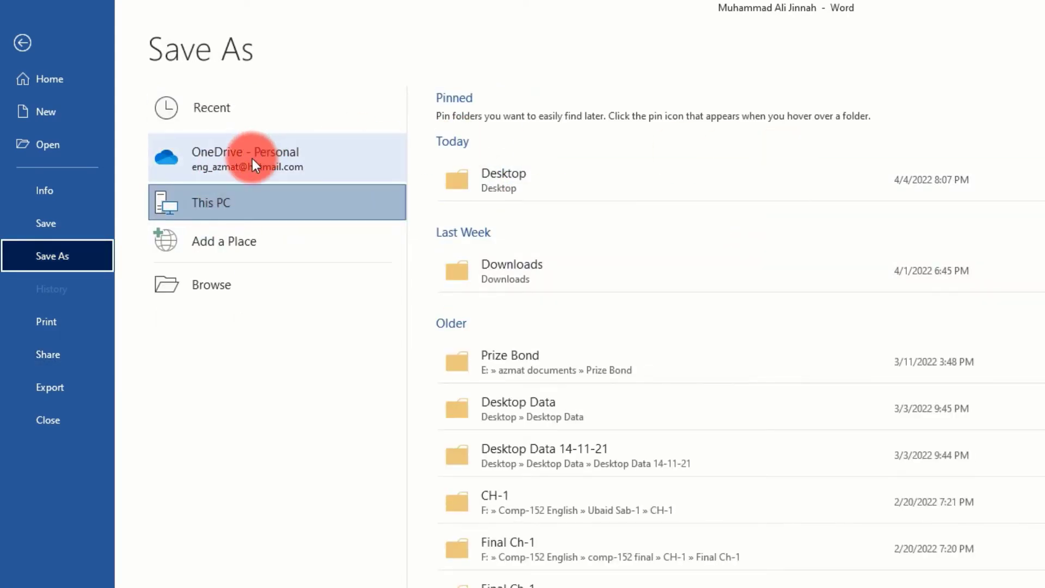
click(233, 158)
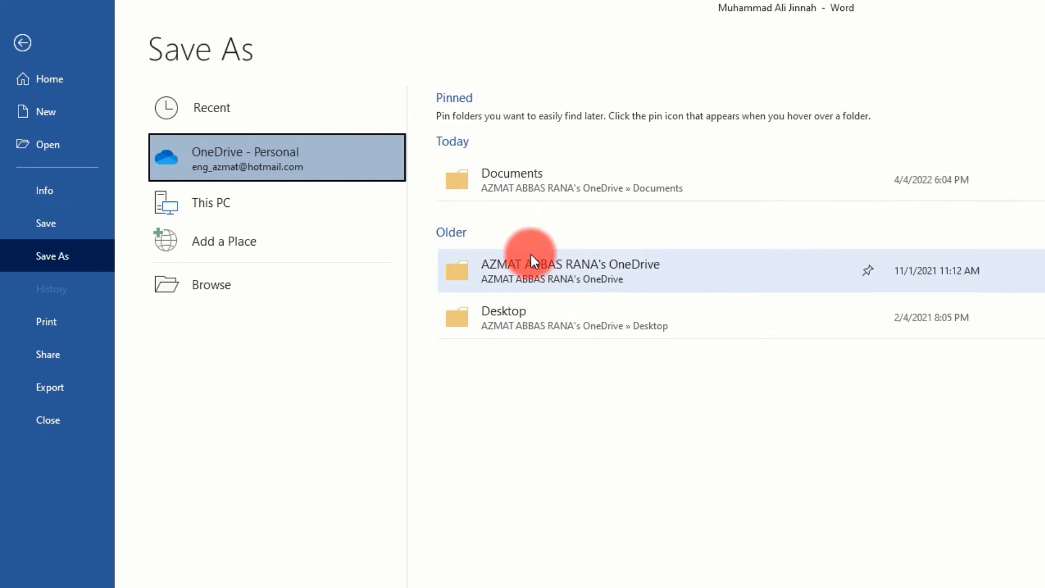
click(20, 43)
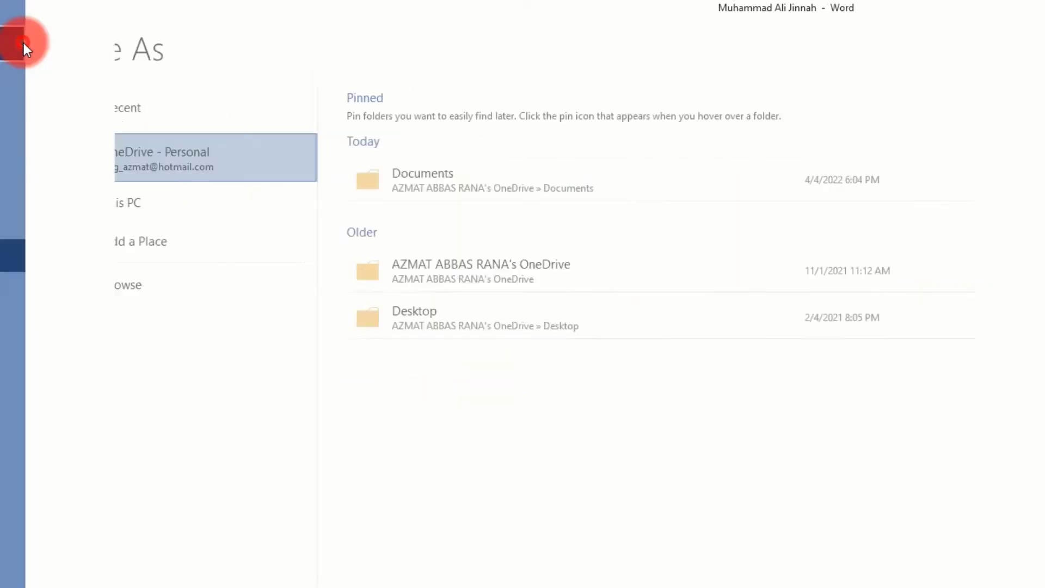
Share the document by email as a PDF attachment, look over the message's recipient fields, and close the message without sending it
click(13, 28)
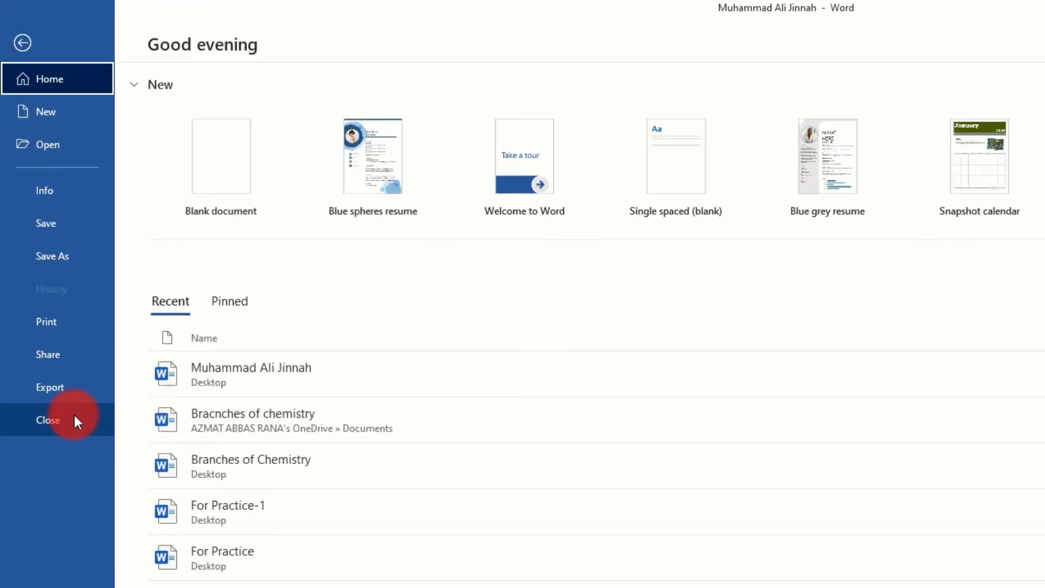
click(54, 354)
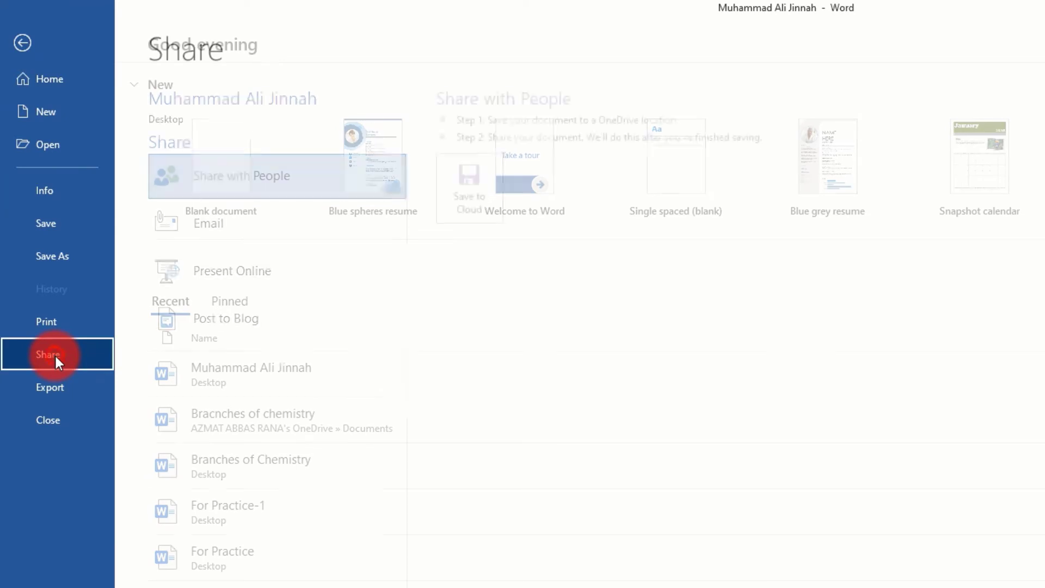
click(208, 228)
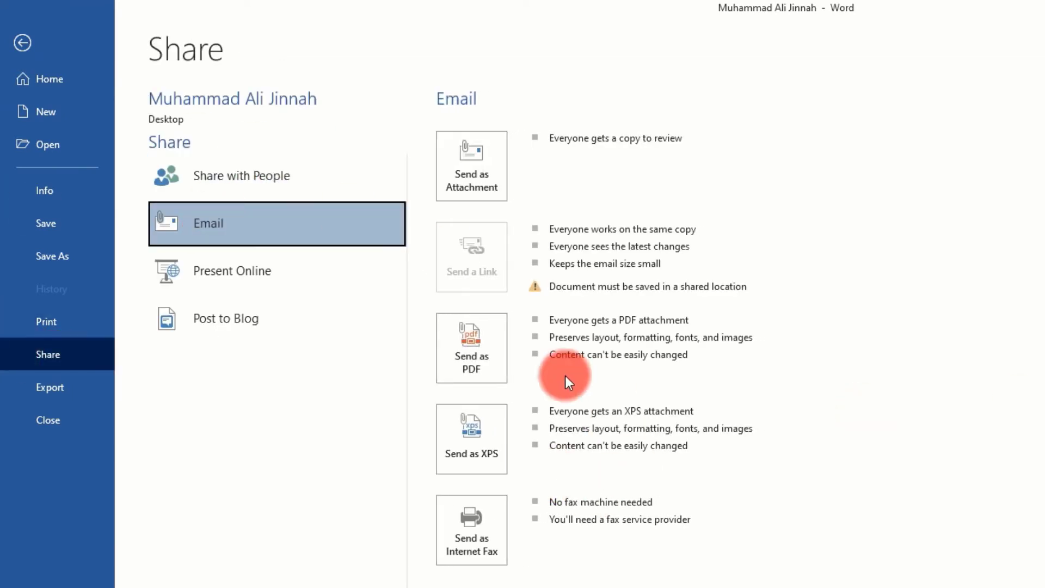
click(466, 353)
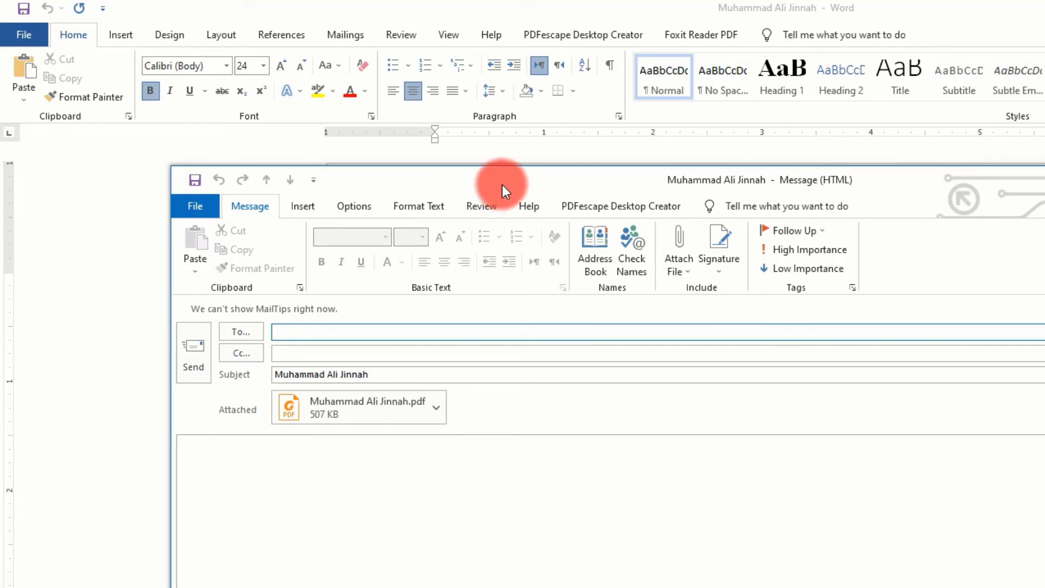
drag(502, 185, 564, 173)
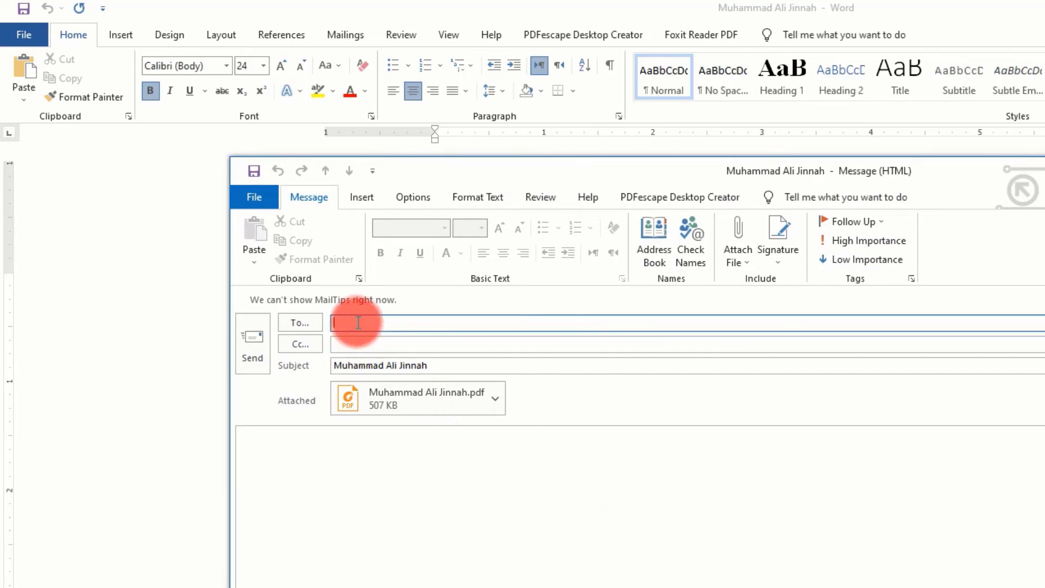
click(349, 343)
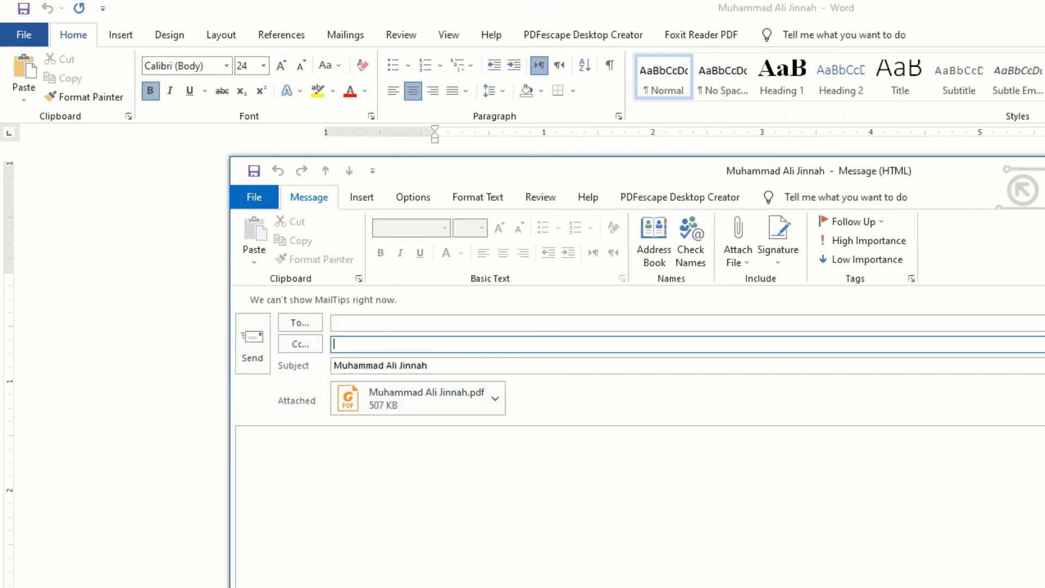
key(alt+F4)
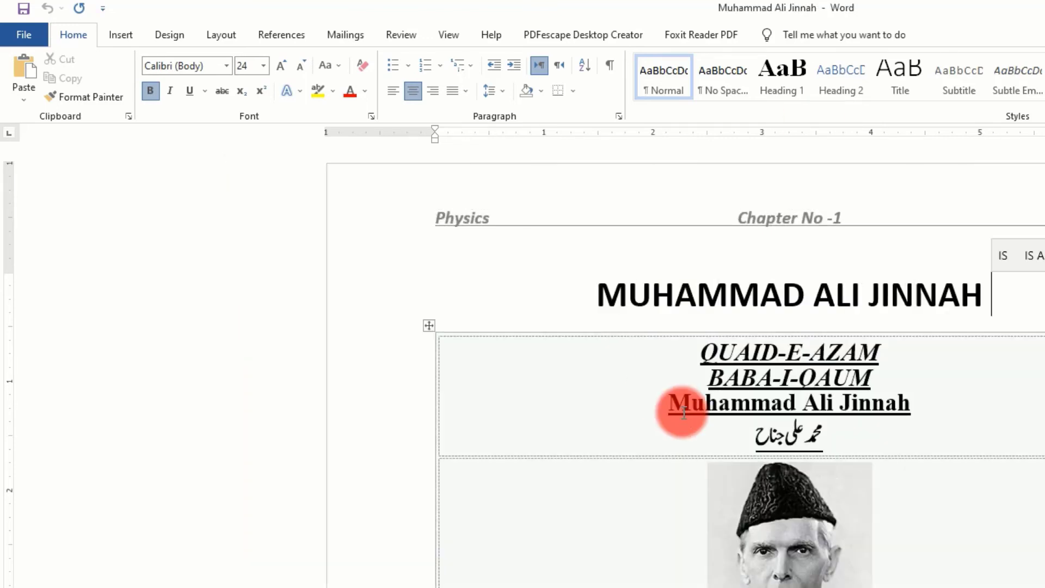
View the export options for the Muhammad Ali Jinnah document
click(16, 33)
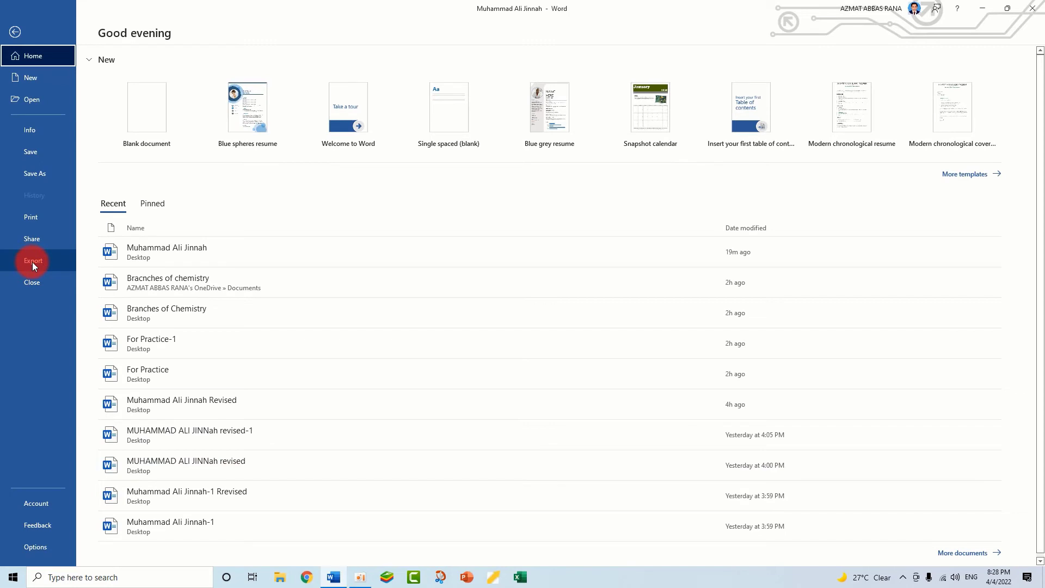
click(33, 262)
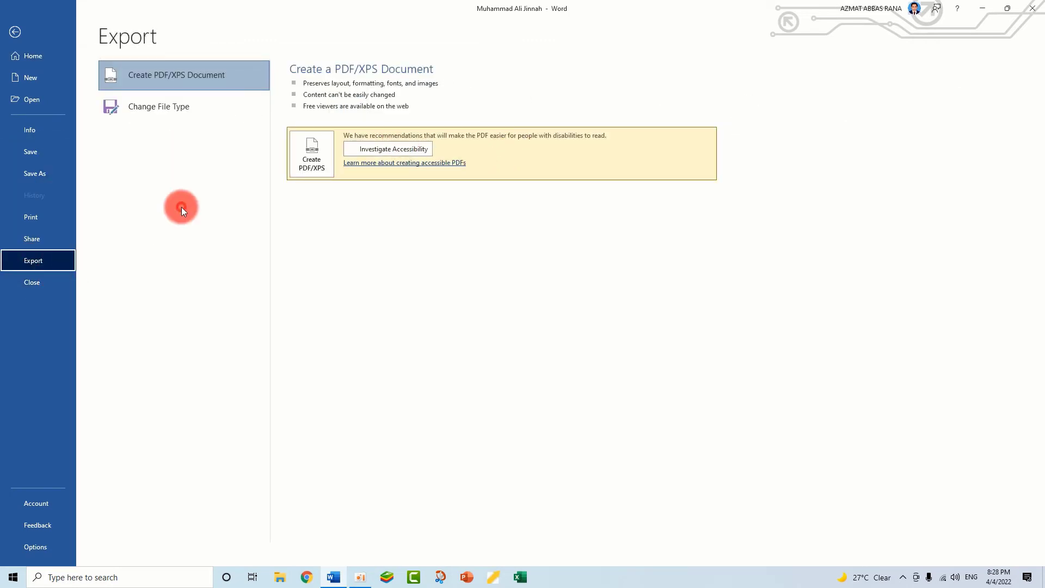
Check for and apply Office updates from the account page, and minimize the update progress window
click(40, 505)
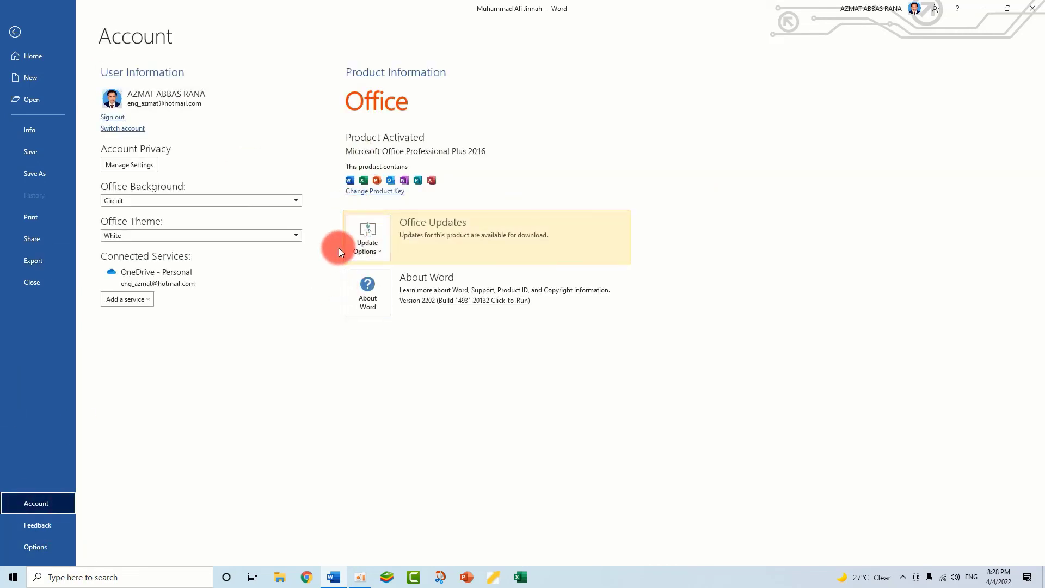
click(372, 250)
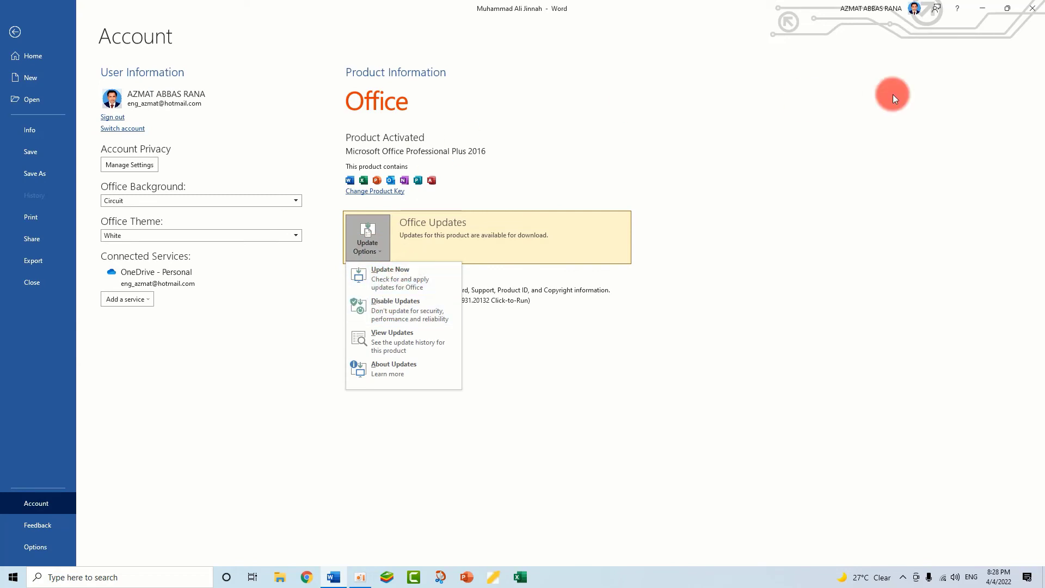
click(401, 276)
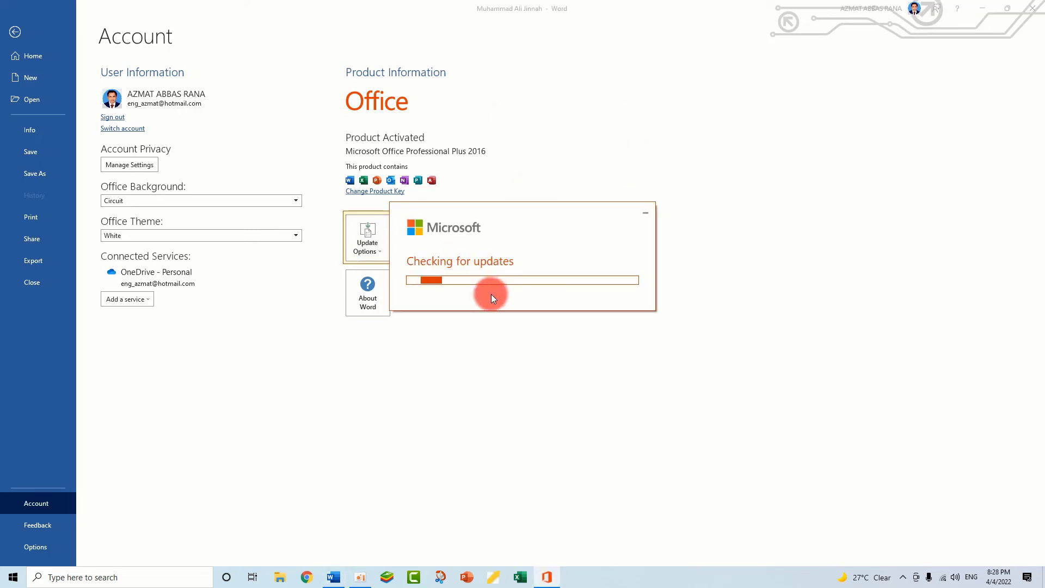
click(644, 212)
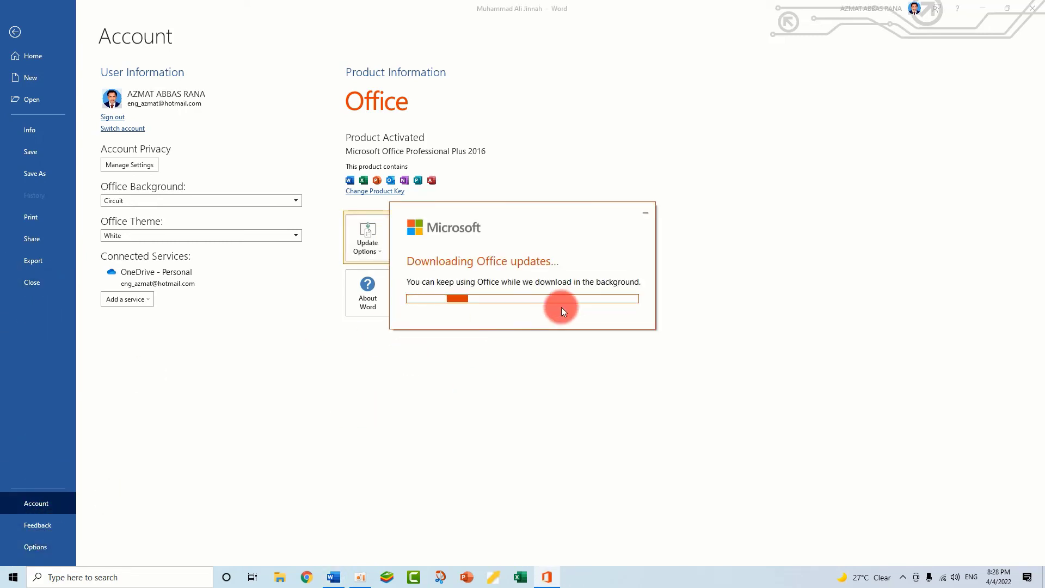
click(646, 213)
Examine the General settings in Word Options, including privacy and start-up options, and close them without changes
click(35, 544)
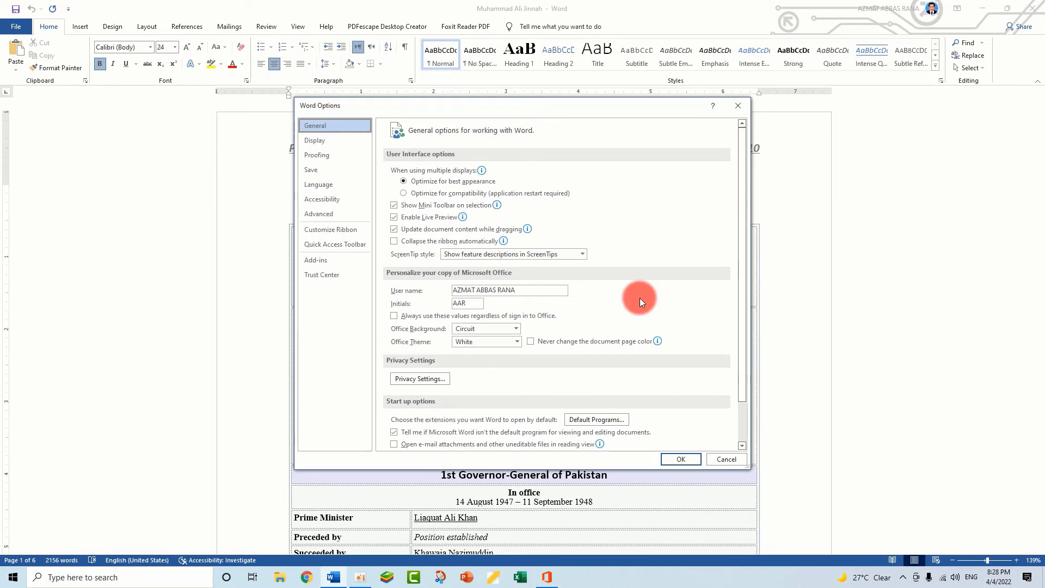
drag(527, 111, 529, 80)
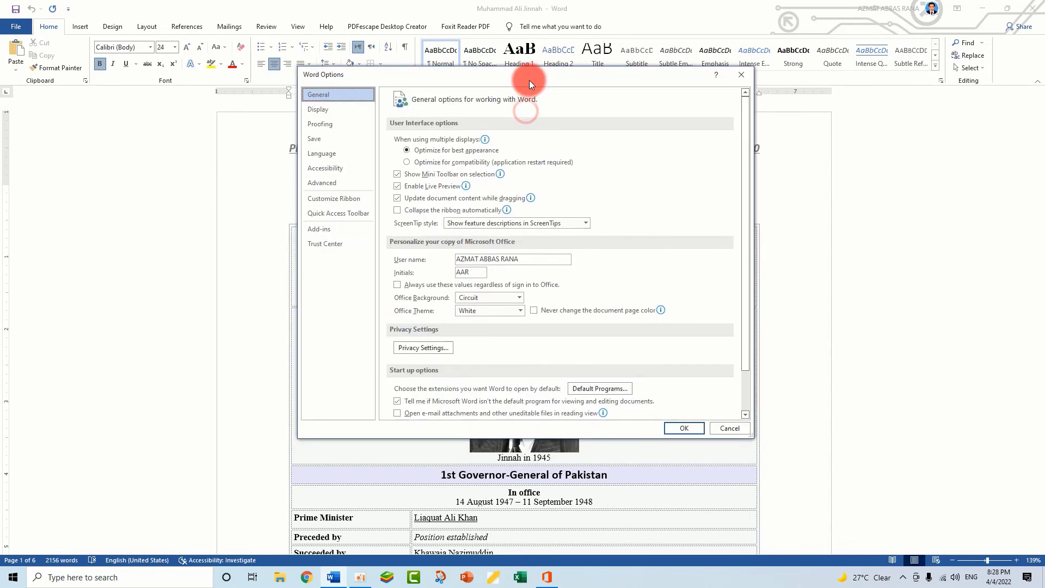
drag(745, 162, 744, 289)
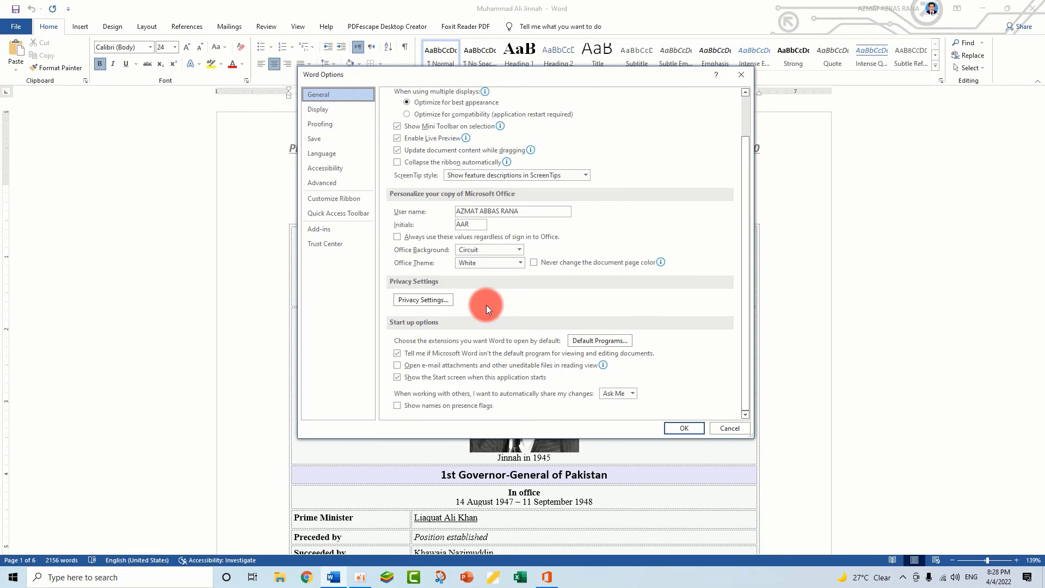
click(740, 77)
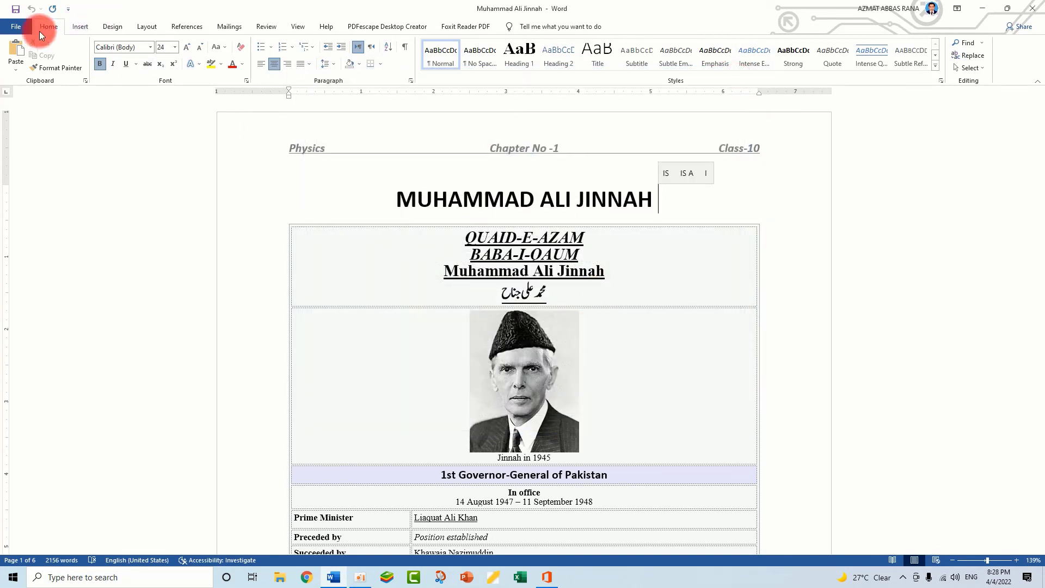
click(22, 30)
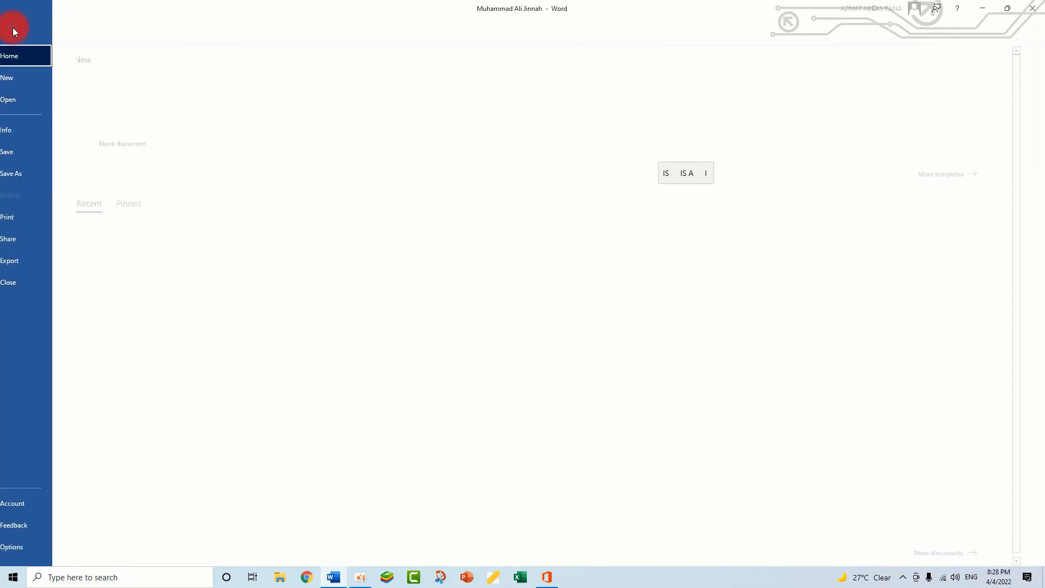
click(14, 33)
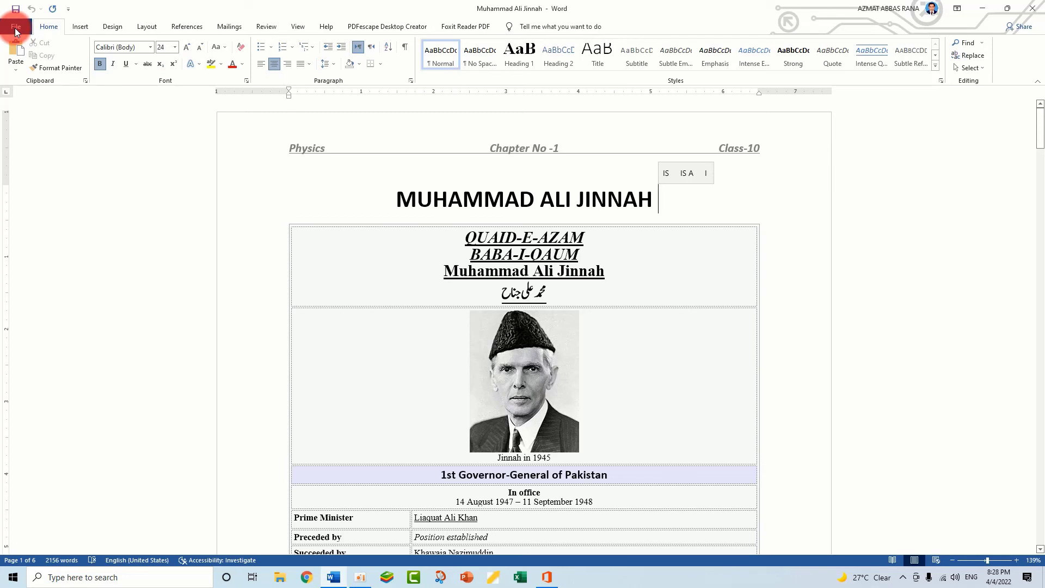
click(298, 27)
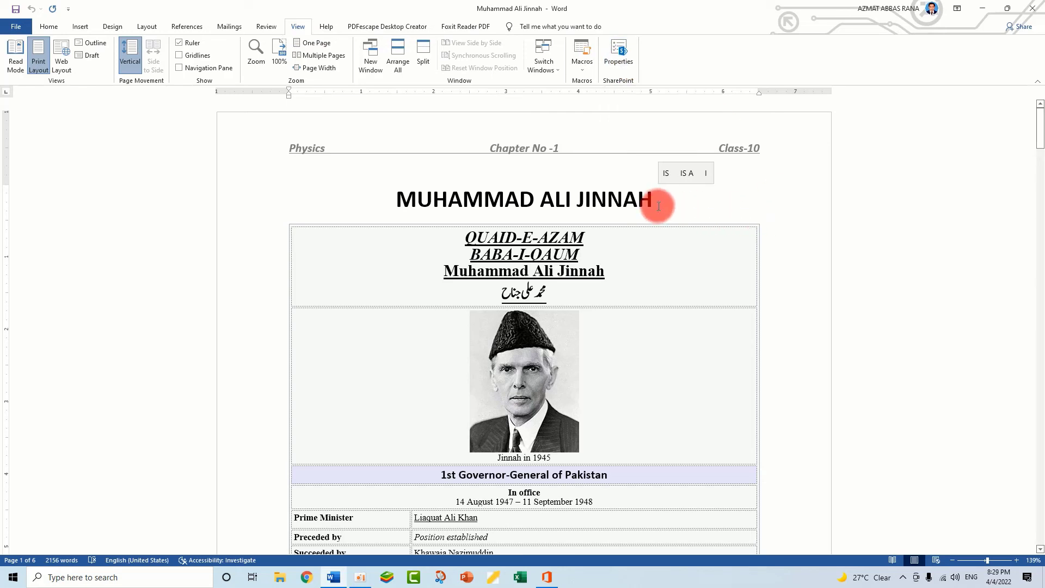
mouse_move(658, 207)
mouse_down()
mouse_move(385, 205)
mouse_move(347, 194)
mouse_move(664, 204)
mouse_up()
click(349, 194)
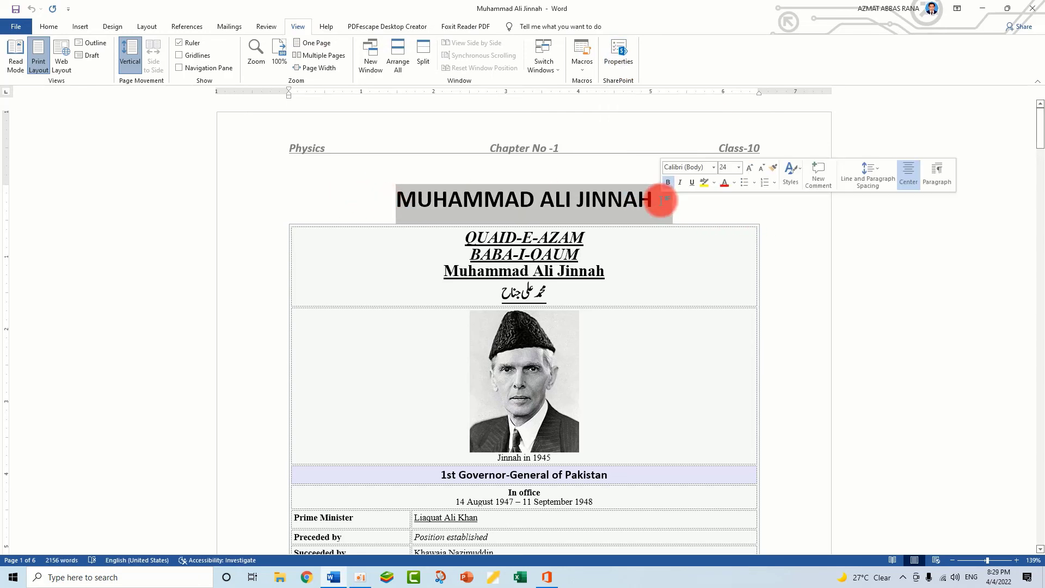
click(665, 207)
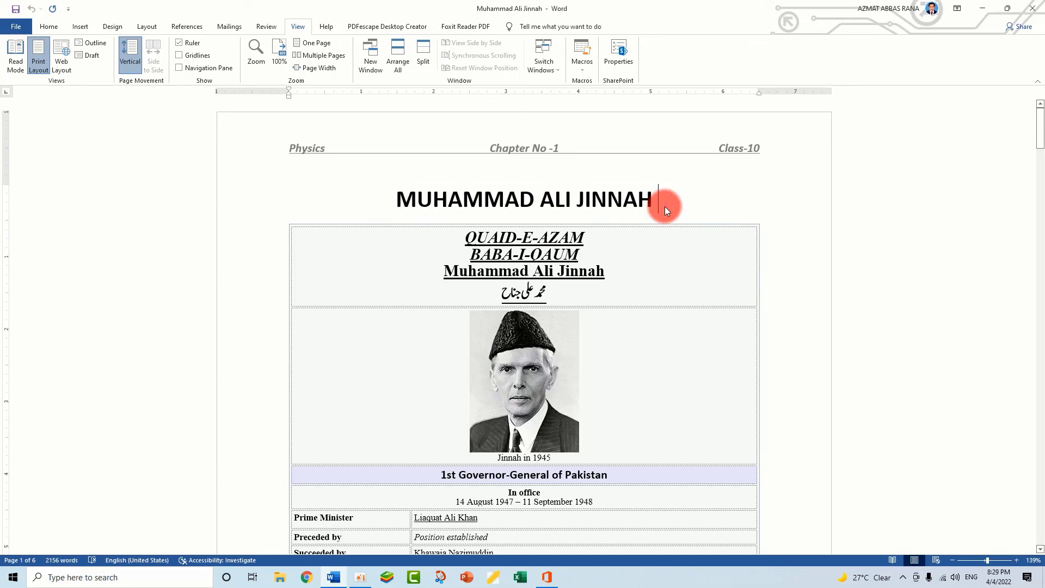
drag(664, 207, 393, 202)
click(401, 201)
click(390, 204)
click(80, 27)
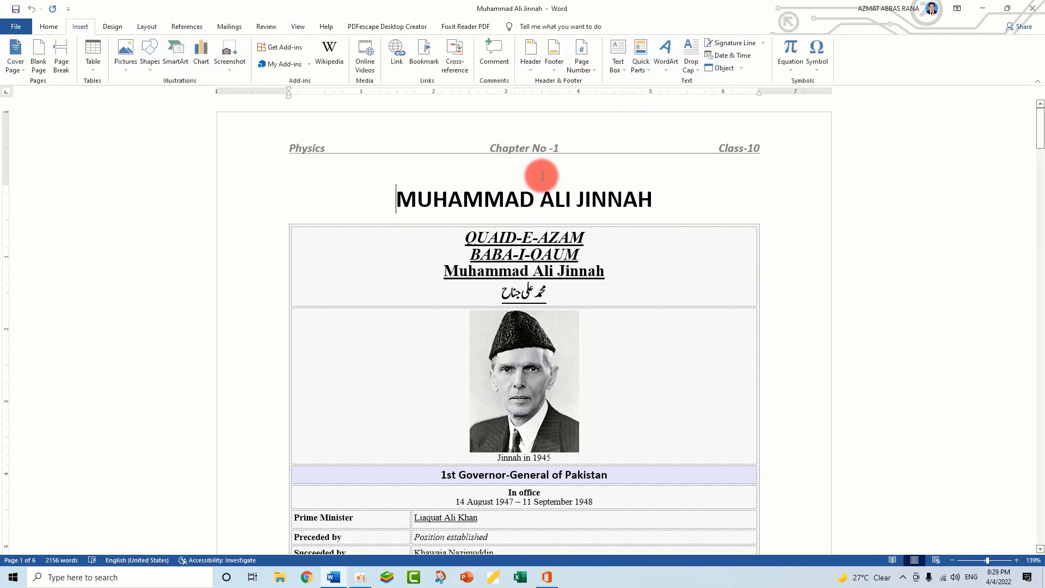
drag(398, 204, 652, 200)
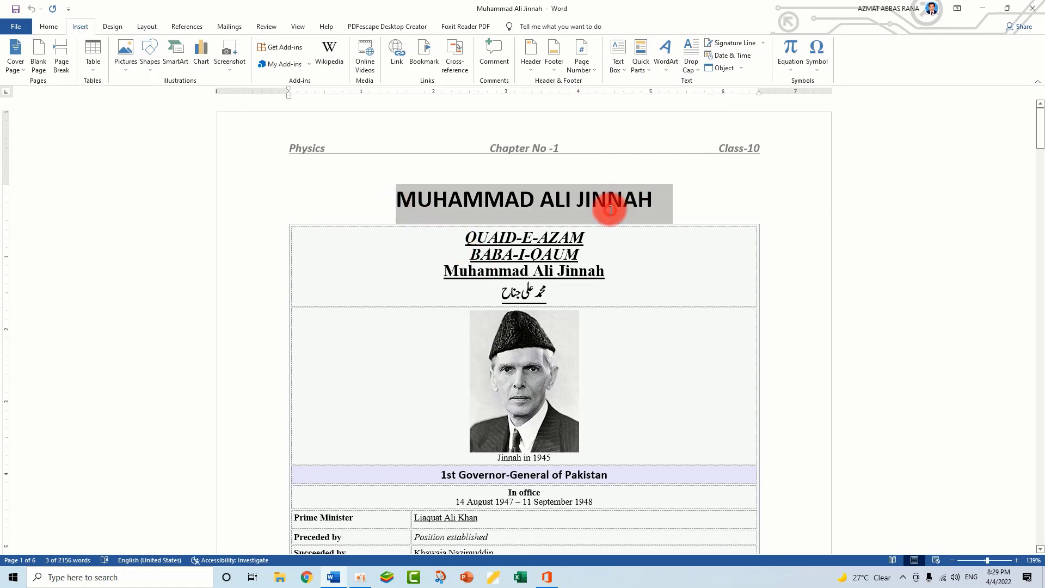
click(653, 200)
triple_click(546, 200)
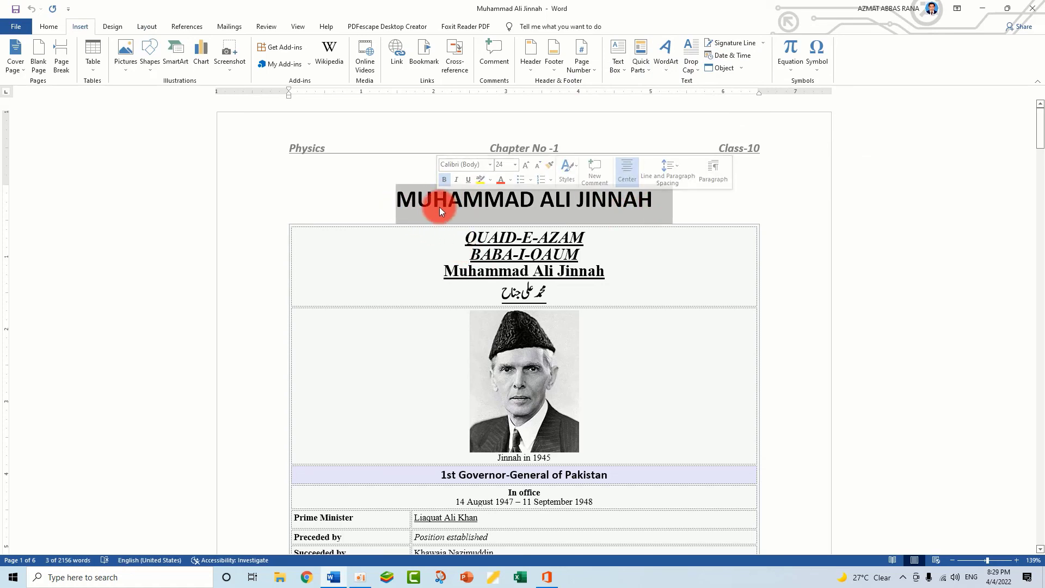
click(431, 200)
drag(398, 200, 687, 198)
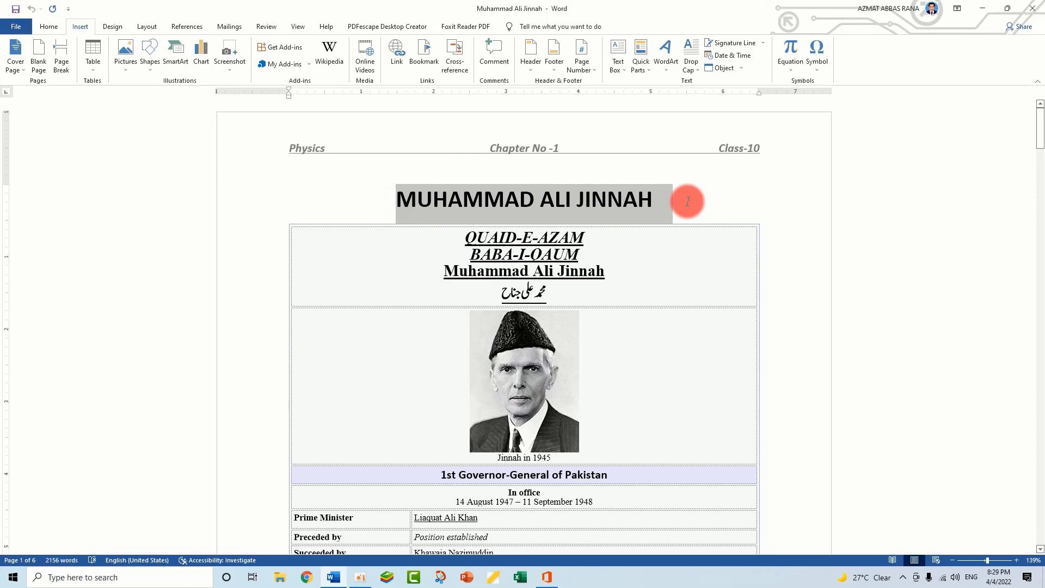
click(552, 202)
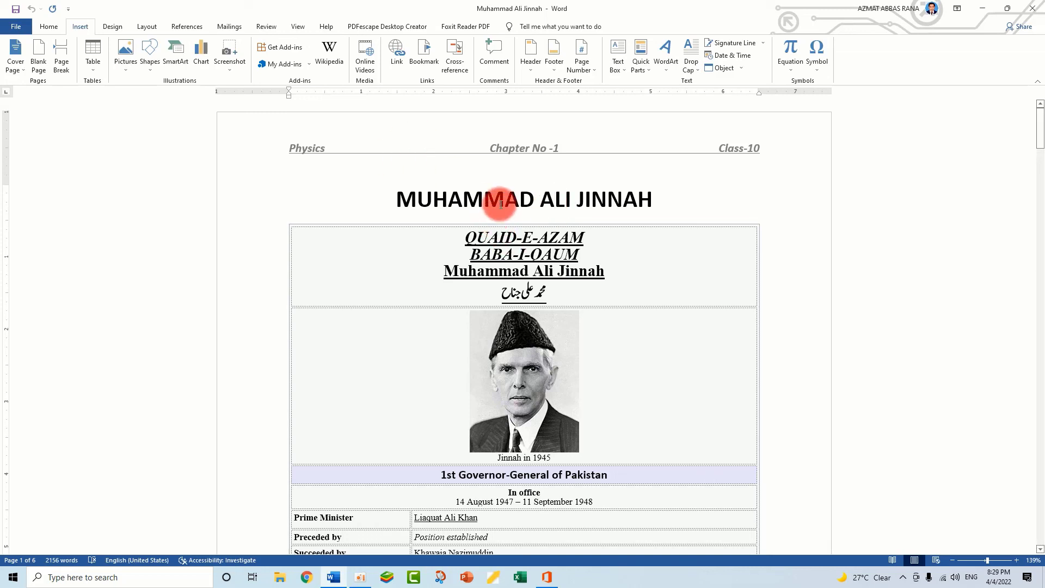
drag(501, 204, 582, 203)
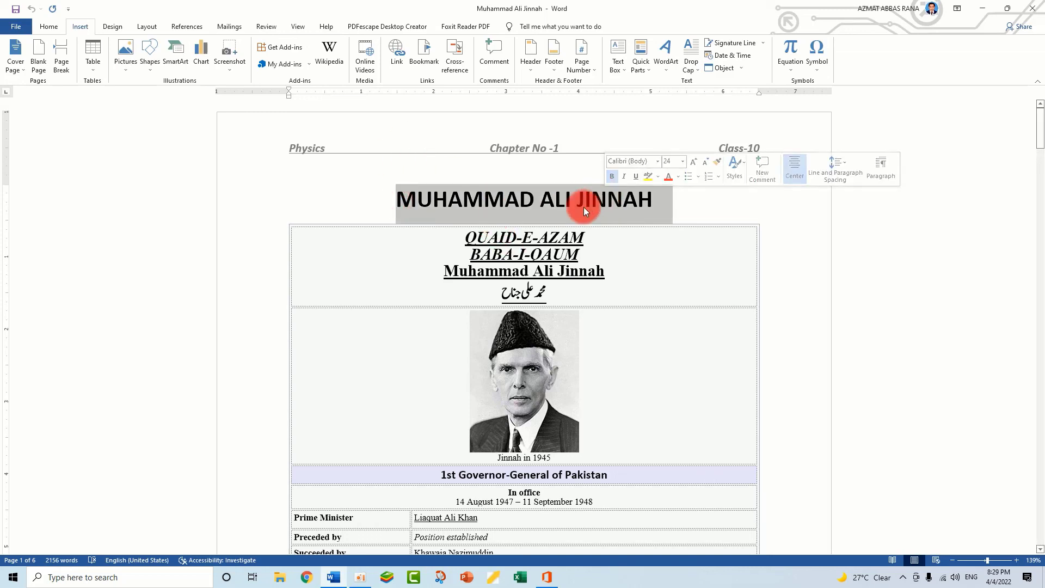
click(569, 203)
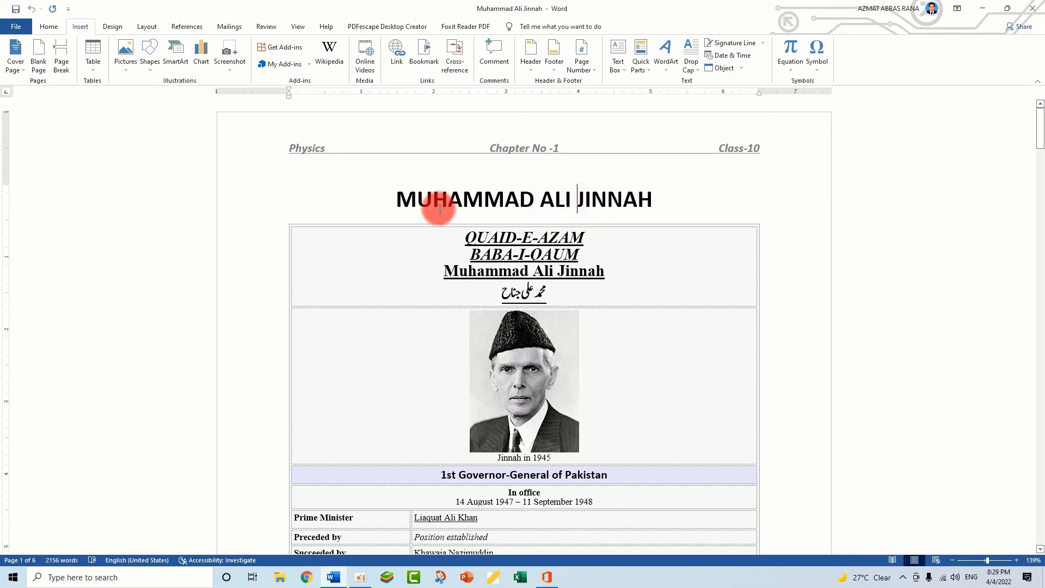
drag(391, 198, 623, 198)
click(569, 203)
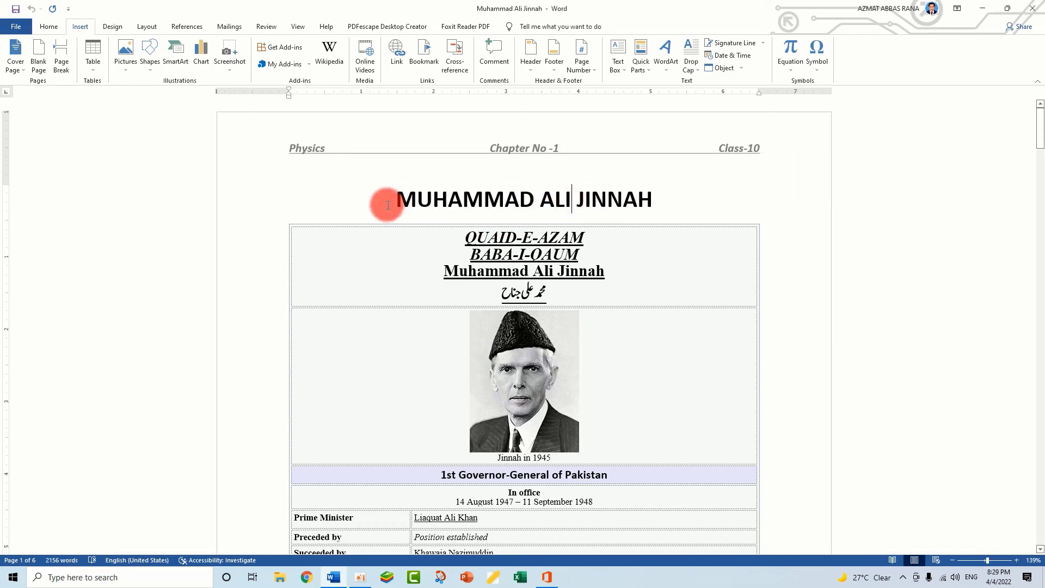
drag(384, 205, 651, 204)
click(592, 208)
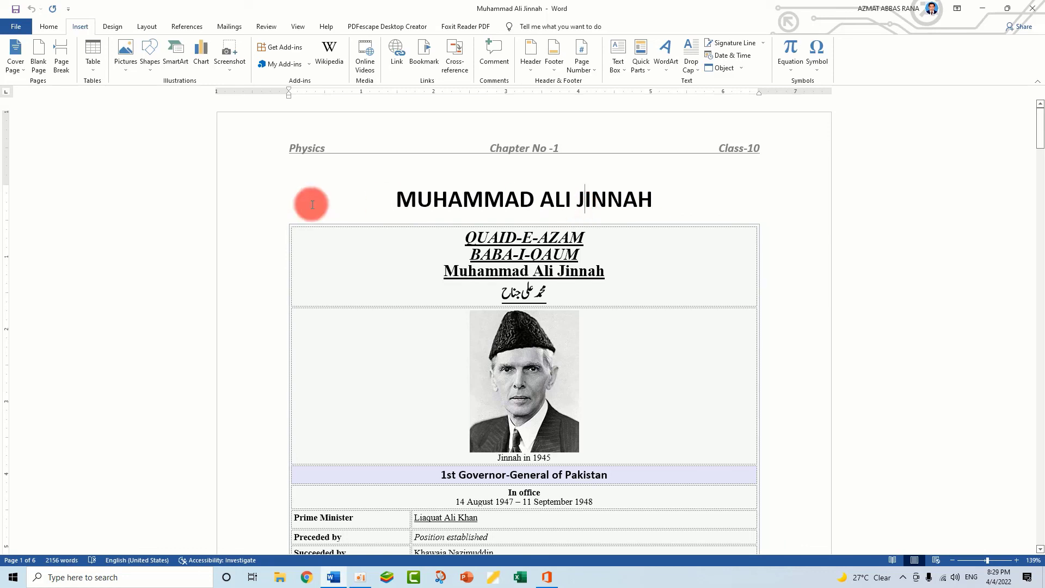
drag(385, 200, 597, 204)
click(545, 201)
drag(385, 201, 582, 207)
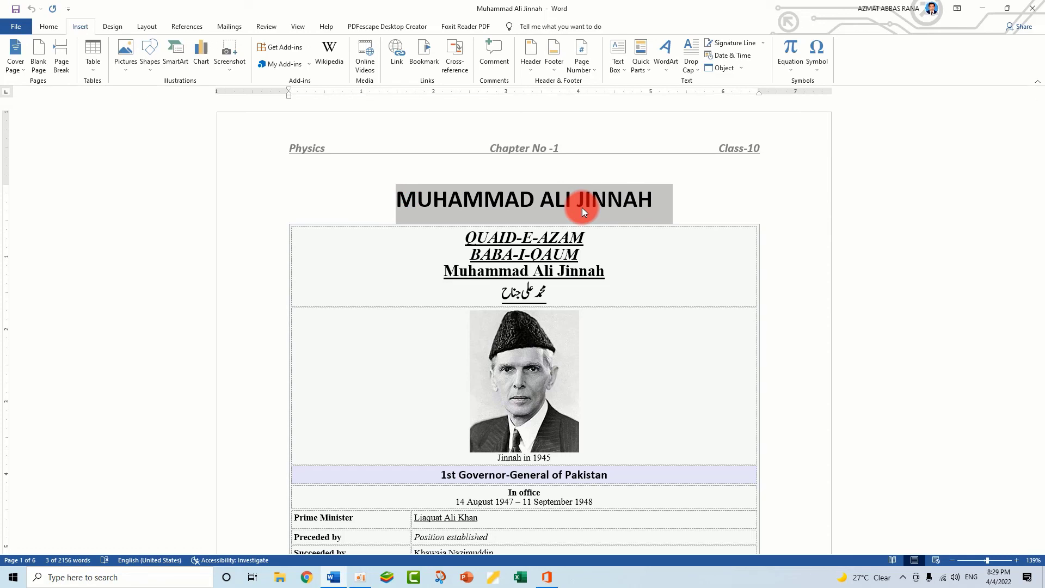
click(651, 201)
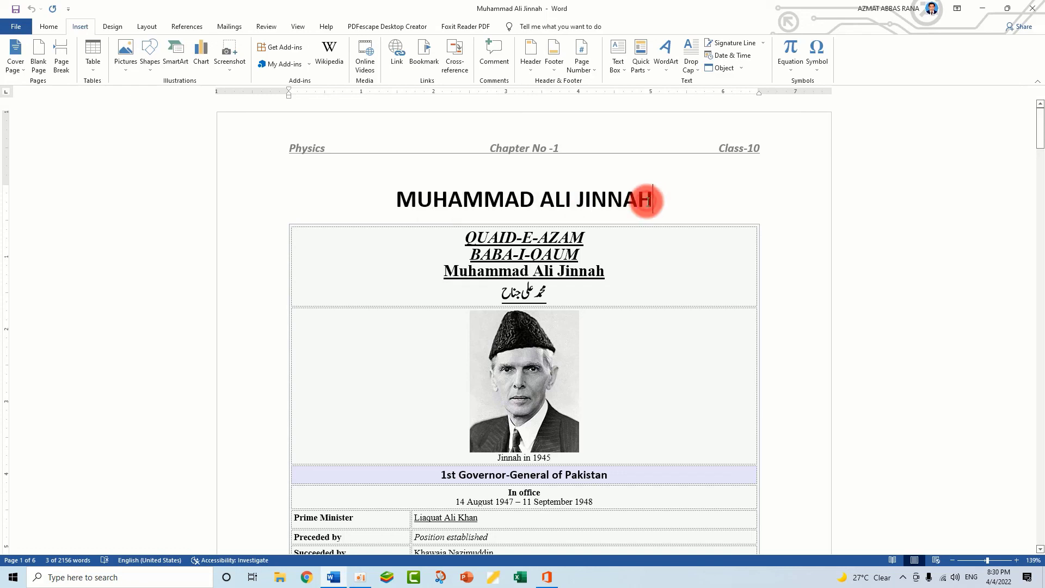
click(396, 200)
drag(425, 200, 555, 201)
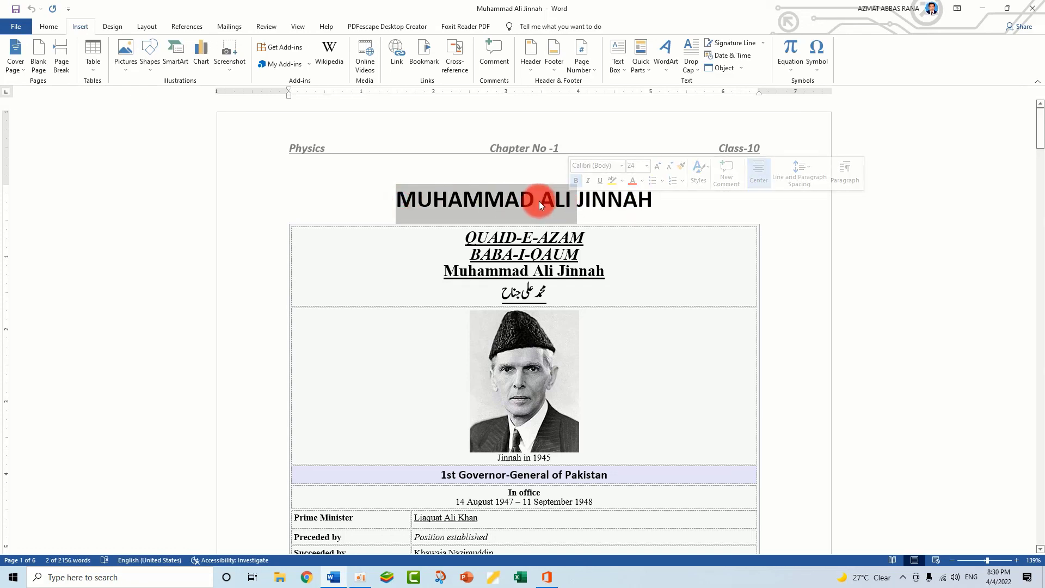
click(544, 201)
drag(396, 201, 611, 201)
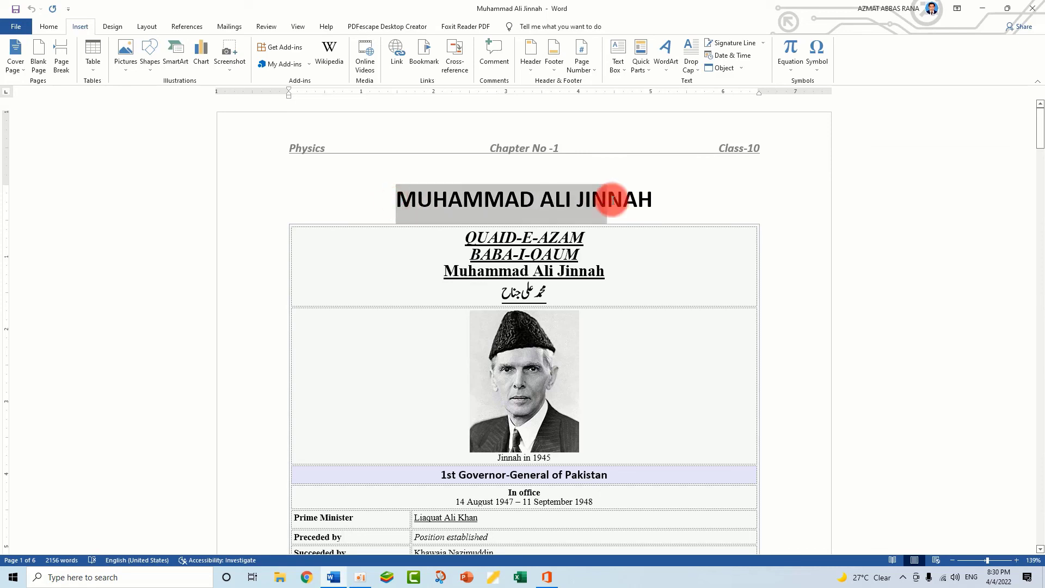
click(608, 200)
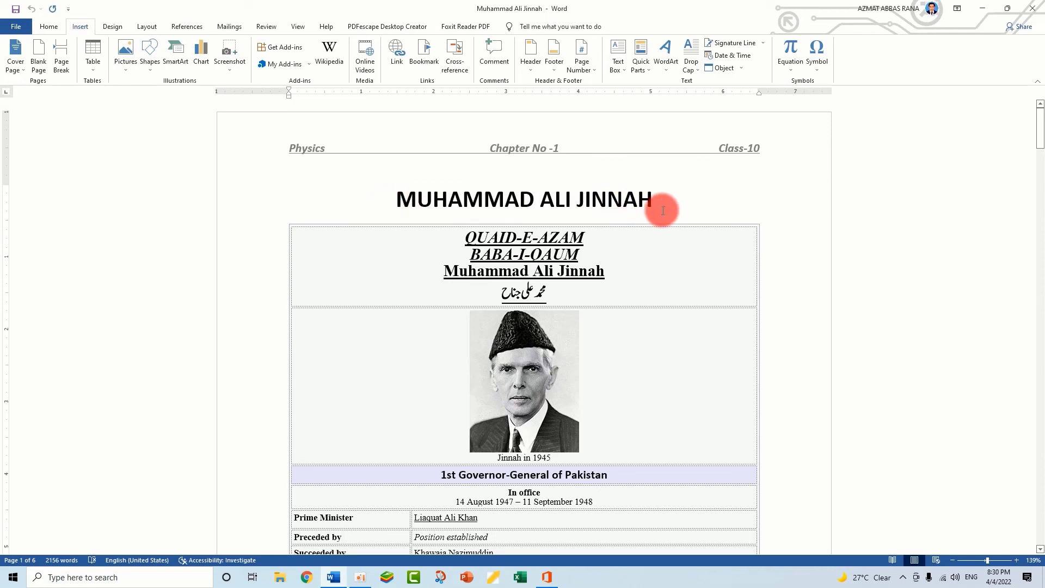